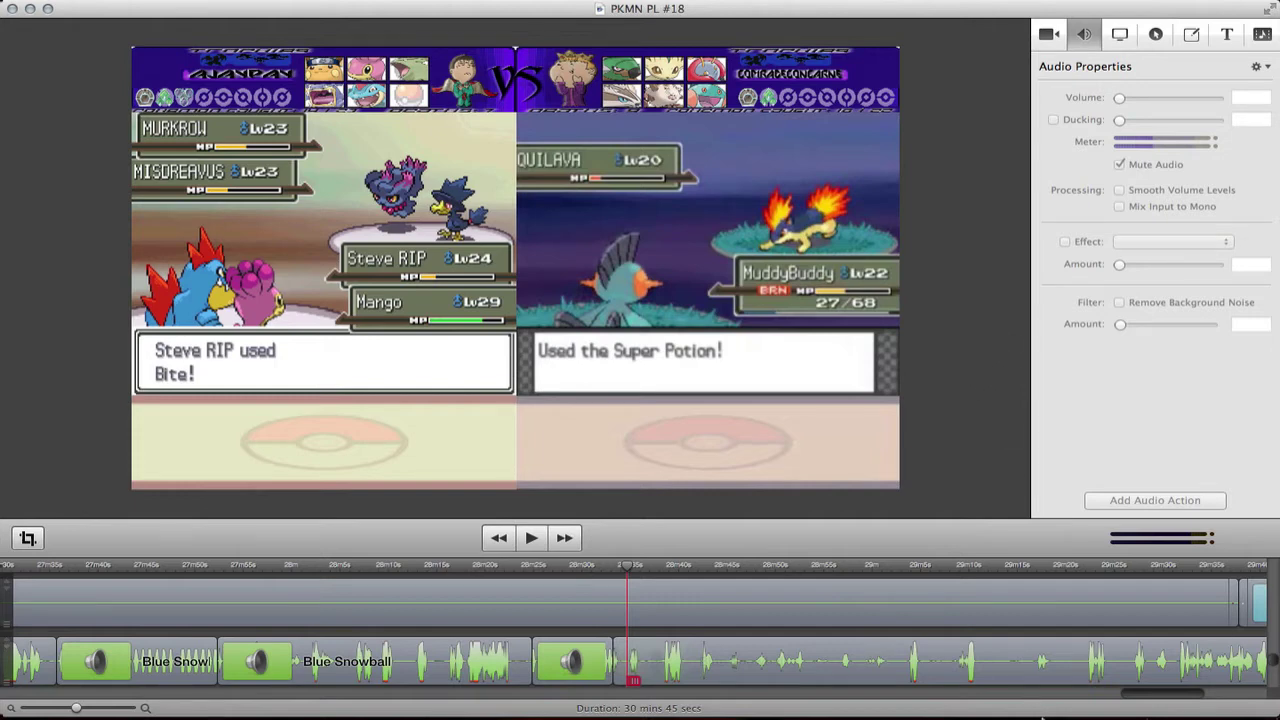
# Step: Open the PKMN PL #19 project from the Pokemon Stuff folder and unlock it for editing
pyautogui.moveTo(1040, 716)
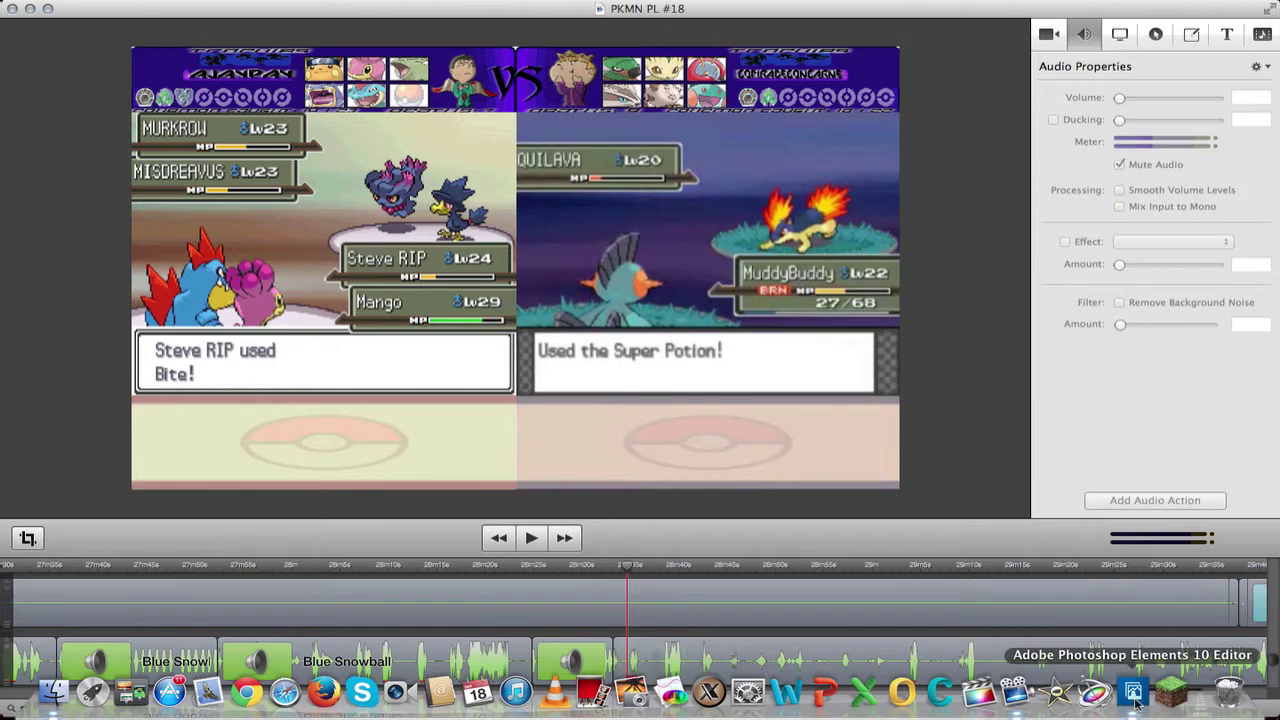
pyautogui.click(150, 1)
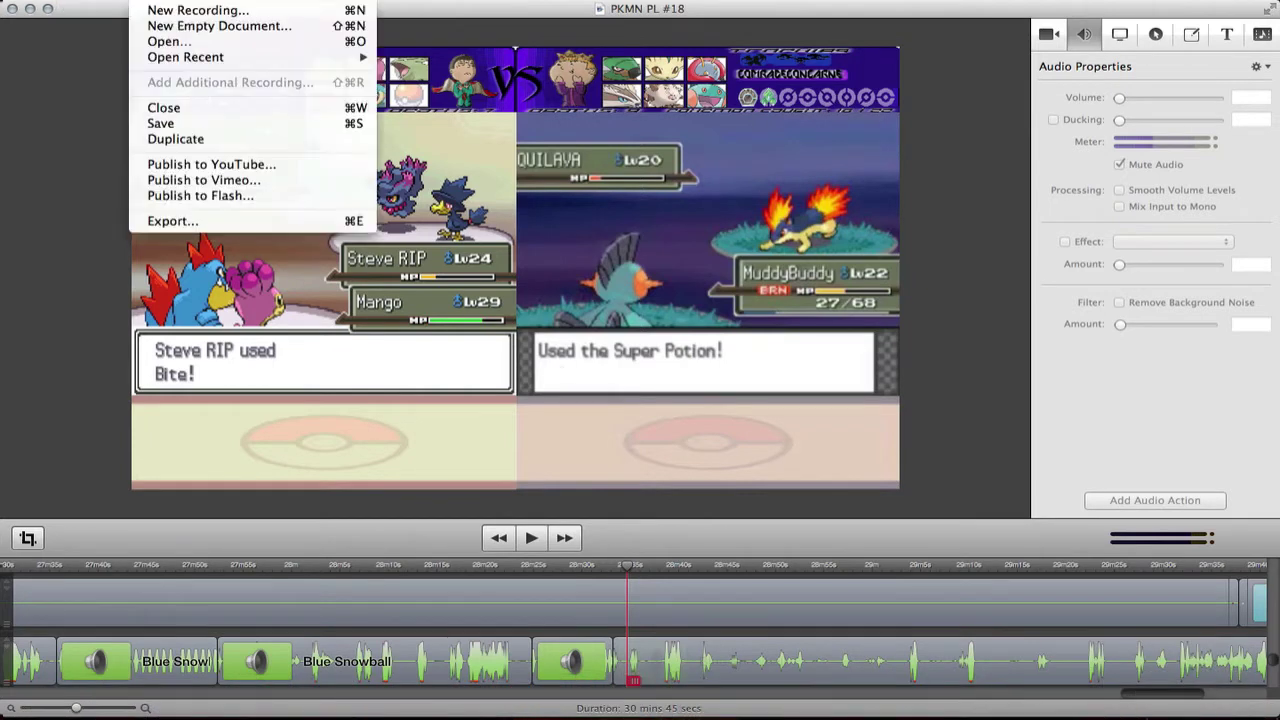
pyautogui.moveTo(175, 57)
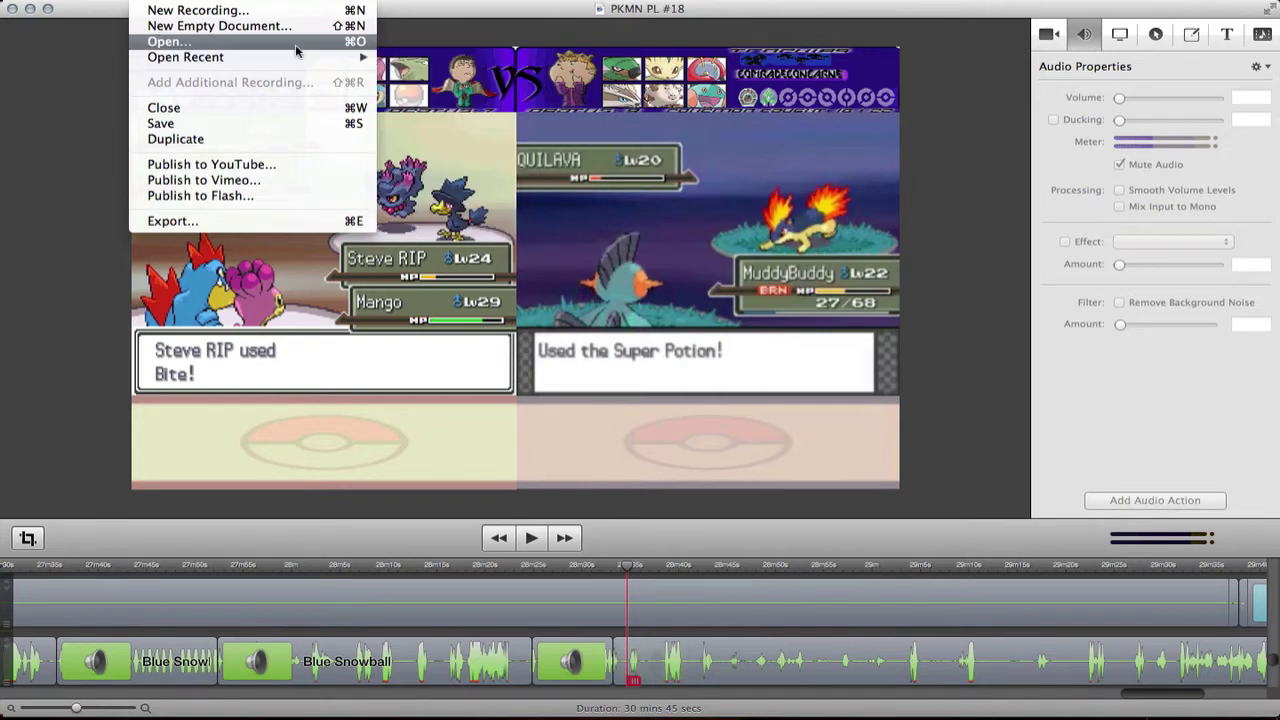
pyautogui.press('Escape')
pyautogui.press('super+o')
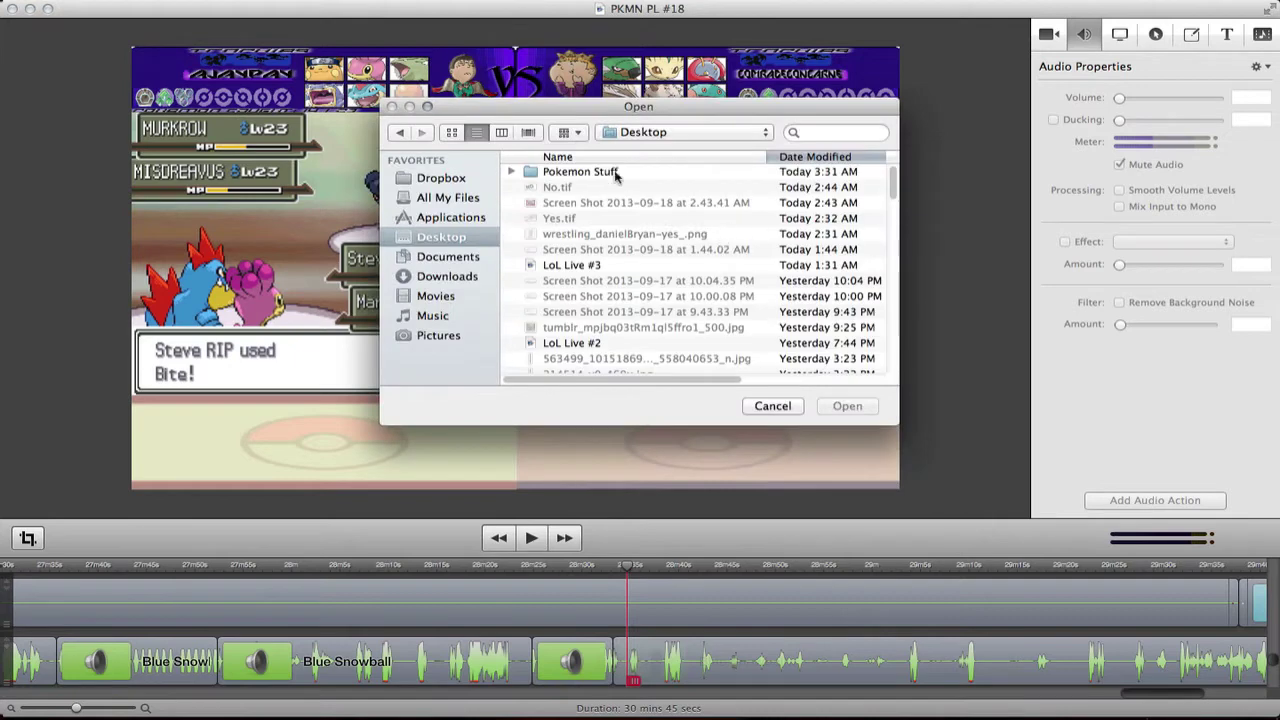
pyautogui.click(622, 134)
pyautogui.click(723, 256)
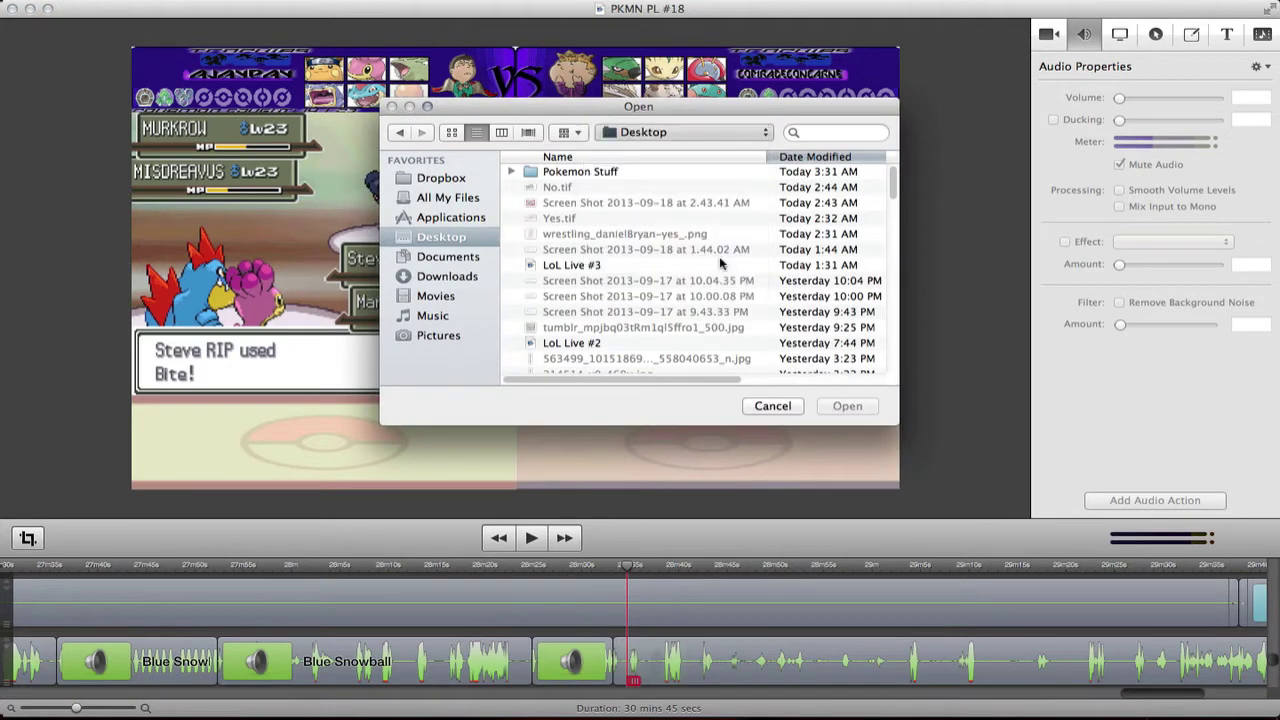
pyautogui.scroll(-3, 679, 307)
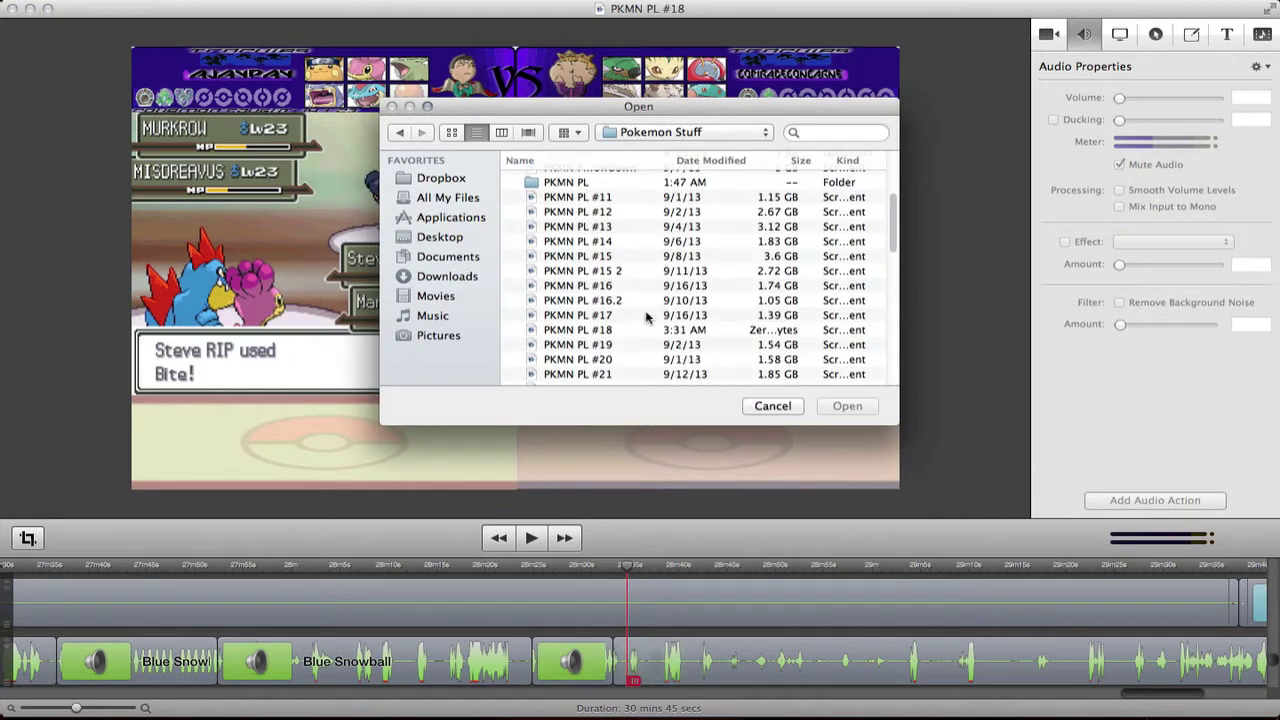
pyautogui.click(630, 345)
pyautogui.doubleClick(630, 345)
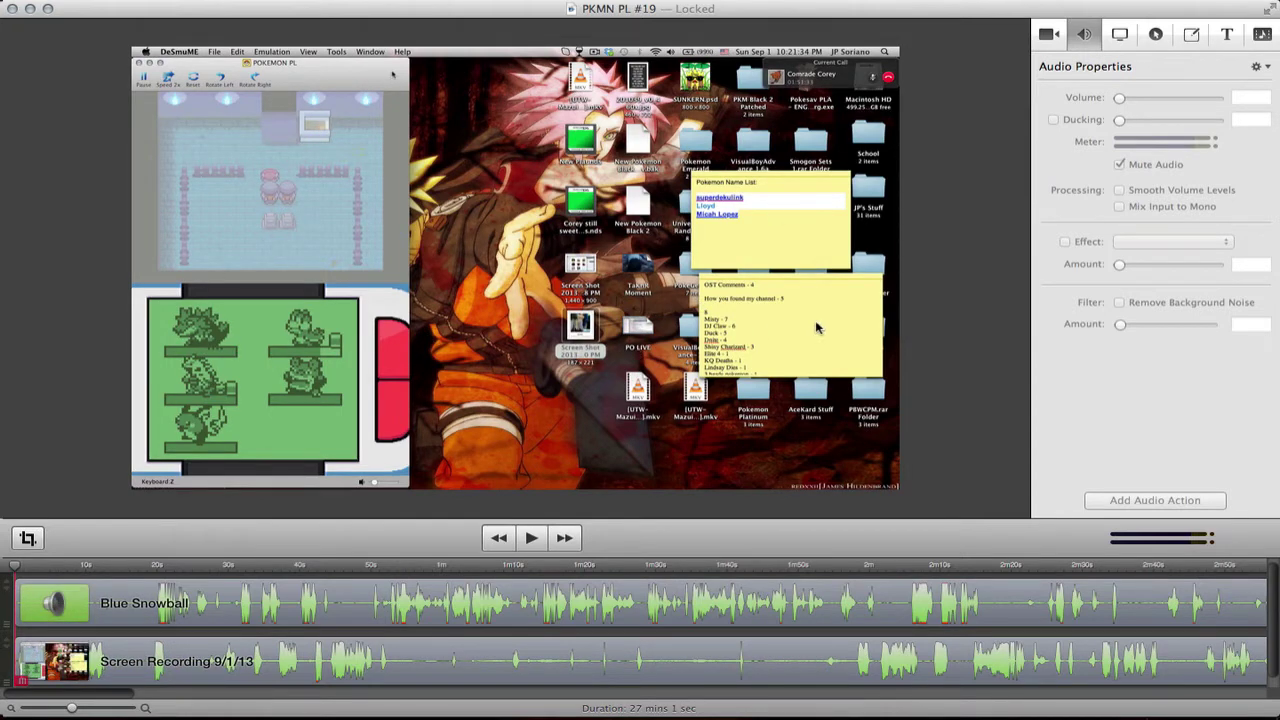
pyautogui.click(436, 356)
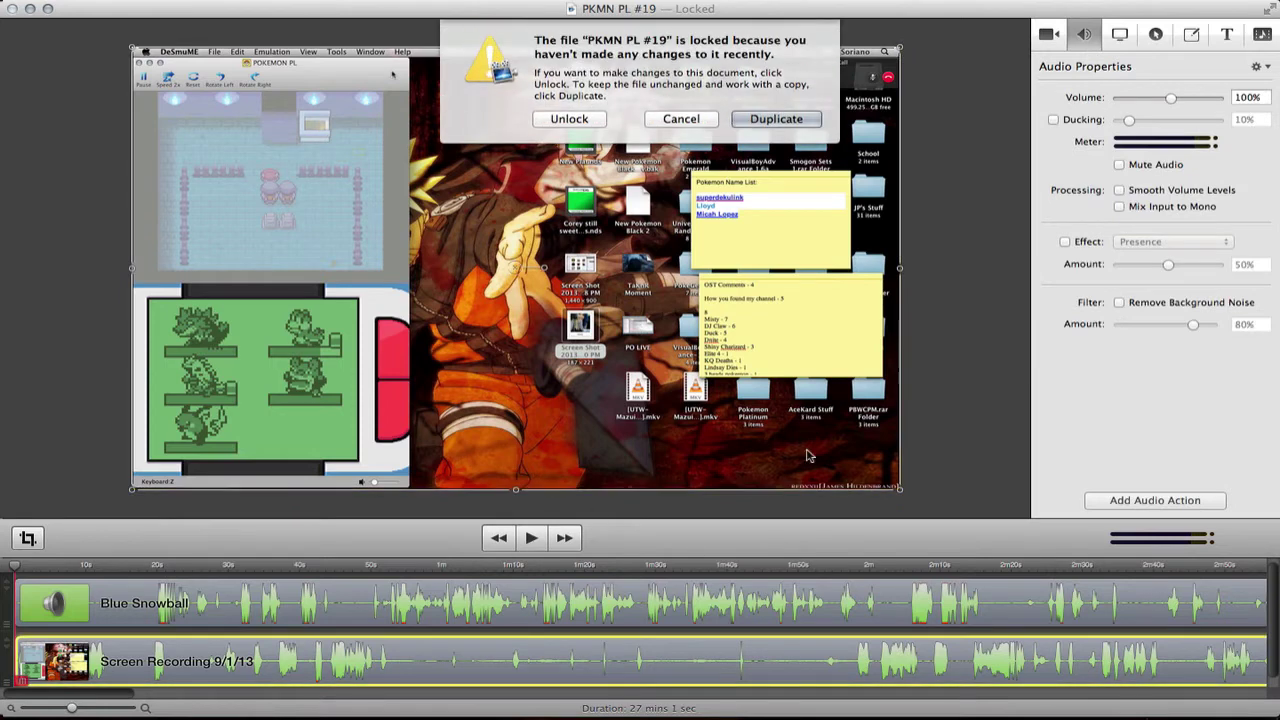
pyautogui.click(569, 119)
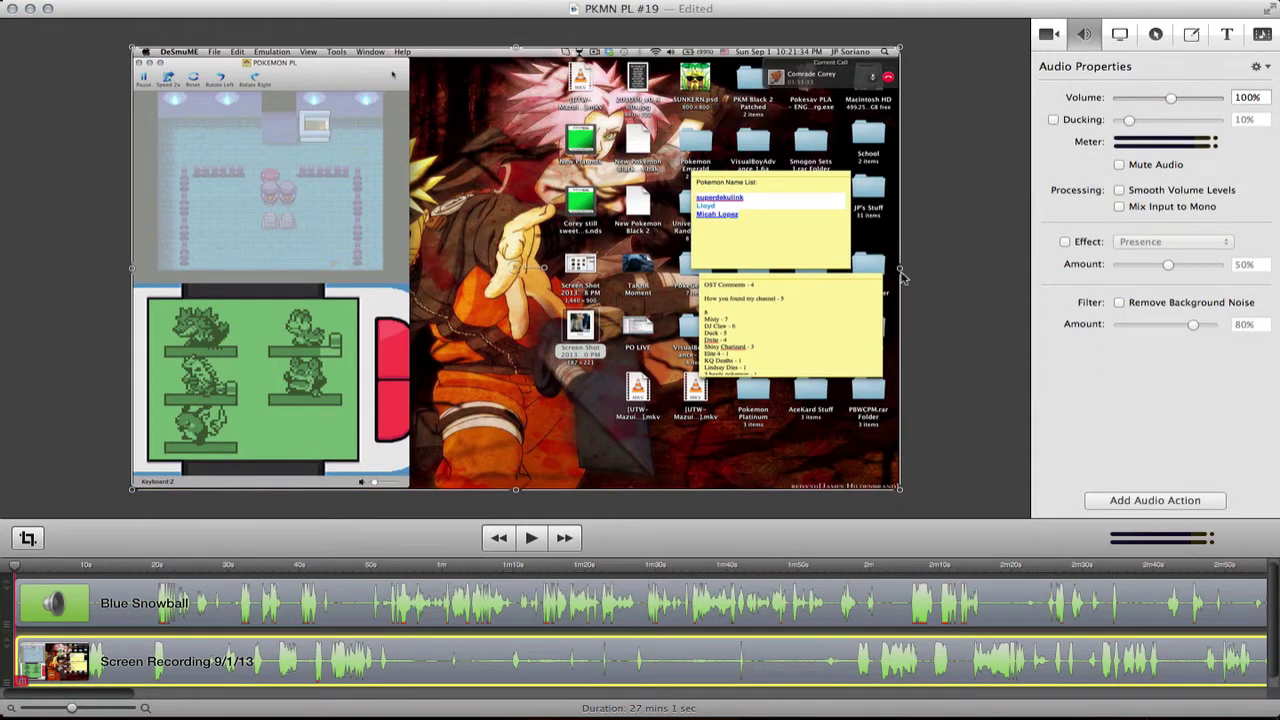
# Step: Crop the screen recording to the emulator window and stretch it across the canvas, trimming everything above the game's top screen
pyautogui.click(1008, 344)
pyautogui.click(875, 282)
pyautogui.moveTo(900, 268); pyautogui.dragTo(836, 258)
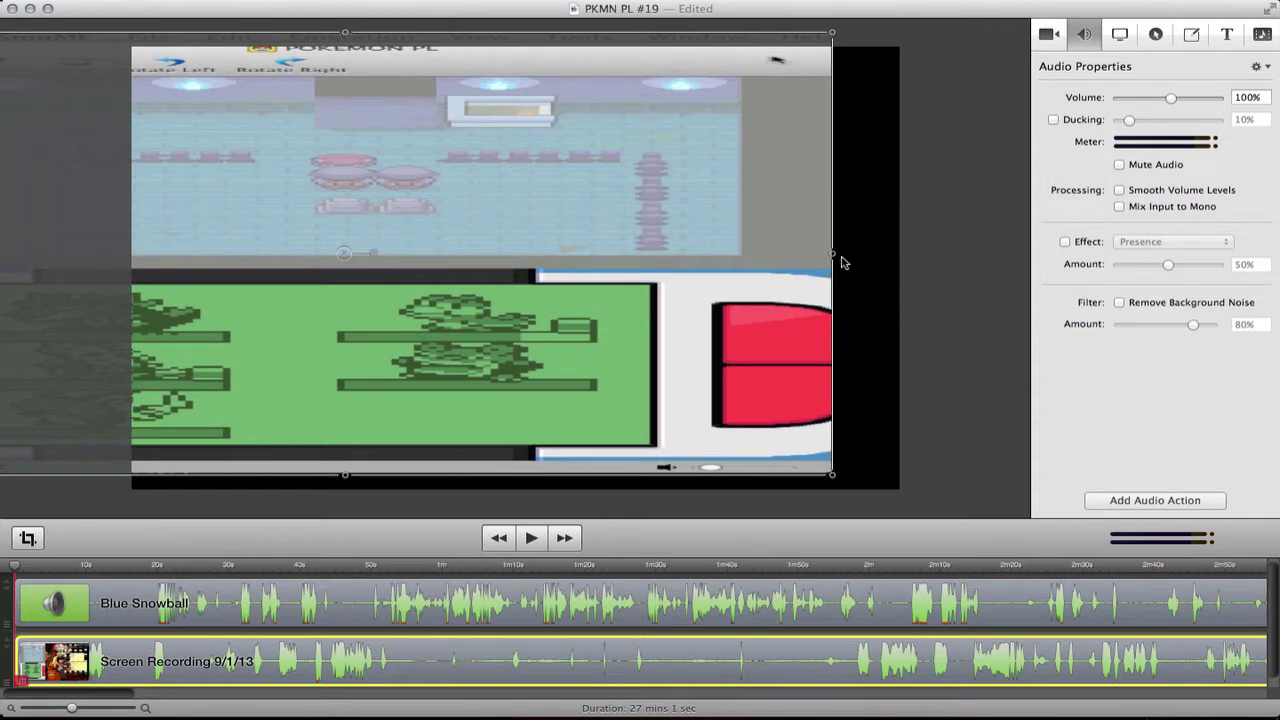
pyautogui.press('super+z')
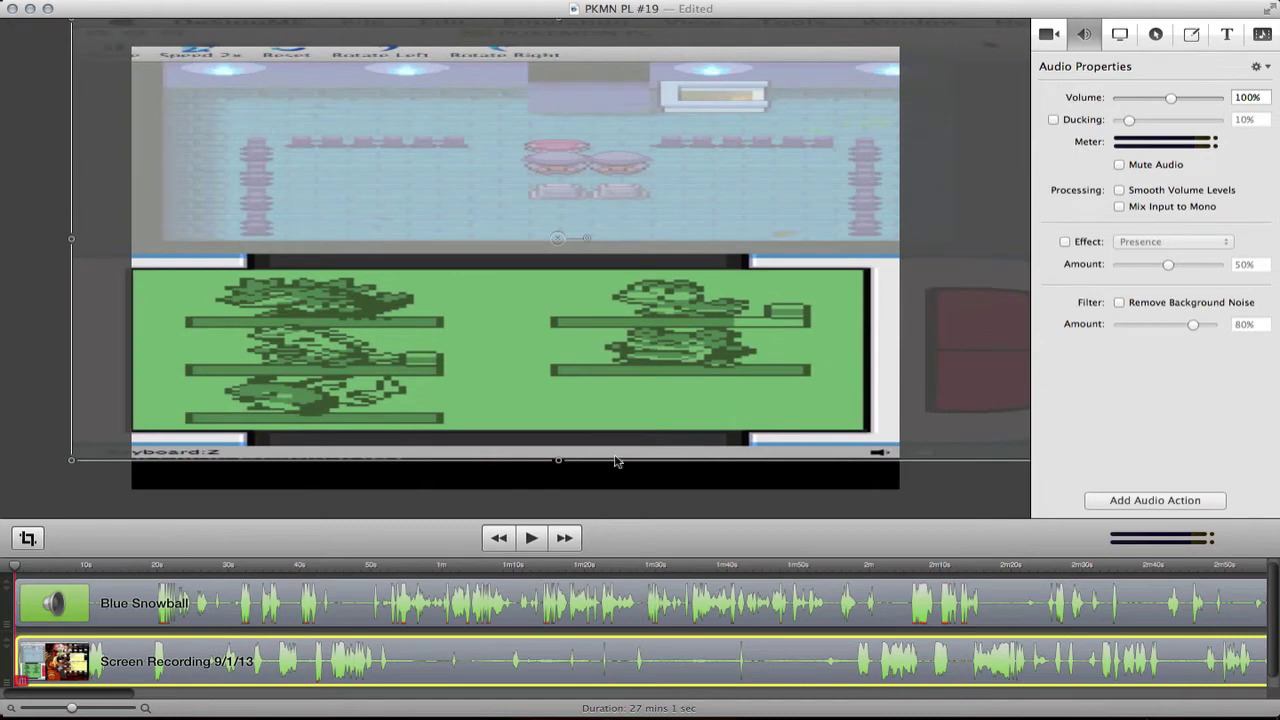
pyautogui.moveTo(558, 460)
pyautogui.mouseDown()
pyautogui.moveTo(564, 450)
pyautogui.moveTo(558, 479)
pyautogui.moveTo(564, 470)
pyautogui.mouseUp()
pyautogui.moveTo(567, 341); pyautogui.dragTo(533, 336)
pyautogui.moveTo(471, 181); pyautogui.dragTo(471, 80)
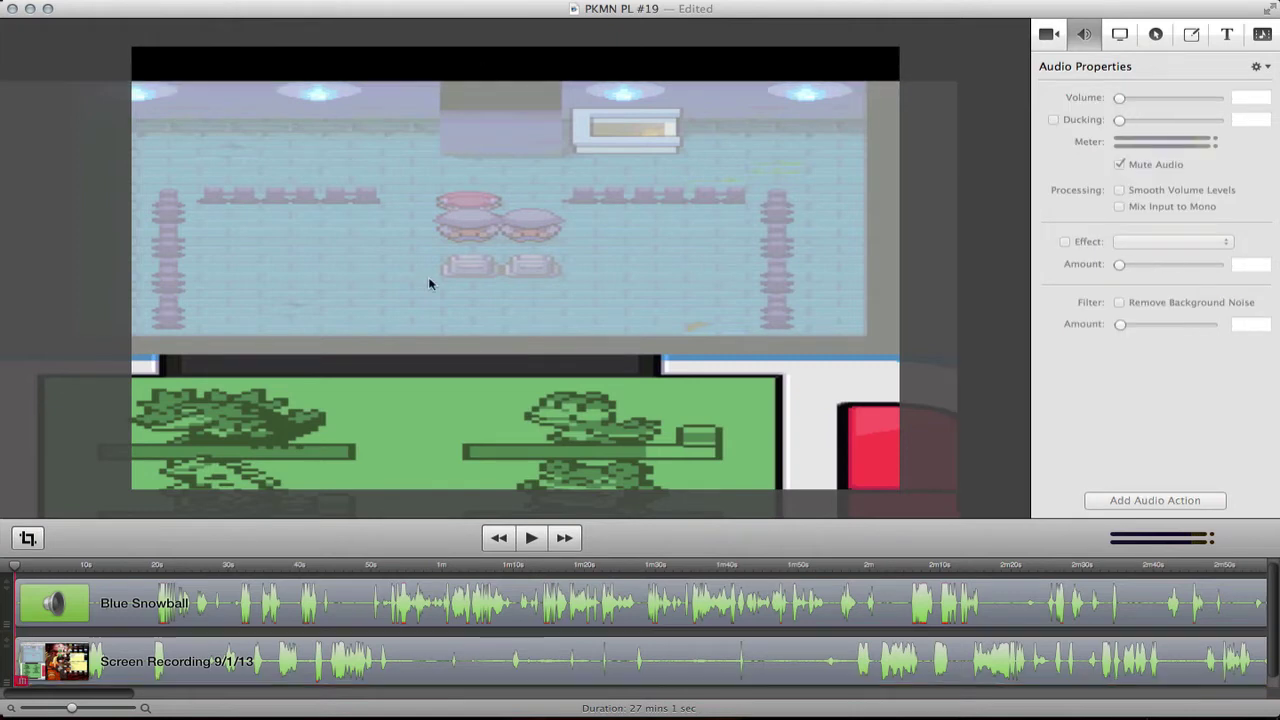
# Step: Scale the cropped screen recording down so both game screens fit inside the canvas, and trim its lower edge
pyautogui.press('super+z')
pyautogui.moveTo(1020, 321); pyautogui.dragTo(150, 322)
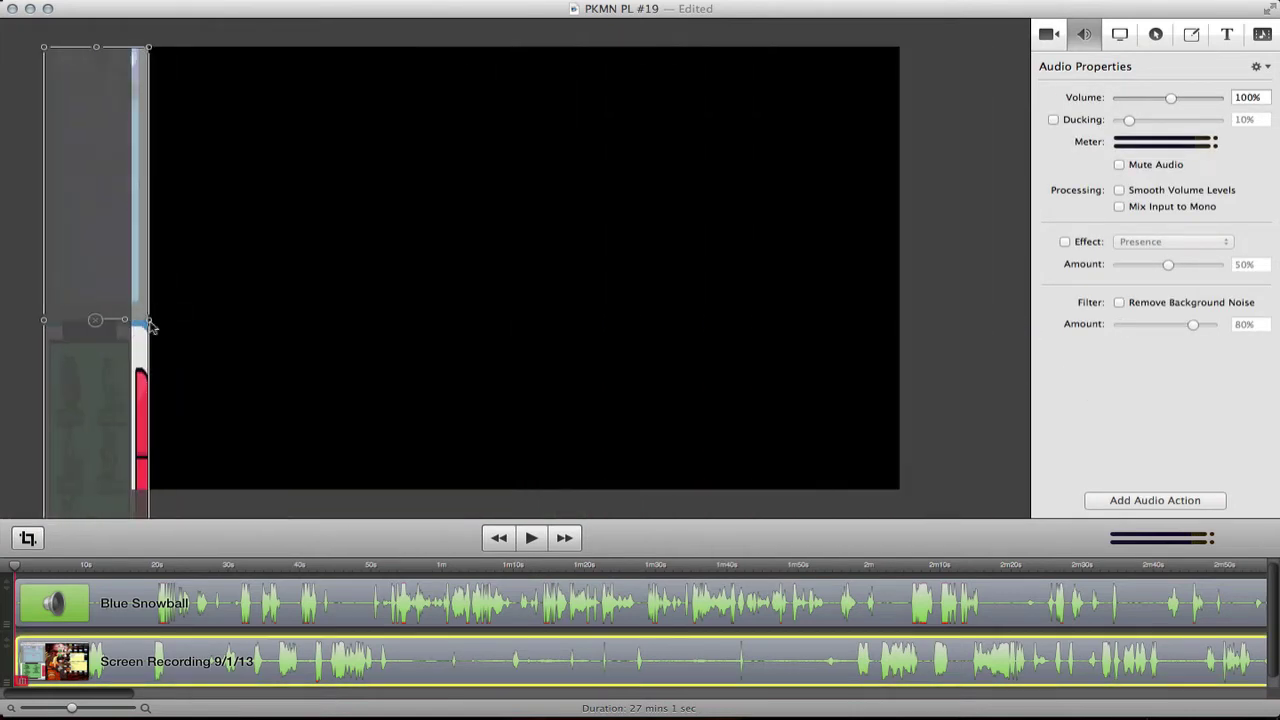
pyautogui.moveTo(113, 369); pyautogui.dragTo(512, 369)
pyautogui.moveTo(507, 62); pyautogui.dragTo(289, 220)
pyautogui.moveTo(363, 253); pyautogui.dragTo(637, 253)
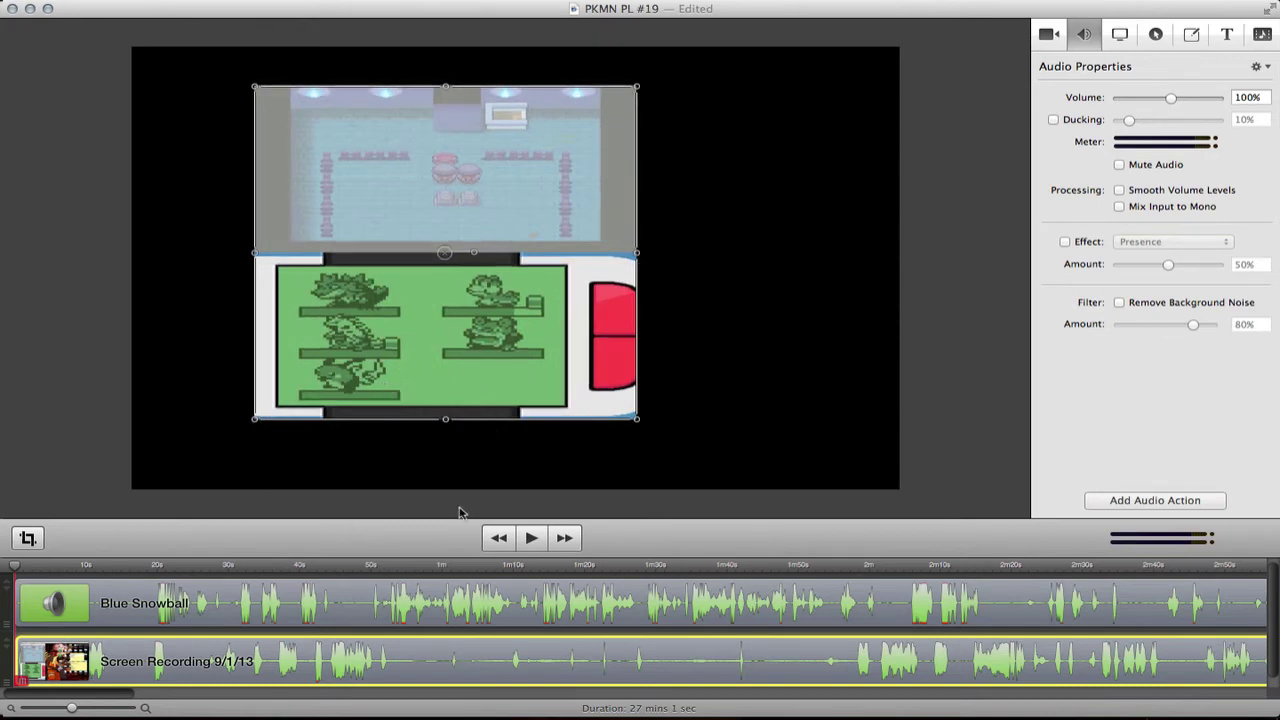
# Step: Duplicate the cropped recording beside the original and move the copy's track below the Blue Snowball audio
pyautogui.press('super+v')
pyautogui.moveTo(411, 323); pyautogui.dragTo(778, 324)
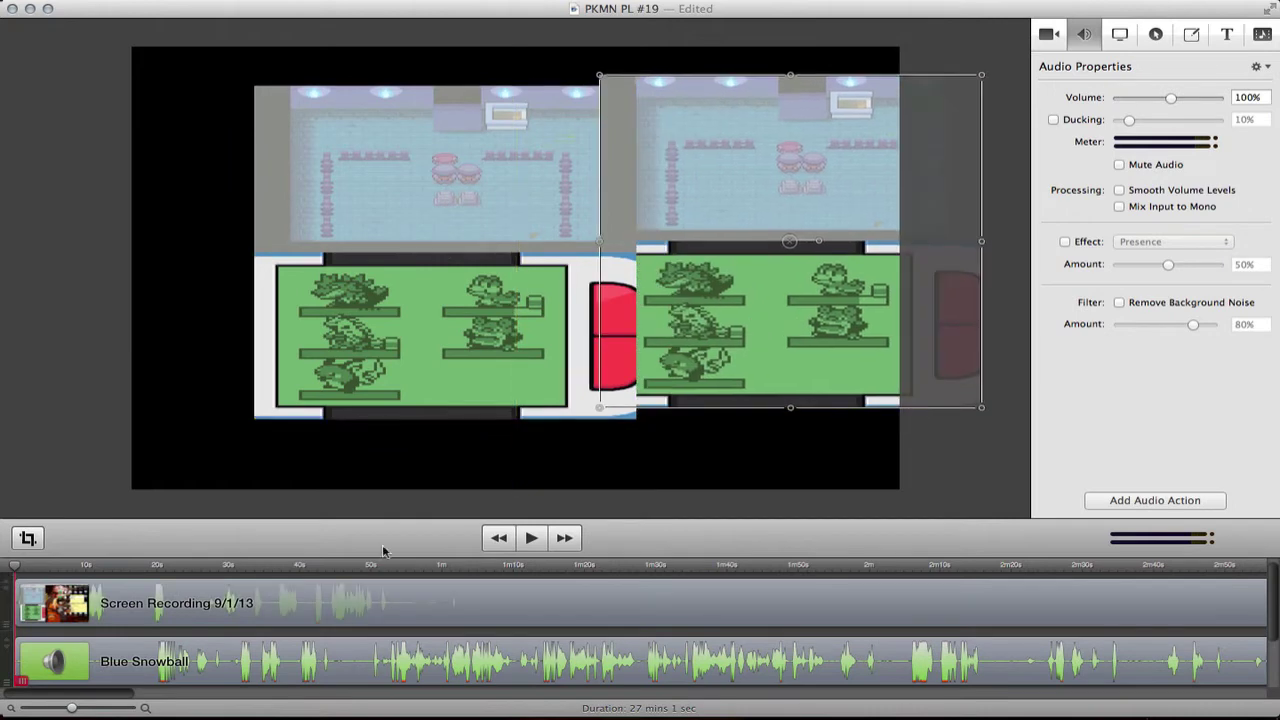
pyautogui.moveTo(200, 600); pyautogui.dragTo(266, 655)
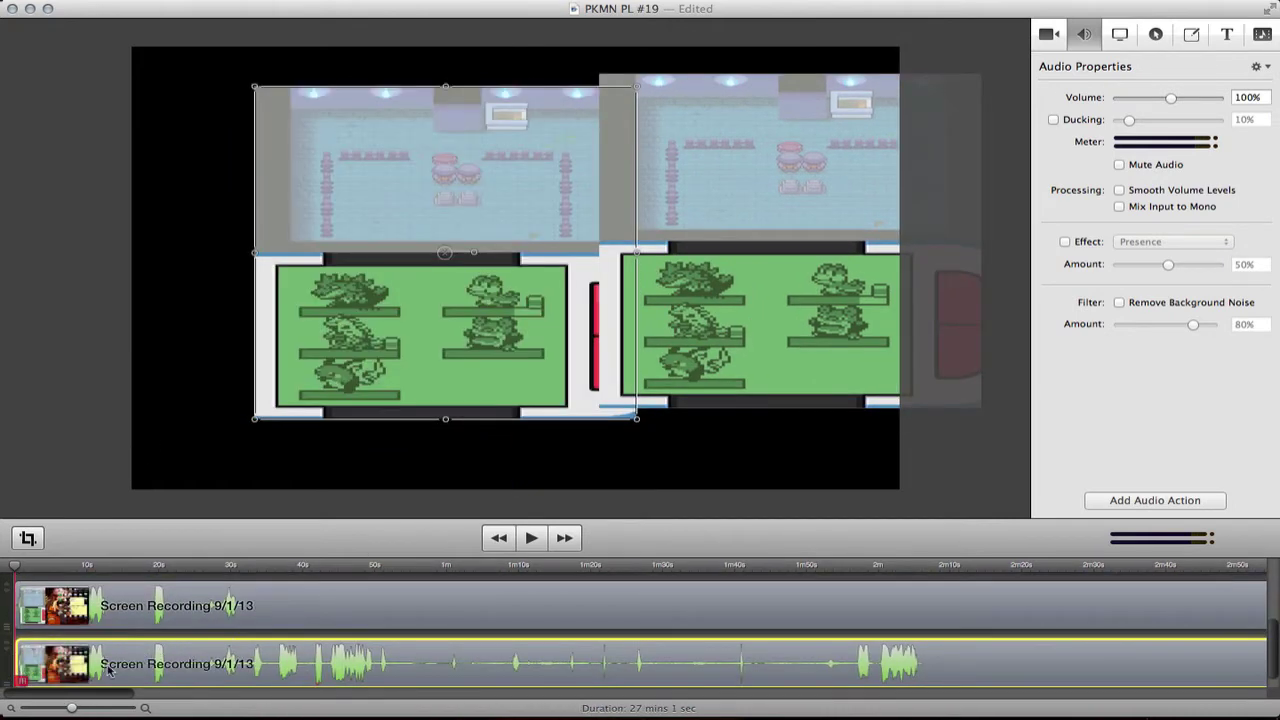
# Step: Separate the two recording copies by placing one at the canvas's left edge and the other against its right edge
pyautogui.scroll(3, 108, 665)
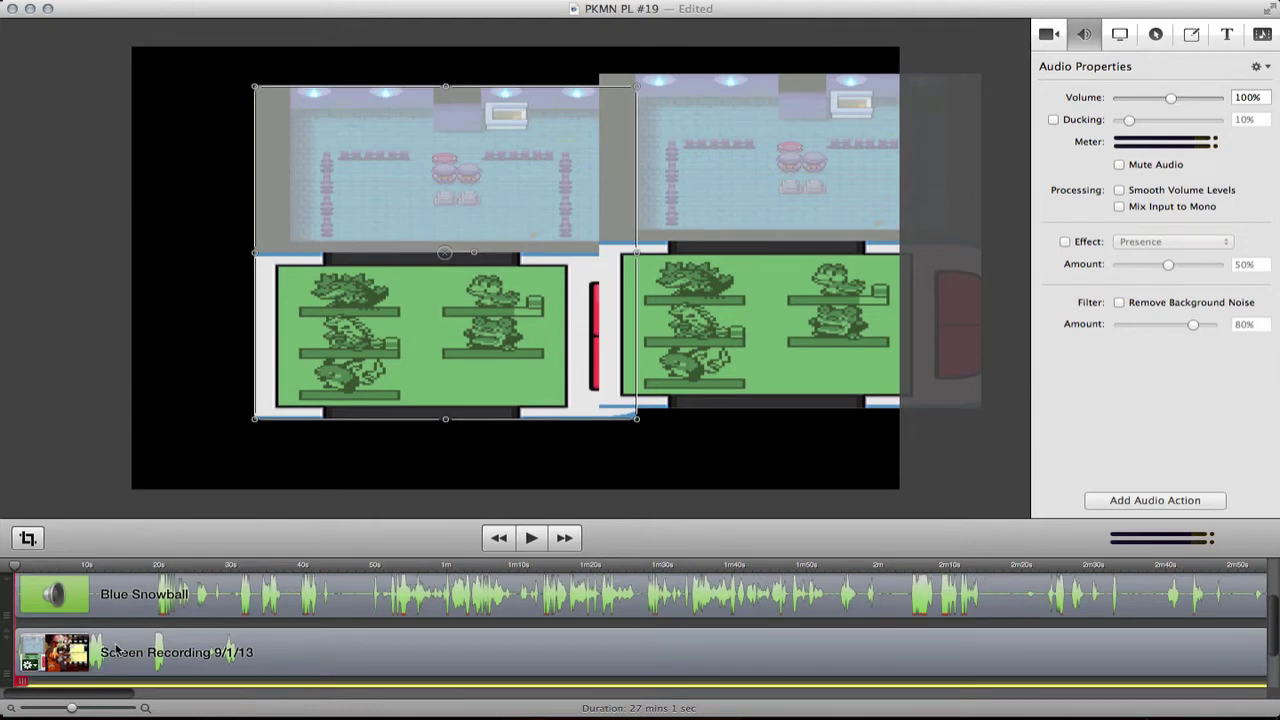
pyautogui.click(115, 651)
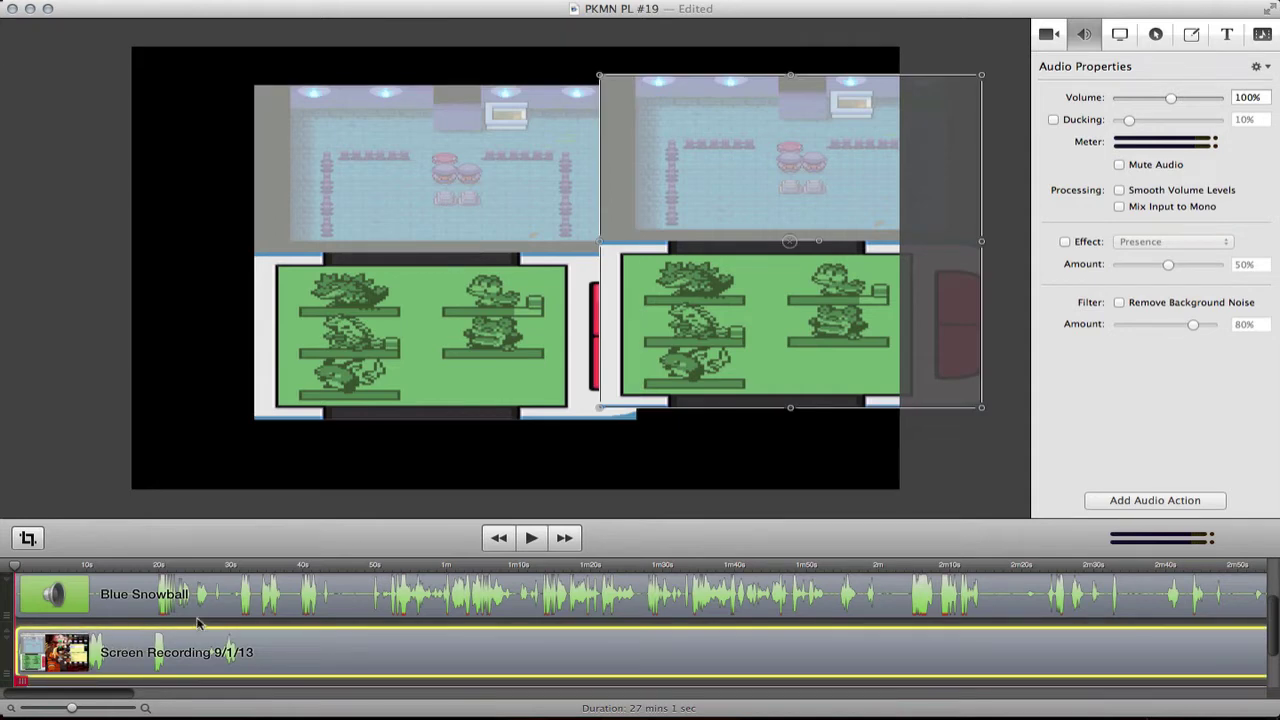
pyautogui.scroll(-2, 197, 623)
pyautogui.click(362, 295)
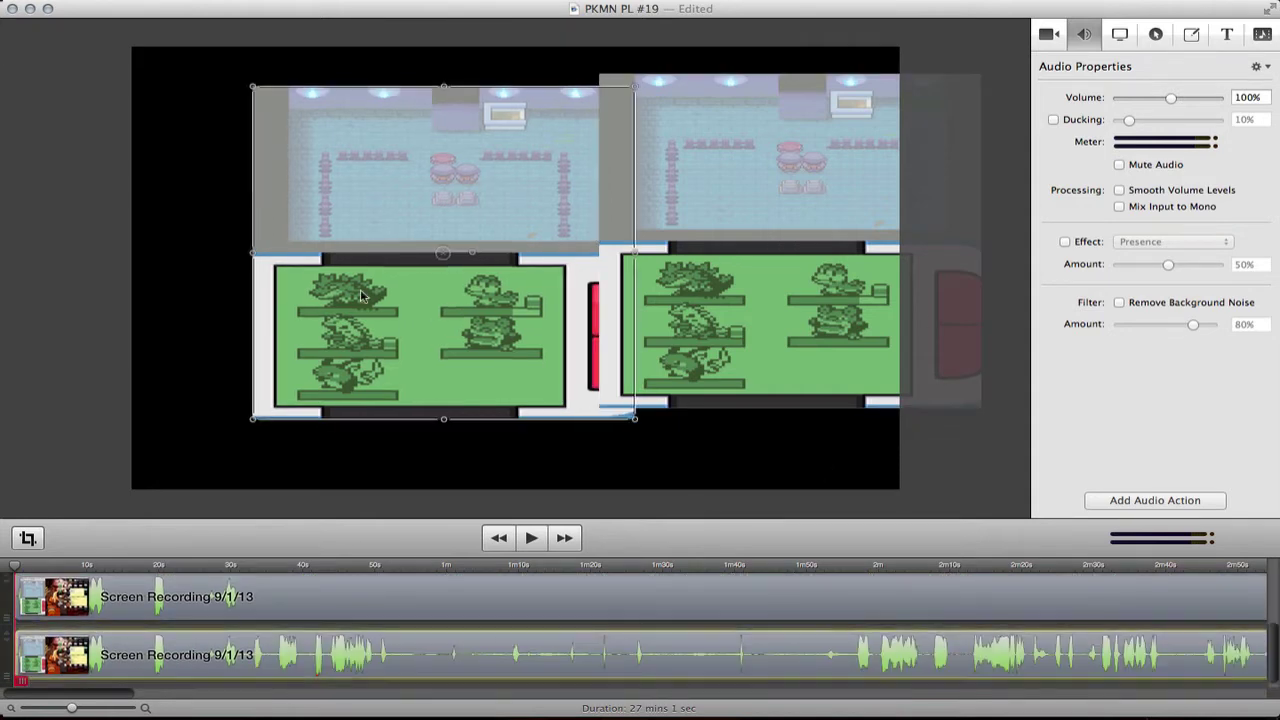
pyautogui.moveTo(362, 295); pyautogui.dragTo(173, 265)
pyautogui.moveTo(702, 297); pyautogui.dragTo(620, 323)
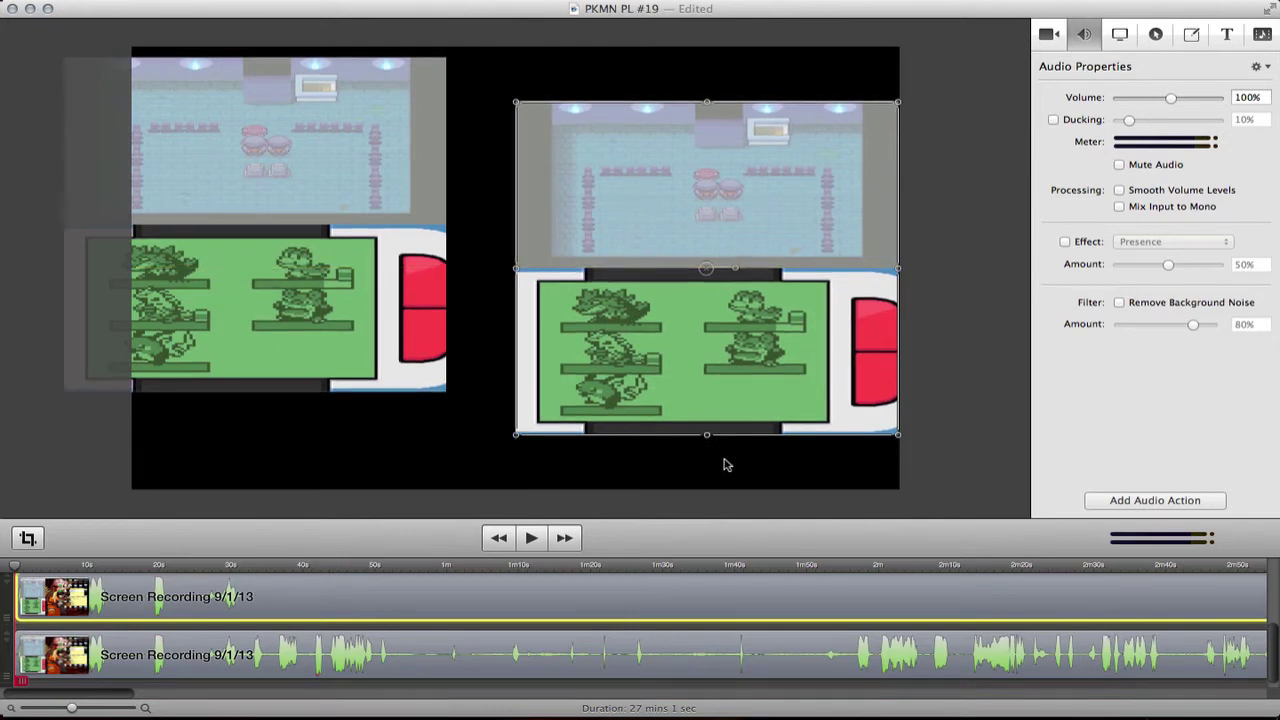
# Step: Crop the right-hand copy to the game's top screen, stretch it vertically, and move it partly off the upper-right canvas corner
pyautogui.moveTo(707, 437)
pyautogui.mouseDown()
pyautogui.moveTo(717, 317)
pyautogui.moveTo(707, 480)
pyautogui.moveTo(706, 457)
pyautogui.mouseUp()
pyautogui.click(472, 461)
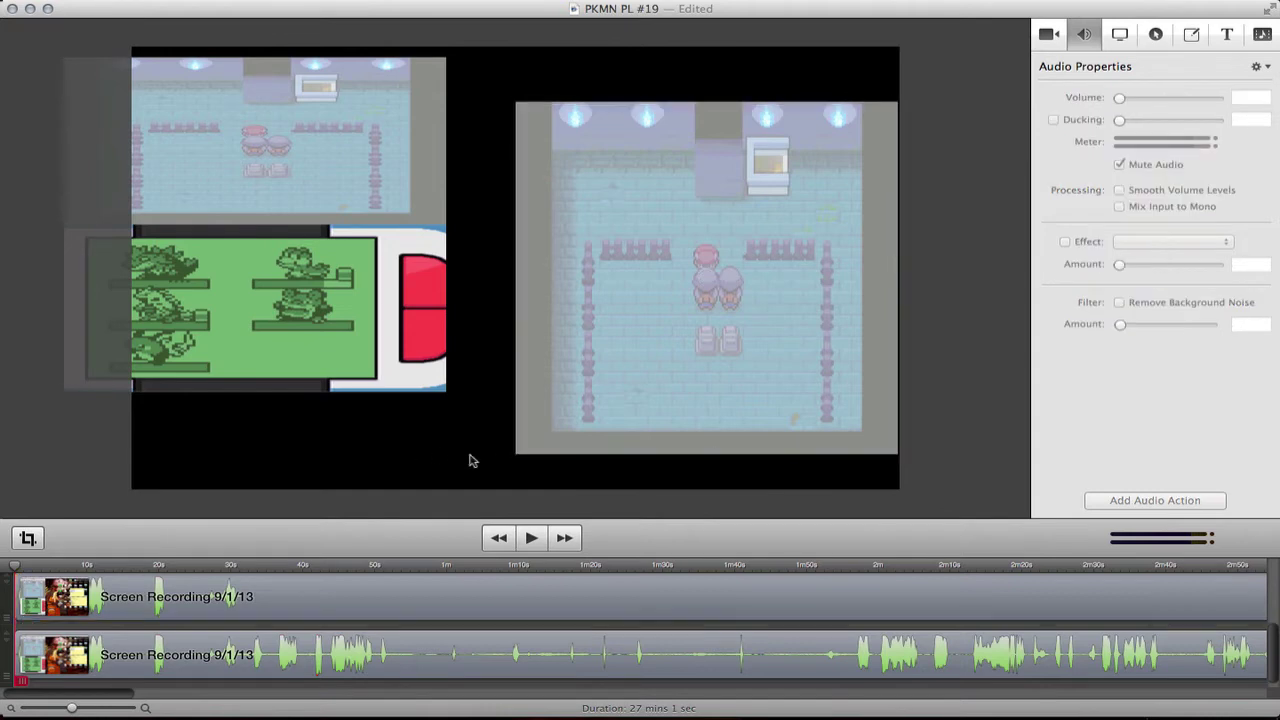
pyautogui.moveTo(600, 440); pyautogui.dragTo(920, 386)
# Step: Move the other copy to the lower middle of the canvas and crop away the game's top screen
pyautogui.moveTo(340, 325); pyautogui.dragTo(648, 455)
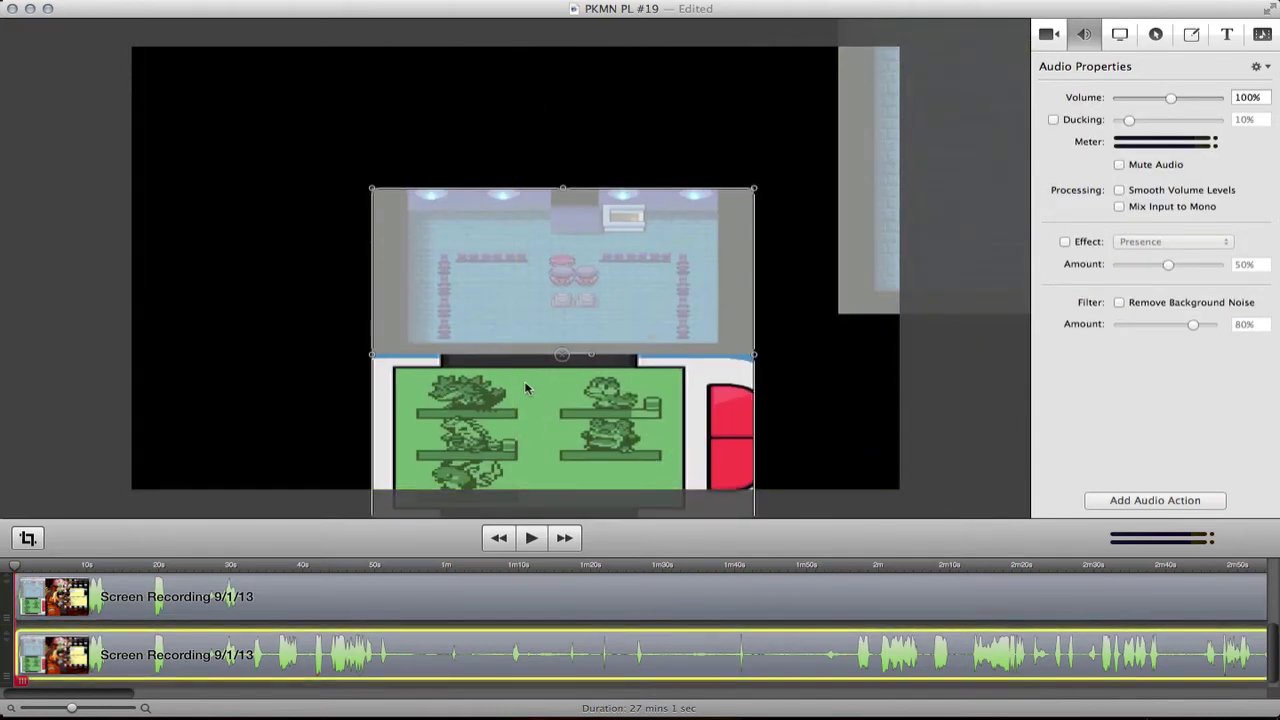
pyautogui.moveTo(527, 388); pyautogui.dragTo(507, 277)
pyautogui.moveTo(546, 77); pyautogui.dragTo(556, 232)
pyautogui.moveTo(542, 308); pyautogui.dragTo(511, 400)
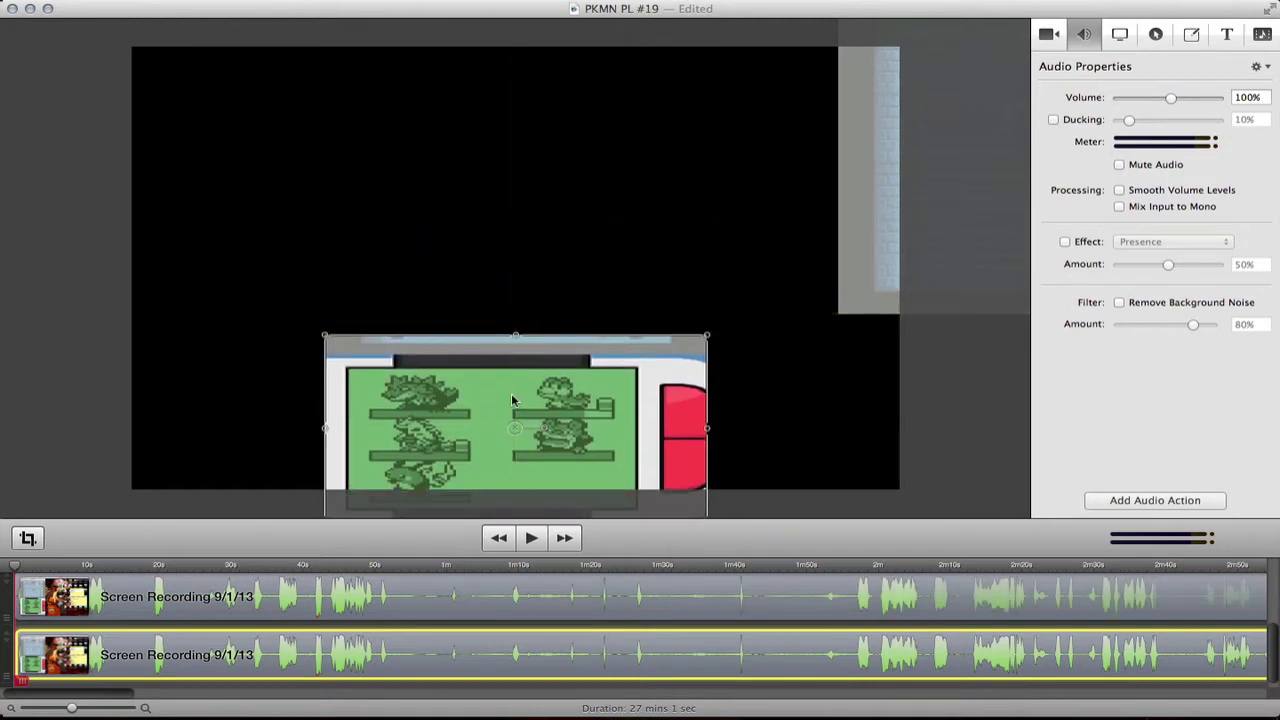
# Step: Stretch the bottom-screen clip vertically and reposition it fully inside the canvas
pyautogui.moveTo(515, 337); pyautogui.dragTo(514, 111)
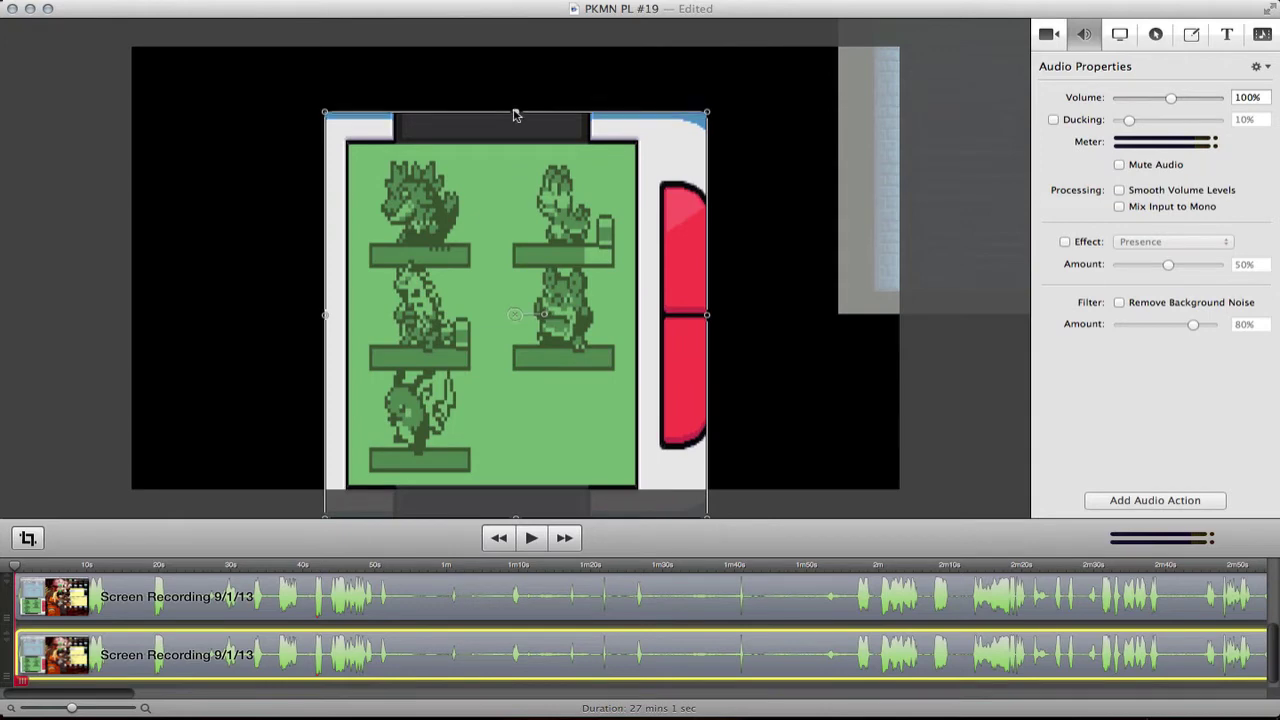
pyautogui.click(528, 91)
pyautogui.moveTo(572, 265); pyautogui.dragTo(546, 221)
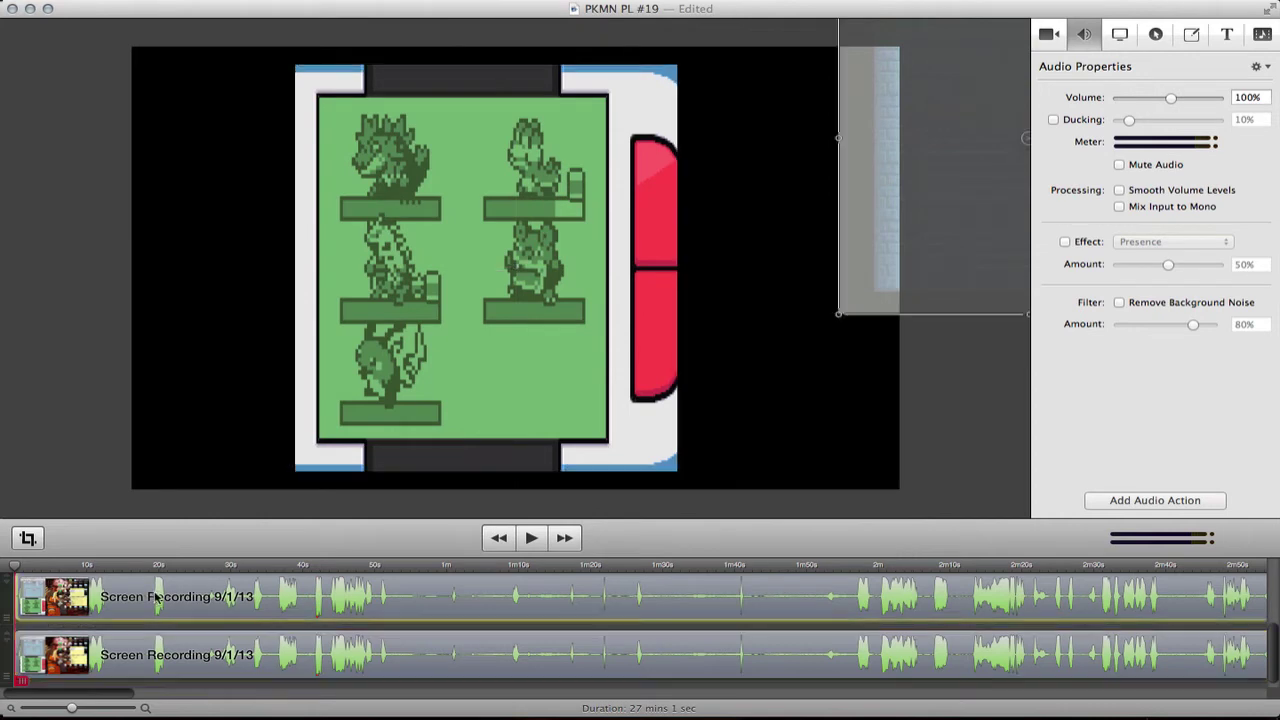
# Step: Set the audio volume of the bottom-screen recording clip to 0
pyautogui.scroll(2, 214, 640)
pyautogui.click(220, 612)
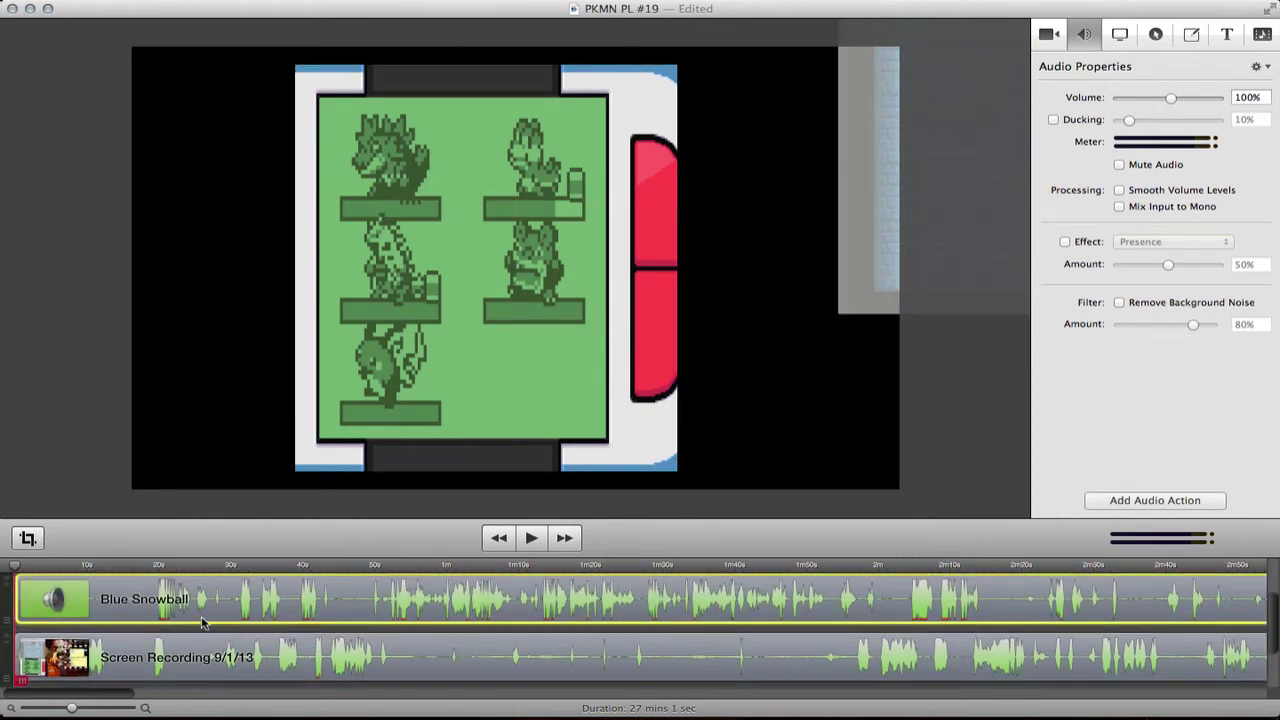
pyautogui.scroll(-2, 203, 607)
pyautogui.click(226, 615)
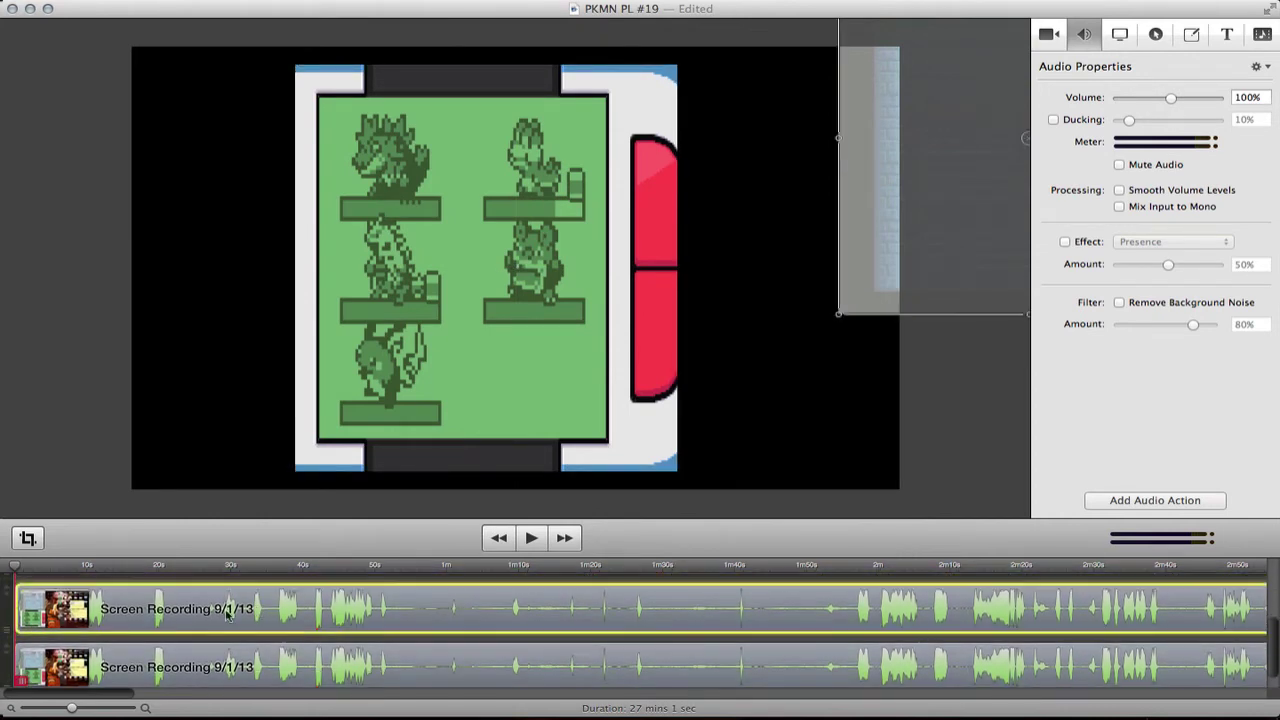
pyautogui.scroll(-1, 226, 615)
pyautogui.click(205, 657)
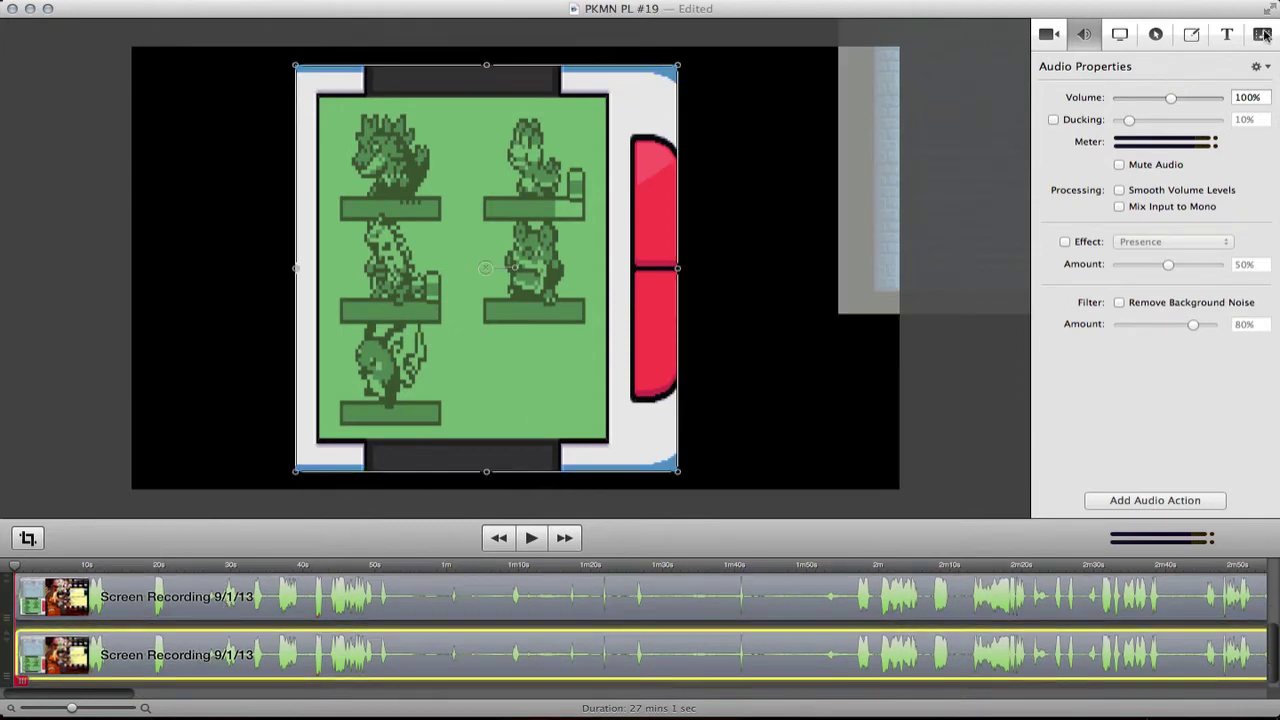
pyautogui.click(1123, 97)
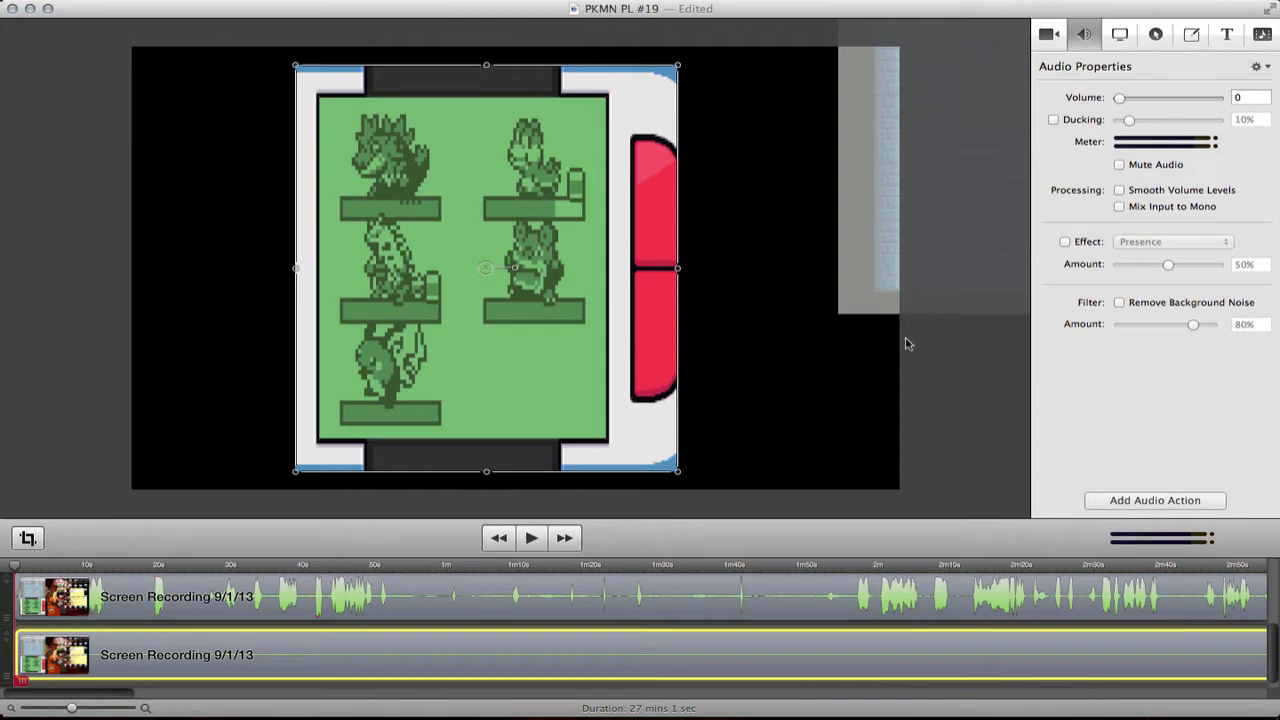
# Step: Enlarge the bottom-screen clip slightly so it nearly fills the canvas height, and deselect it
pyautogui.click(938, 361)
pyautogui.click(522, 309)
pyautogui.scroll(3, 492, 516)
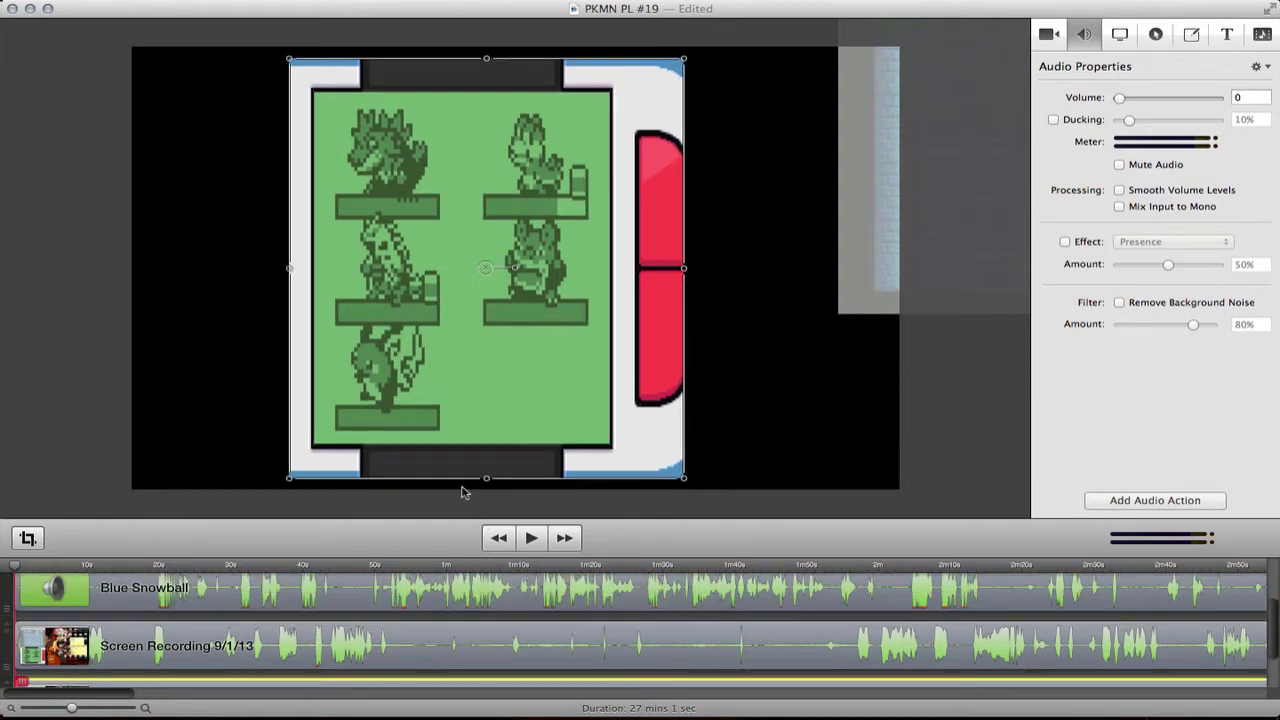
pyautogui.click(29, 428)
# Step: Save the PKMN PL #19 project
pyautogui.scroll(-2, 240, 607)
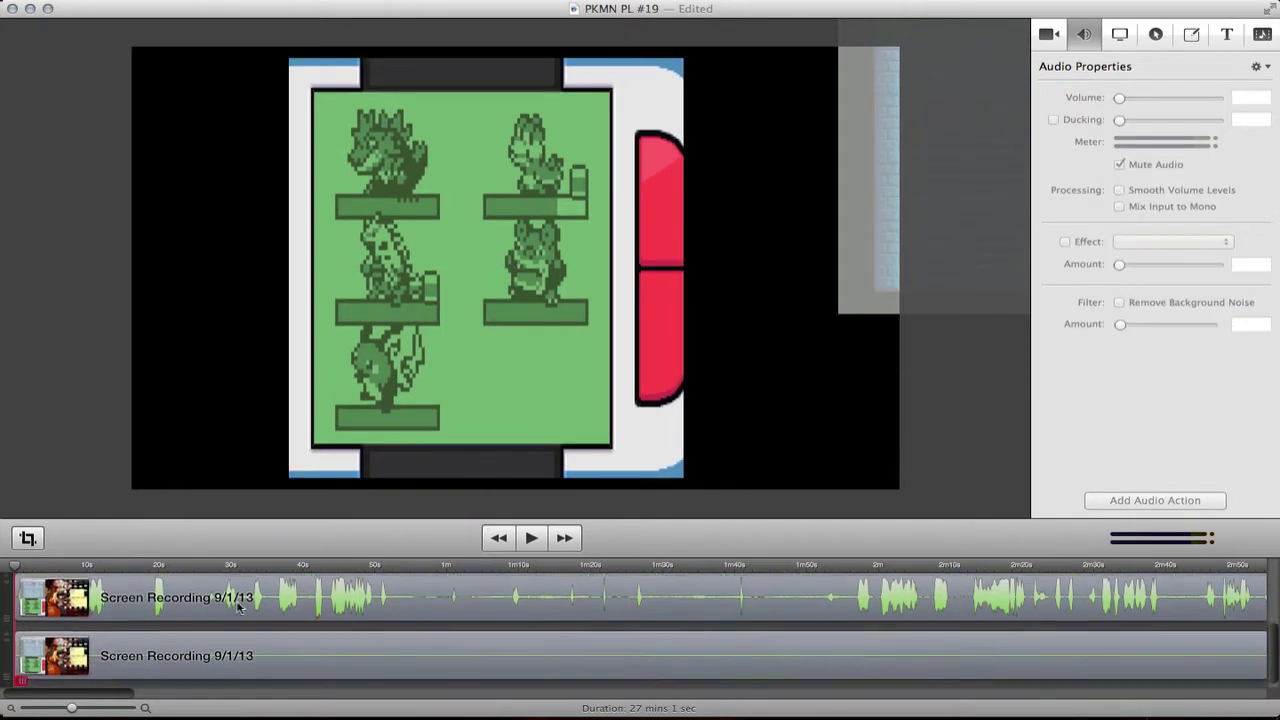
pyautogui.scroll(3, 240, 607)
pyautogui.scroll(-3, 240, 607)
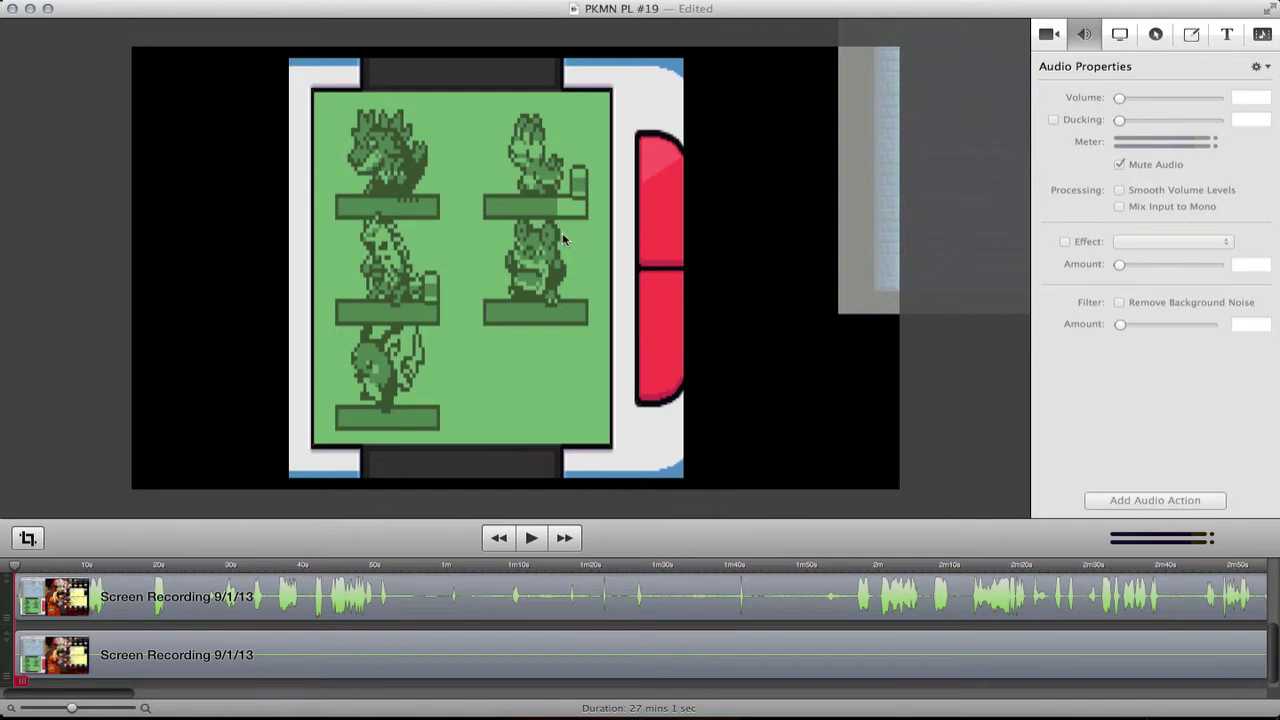
pyautogui.press('super+s')
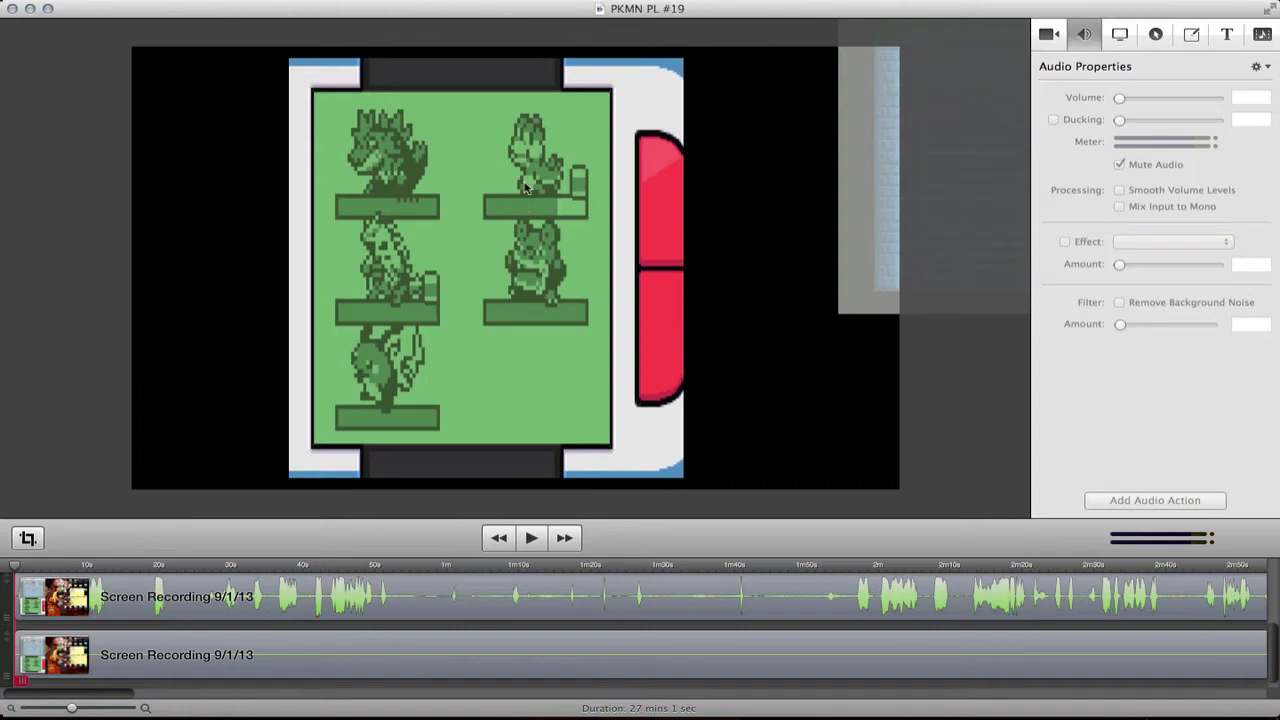
# Step: Minimize the project to return to PKMN PL #18 and select the bottom-screen clip under the Steve RIP battle
pyautogui.press('super+m')
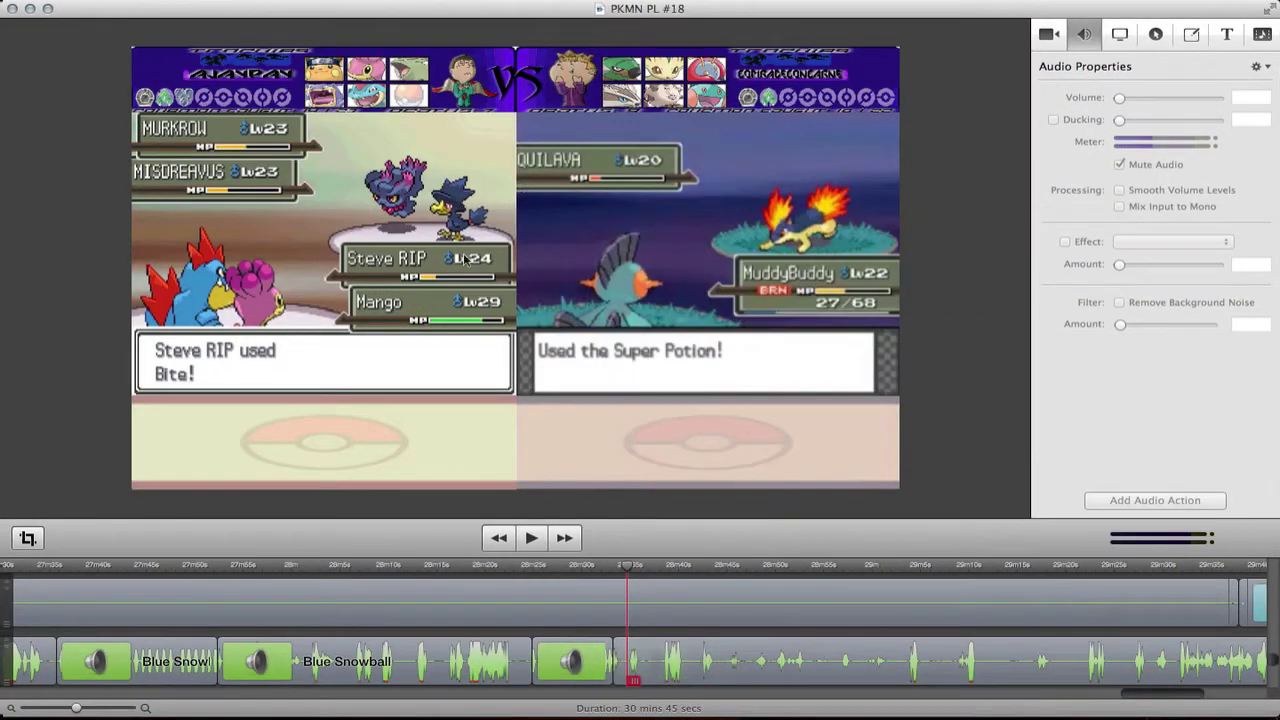
pyautogui.click(429, 436)
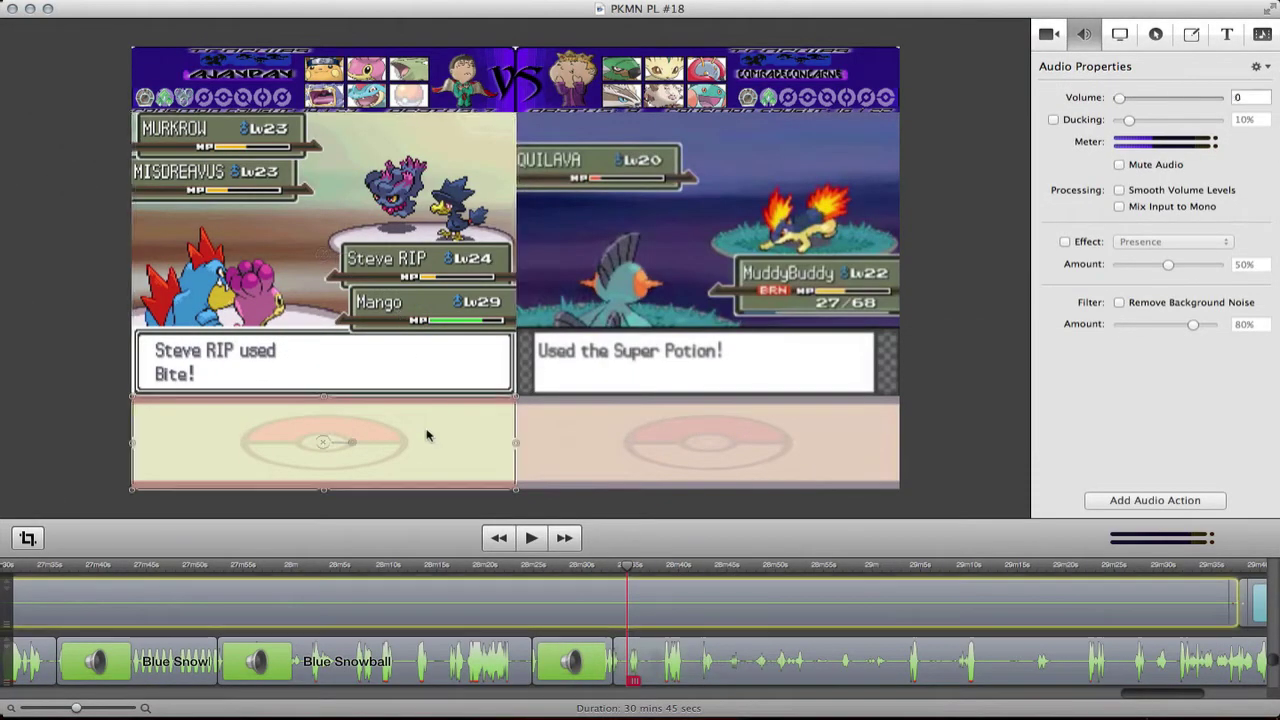
# Step: Add the left-side top-screen recording and Blue Snowball clips to the selected bottom-screen clips in the PKMN PL #18 timeline
pyautogui.scroll(3, 337, 619)
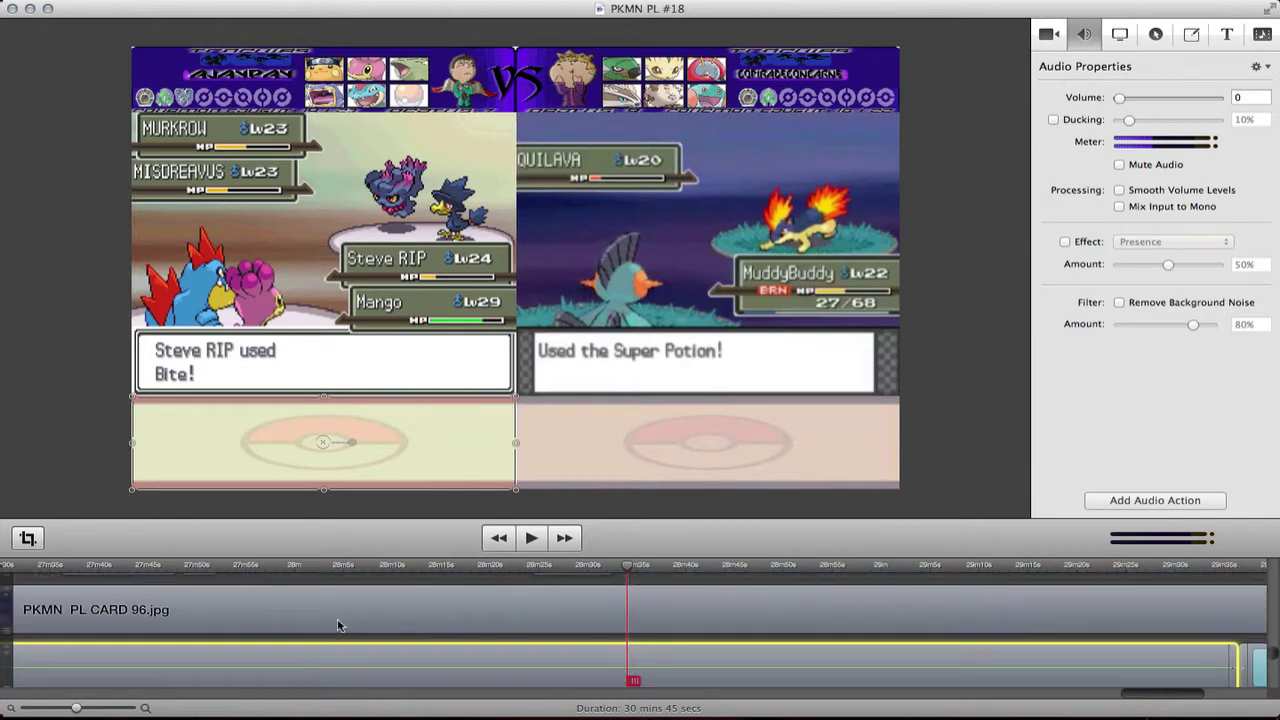
pyautogui.scroll(-3, 337, 617)
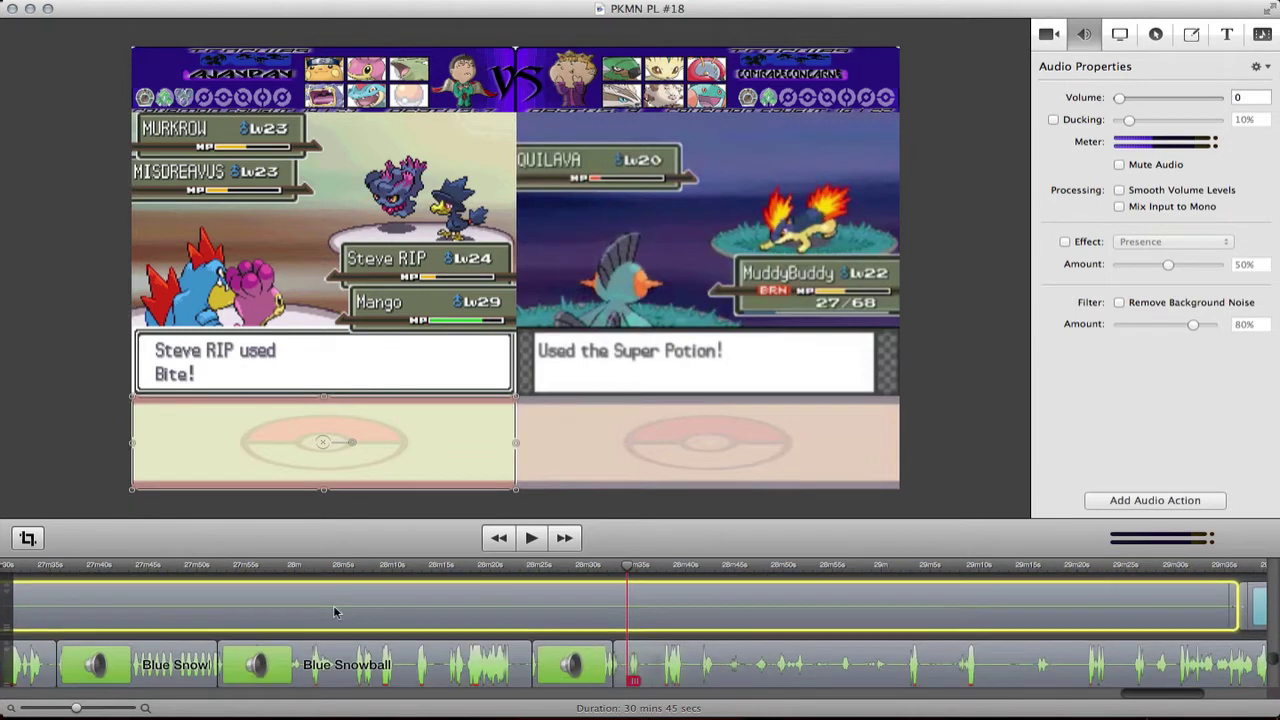
pyautogui.scroll(-3, 335, 612)
pyautogui.keyDown('shift'); pyautogui.click(309, 660); pyautogui.keyUp('shift')
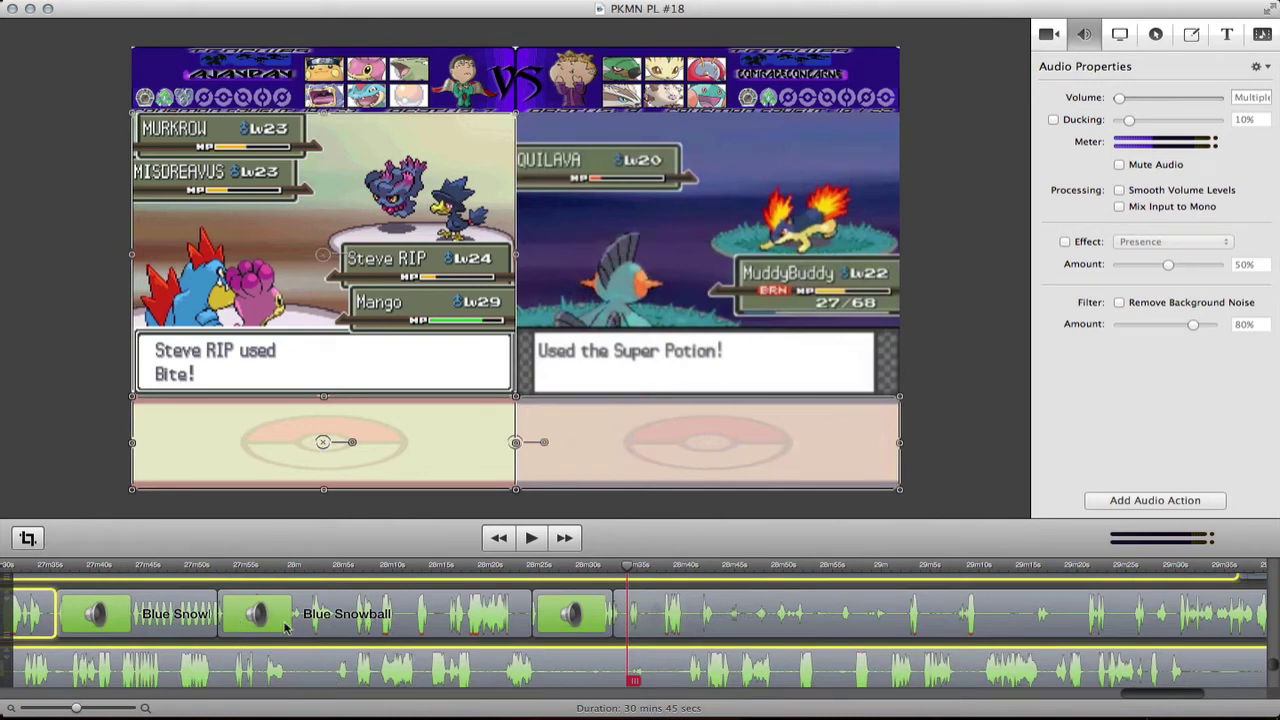
pyautogui.scroll(1, 293, 675)
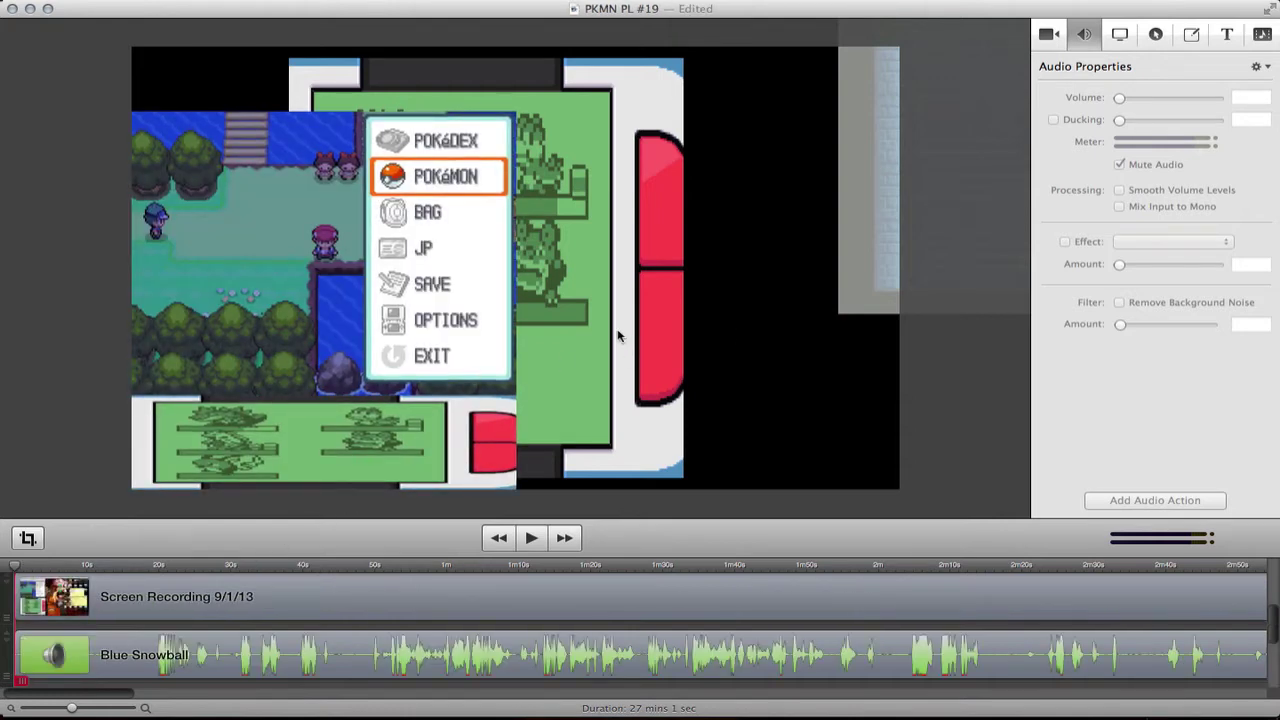
# Step: In PKMN PL #19, move the bottom-screen clip to the canvas's lower left and resize it to match the pasted reference clip
pyautogui.moveTo(597, 350); pyautogui.dragTo(440, 372)
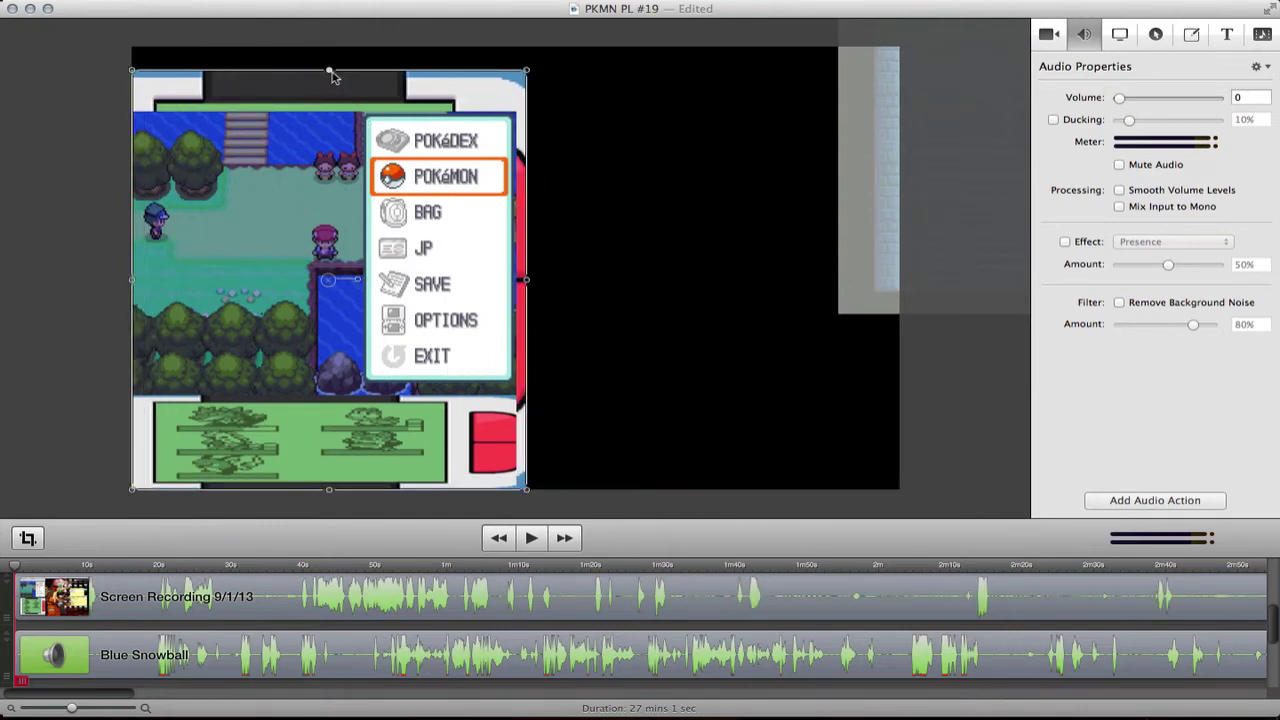
pyautogui.moveTo(331, 72); pyautogui.dragTo(398, 398)
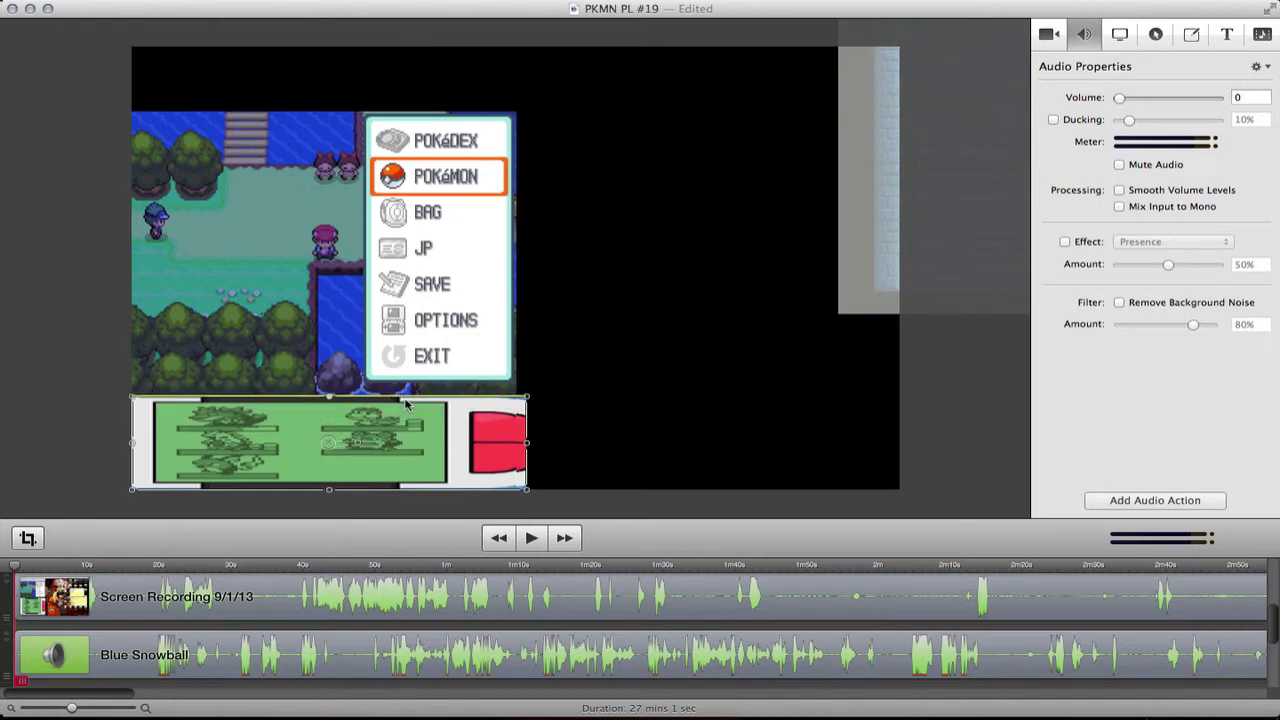
pyautogui.moveTo(528, 449); pyautogui.dragTo(521, 447)
pyautogui.click(549, 443)
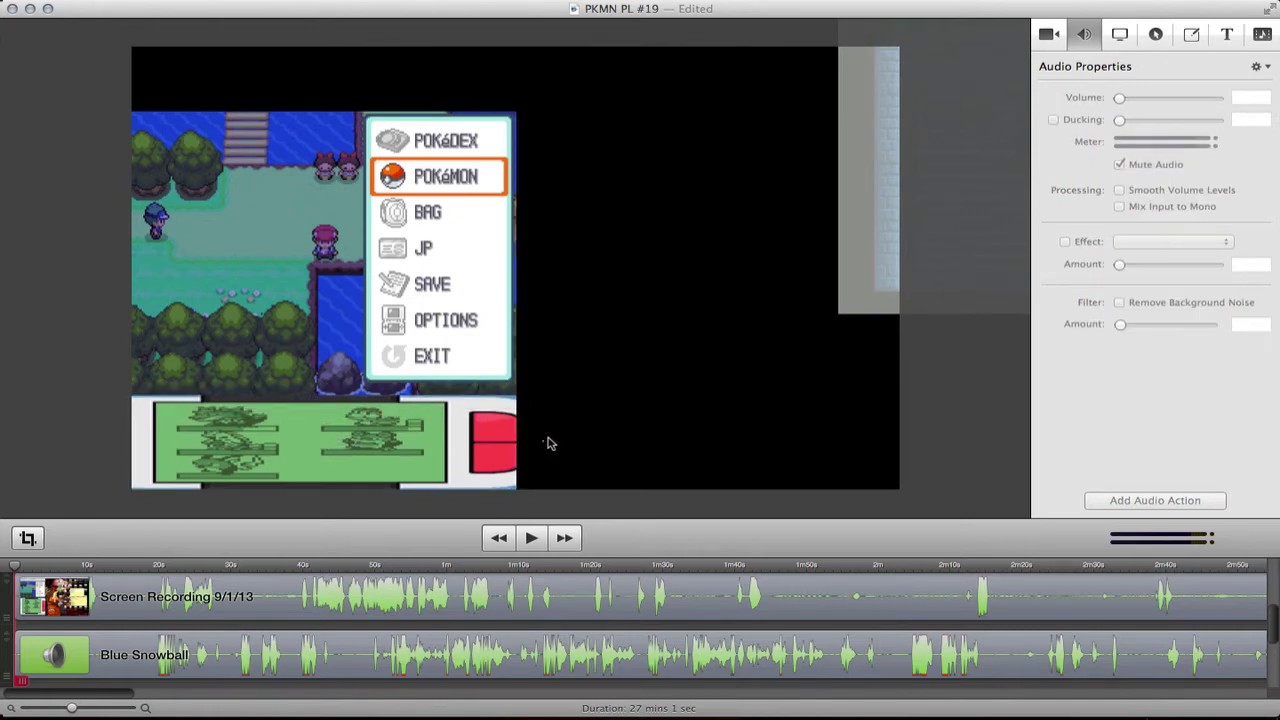
# Step: Move the top-screen clip directly above the bottom-screen clip and resize it to match the pasted reference recording, leaving it deselected
pyautogui.click(886, 261)
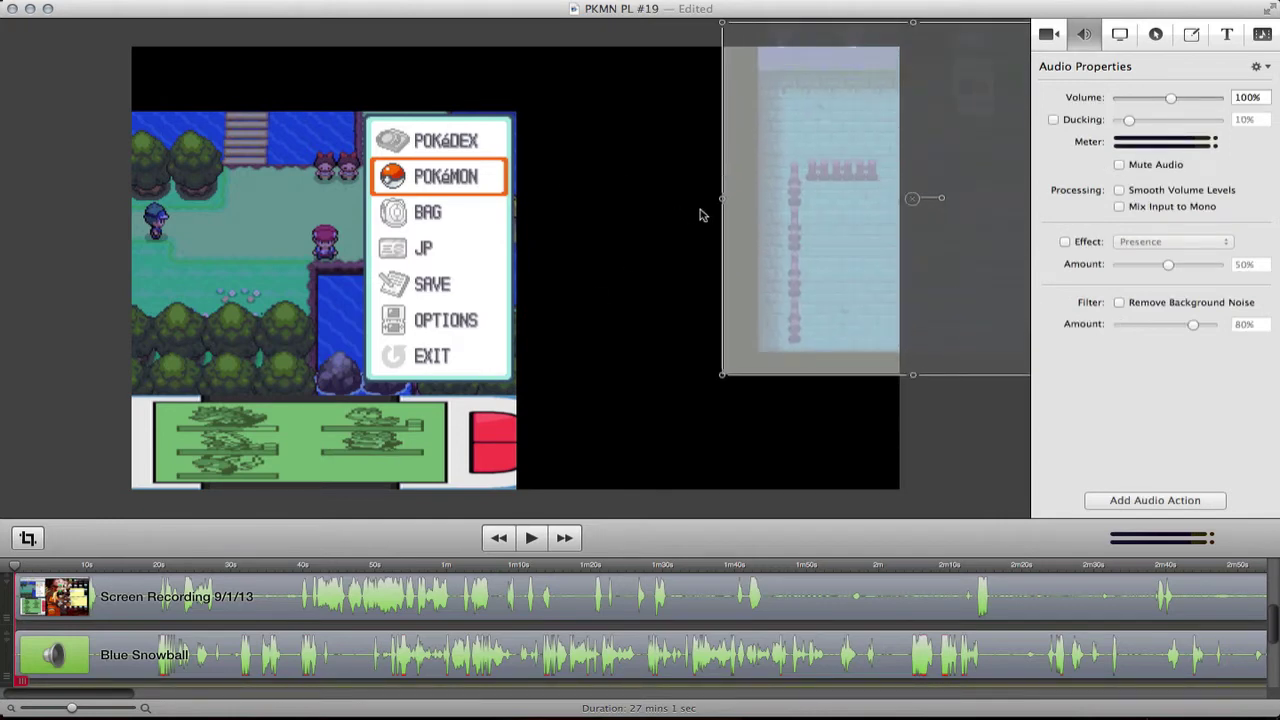
pyautogui.moveTo(727, 200); pyautogui.dragTo(594, 222)
pyautogui.moveTo(771, 277); pyautogui.dragTo(314, 280)
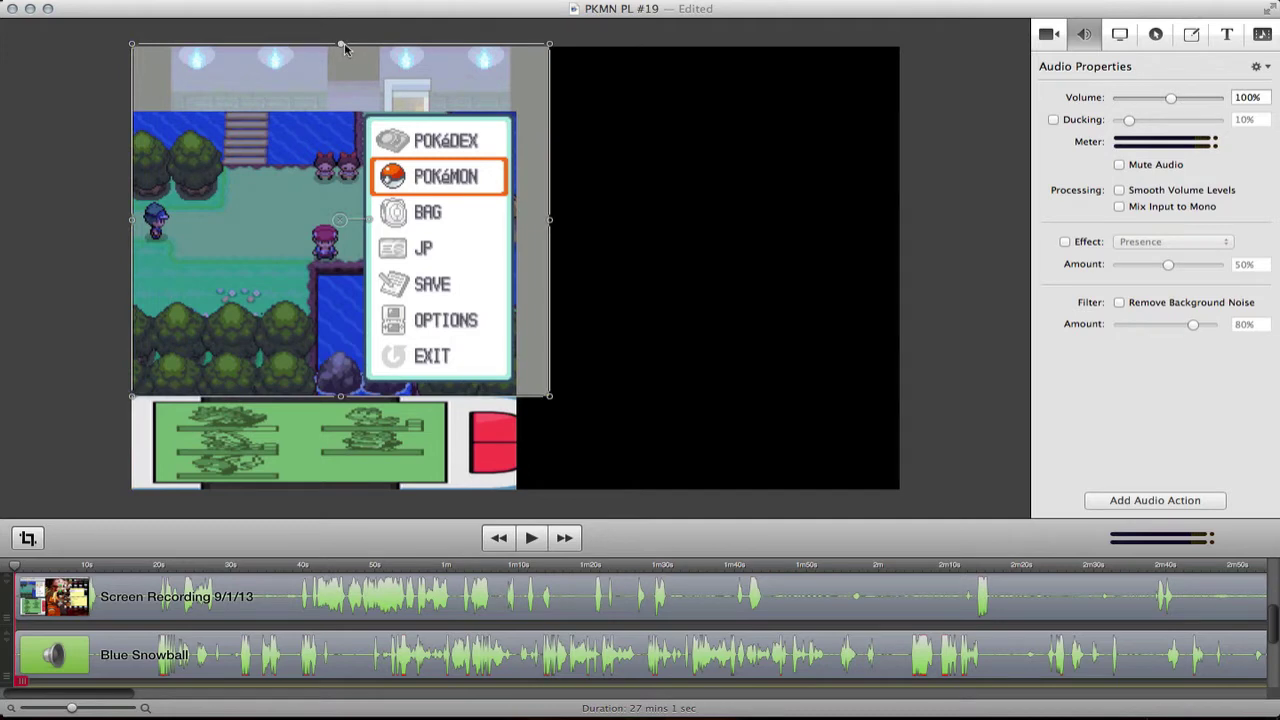
pyautogui.moveTo(343, 48); pyautogui.dragTo(342, 113)
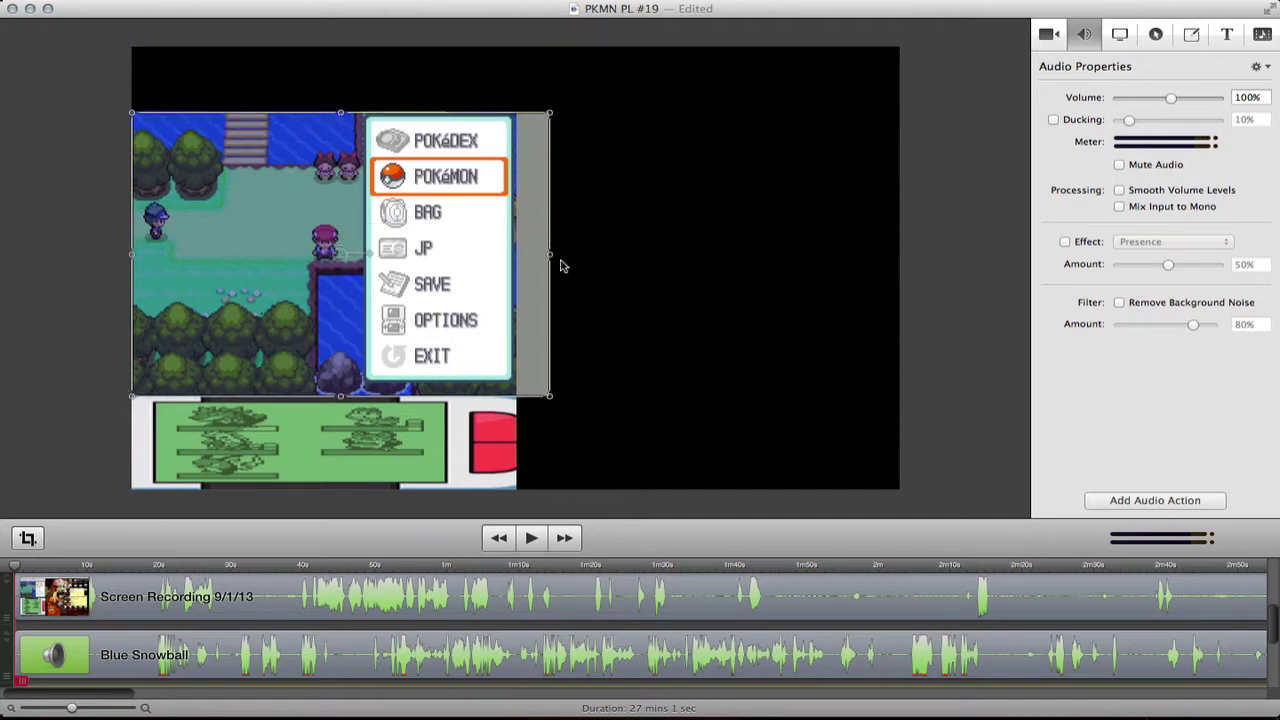
pyautogui.moveTo(552, 260); pyautogui.dragTo(523, 260)
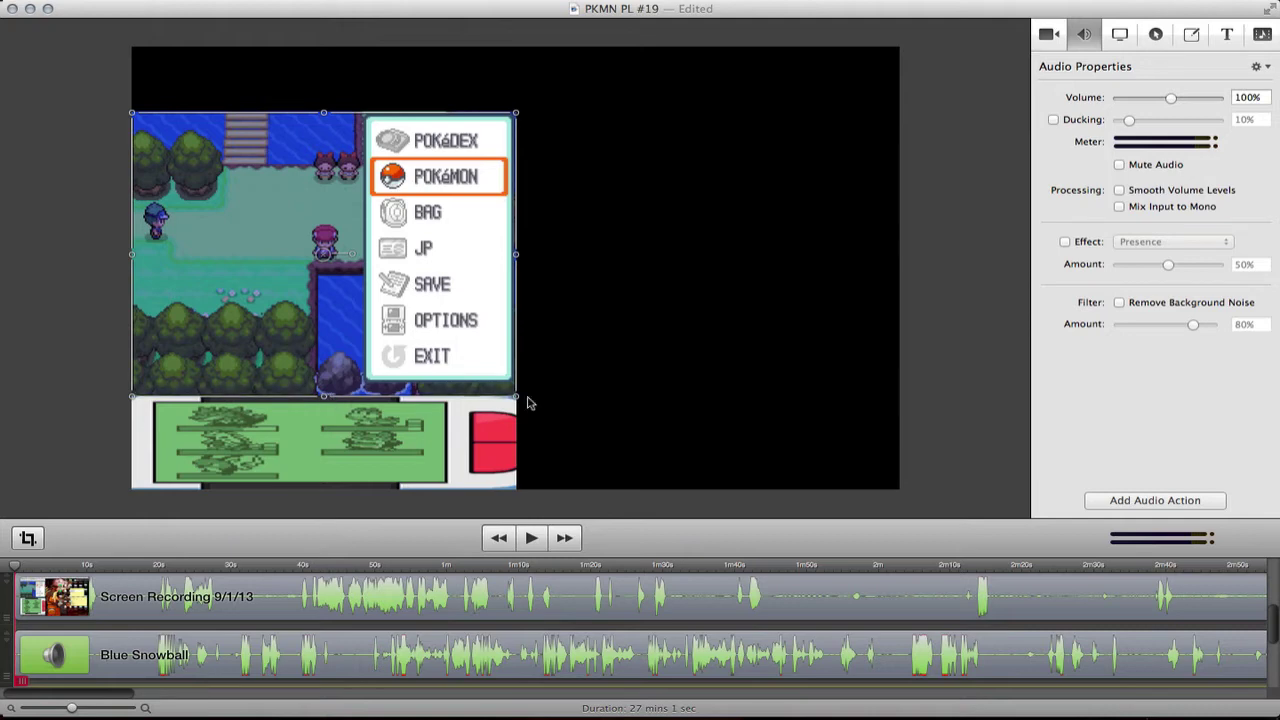
pyautogui.click(610, 390)
# Step: Delete the first pasted Screen Recording and Blue Snowball reference clips from the two uppermost timeline tracks
pyautogui.scroll(3, 258, 617)
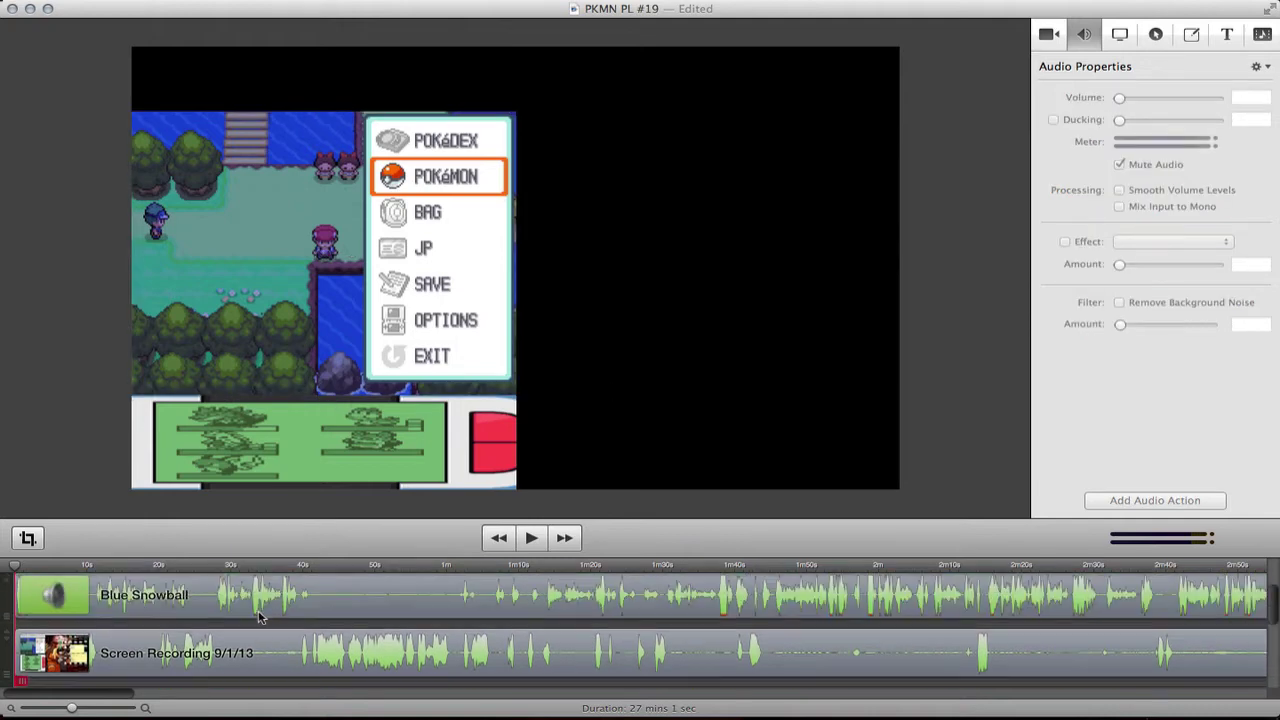
pyautogui.click(255, 606)
pyautogui.scroll(-1, 255, 606)
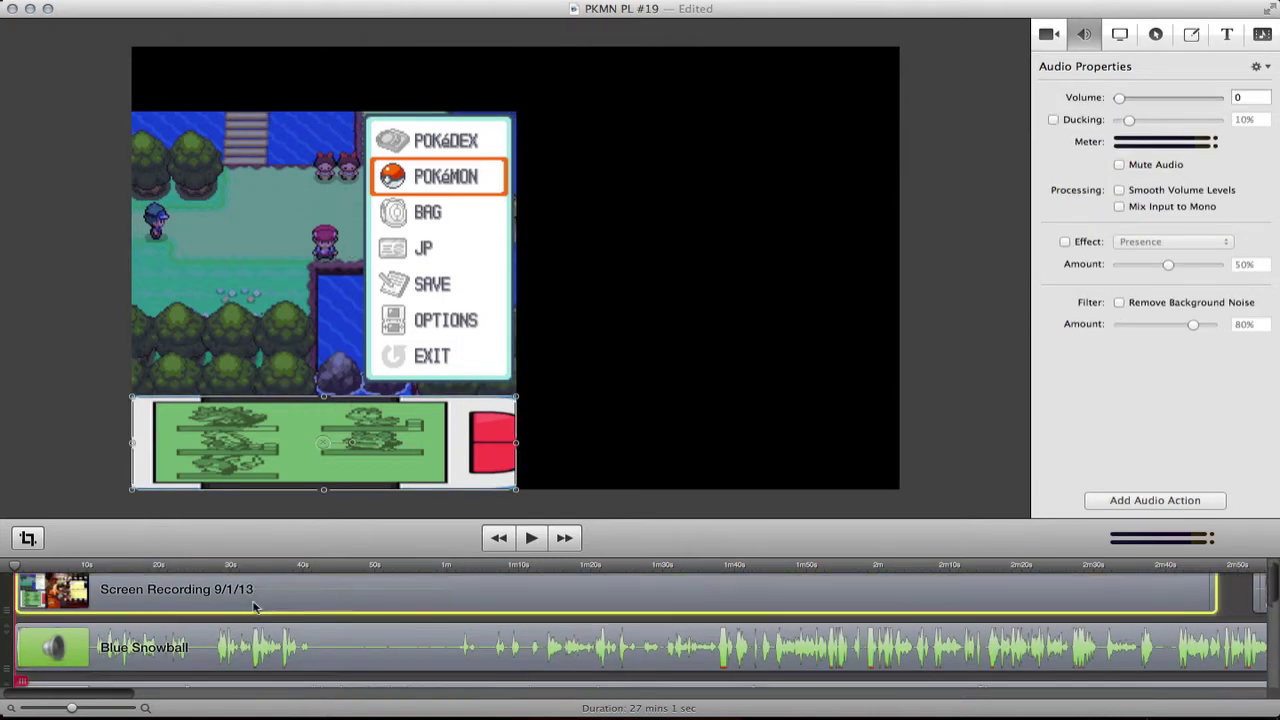
pyautogui.keyDown('shift'); pyautogui.click(248, 632); pyautogui.keyUp('shift')
pyautogui.scroll(1, 248, 626)
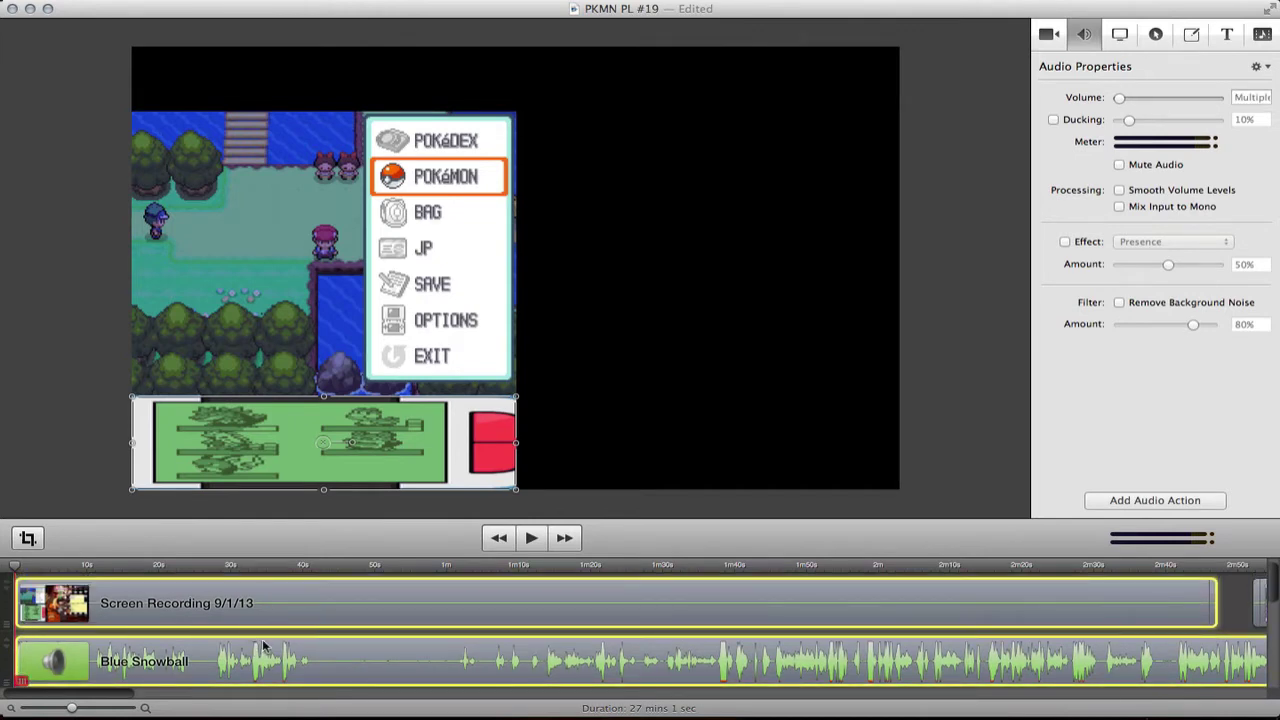
pyautogui.press('Delete')
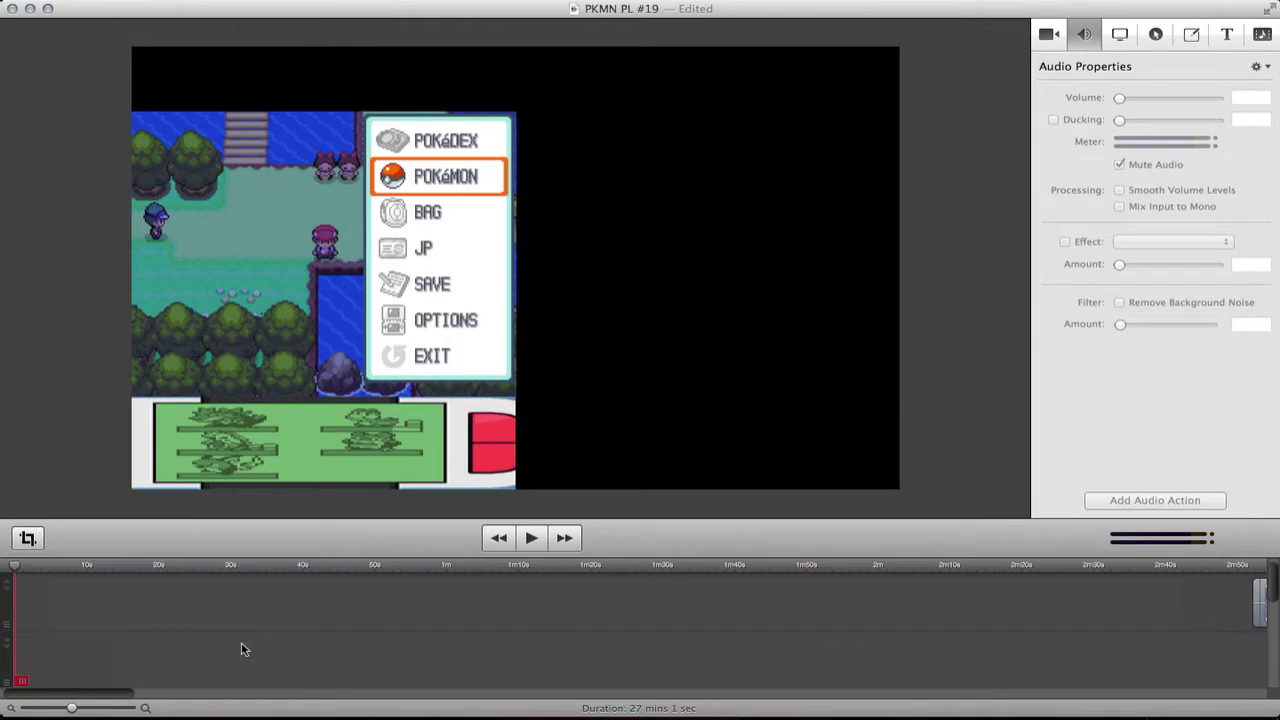
pyautogui.press('super+z')
pyautogui.scroll(2, 243, 651)
pyautogui.press('super+shift+z')
# Step: Select all remaining pasted reference clips on the two uppermost timeline tracks and delete them
pyautogui.moveTo(57, 709); pyautogui.dragTo(52, 709)
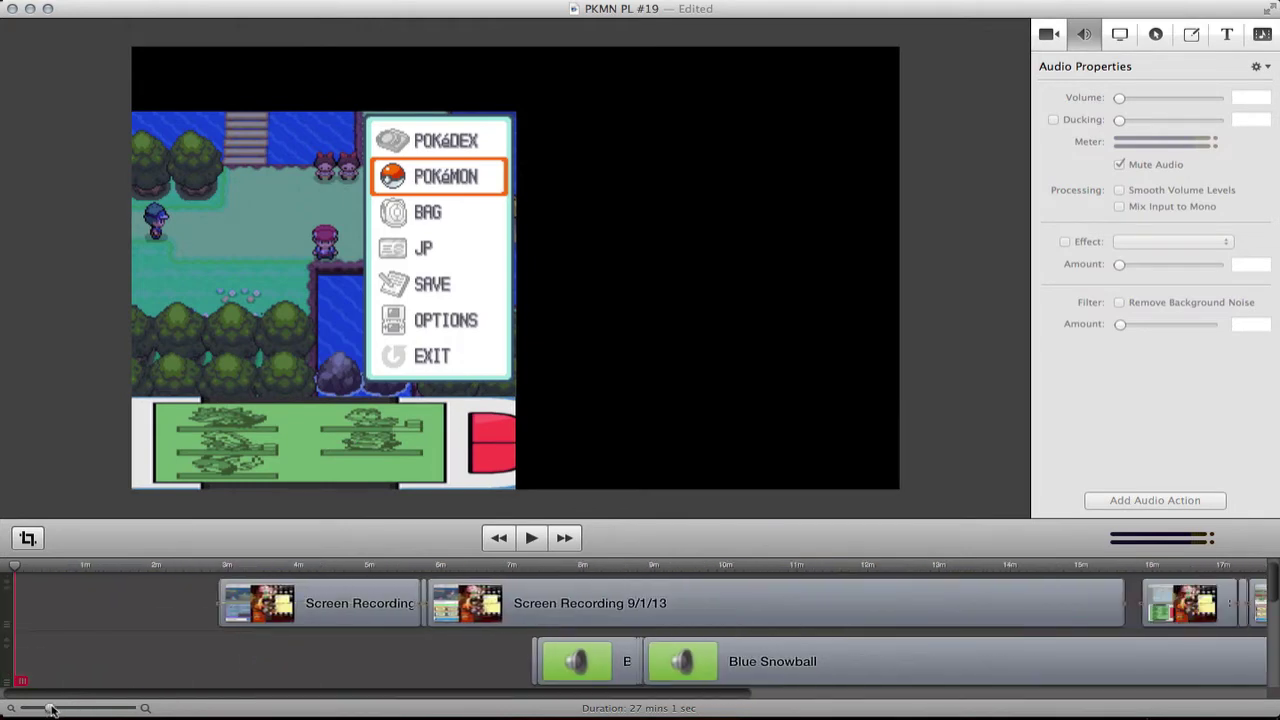
pyautogui.scroll(-3, 91, 691)
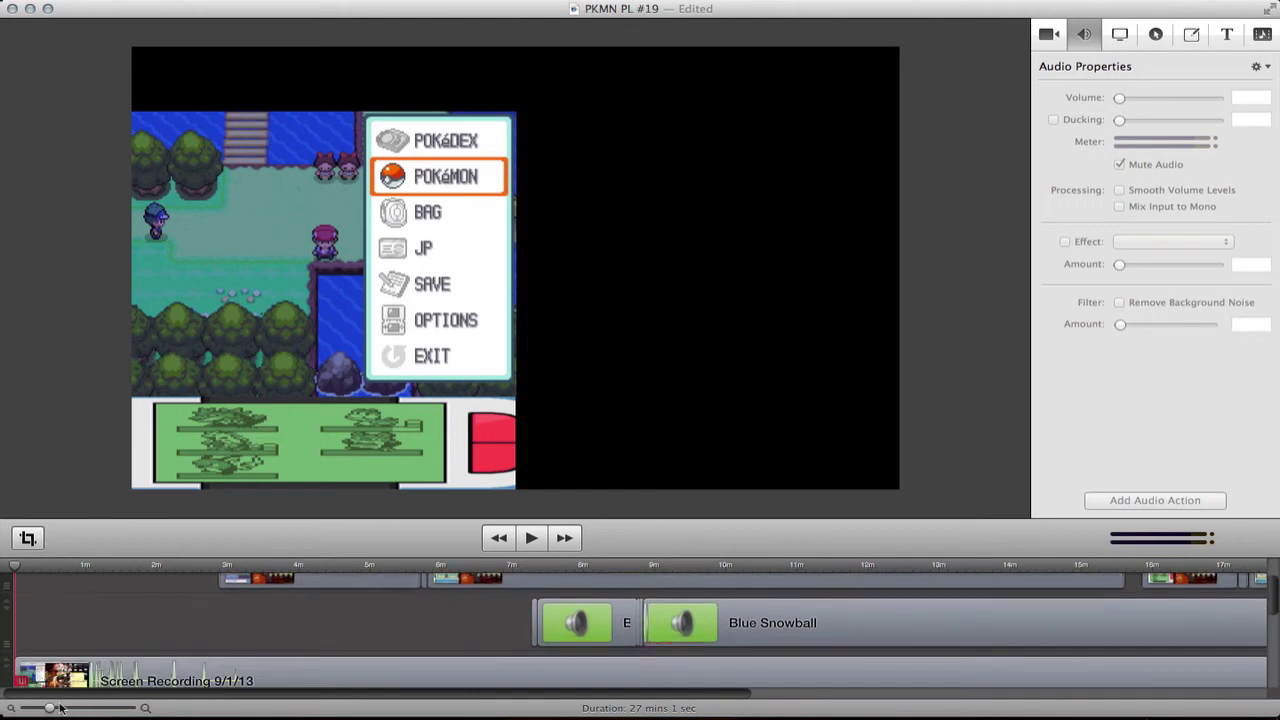
pyautogui.click(40, 710)
pyautogui.moveTo(780, 643); pyautogui.dragTo(12, 553)
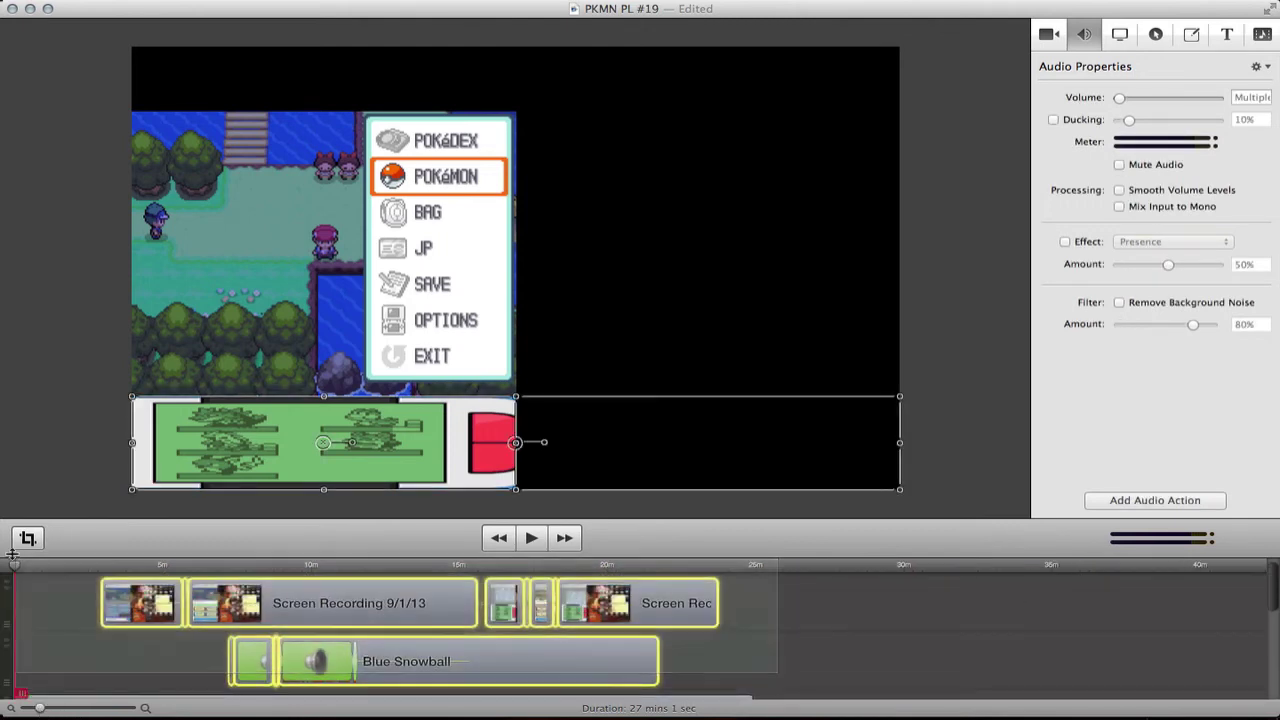
pyautogui.press('Delete')
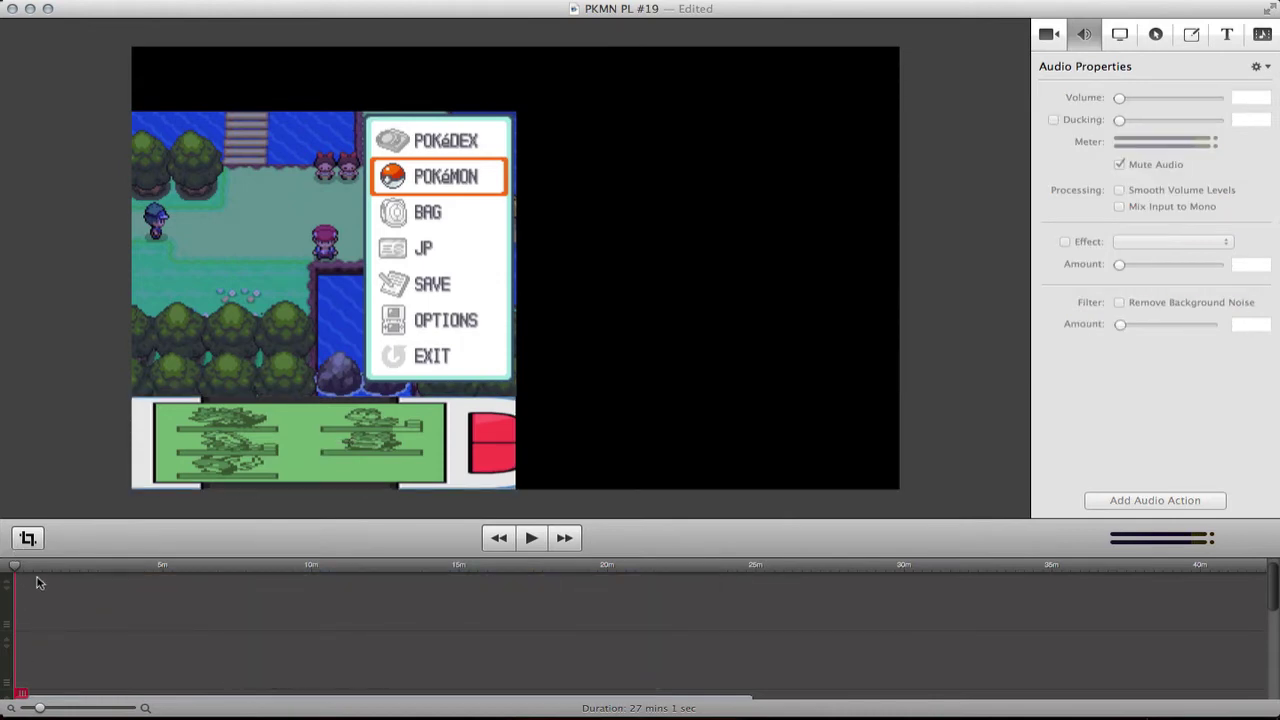
# Step: Delete the pasted project's leftover Screen Recording and Blue Snowball sources from the document's media, including their timeline clips
pyautogui.click(1262, 35)
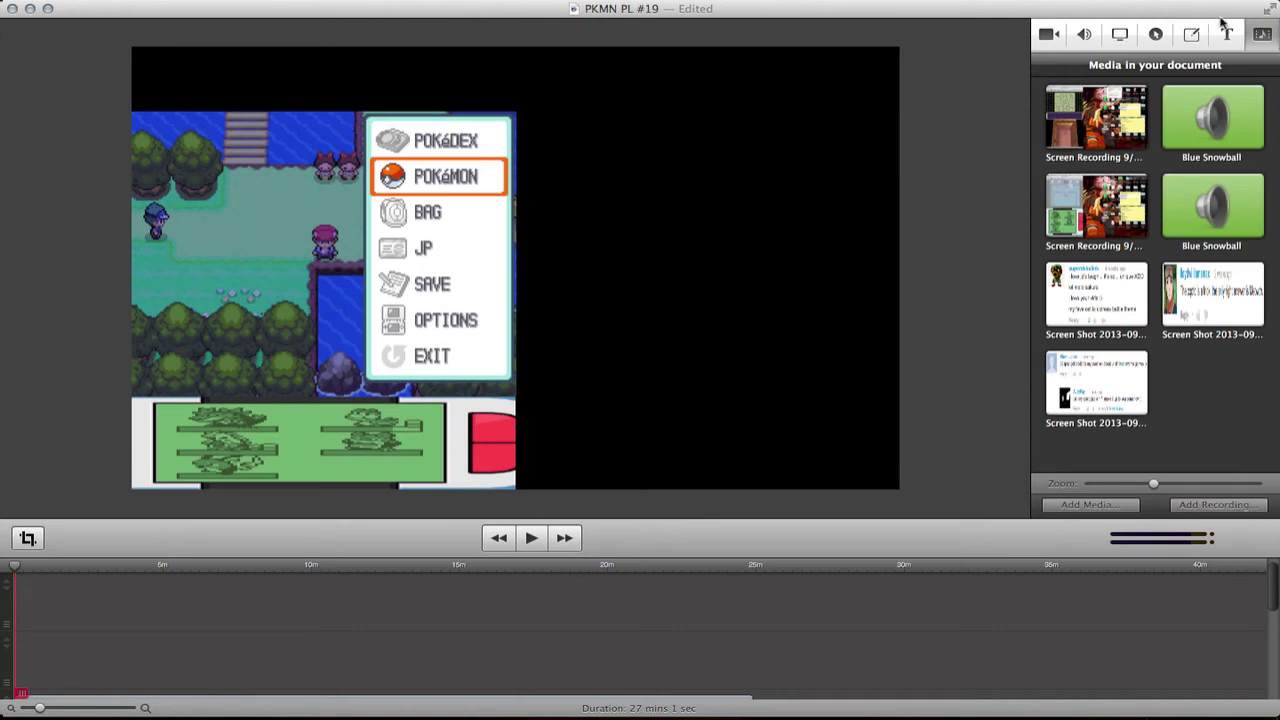
pyautogui.click(1096, 128)
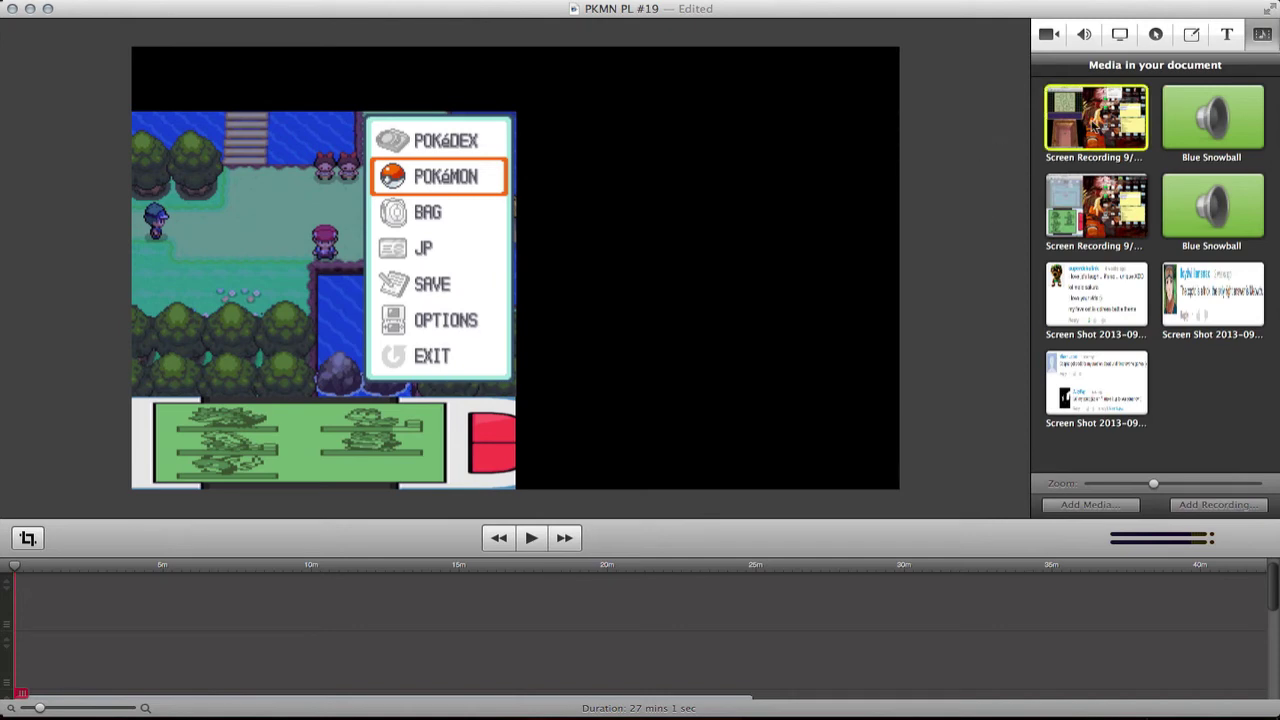
pyautogui.press('Delete')
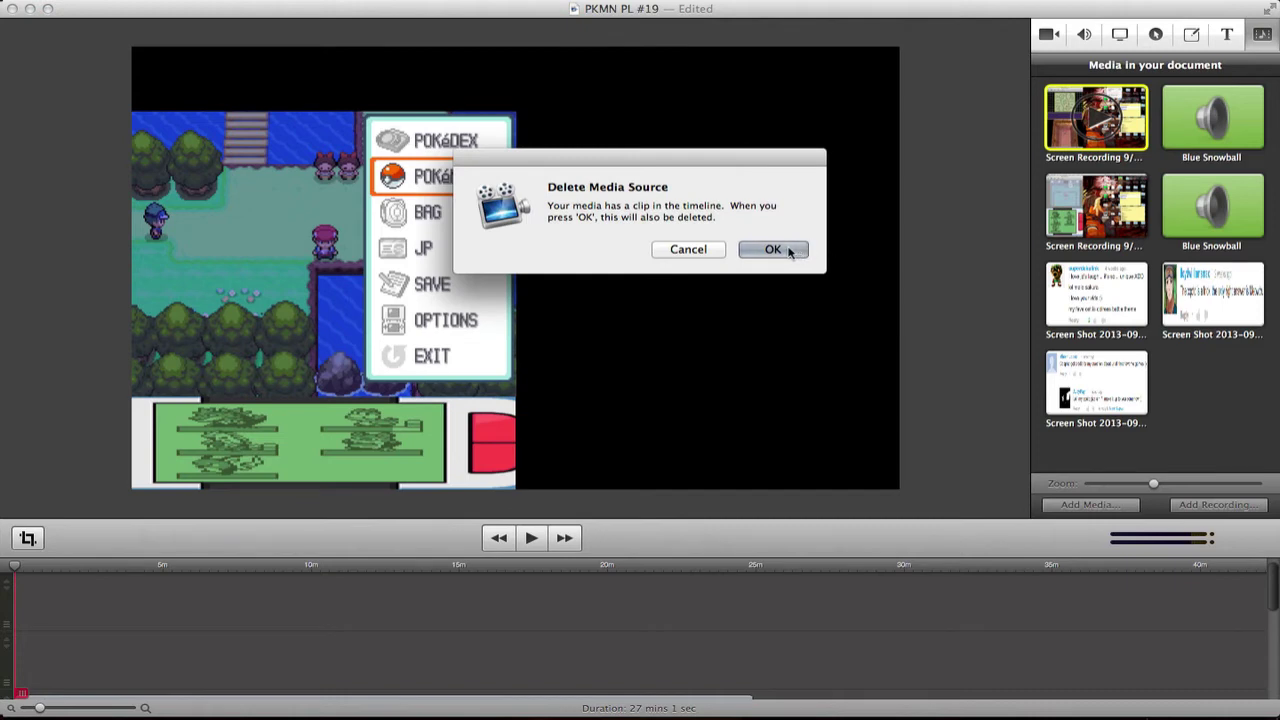
pyautogui.click(767, 253)
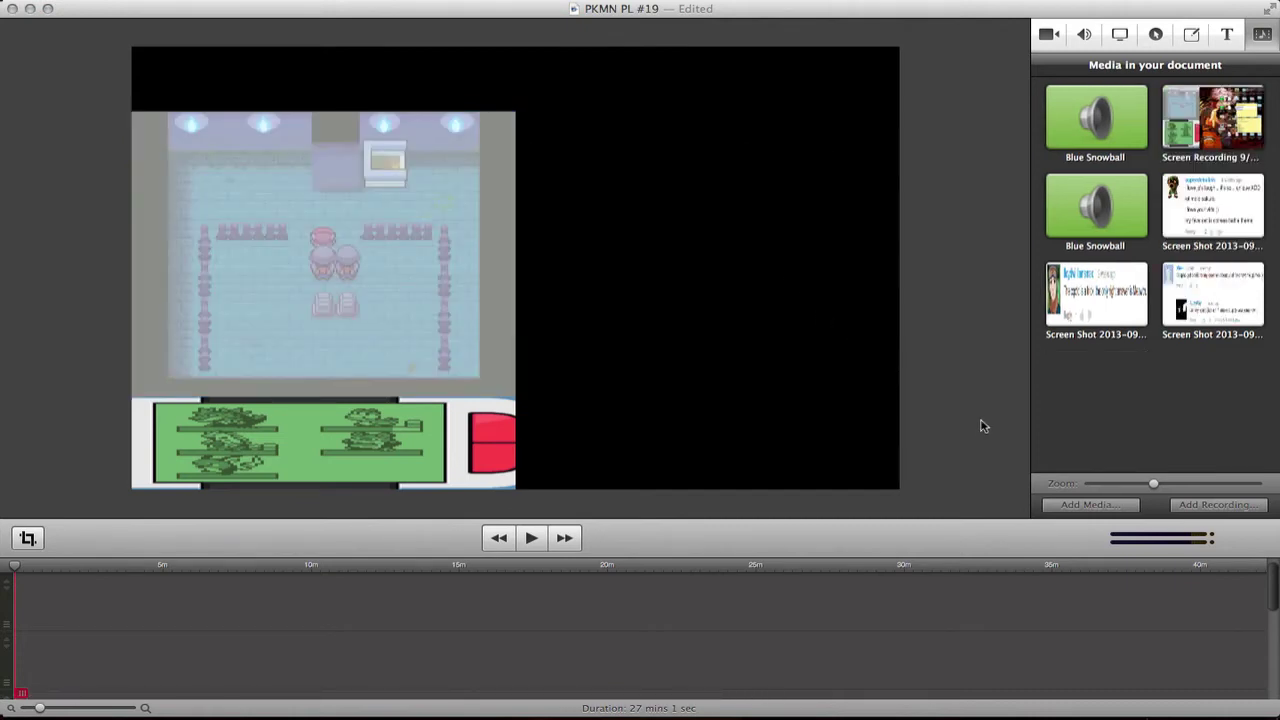
pyautogui.click(1206, 133)
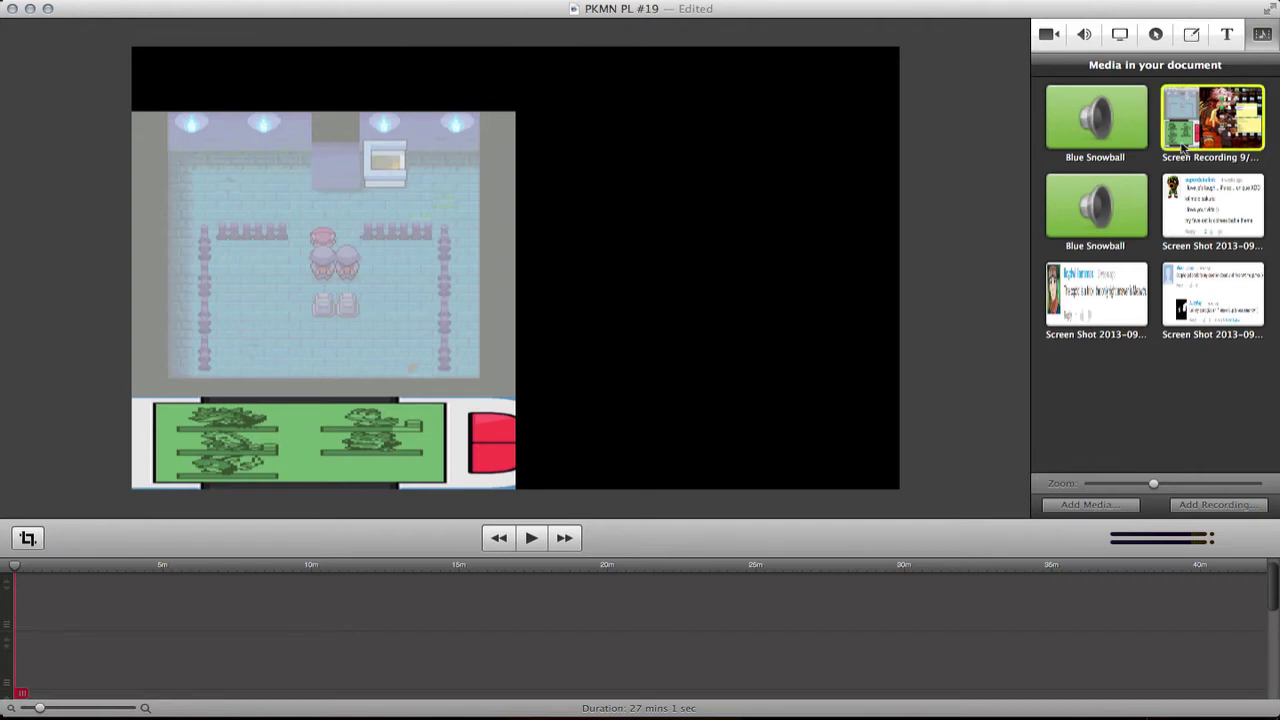
pyautogui.click(1120, 128)
pyautogui.press('Delete')
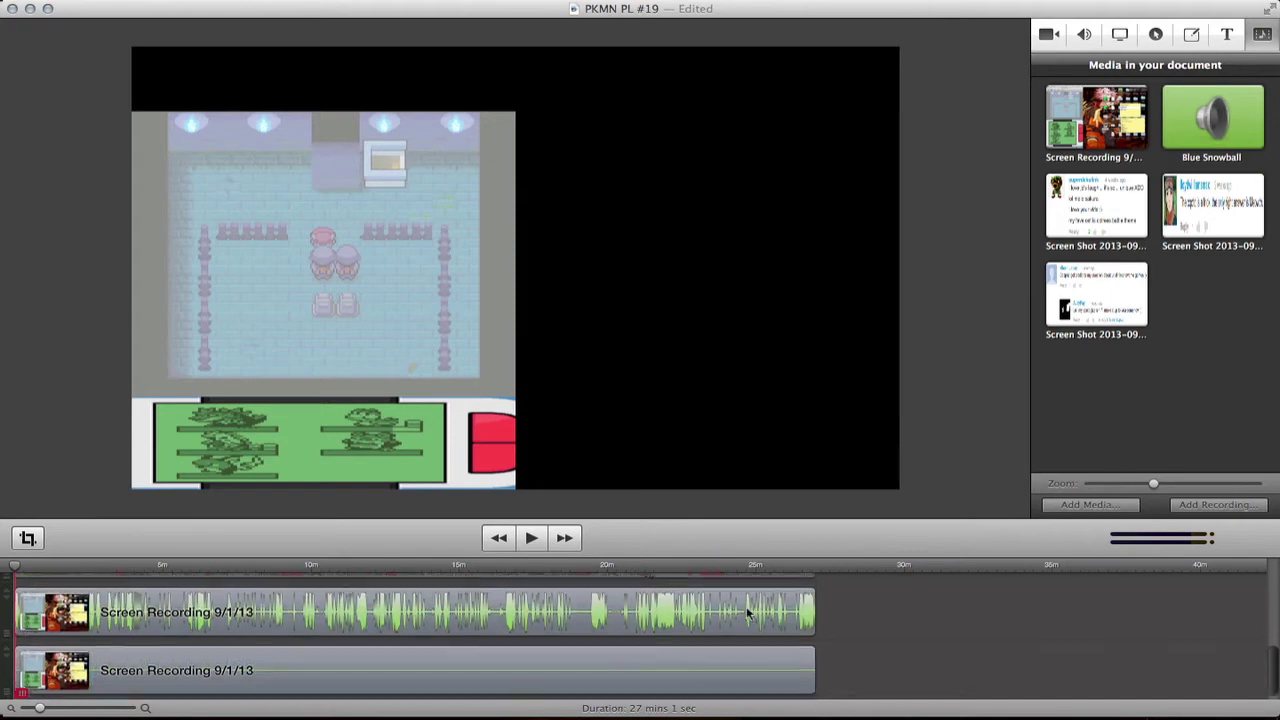
# Step: Scrub through the opening minutes of the arranged clips, return the playhead to the start, and save PKMN PL #19
pyautogui.scroll(2, 748, 612)
pyautogui.moveTo(62, 567); pyautogui.dragTo(153, 566)
pyautogui.press('Home')
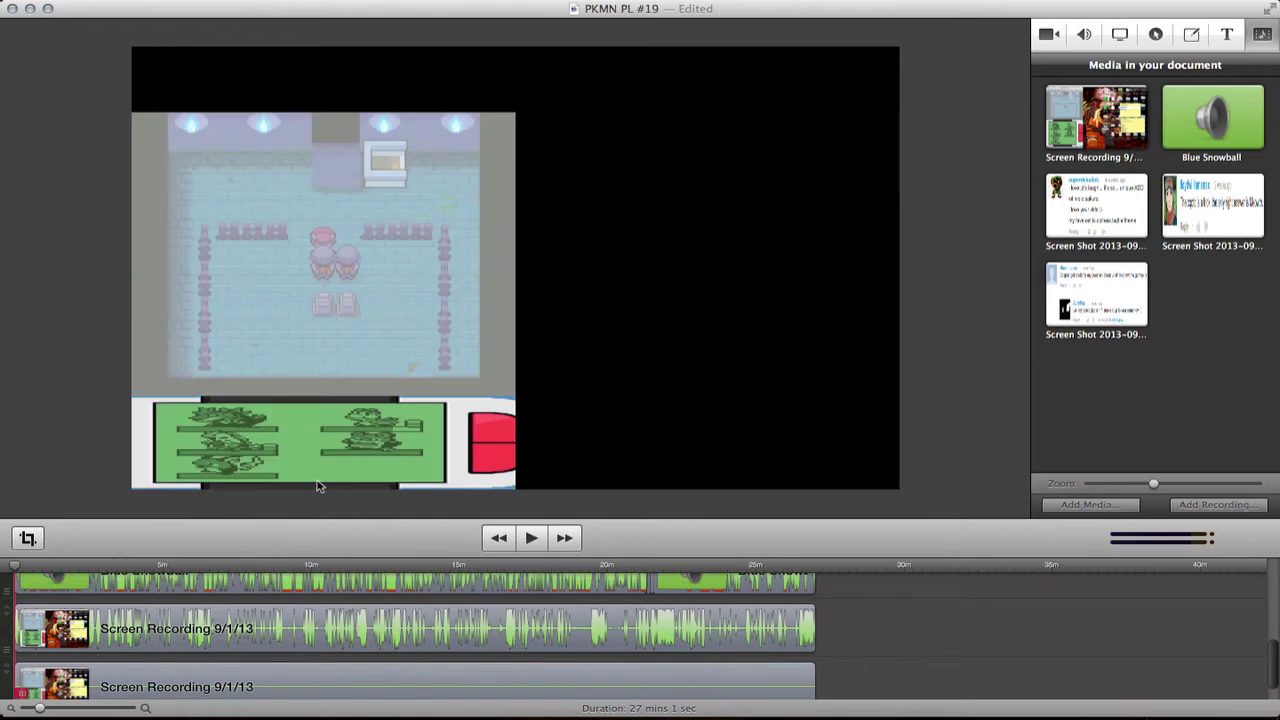
pyautogui.press('super+s')
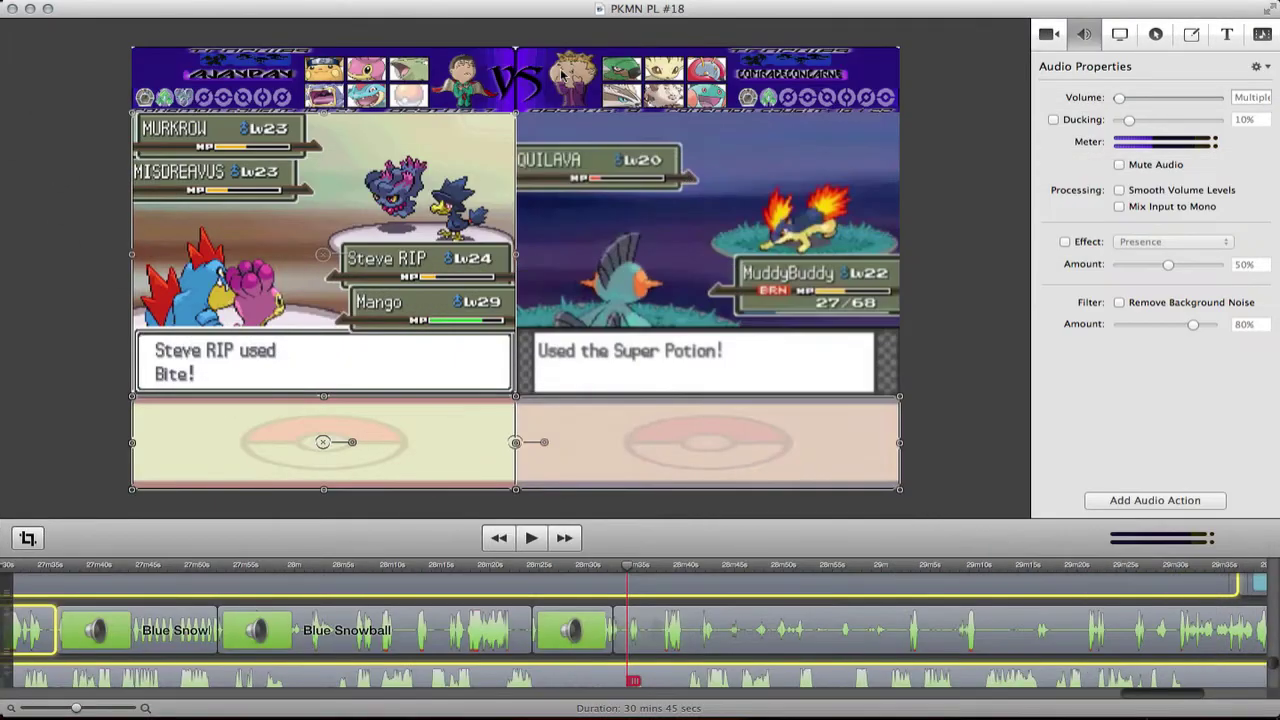
# Step: Clear the clip selection in PKMN PL #18, copy its PKMN PL CARD 96.jpg banner, and paste it into PKMN PL #19
pyautogui.click(36, 709)
pyautogui.scroll(2, 626, 644)
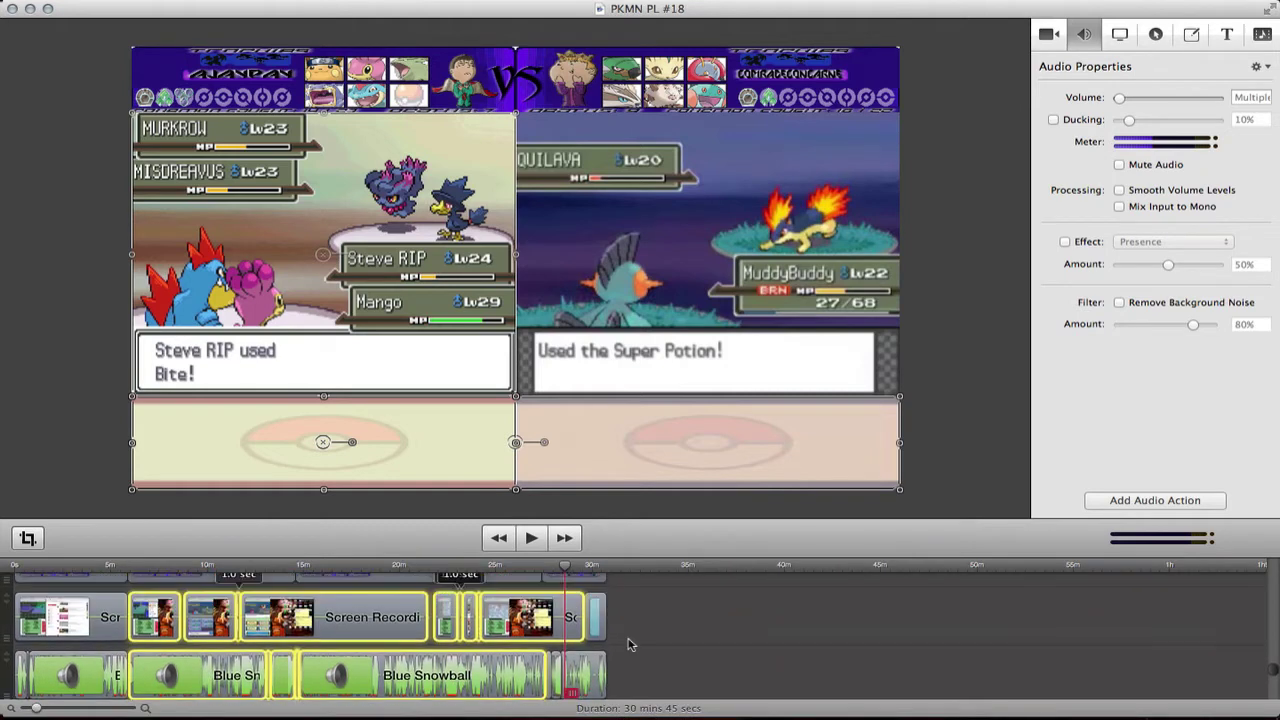
pyautogui.click(678, 632)
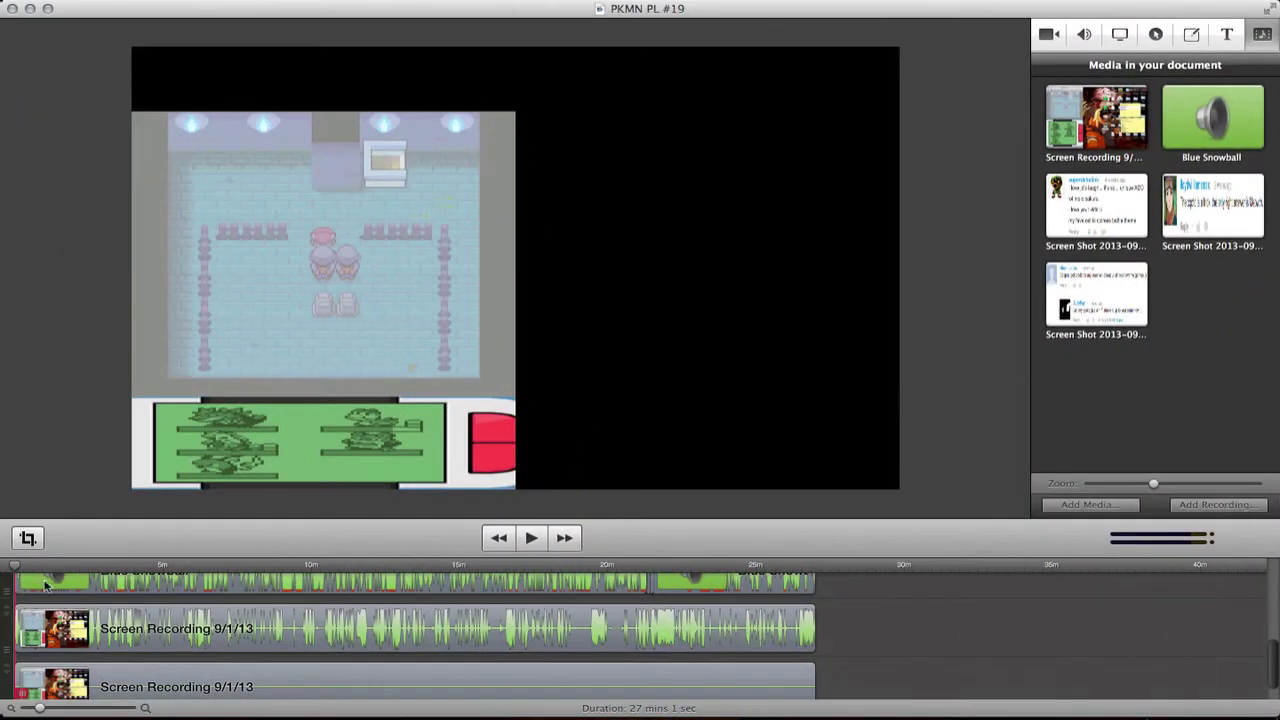
pyautogui.press('super+v')
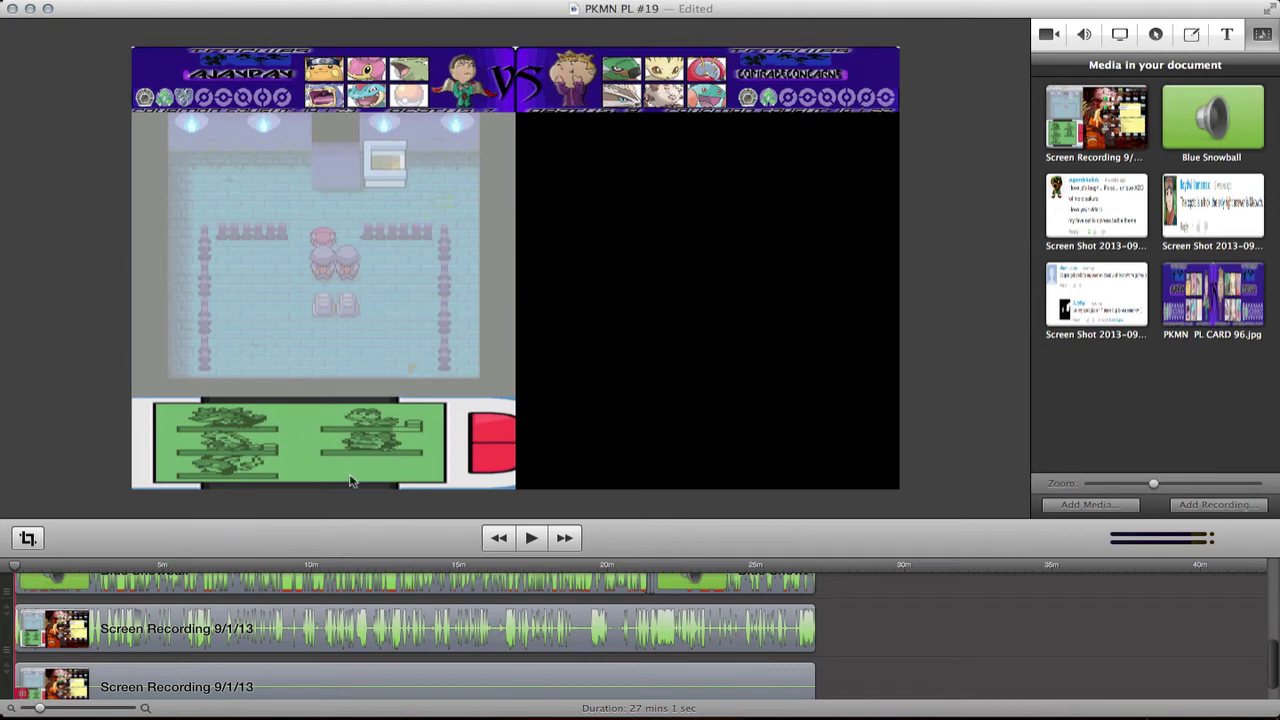
# Step: Place the playhead about 17 seconds into the Blue Snowball and Screen Recording clips
pyautogui.scroll(3, 278, 622)
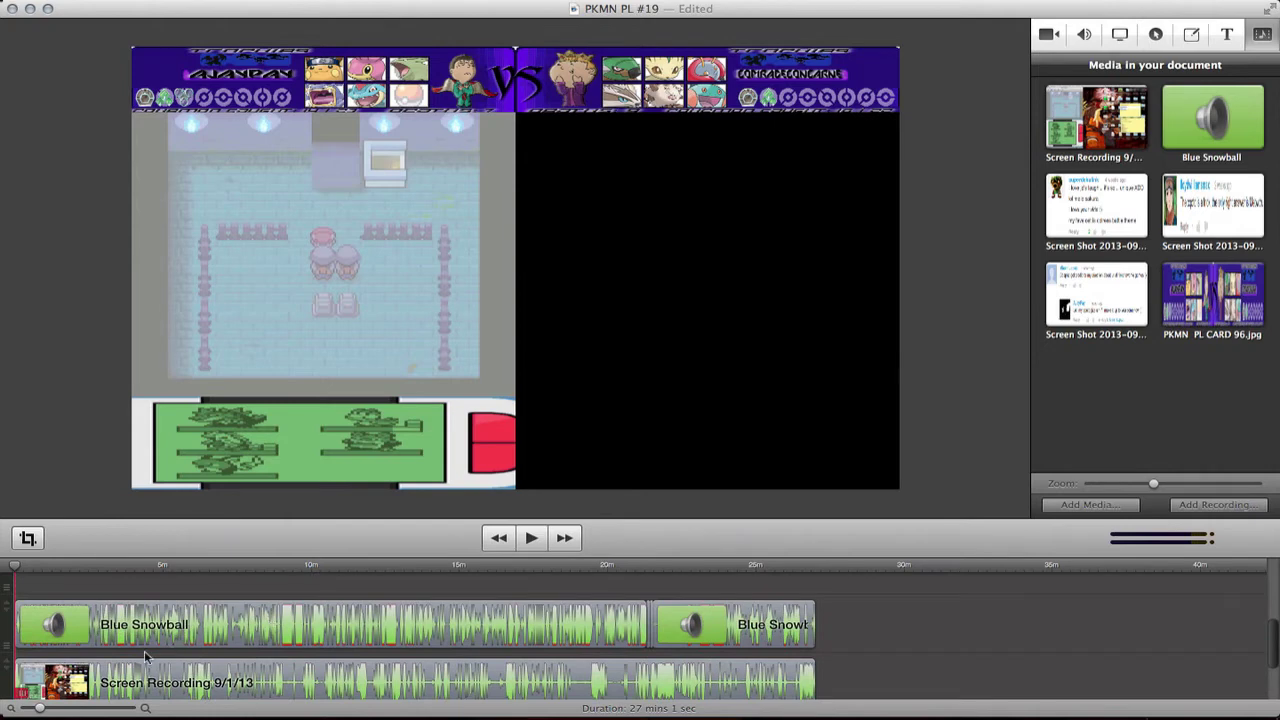
pyautogui.click(68, 708)
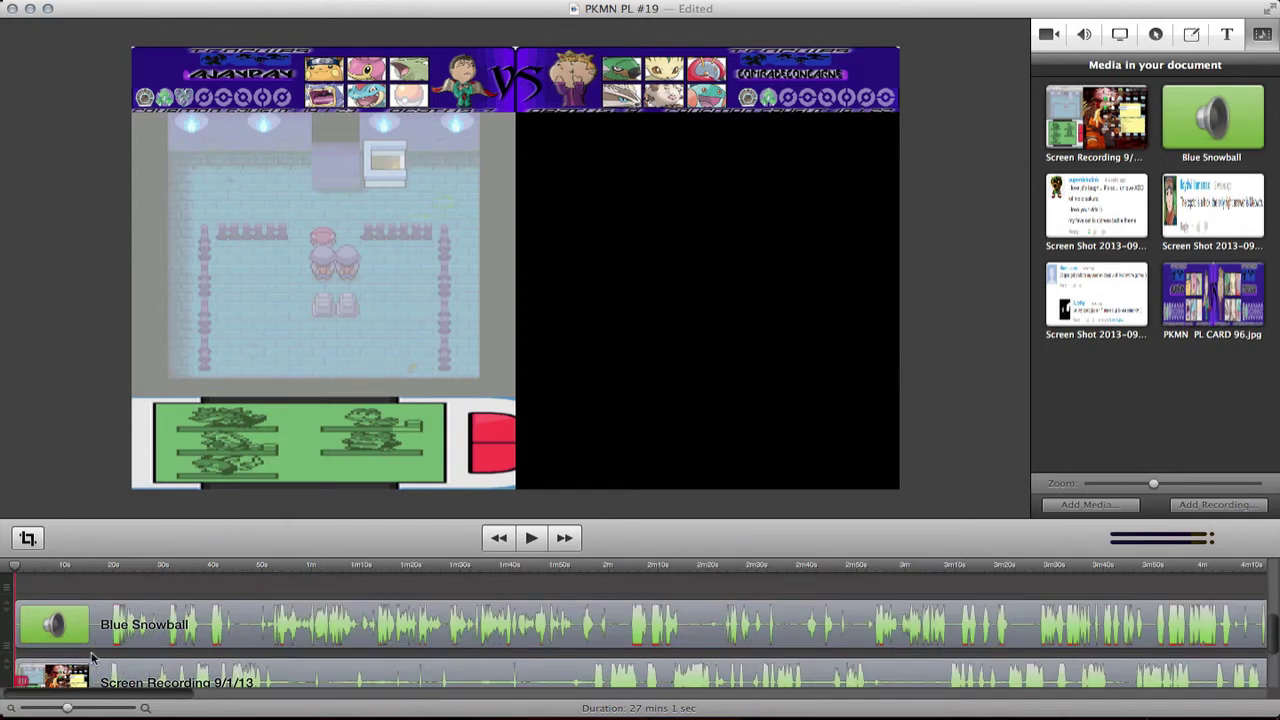
pyautogui.scroll(-4, 97, 640)
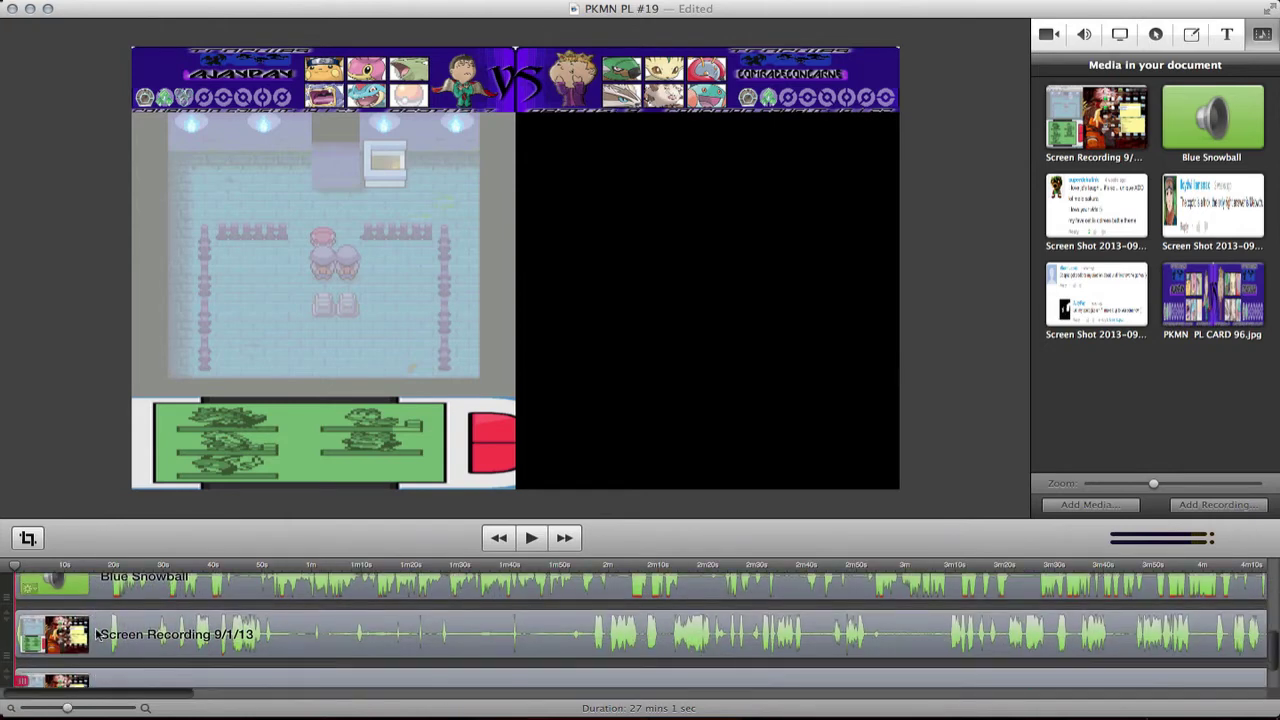
pyautogui.scroll(2, 97, 628)
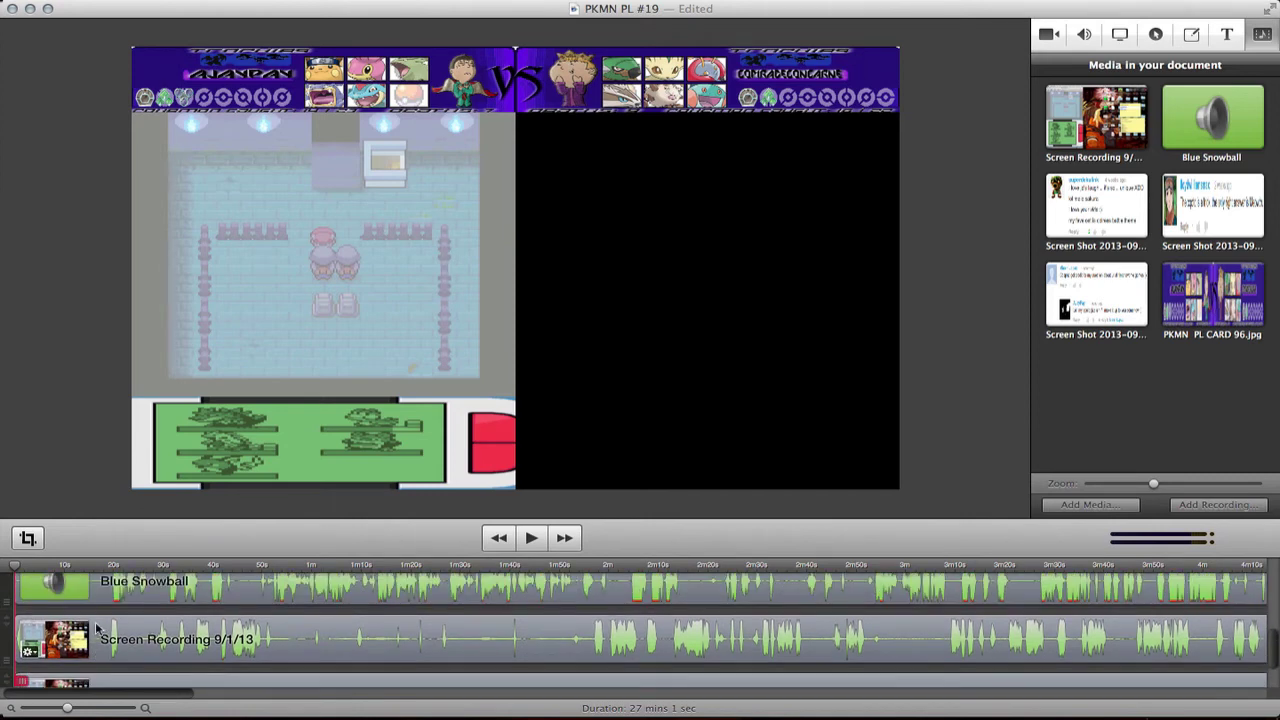
pyautogui.click(98, 566)
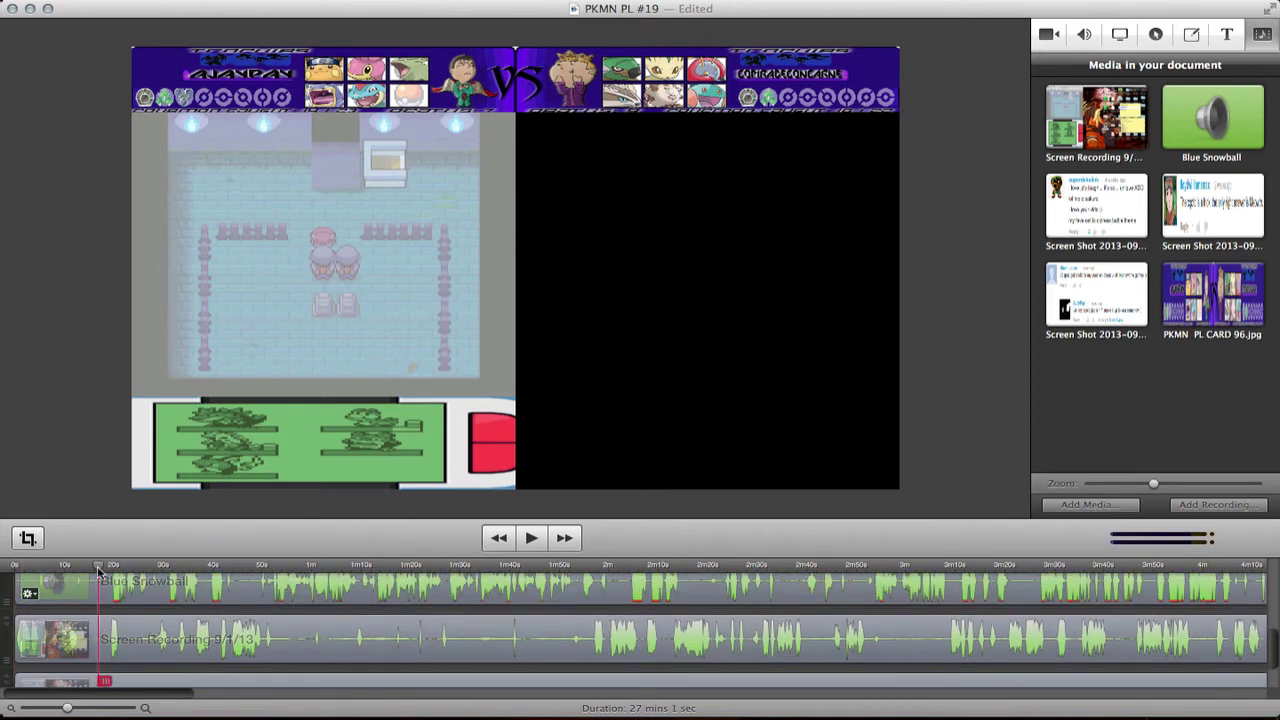
# Step: Play short stretches of the first 20 seconds of the Blue Snowball and Screen Recording clips to find a starting point
pyautogui.scroll(-2, 45, 575)
pyautogui.press('Home')
pyautogui.scroll(2, 45, 580)
pyautogui.press('space')
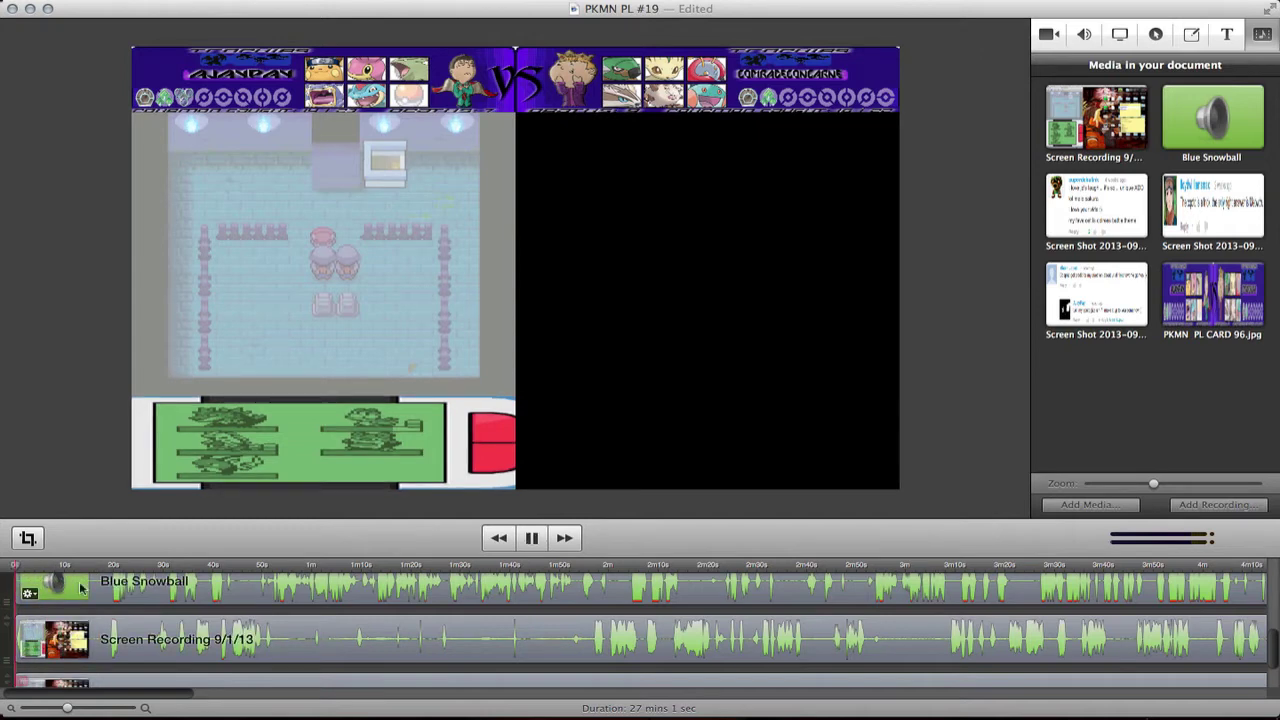
pyautogui.press('space')
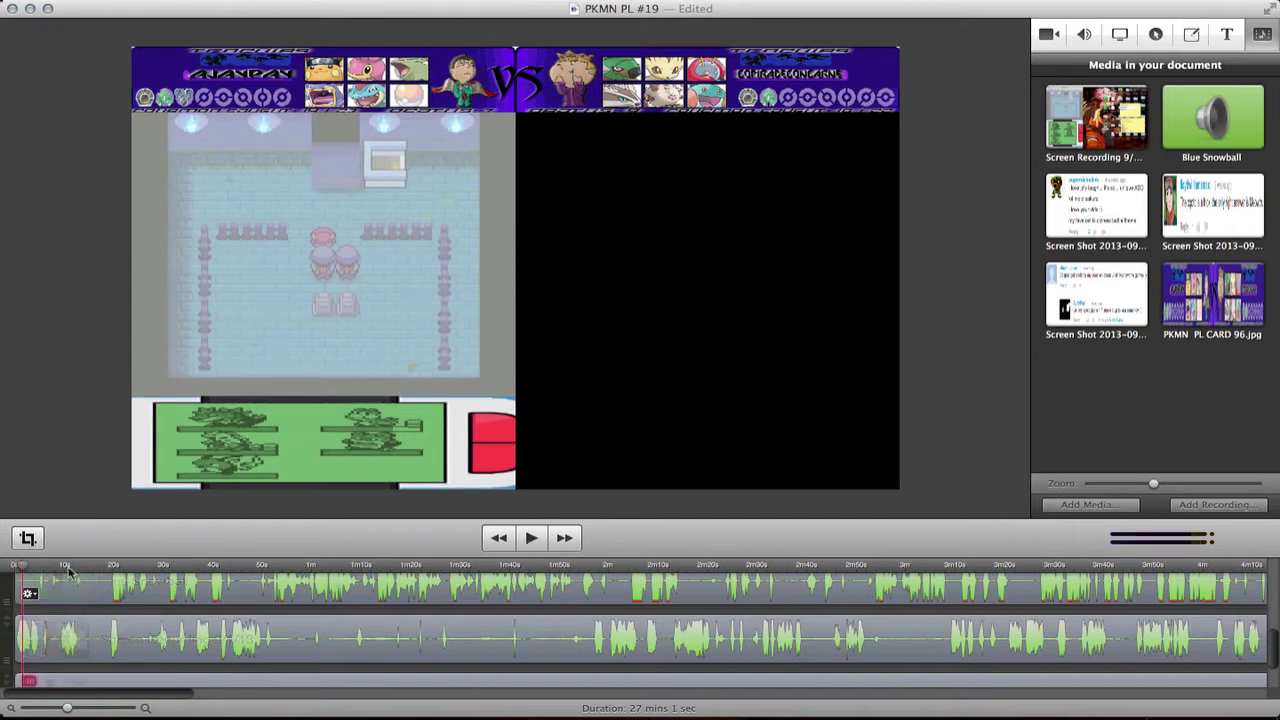
pyautogui.click(62, 566)
pyautogui.moveTo(62, 567); pyautogui.dragTo(58, 569)
pyautogui.press('space')
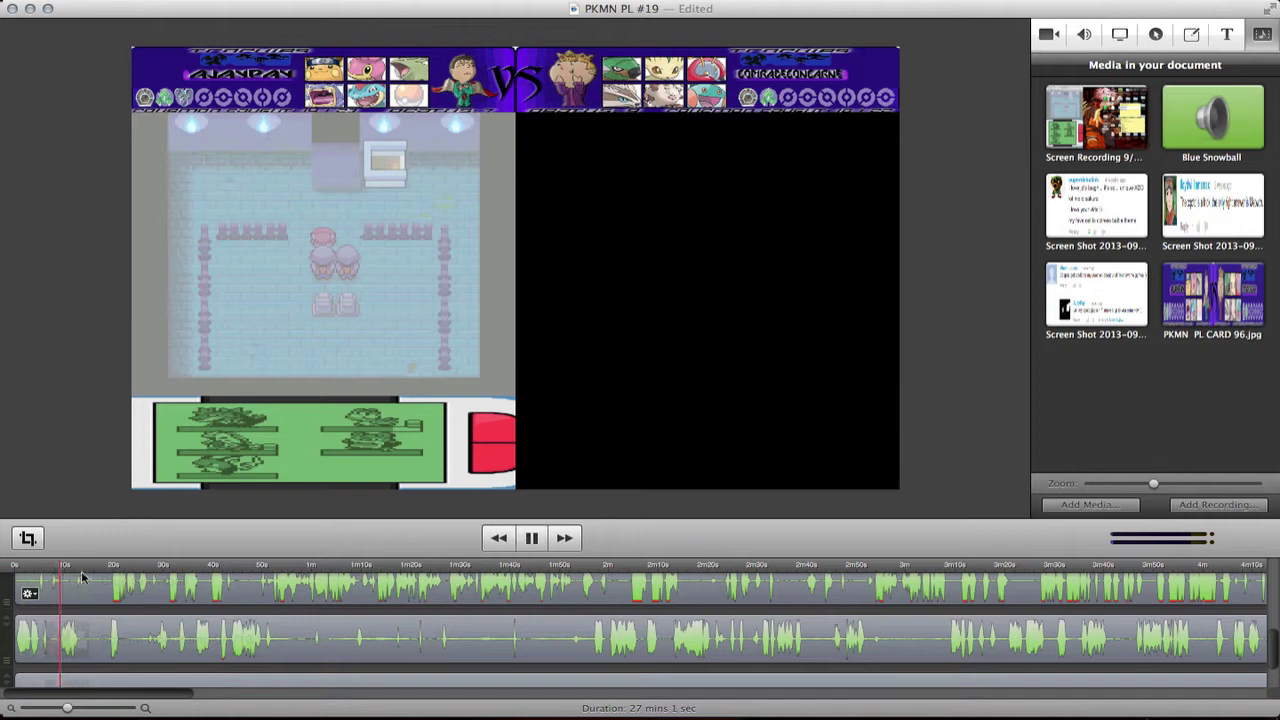
pyautogui.press('space')
pyautogui.click(110, 566)
pyautogui.press('space')
pyautogui.press('space')
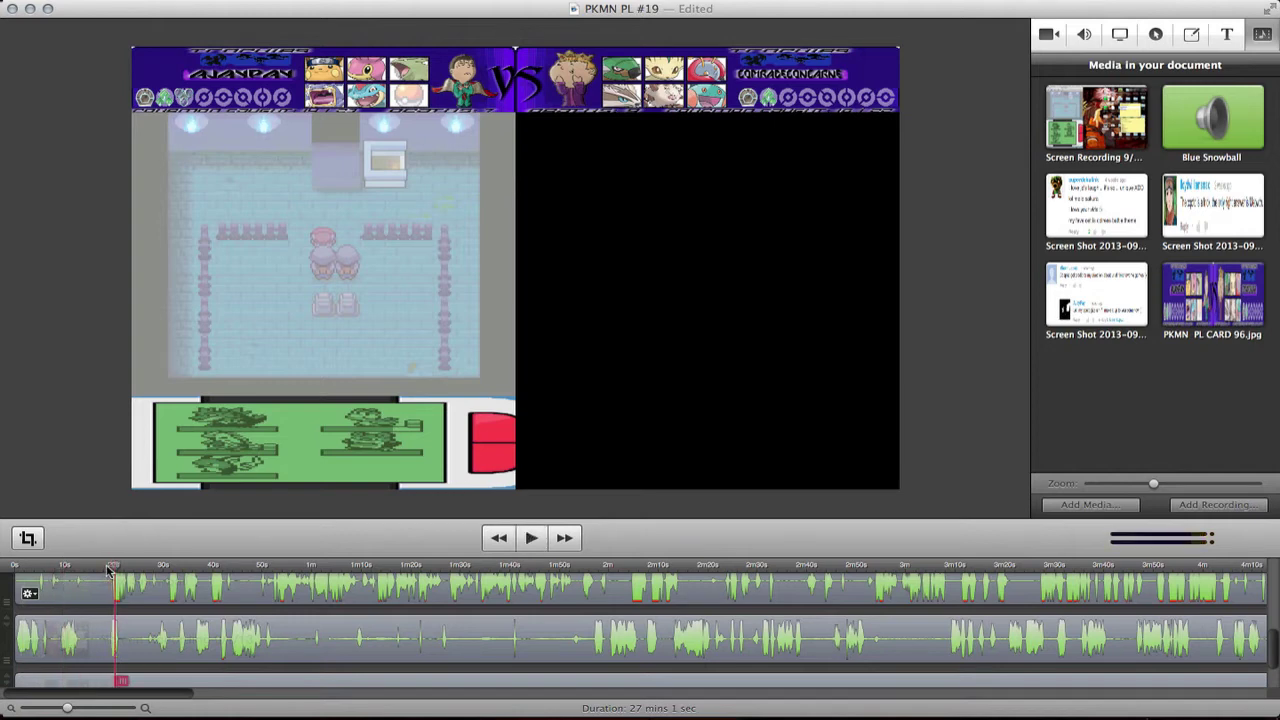
# Step: Split the banner, Blue Snowball and both Screen Recording clips together at about 19.5 seconds
pyautogui.click(99, 707)
pyautogui.click(577, 568)
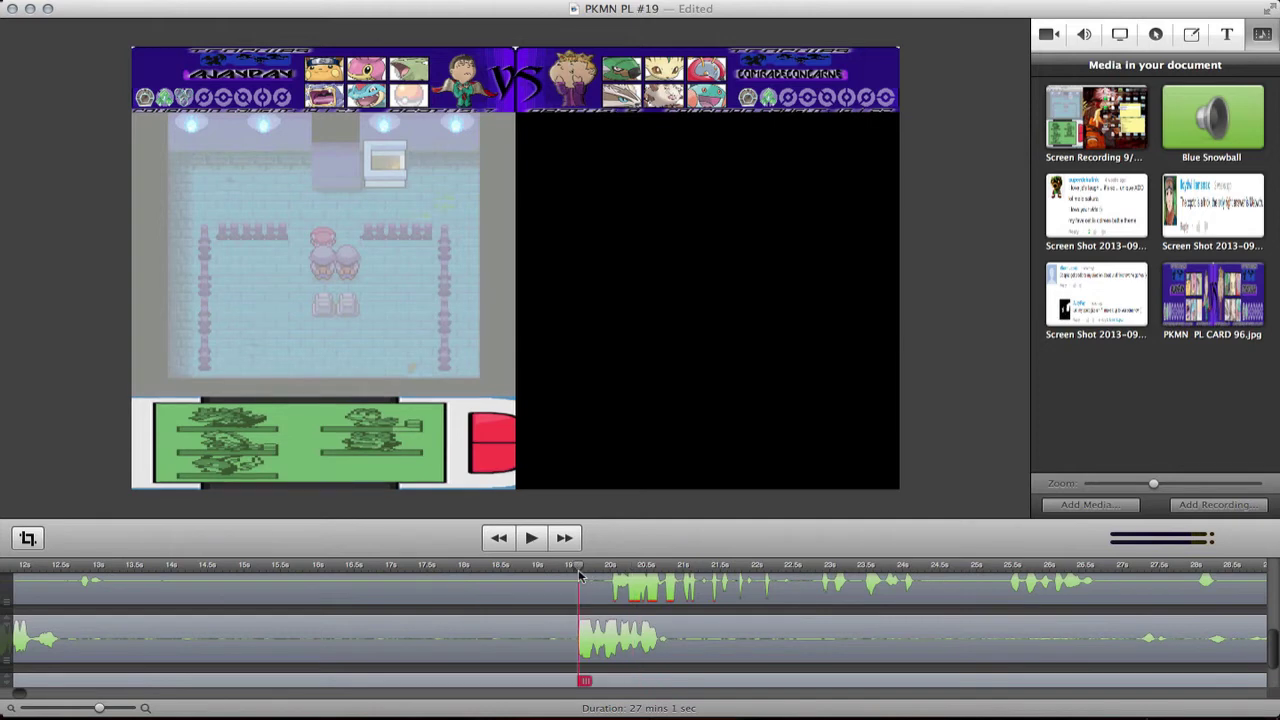
pyautogui.click(620, 634)
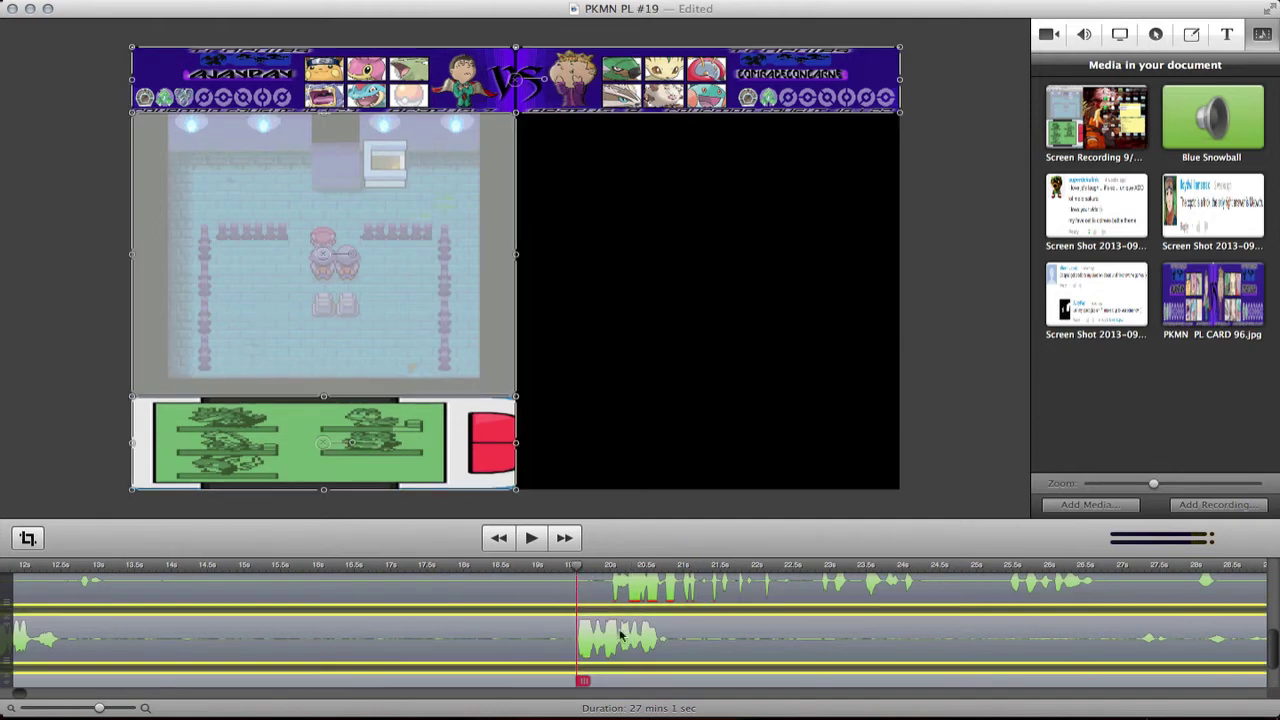
pyautogui.press('t')
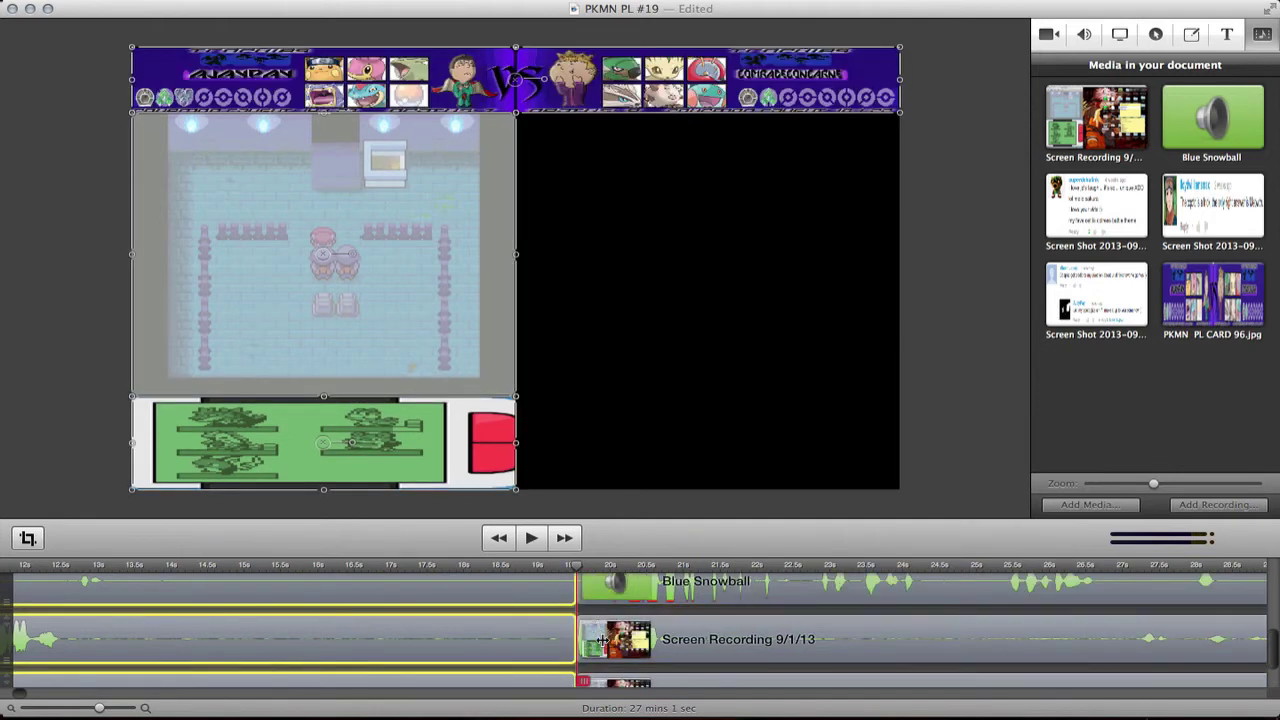
# Step: Delete the Blue Snowball, Screen Recording and PKMN PL CARD 96.jpg segments that lie before the split
pyautogui.scroll(3, 576, 637)
pyautogui.click(533, 659)
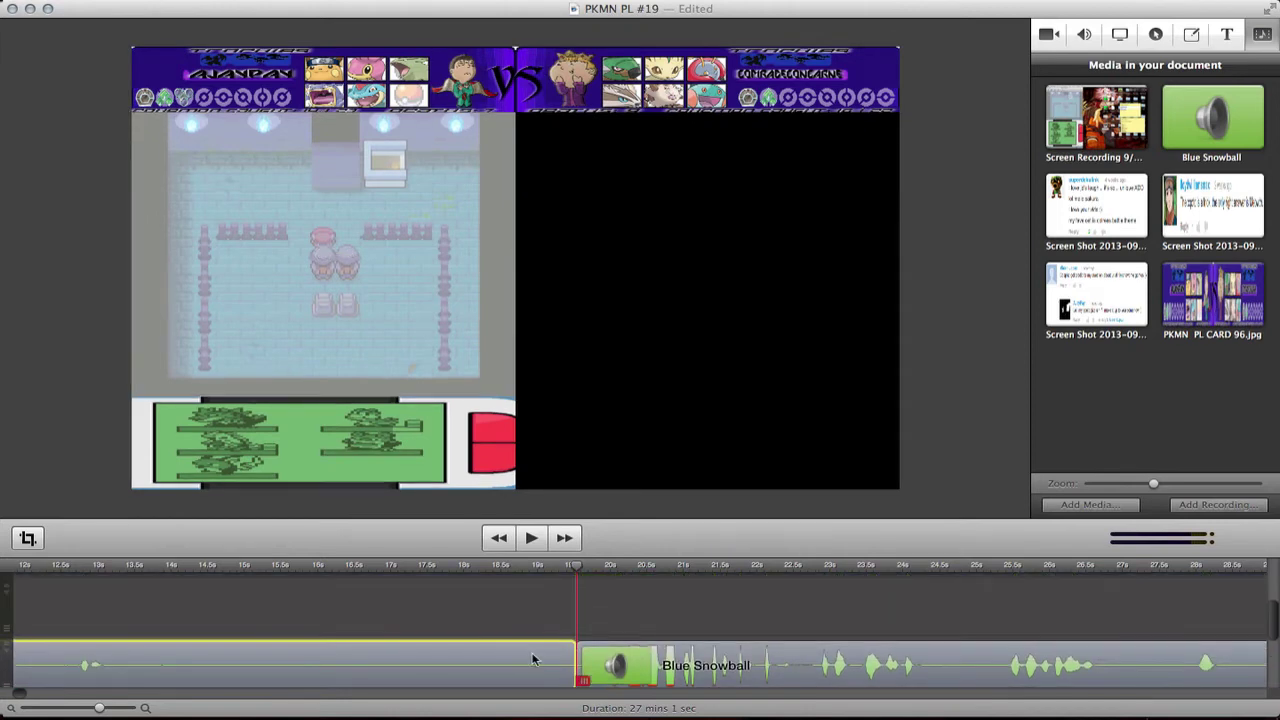
pyautogui.scroll(-3, 533, 659)
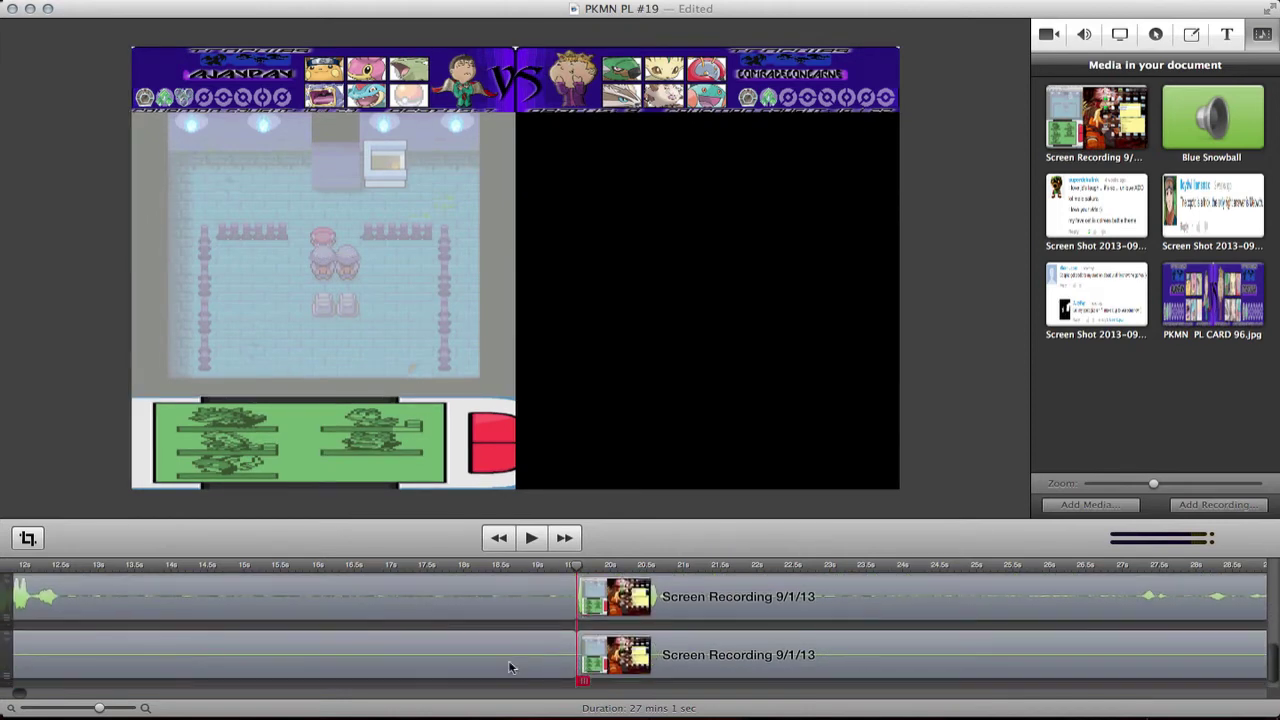
pyautogui.scroll(5, 508, 667)
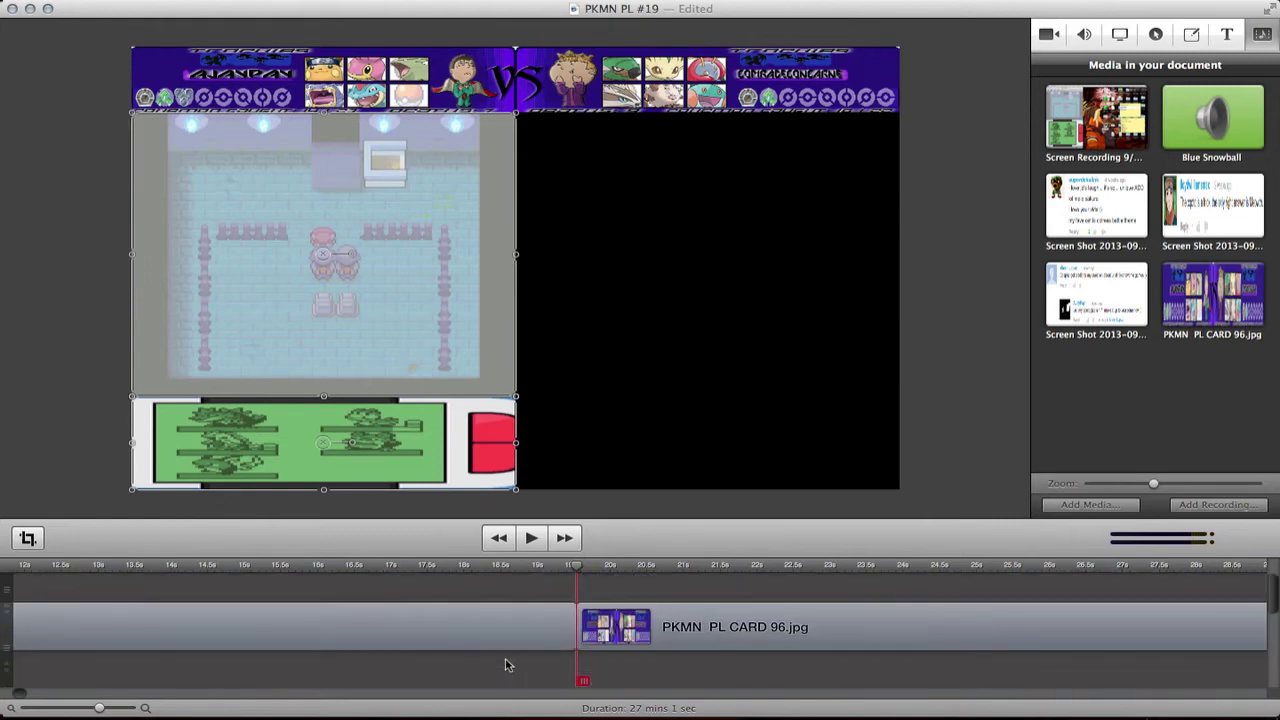
pyautogui.click(502, 646)
pyautogui.press('Delete')
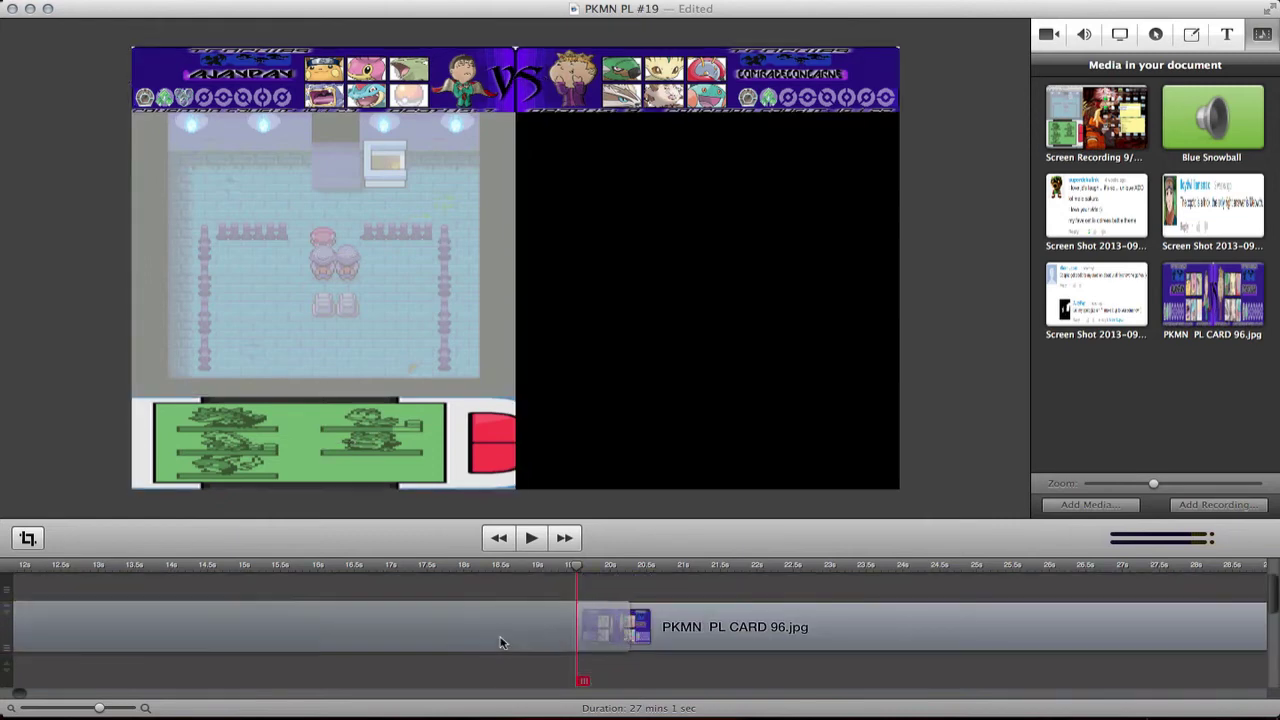
# Step: Select all remaining clips and move them together close to the beginning of the timeline
pyautogui.click(43, 709)
pyautogui.scroll(-3, 138, 643)
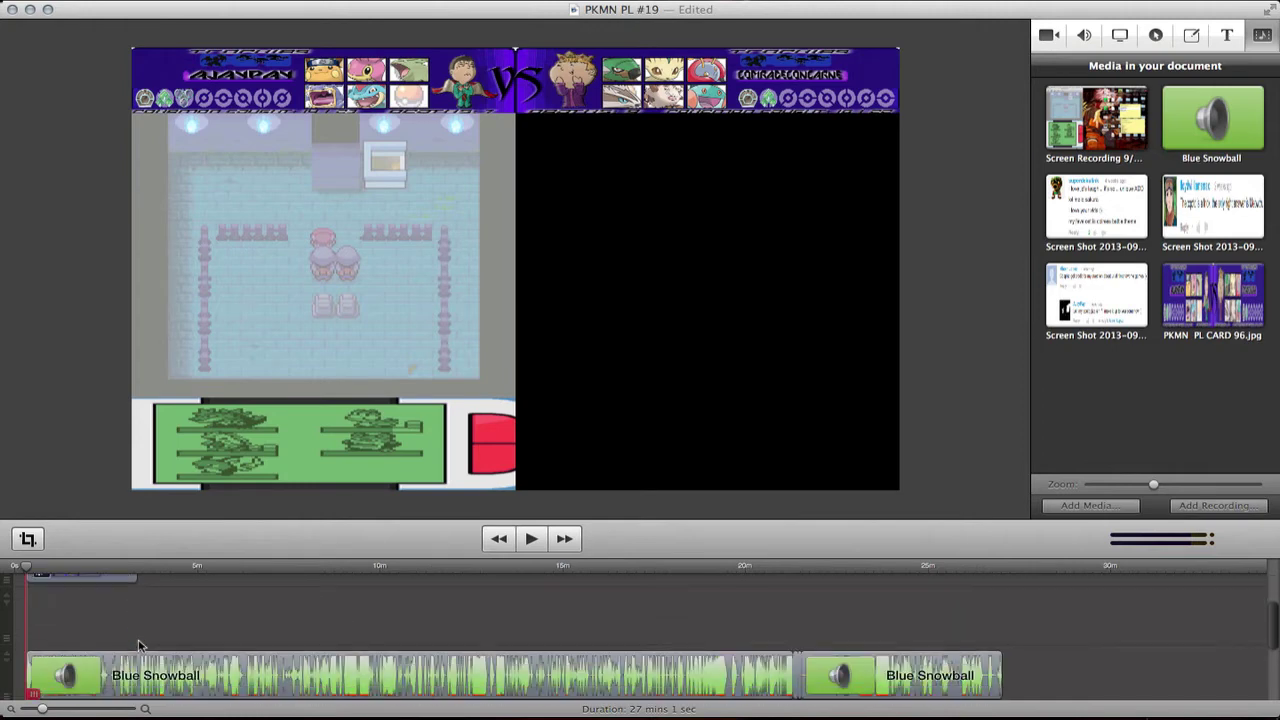
pyautogui.press('super+a')
pyautogui.moveTo(100, 675)
pyautogui.mouseDown()
pyautogui.moveTo(62, 676)
pyautogui.moveTo(120, 678)
pyautogui.moveTo(100, 677)
pyautogui.mouseUp()
pyautogui.click(68, 709)
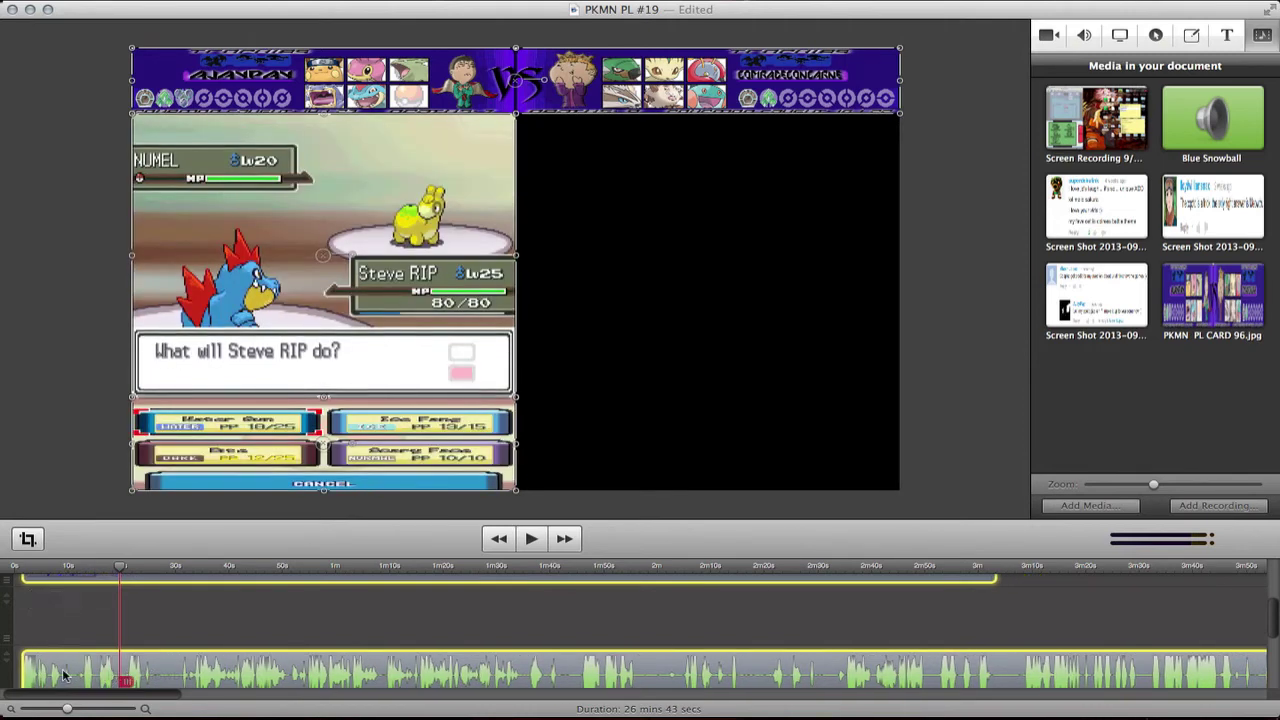
pyautogui.click(109, 709)
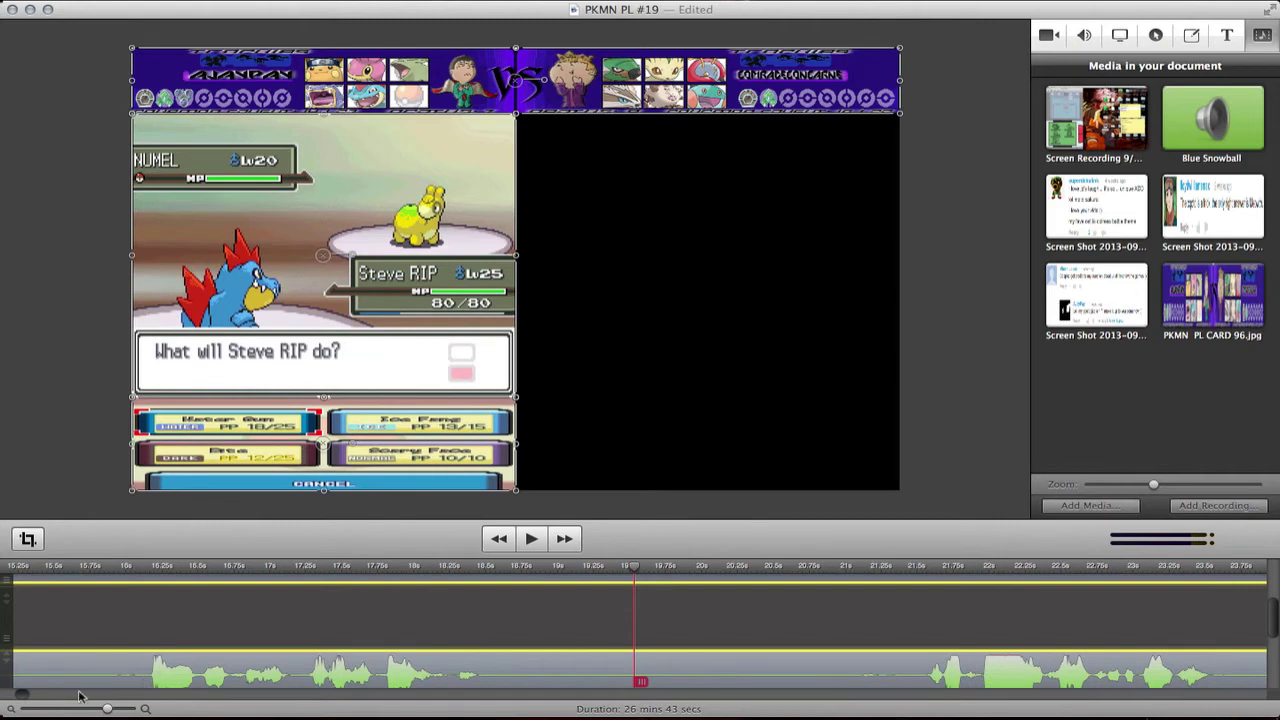
pyautogui.press('Home')
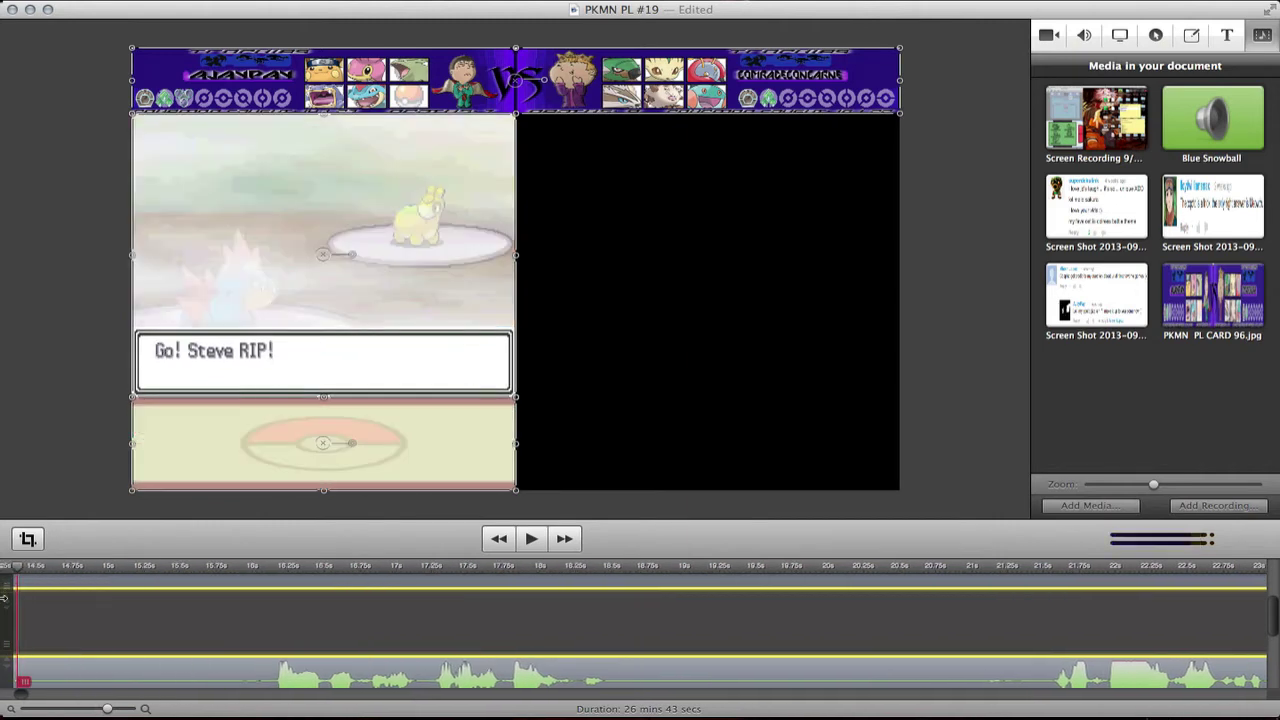
pyautogui.hscroll(2, 260, 626)
pyautogui.scroll(-1, 260, 626)
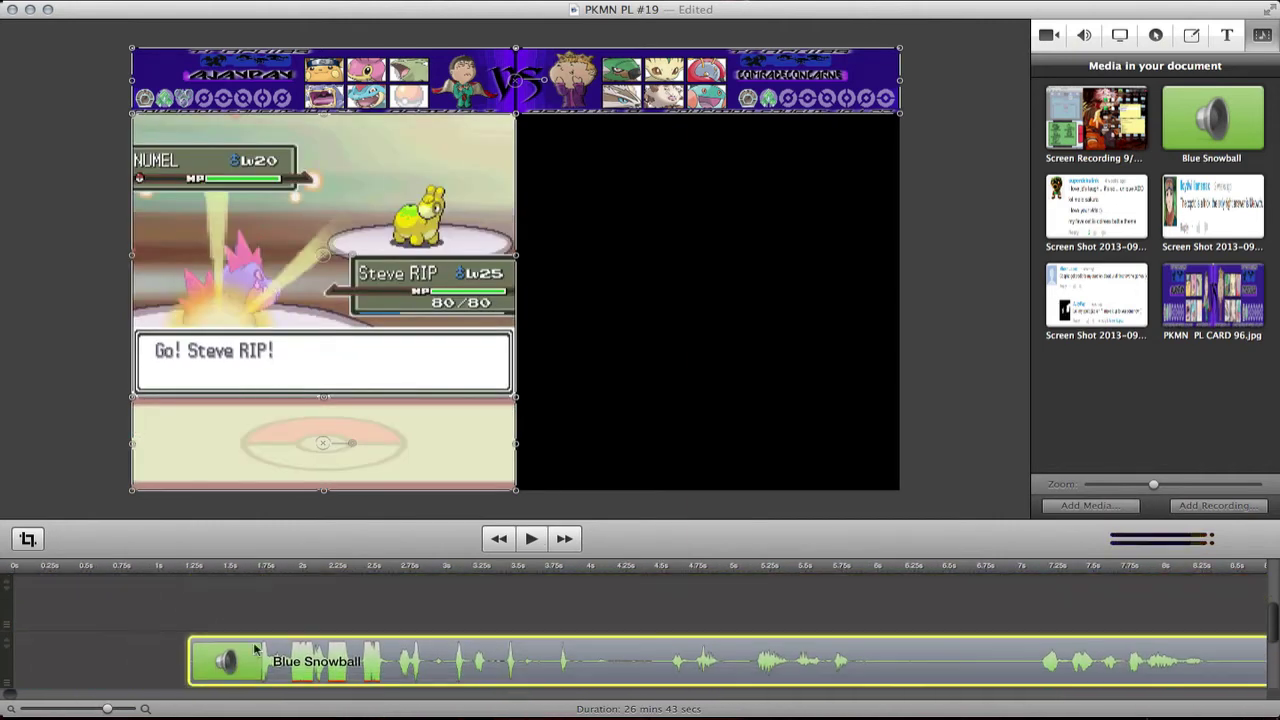
pyautogui.moveTo(257, 660); pyautogui.dragTo(32, 670)
# Step: Align the banner, audio and screen recording clips together exactly at 0.0 seconds and clear the selection
pyautogui.scroll(2, 81, 633)
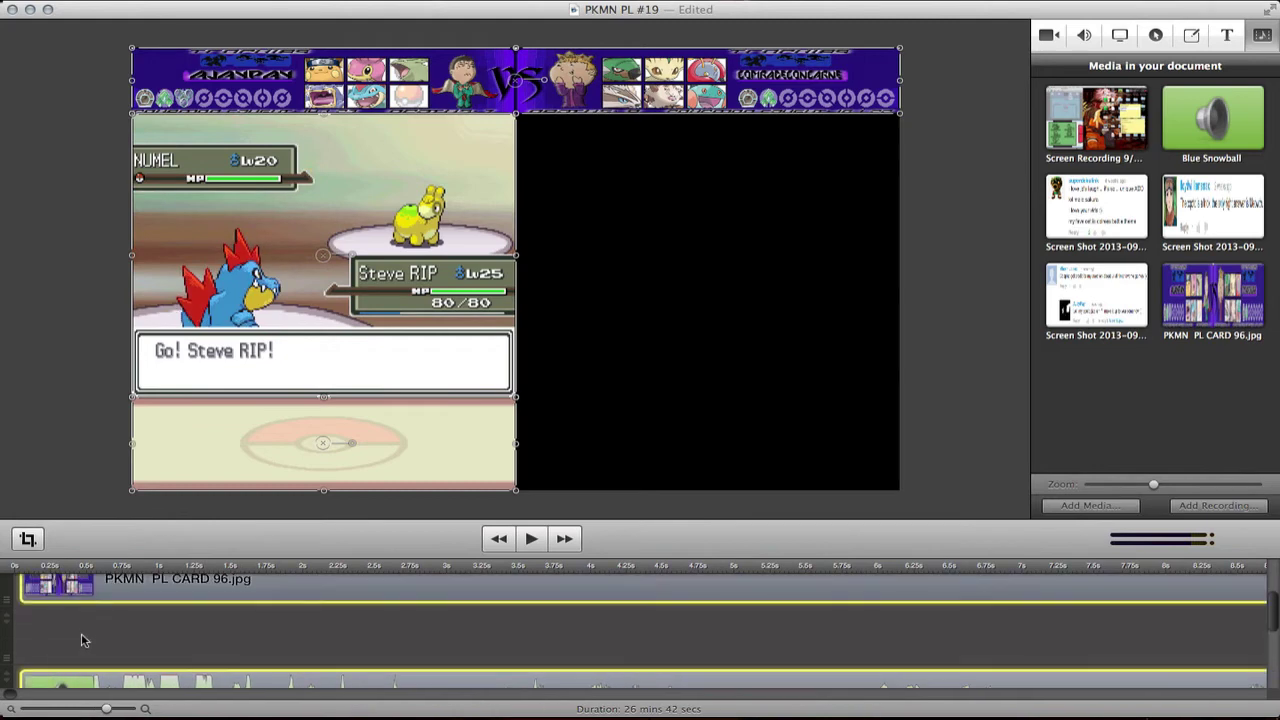
pyautogui.scroll(1, 92, 600)
pyautogui.click(82, 630)
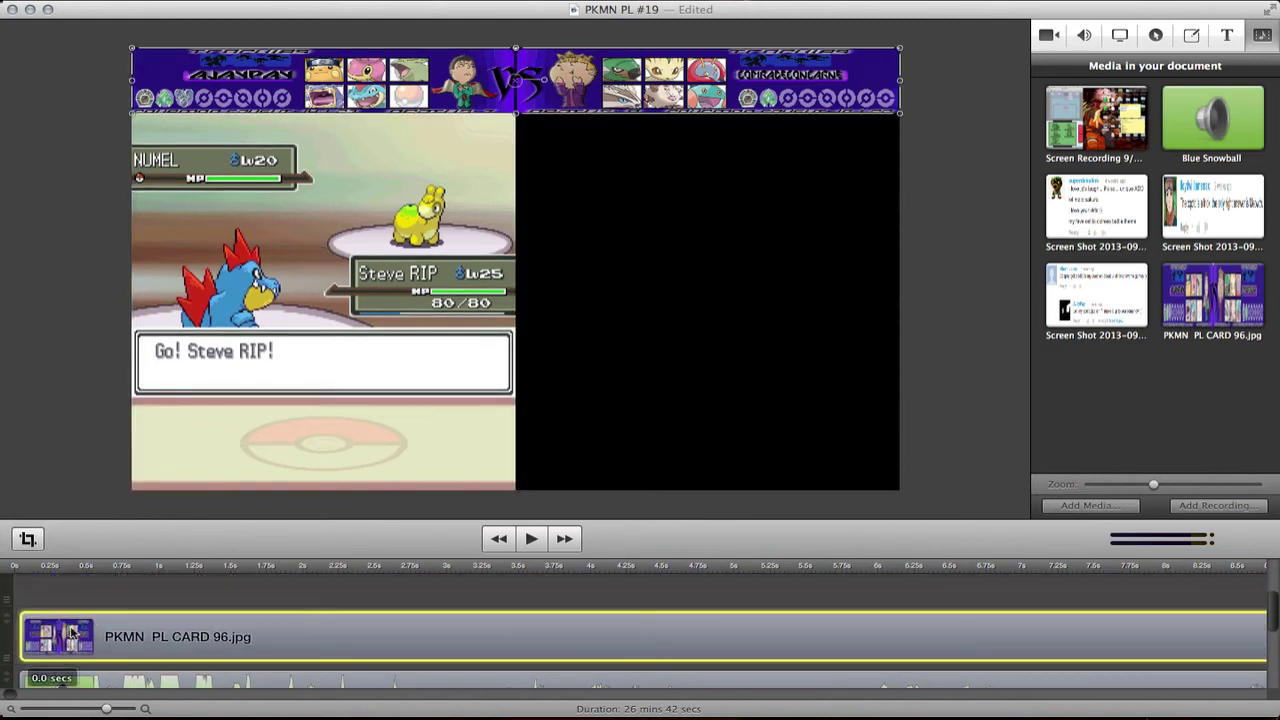
pyautogui.click(22, 577)
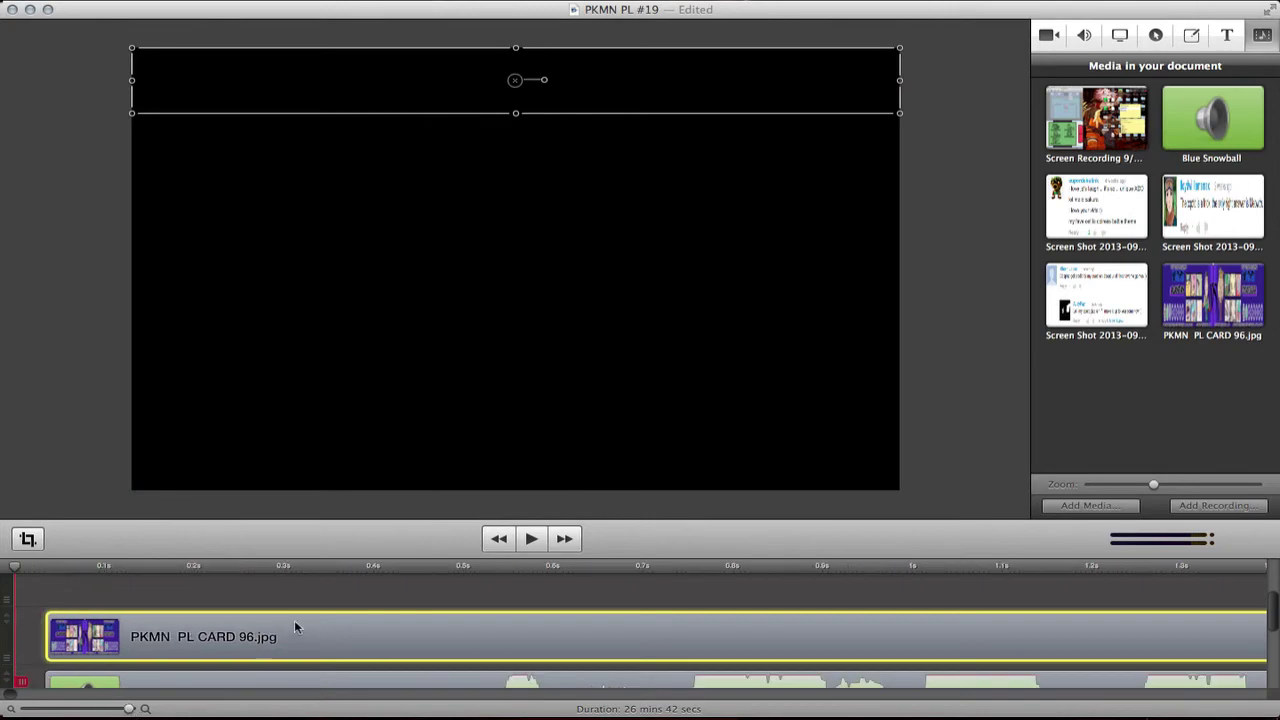
pyautogui.scroll(-2, 220, 655)
pyautogui.click(176, 643)
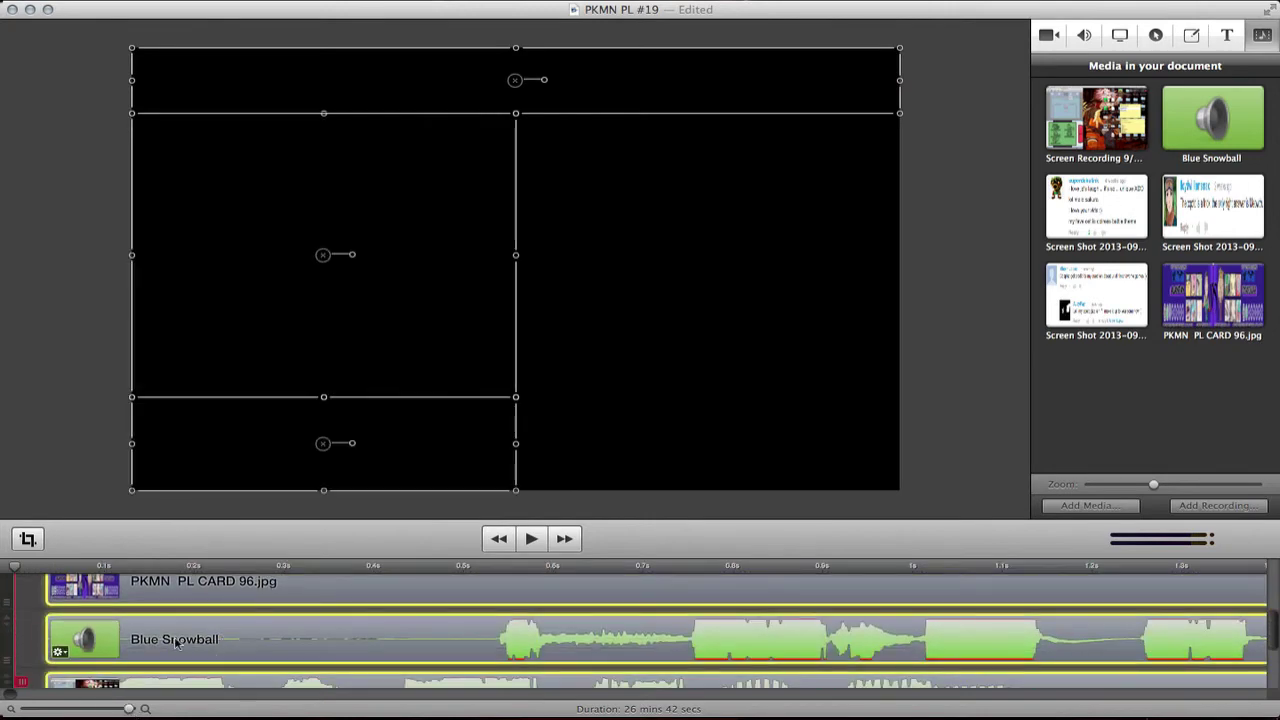
pyautogui.moveTo(176, 643); pyautogui.dragTo(115, 638)
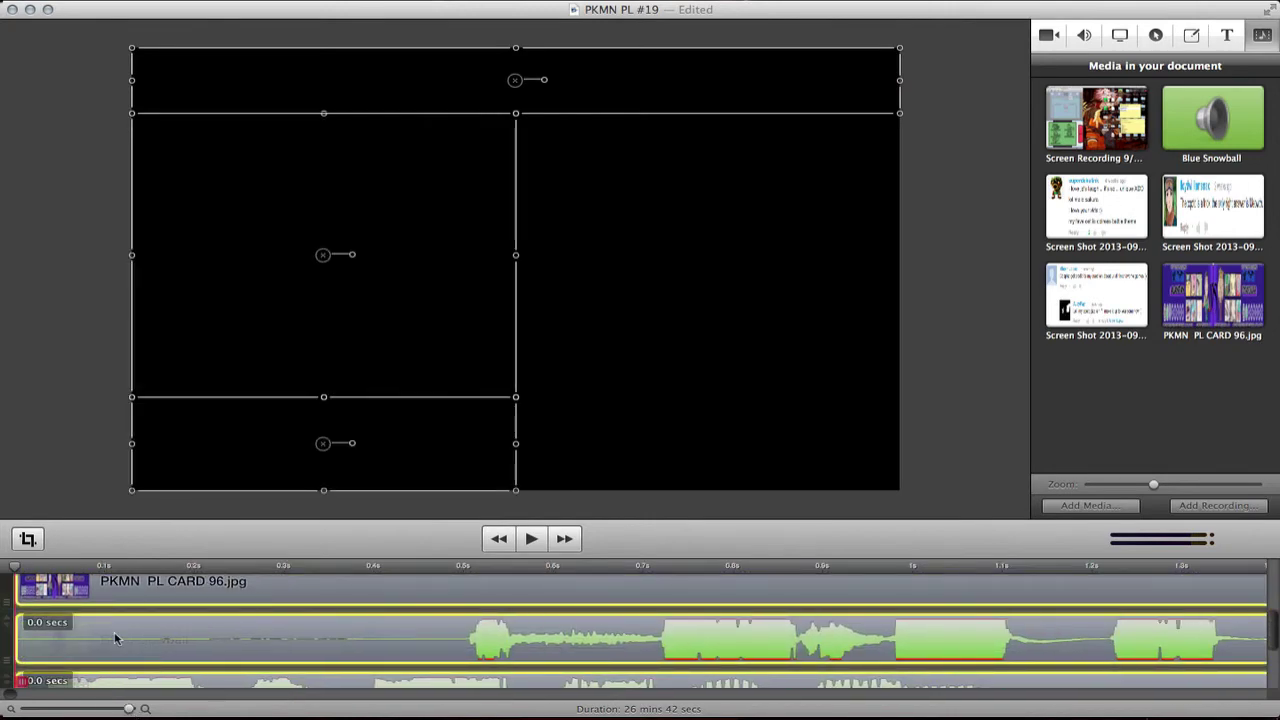
pyautogui.click(33, 708)
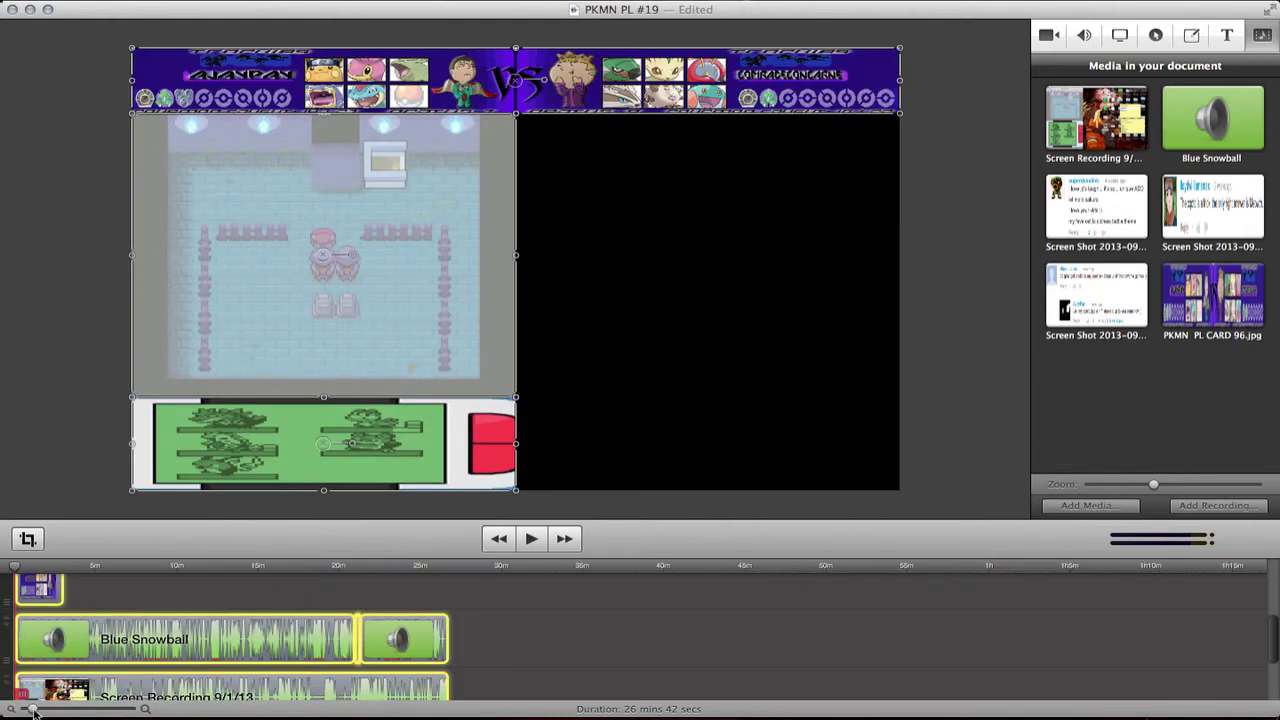
pyautogui.click(641, 619)
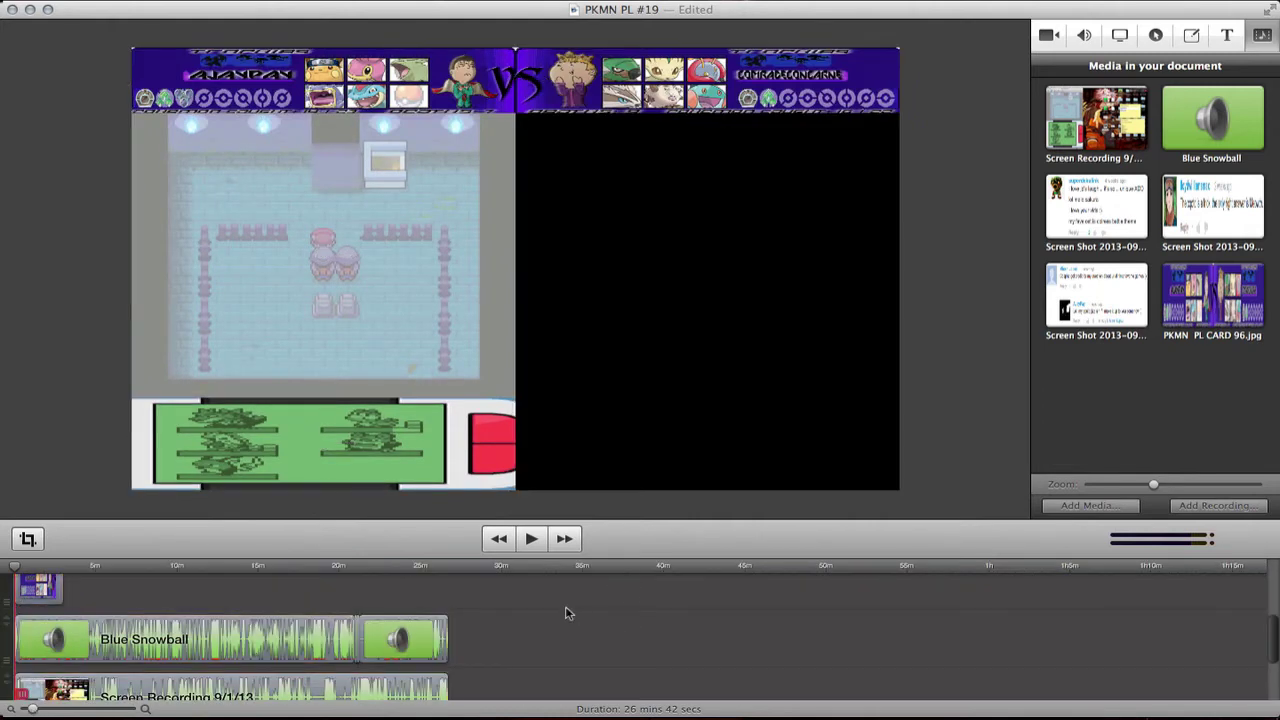
# Step: Delete the three leftover Screen Shot 2013-09 images from the document's media
pyautogui.scroll(8, 565, 612)
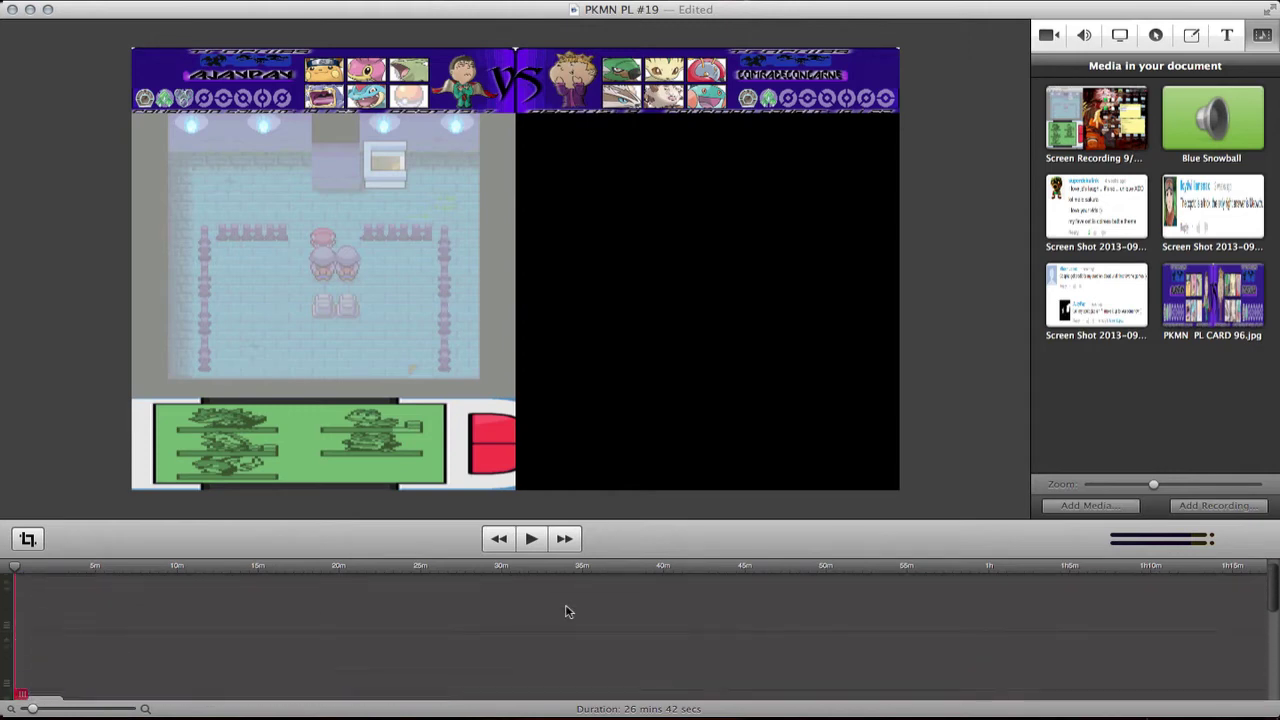
pyautogui.click(1101, 322)
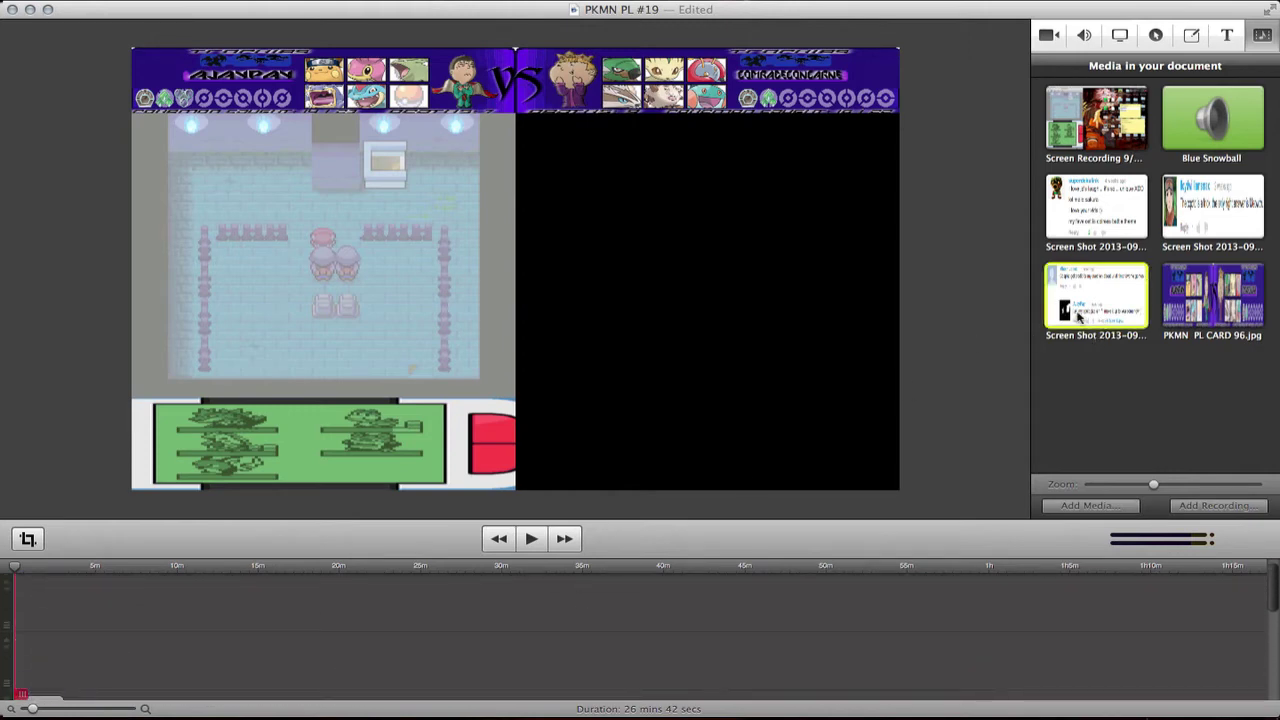
pyautogui.click(1197, 195)
pyautogui.keyDown('shift'); pyautogui.click(1120, 213); pyautogui.keyUp('shift')
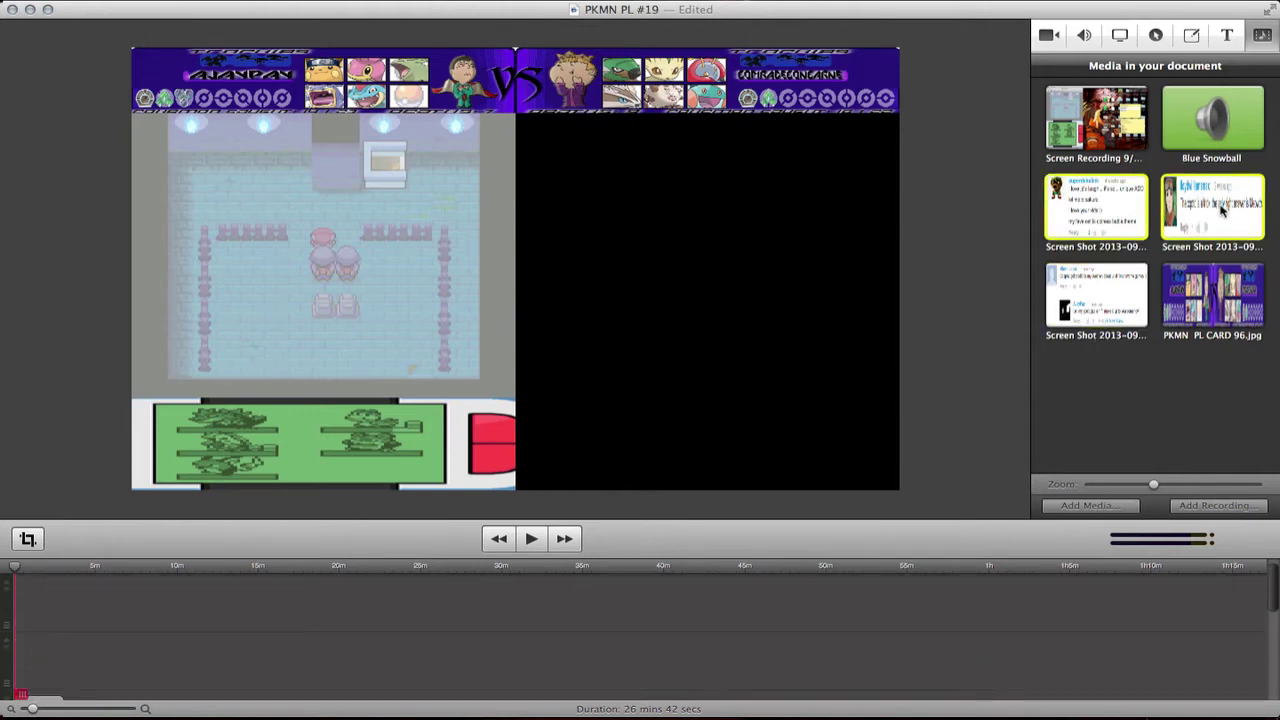
pyautogui.press('Delete')
pyautogui.click(1096, 218)
pyautogui.press('Delete')
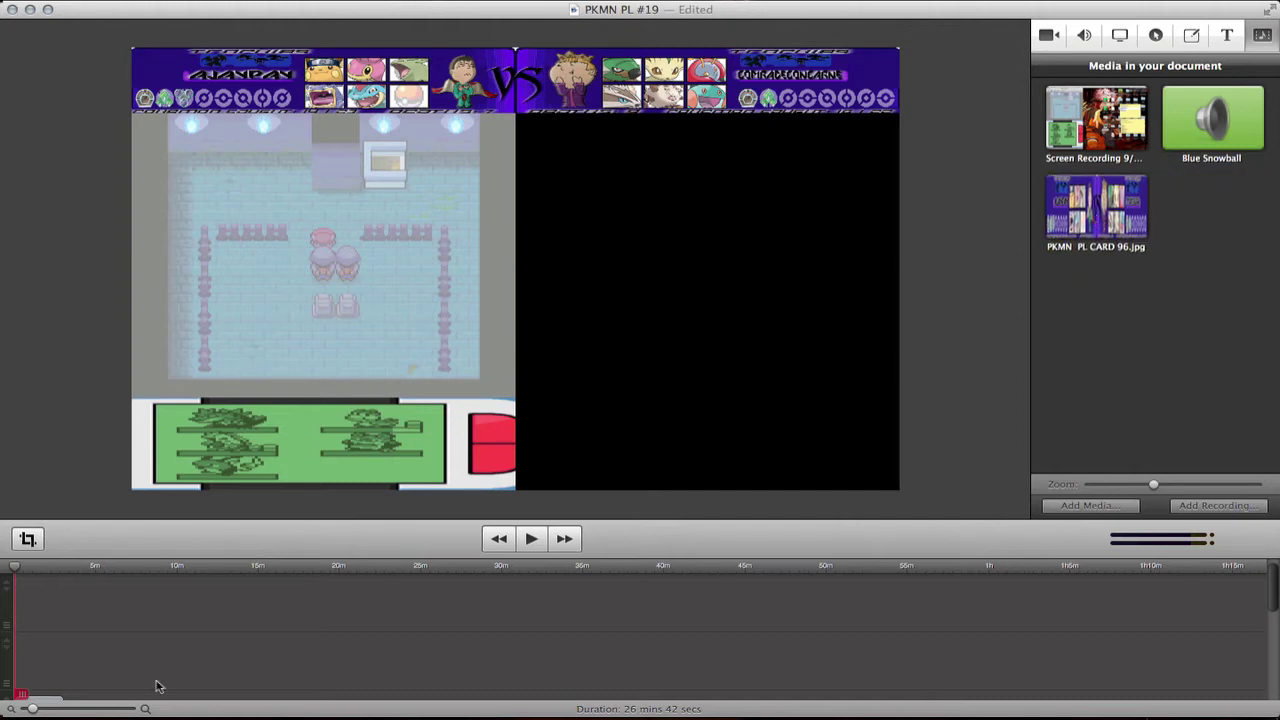
# Step: Extend the PKMN PL CARD 96.jpg banner clip to the end of the Blue Snowball and Screen Recording clips
pyautogui.scroll(-8, 157, 687)
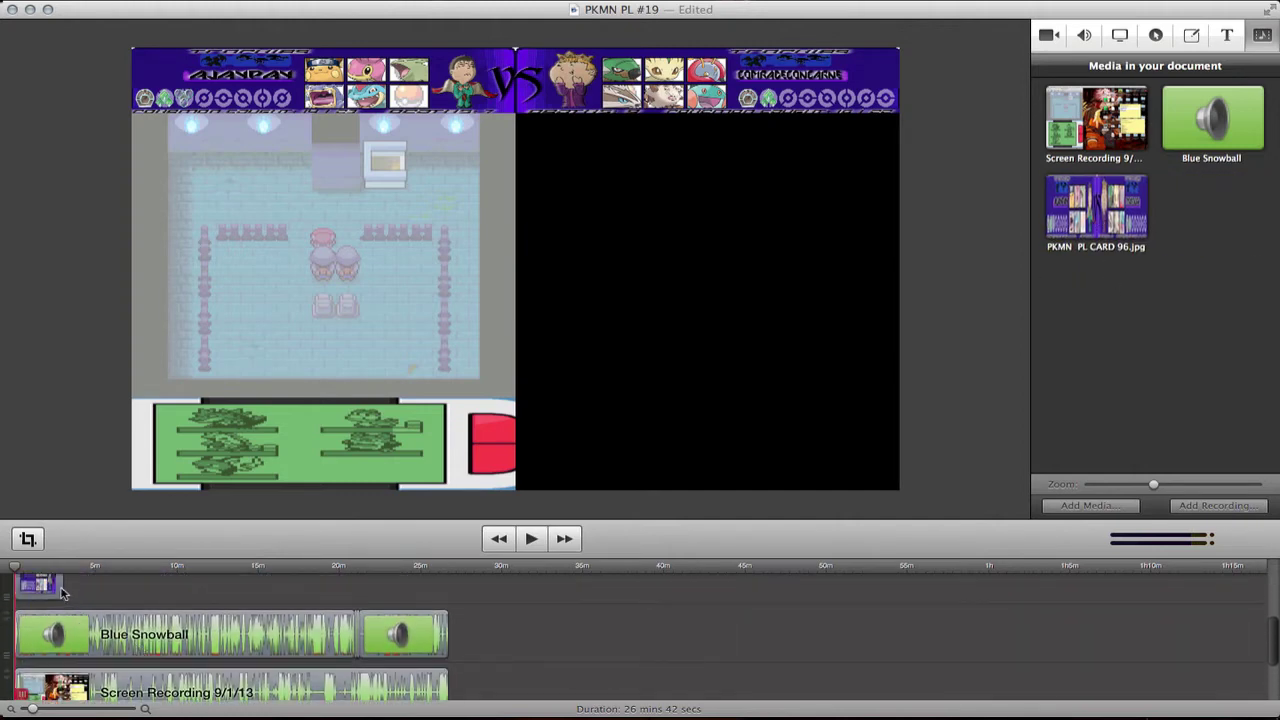
pyautogui.moveTo(62, 592); pyautogui.dragTo(448, 597)
pyautogui.click(470, 600)
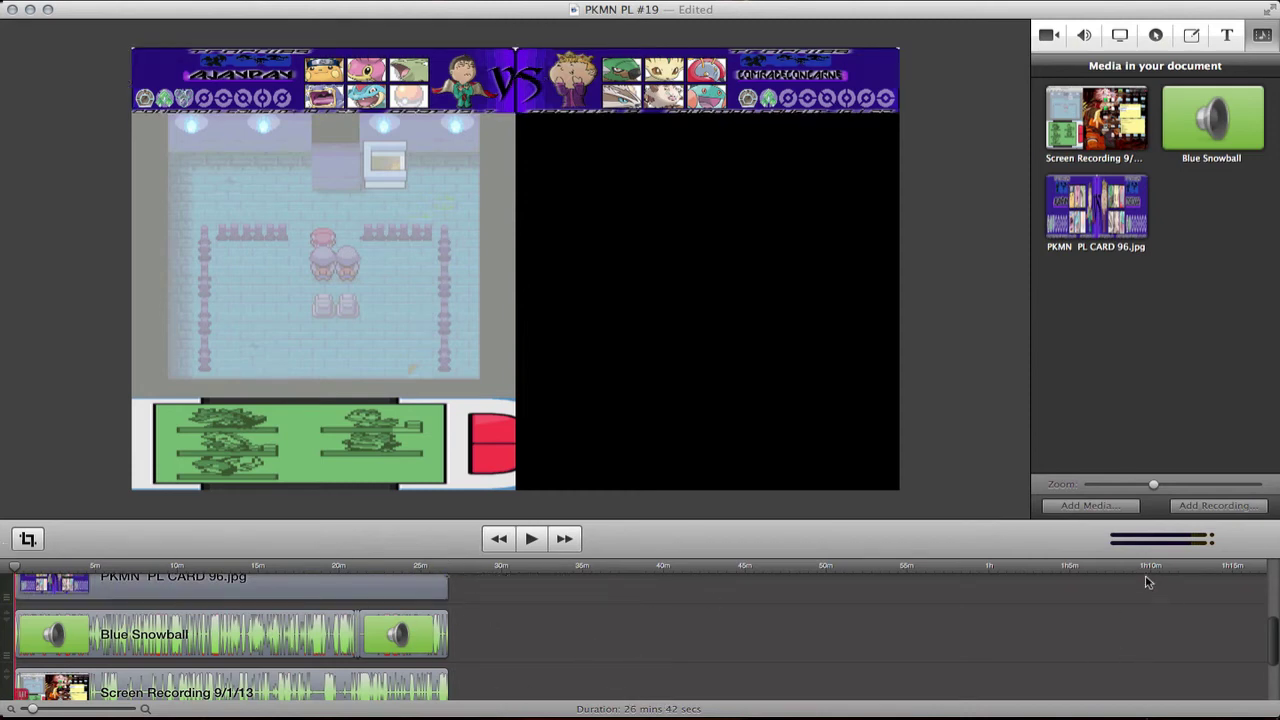
# Step: Import PT.Eps.19..mp4 from Downloads and place it on the banner's track at about 57 minutes, beyond the other clips
pyautogui.click(1100, 512)
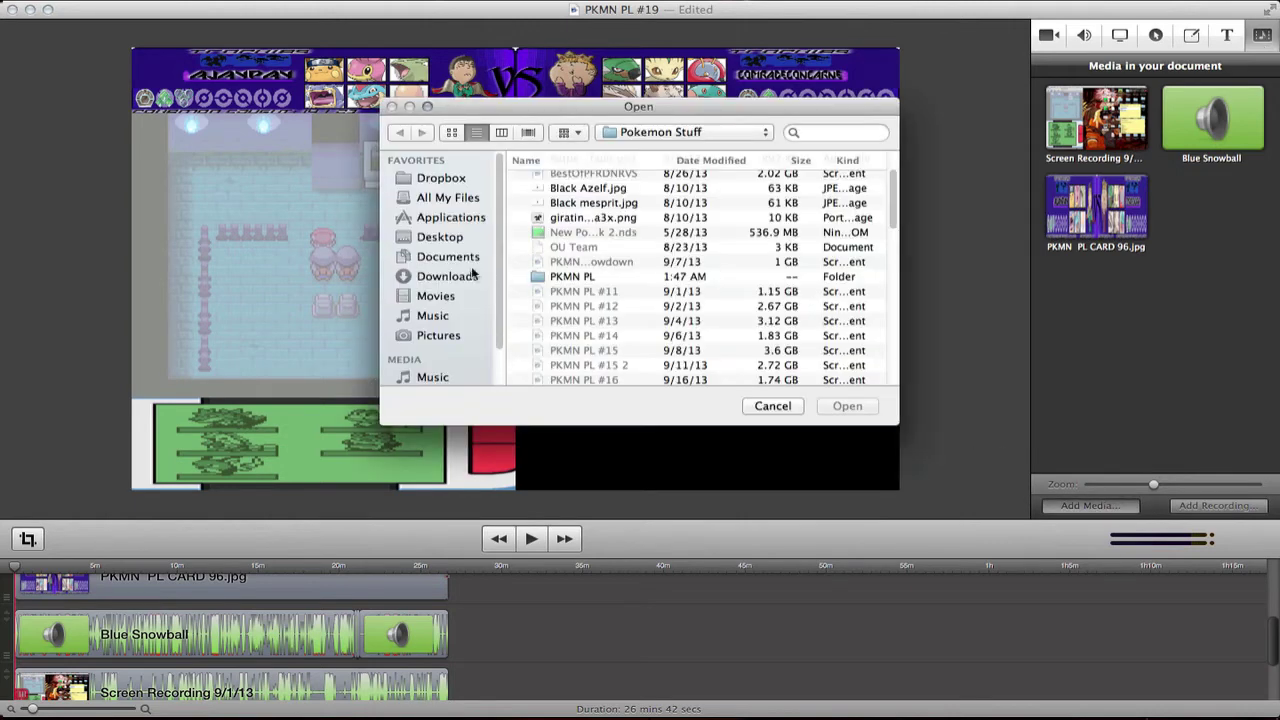
pyautogui.click(447, 277)
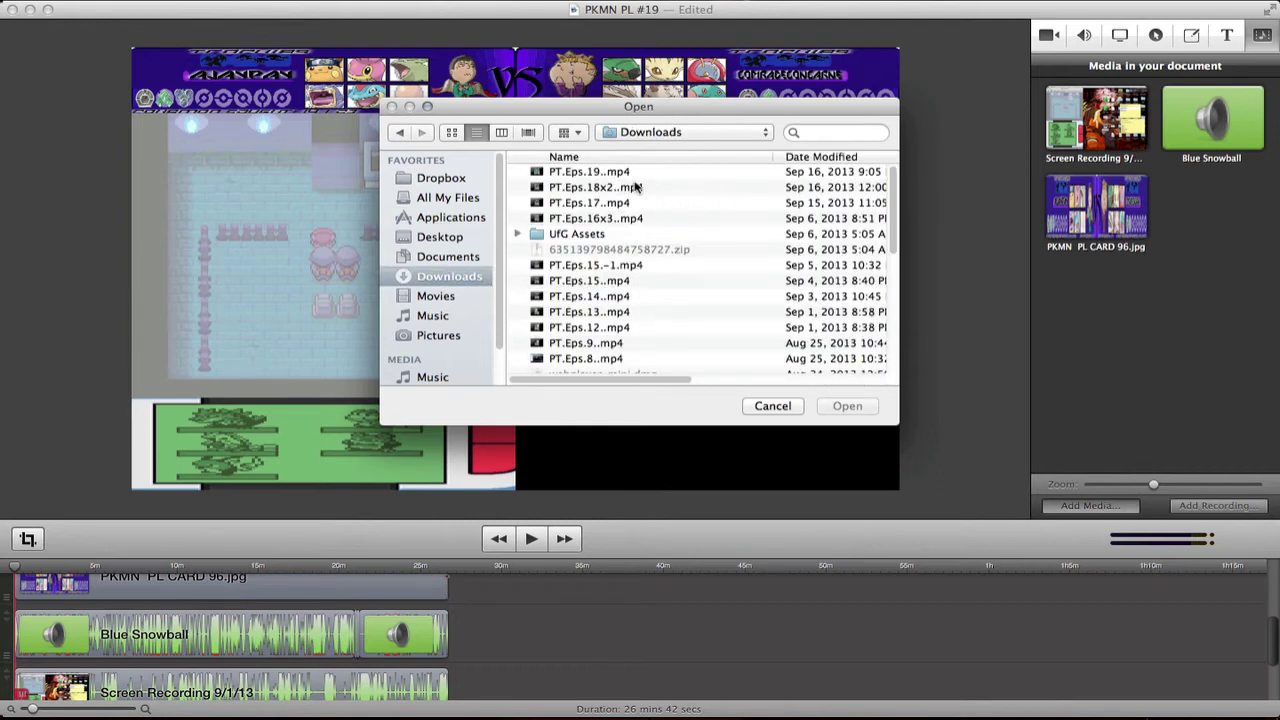
pyautogui.doubleClick(618, 173)
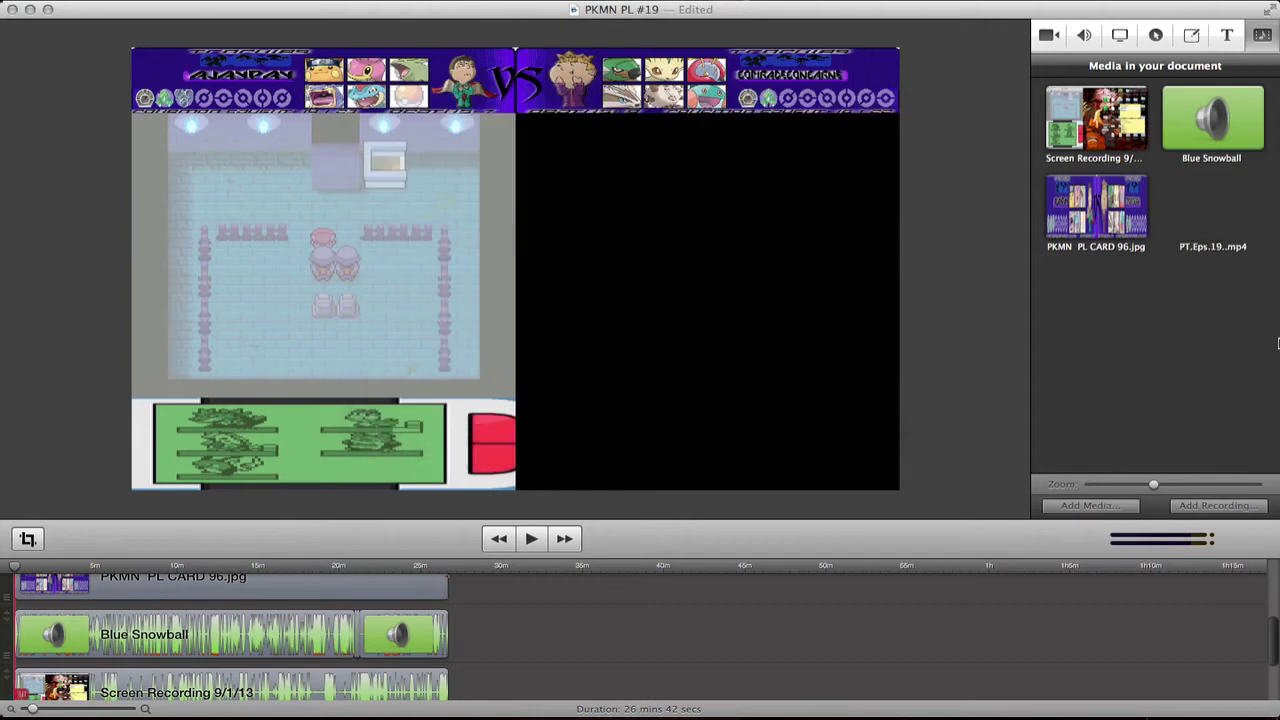
pyautogui.moveTo(1218, 224); pyautogui.dragTo(945, 597)
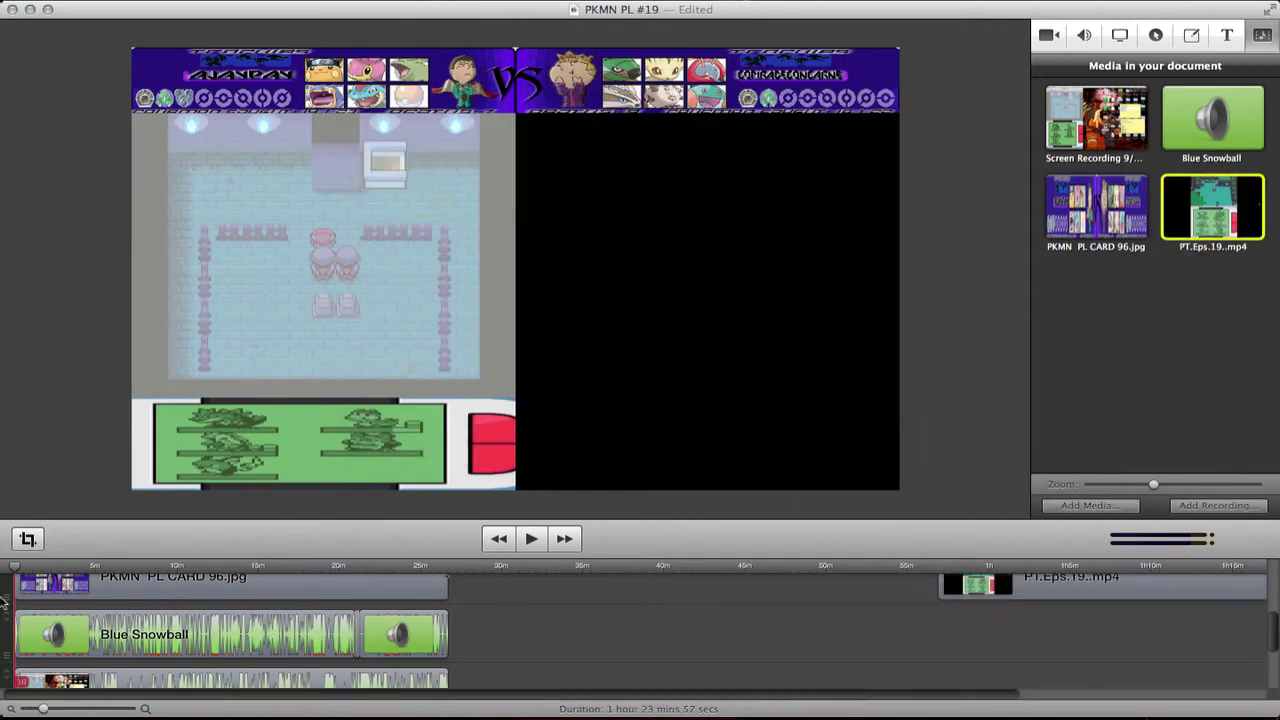
pyautogui.click(69, 709)
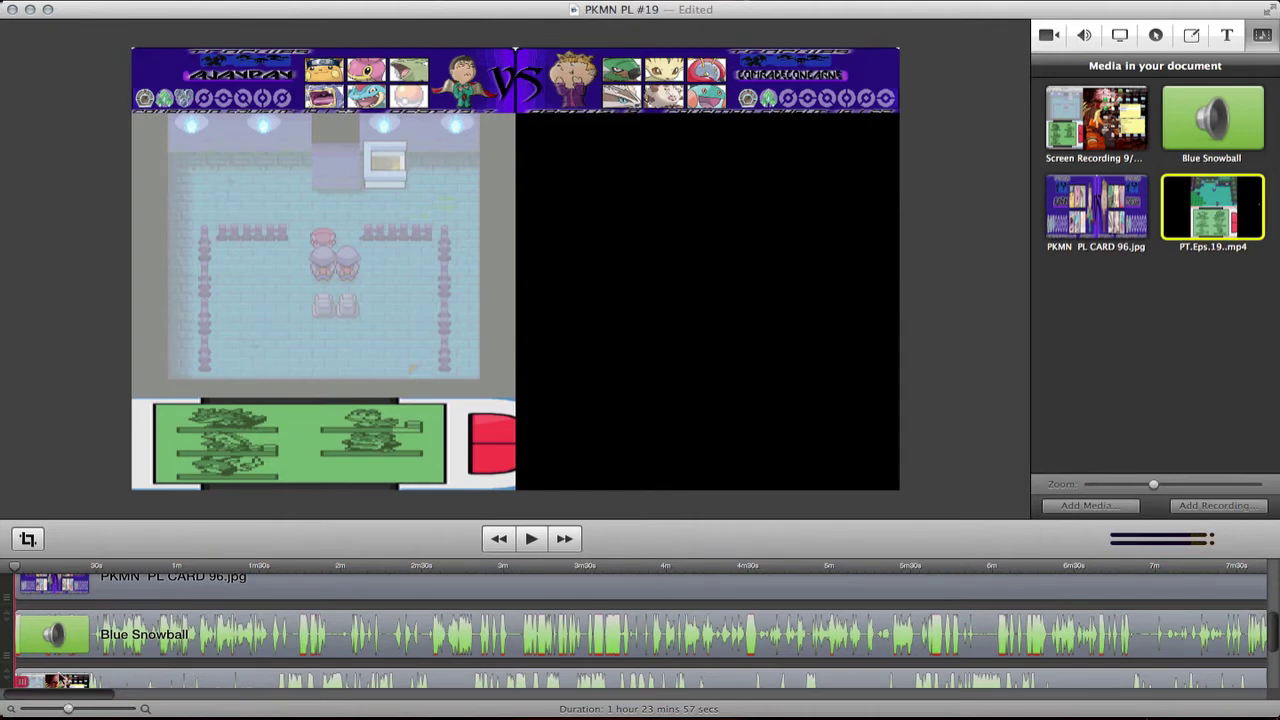
pyautogui.click(52, 709)
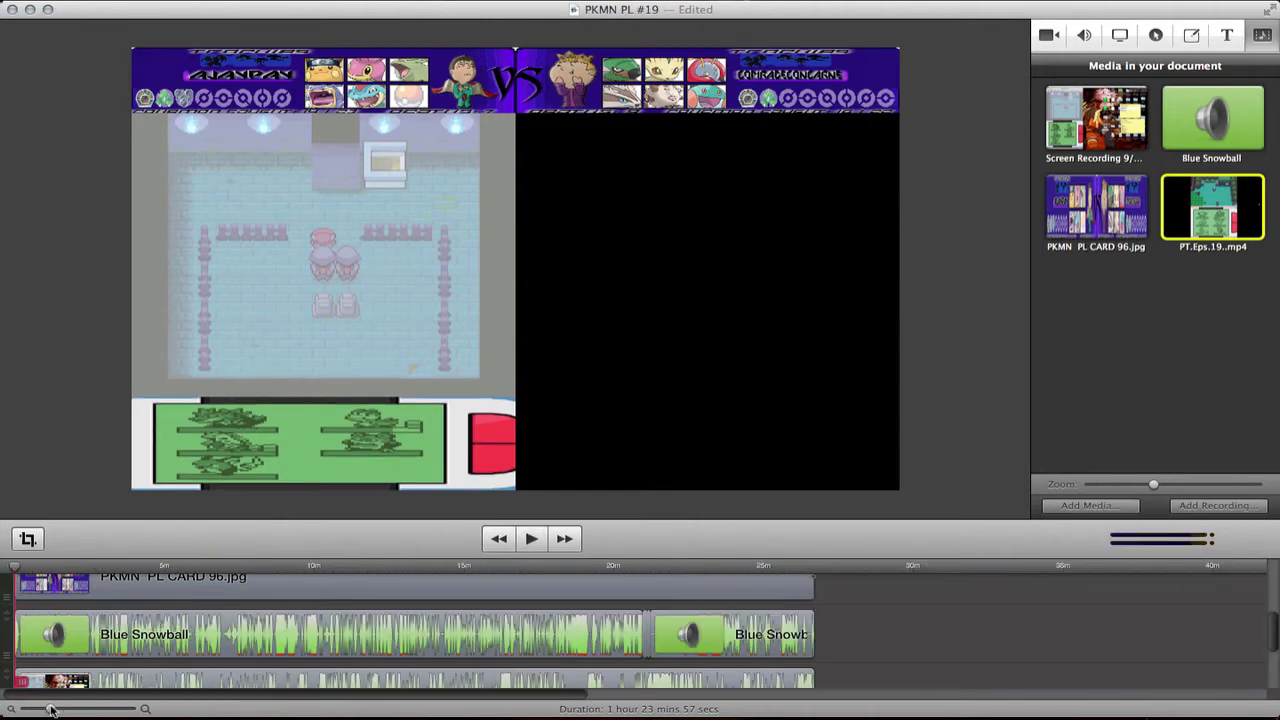
# Step: Play the beginning of the PT.Eps.19..mp4 clip at about 57 minutes to listen to its opening audio
pyautogui.scroll(5, 931, 666)
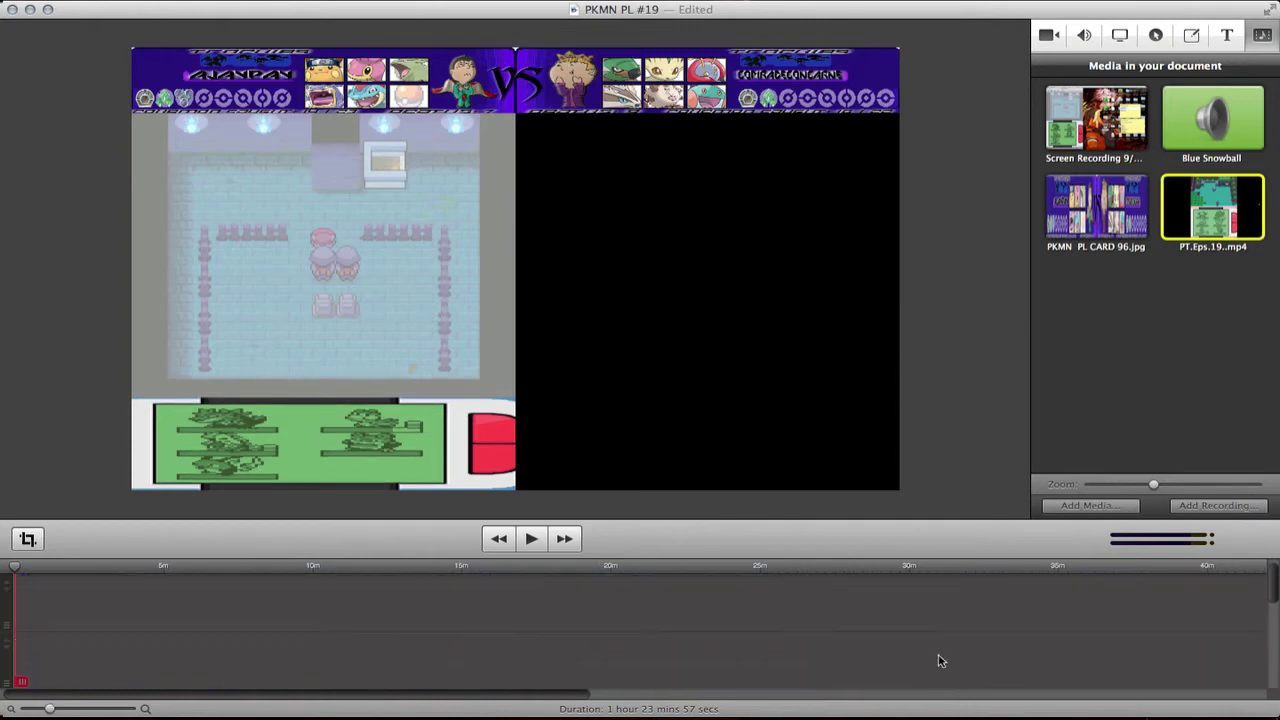
pyautogui.scroll(-5, 938, 660)
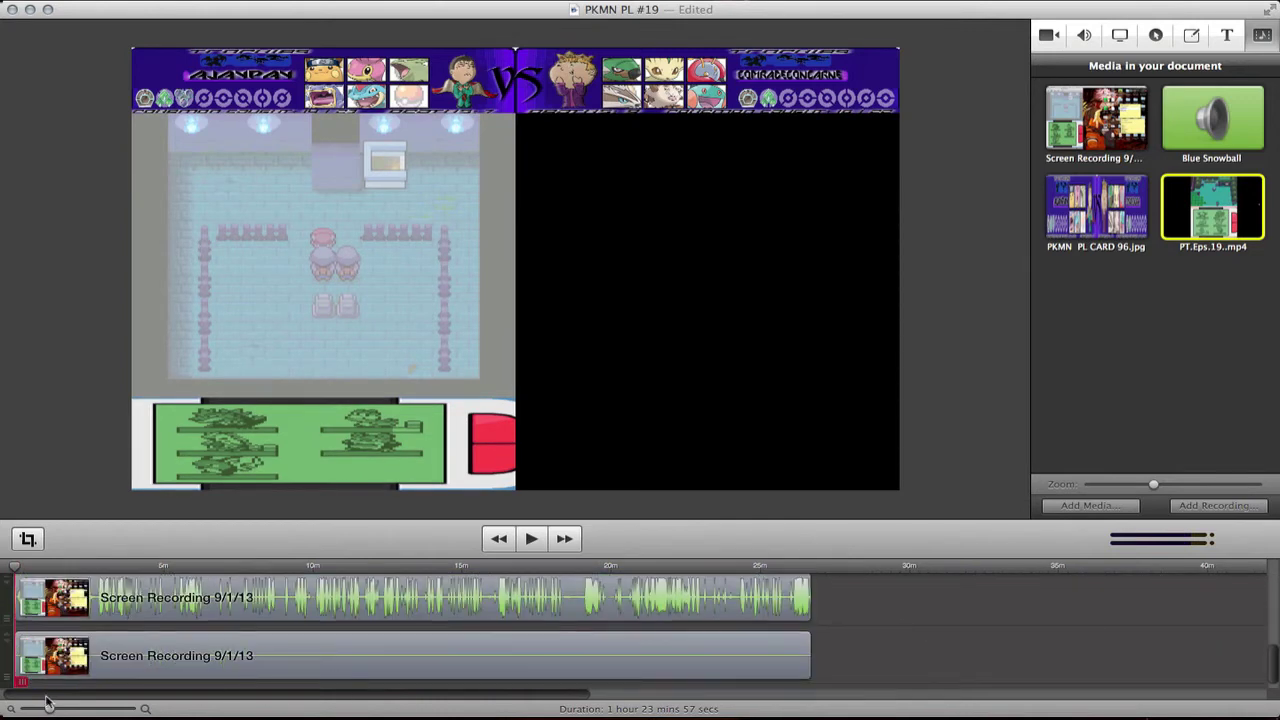
pyautogui.click(39, 709)
pyautogui.scroll(3, 391, 645)
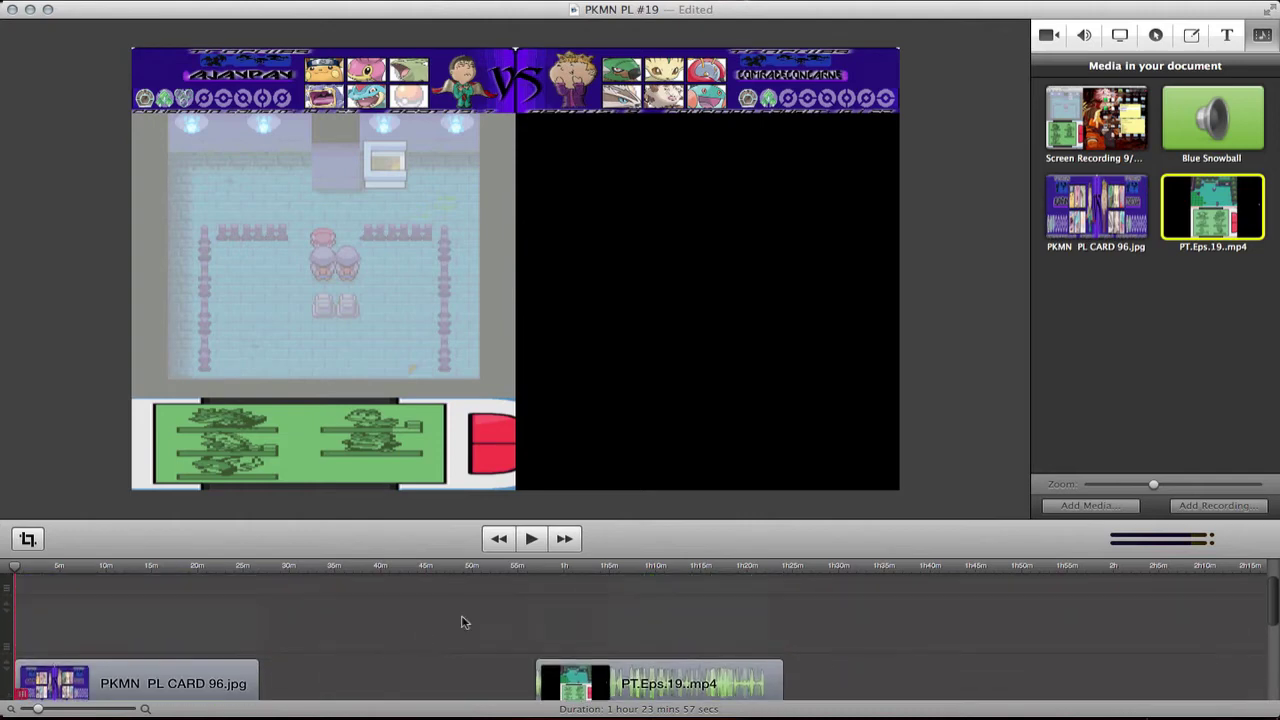
pyautogui.scroll(-1, 510, 607)
pyautogui.click(532, 572)
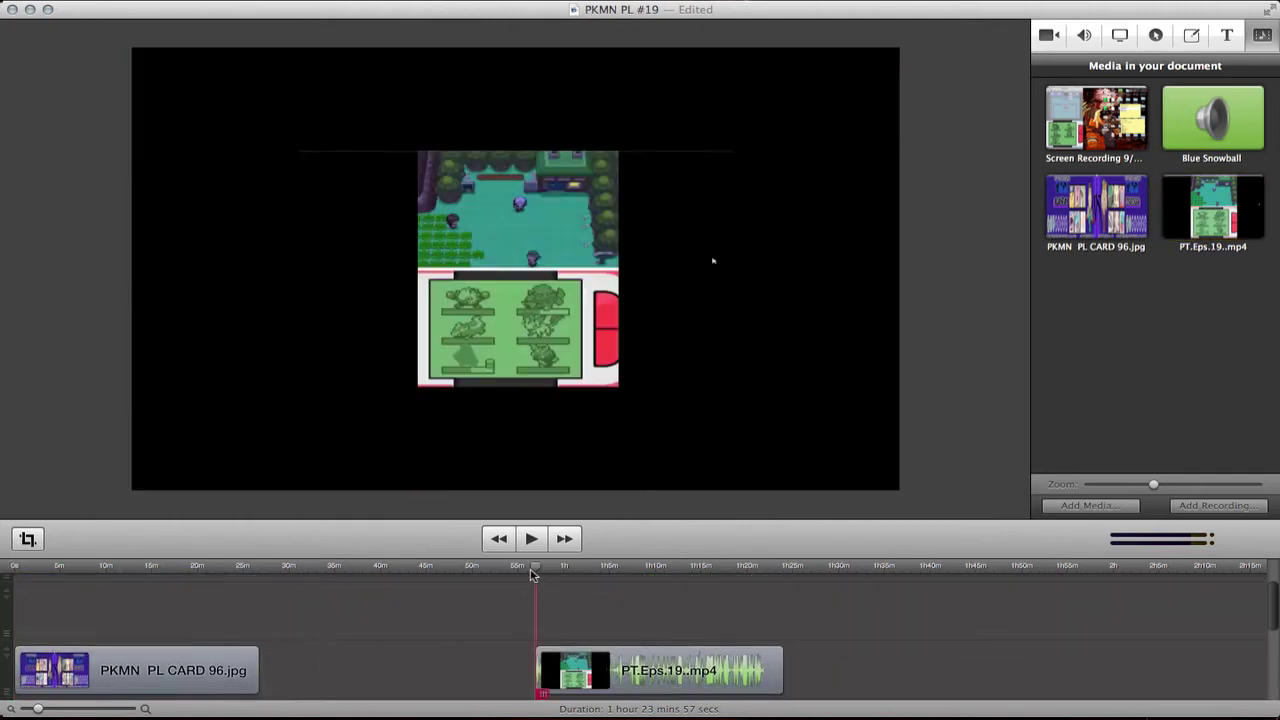
pyautogui.press('space')
pyautogui.click(79, 709)
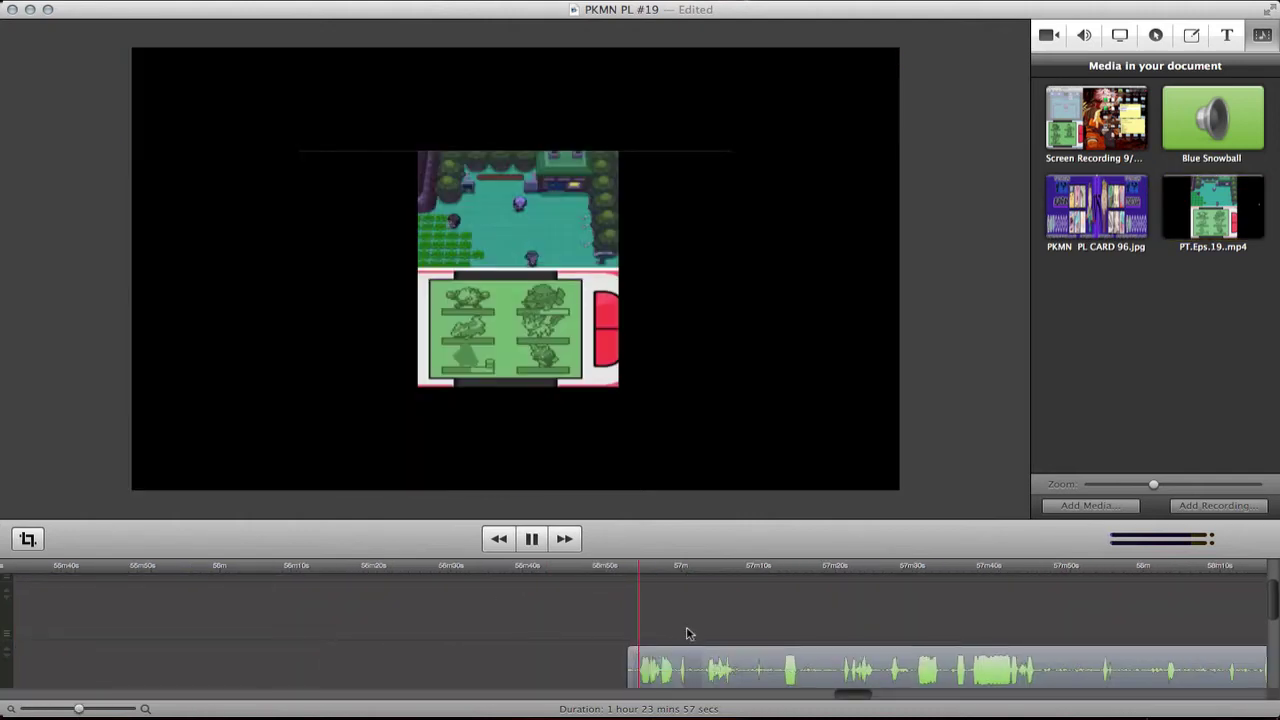
pyautogui.press('space')
# Step: Place the playhead just before the loud audio burst at about 57m14s in the PT.Eps.19..mp4 clip
pyautogui.moveTo(768, 572); pyautogui.dragTo(785, 573)
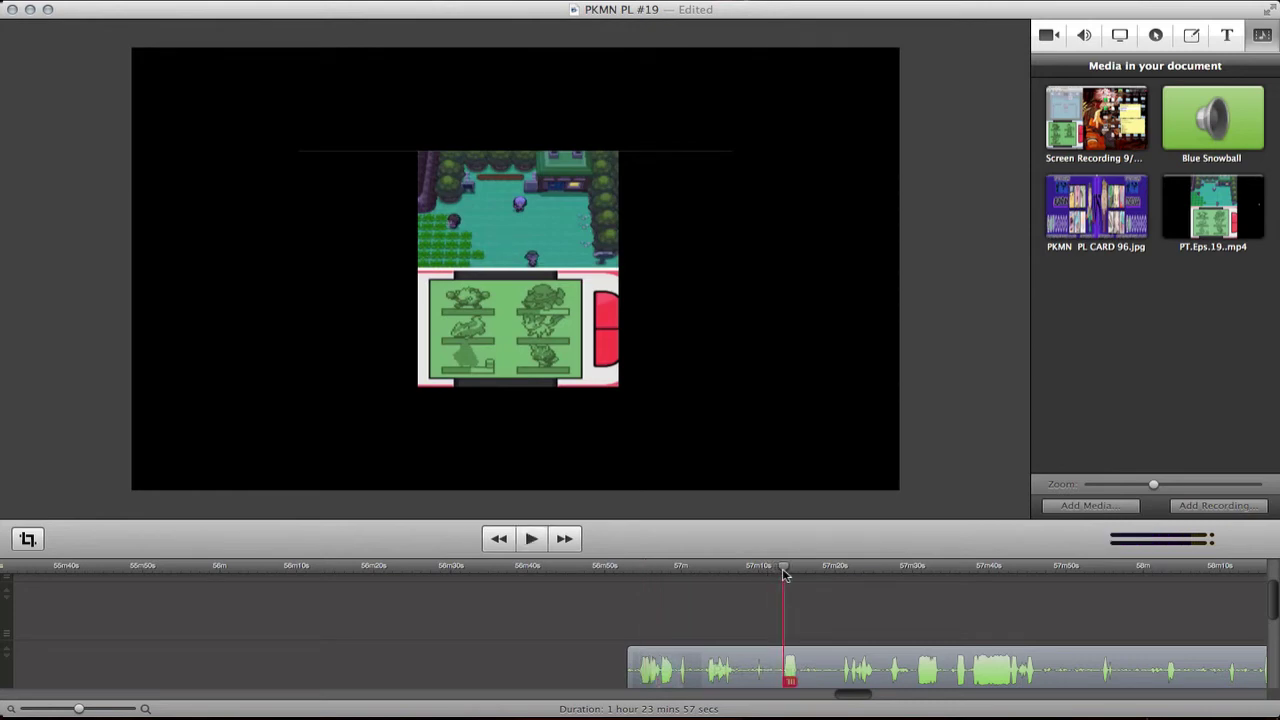
pyautogui.scroll(-3, 857, 650)
pyautogui.press('space')
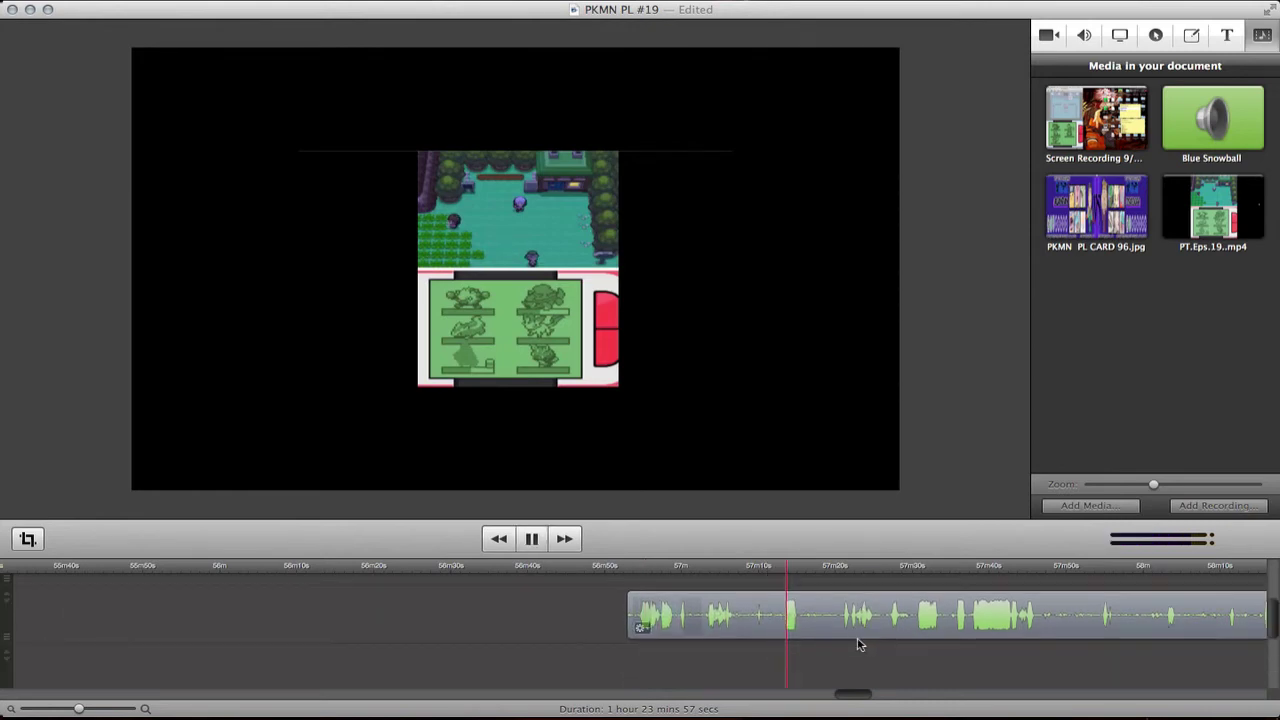
pyautogui.press('space')
pyautogui.moveTo(78, 708); pyautogui.dragTo(113, 710)
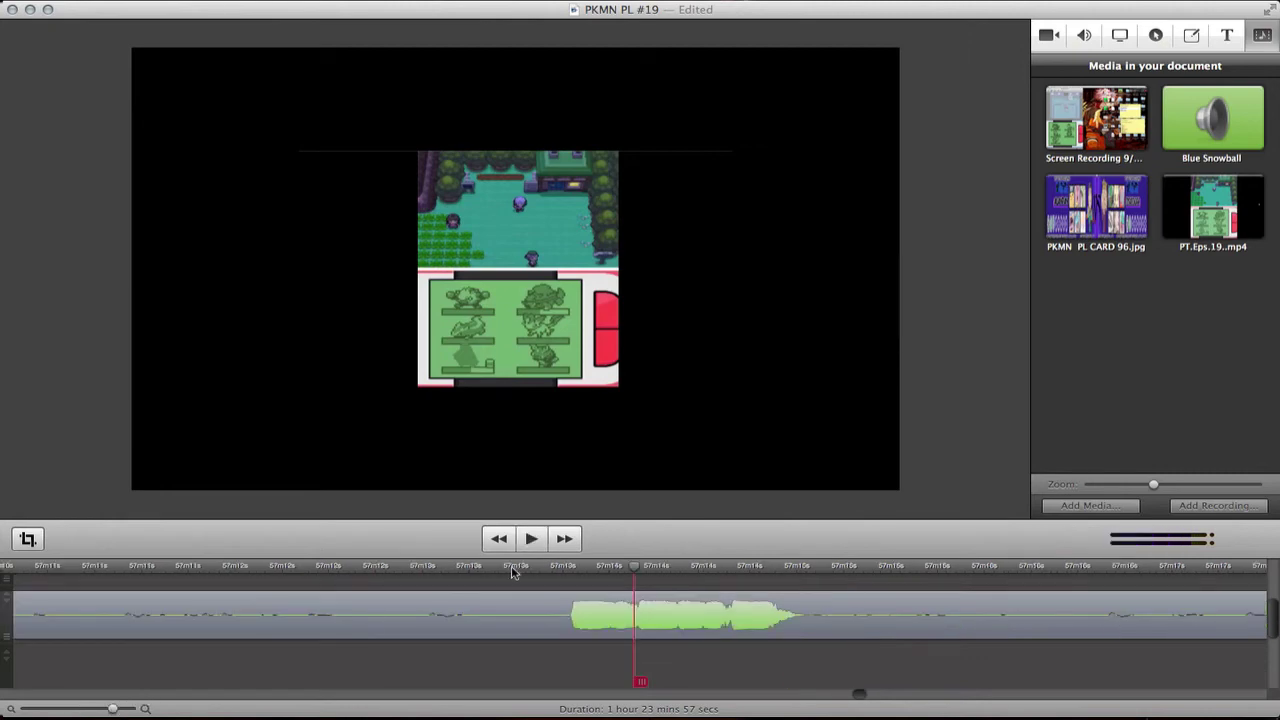
pyautogui.press('XF86AudioRaiseVolume')
pyautogui.click(566, 568)
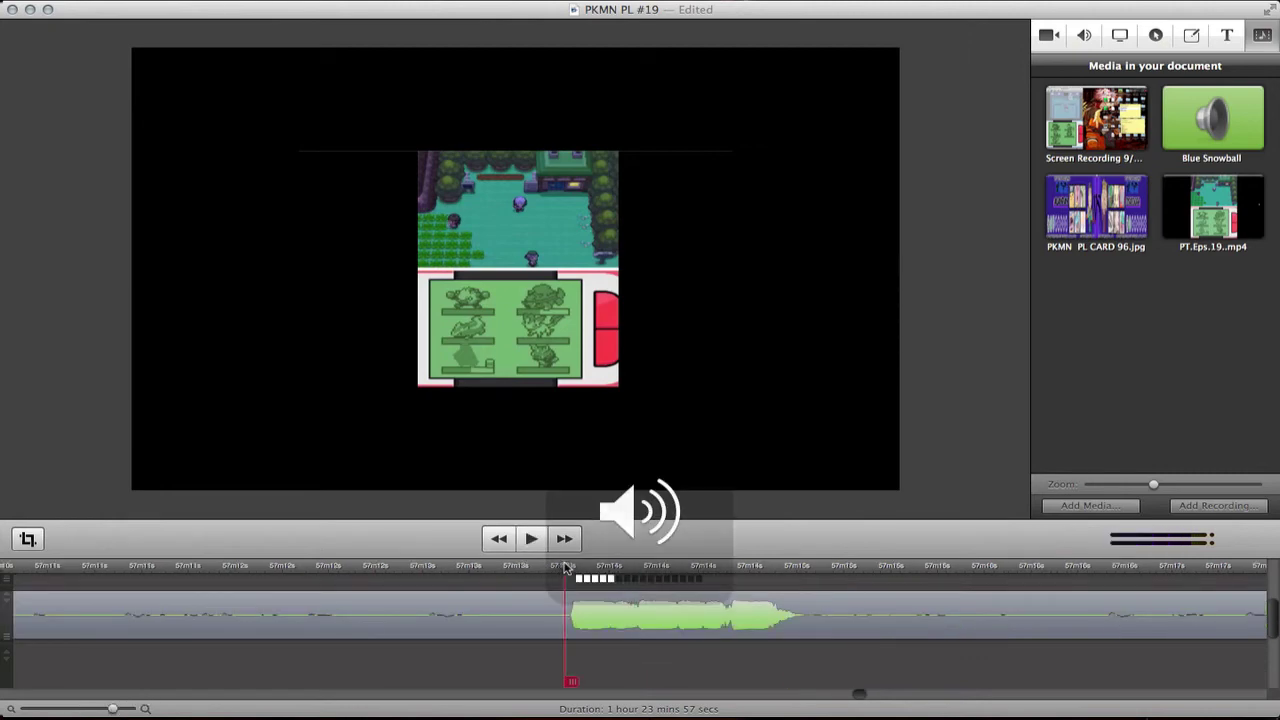
# Step: Split the PT.Eps.19..mp4 clip at the playhead and delete the section before the audio burst
pyautogui.click(588, 598)
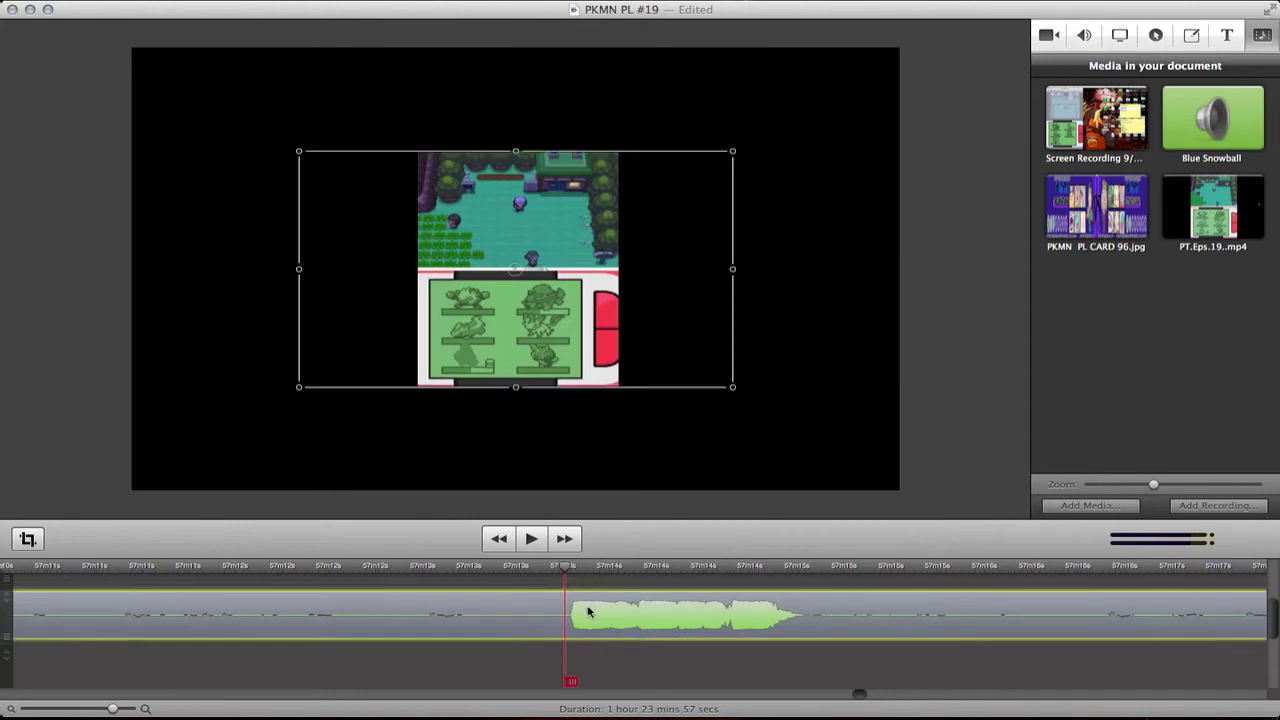
pyautogui.press('t')
pyautogui.click(508, 613)
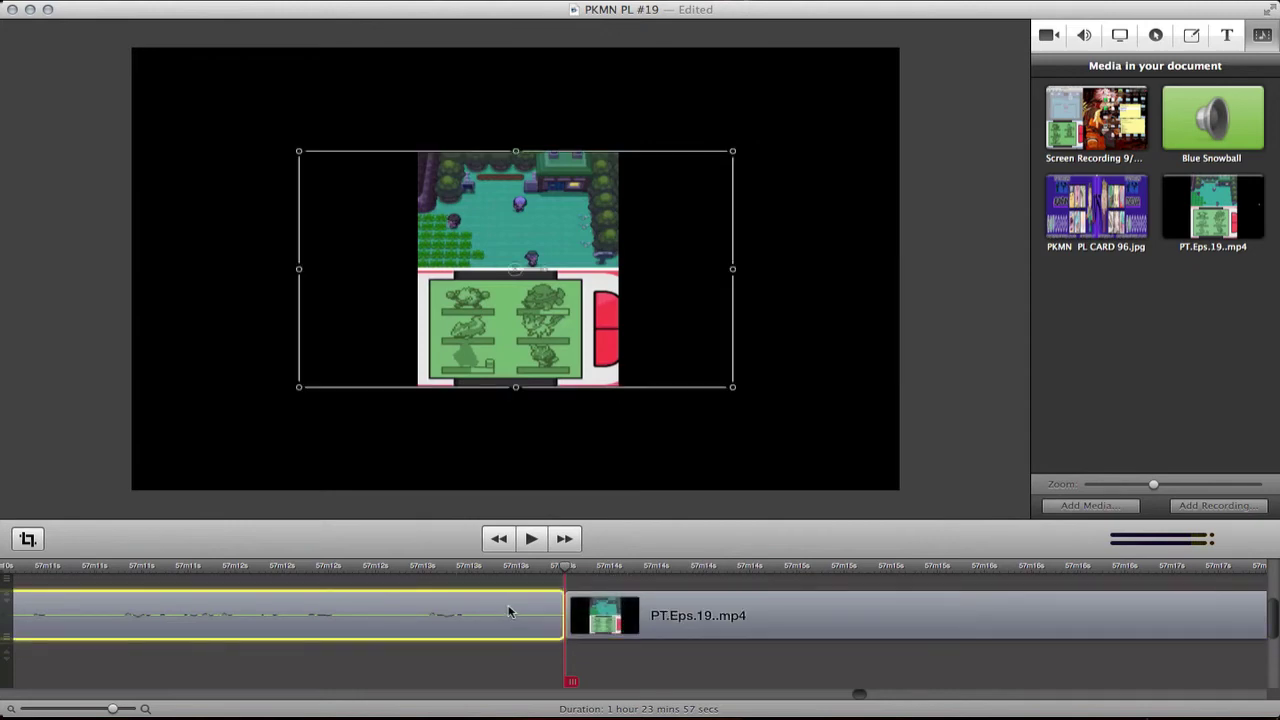
pyautogui.press('Delete')
# Step: Stretch the PT.Eps.19..mp4 video much wider on the canvas and crop off the black margin to the right of its gameplay
pyautogui.click(660, 335)
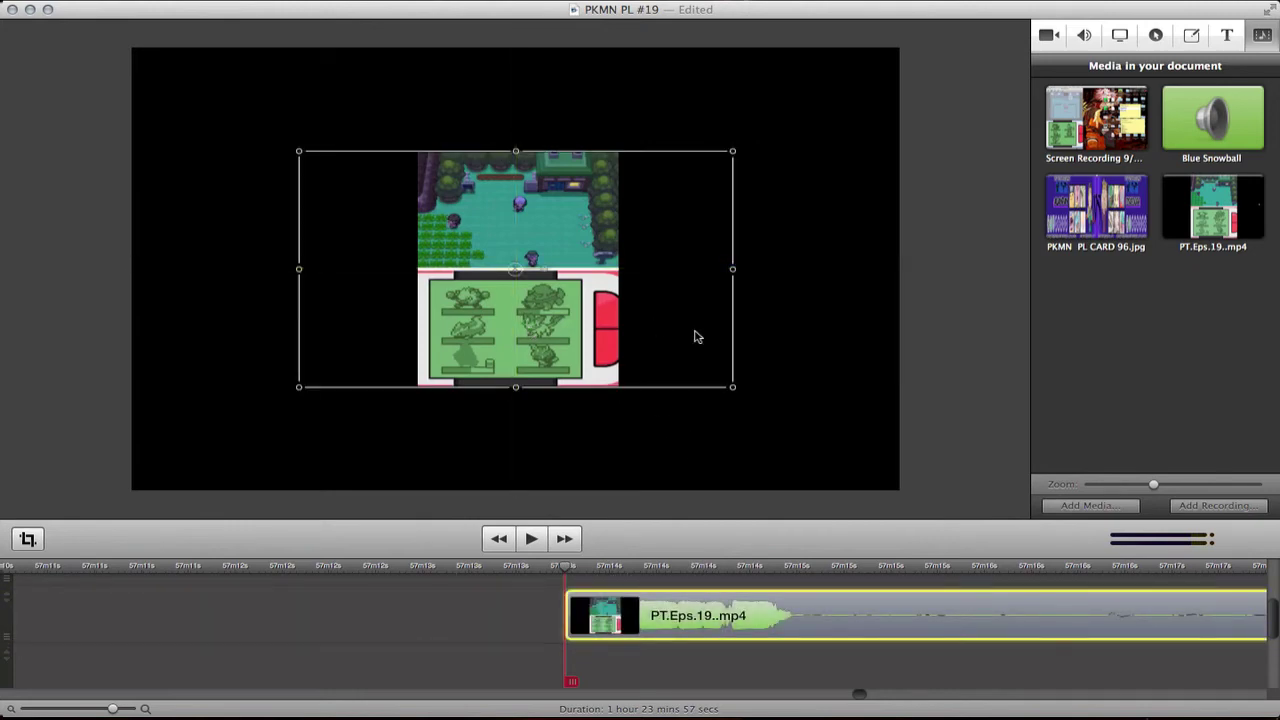
pyautogui.click(674, 425)
pyautogui.click(607, 354)
pyautogui.moveTo(733, 277); pyautogui.dragTo(793, 303)
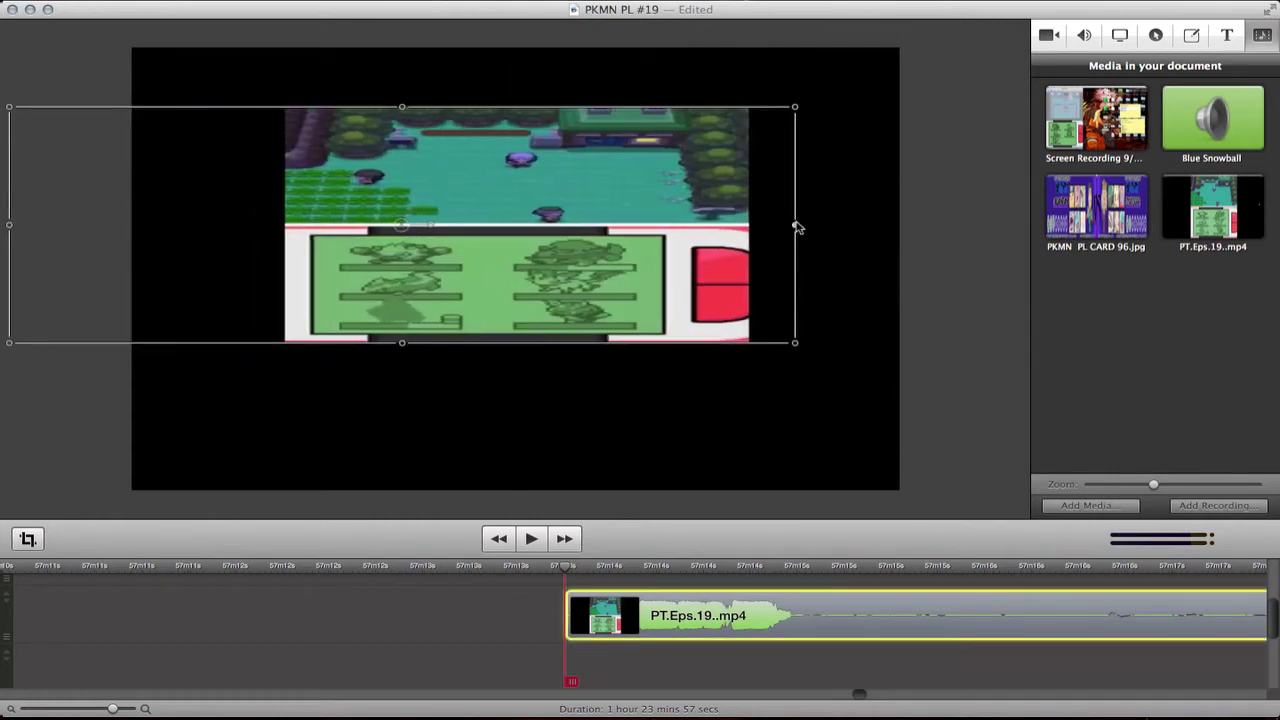
pyautogui.moveTo(797, 226); pyautogui.dragTo(829, 283)
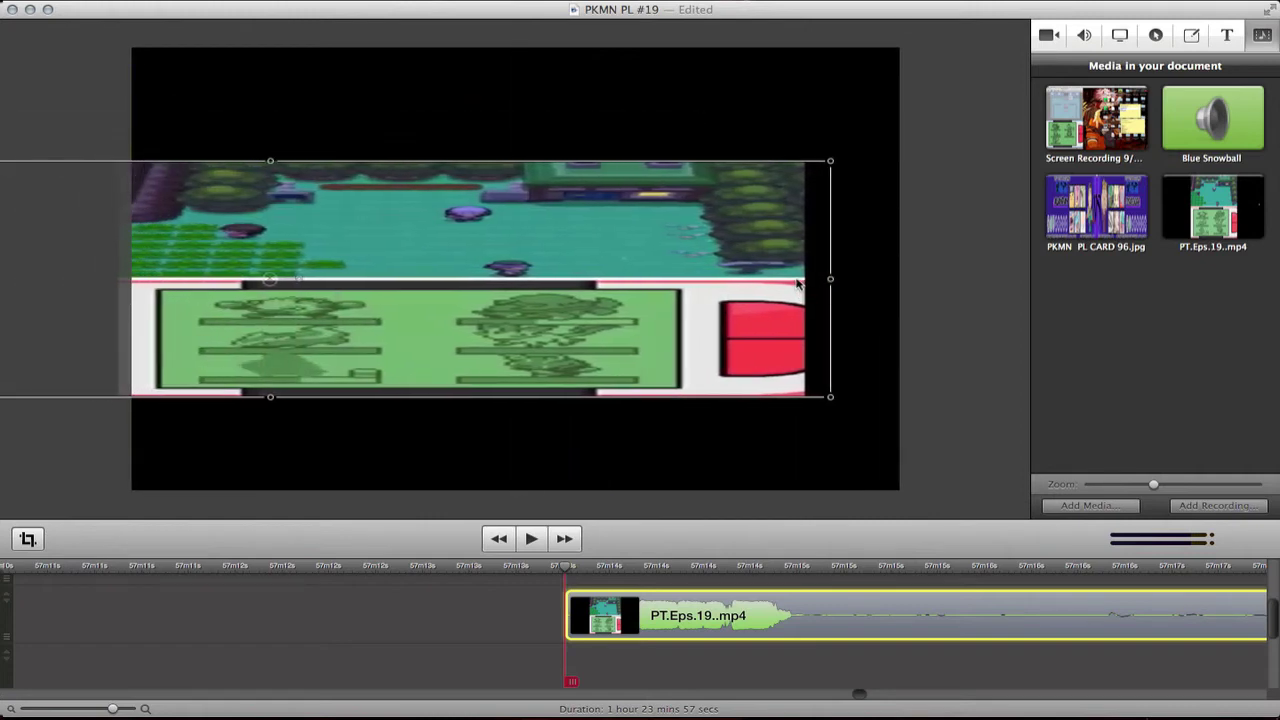
pyautogui.moveTo(830, 281); pyautogui.dragTo(809, 285)
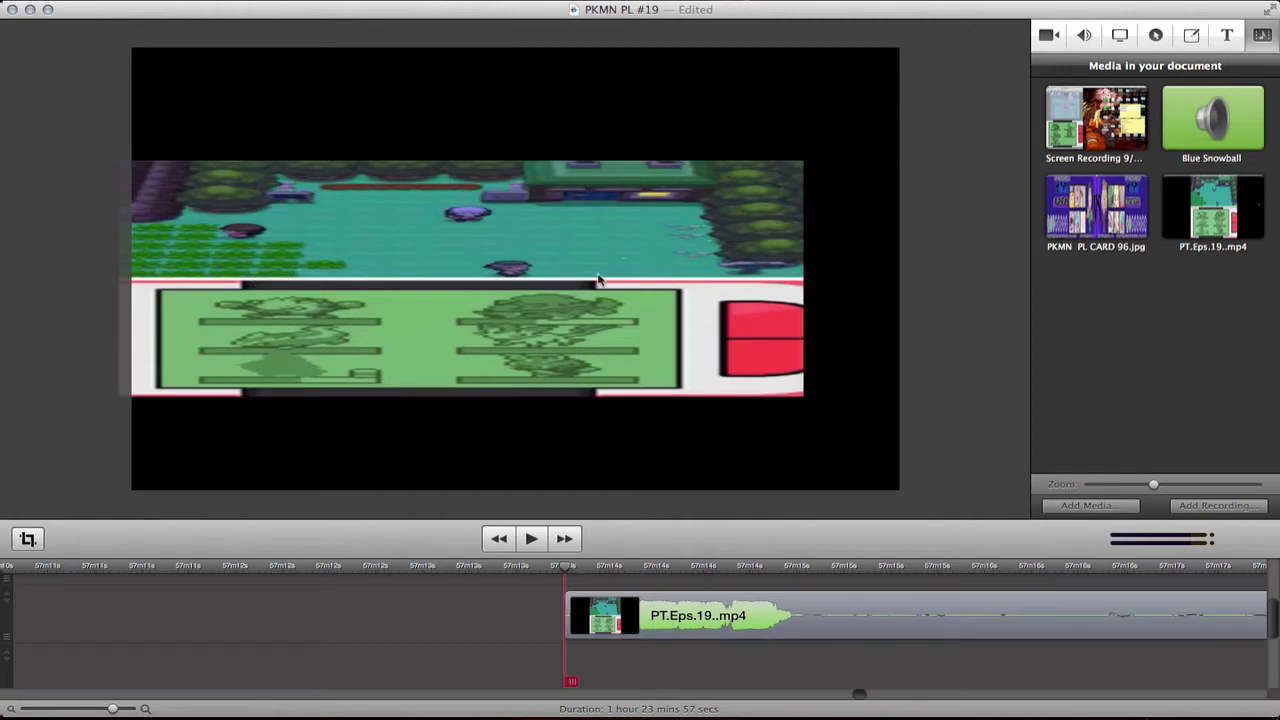
# Step: Crop off the black margin to the left of the gameplay and move the video back inside the canvas
pyautogui.moveTo(598, 276); pyautogui.dragTo(680, 322)
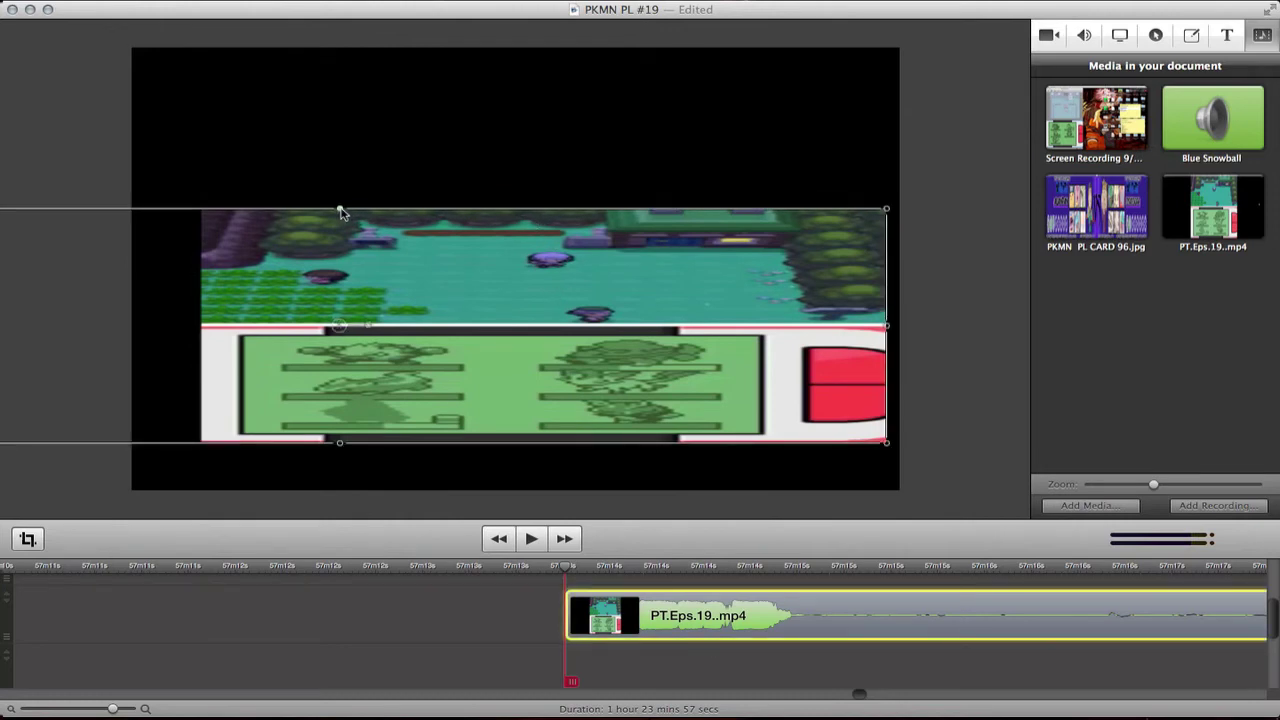
pyautogui.moveTo(429, 334); pyautogui.dragTo(688, 336)
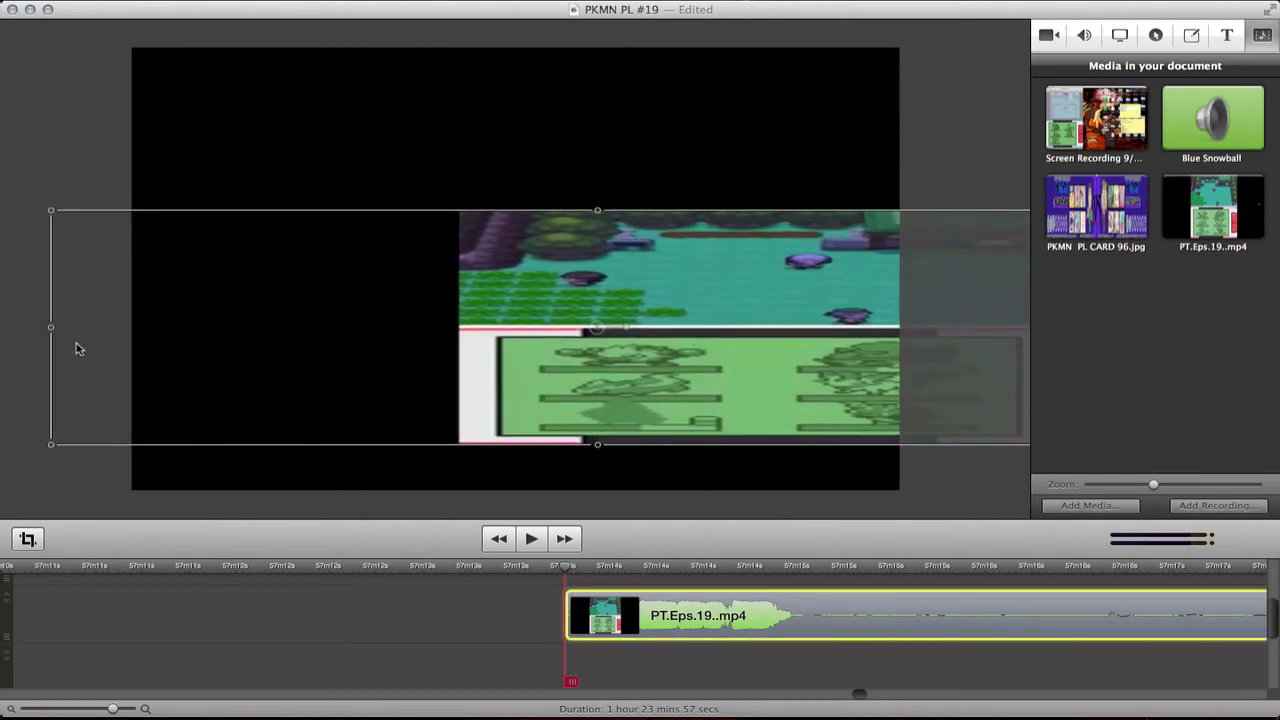
pyautogui.moveTo(52, 335); pyautogui.dragTo(190, 274)
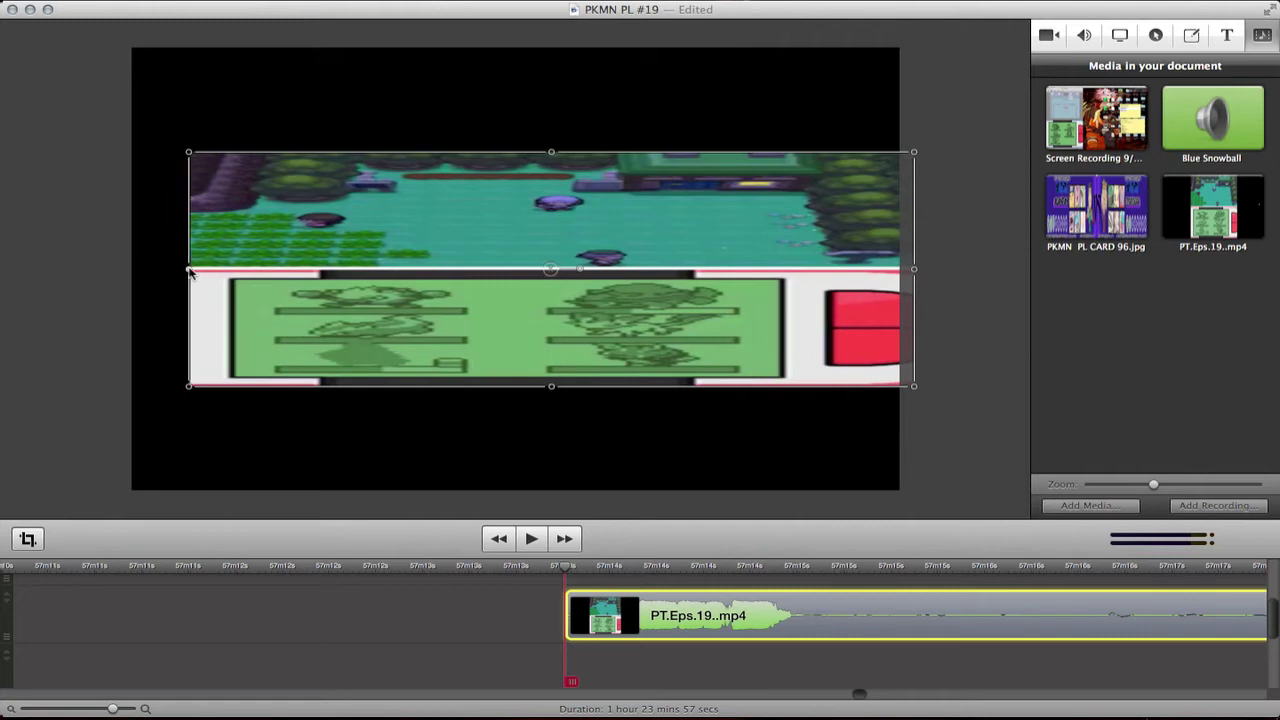
pyautogui.click(140, 287)
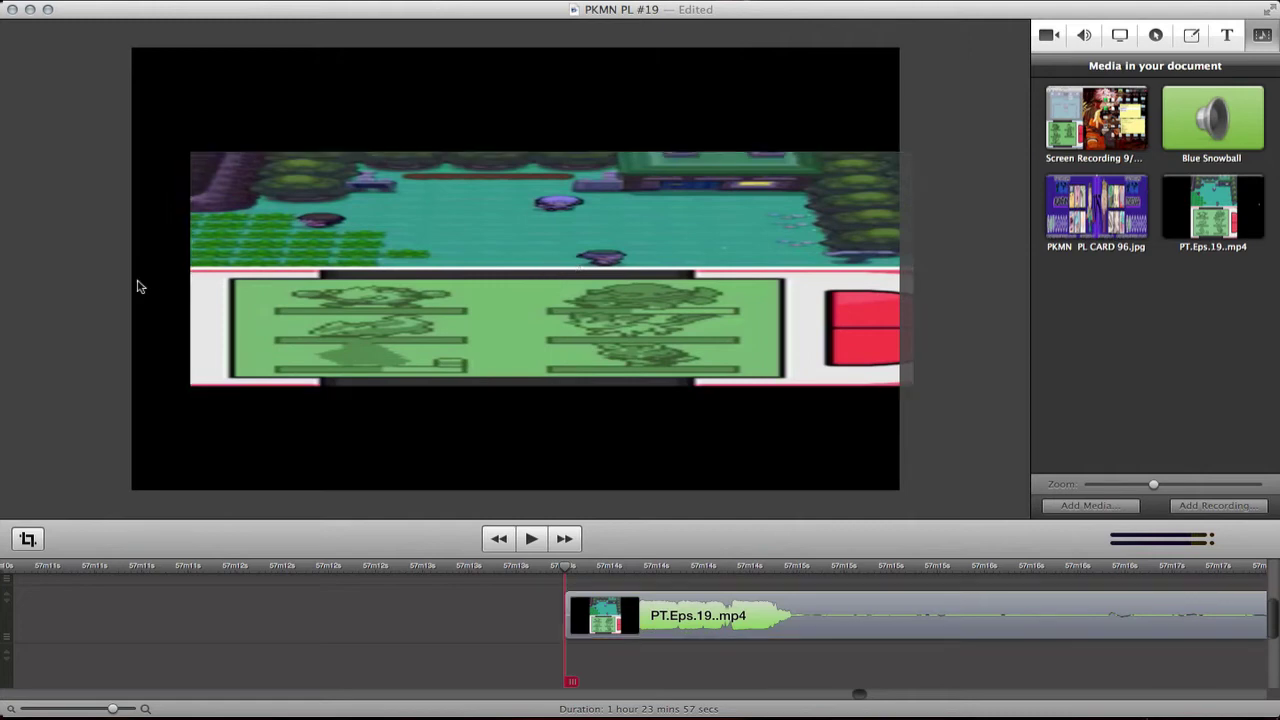
pyautogui.moveTo(655, 290); pyautogui.dragTo(630, 271)
pyautogui.click(627, 410)
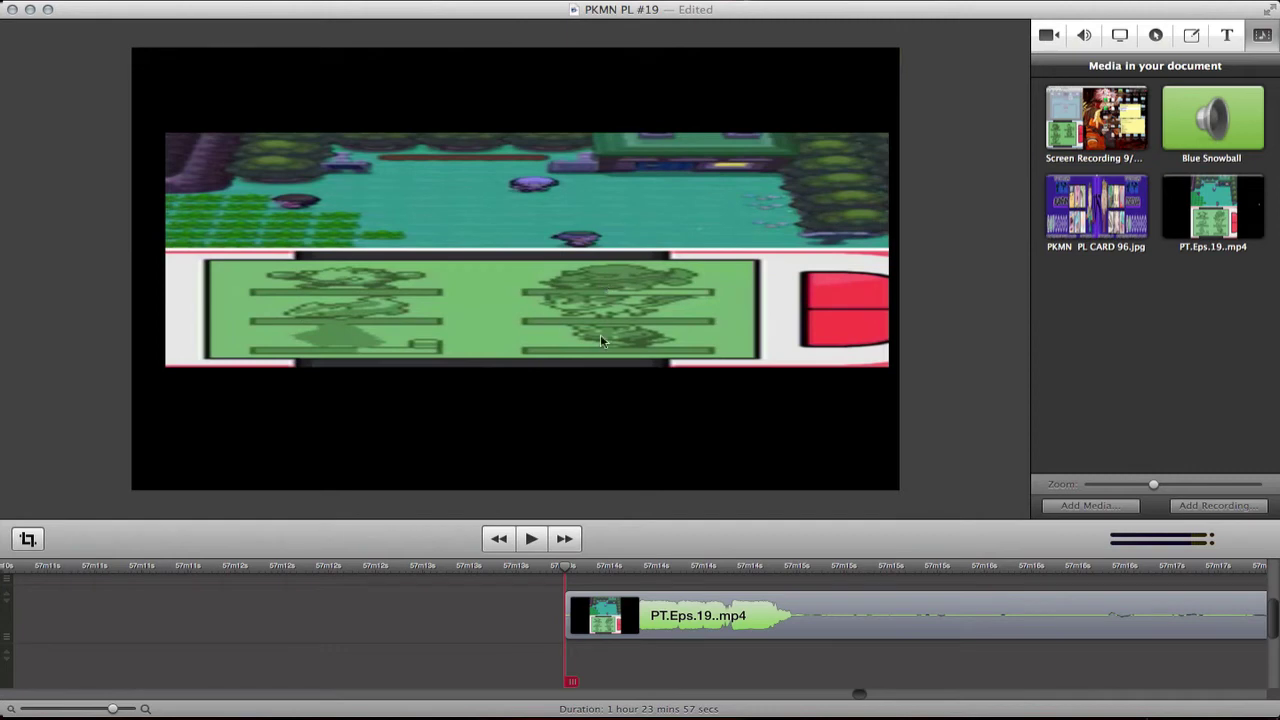
# Step: Duplicate the PT.Eps.19..mp4 clip and separate the two copies vertically on the canvas
pyautogui.click(672, 289)
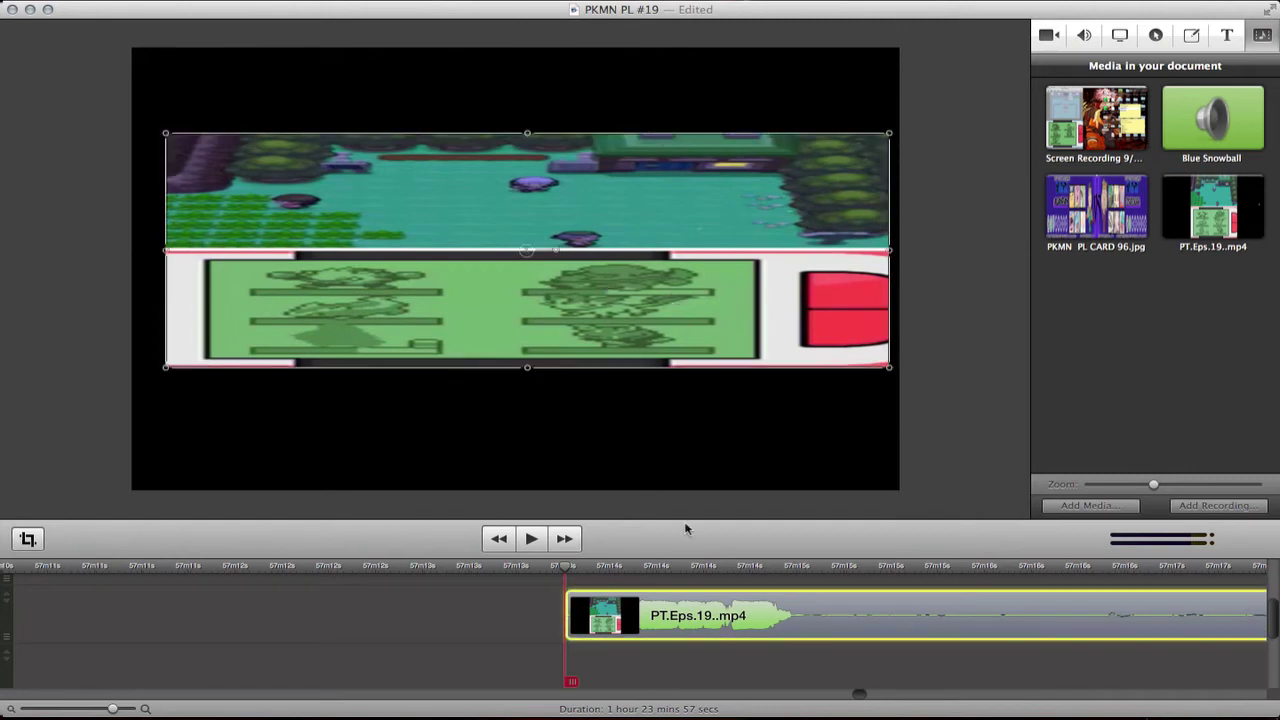
pyautogui.press('super+d')
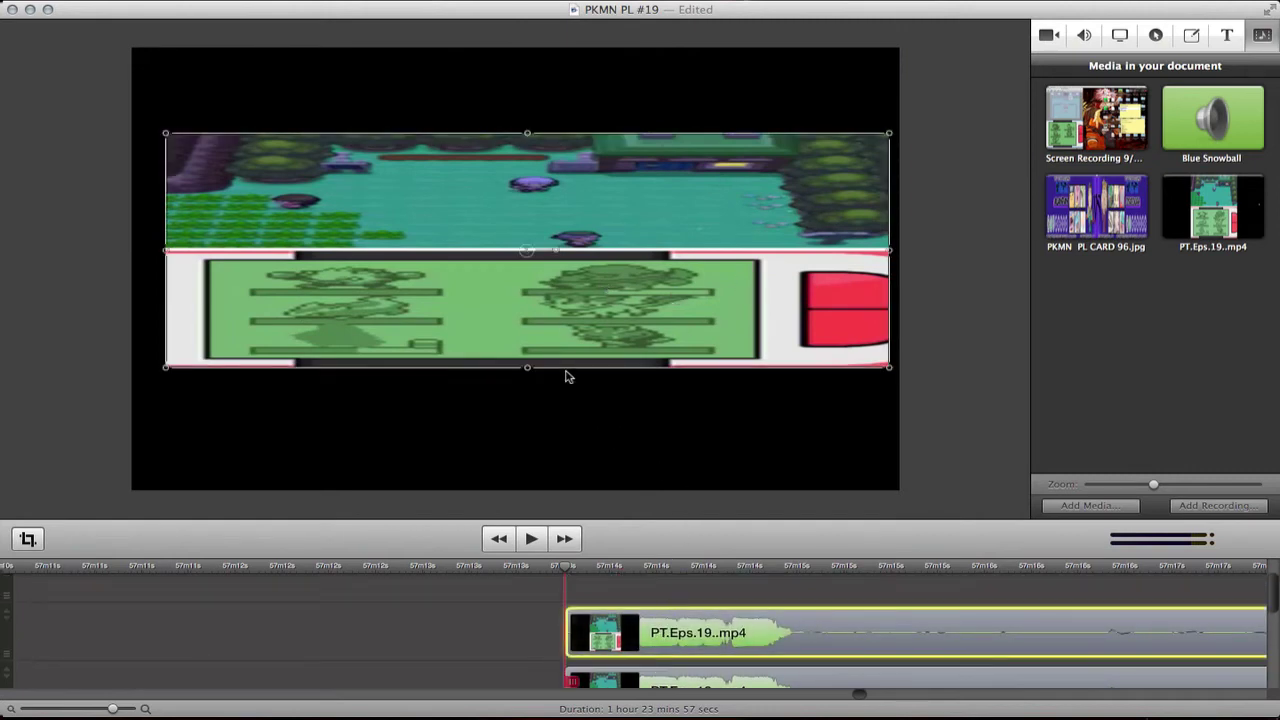
pyautogui.moveTo(565, 376); pyautogui.dragTo(605, 565)
pyautogui.moveTo(602, 336); pyautogui.dragTo(600, 214)
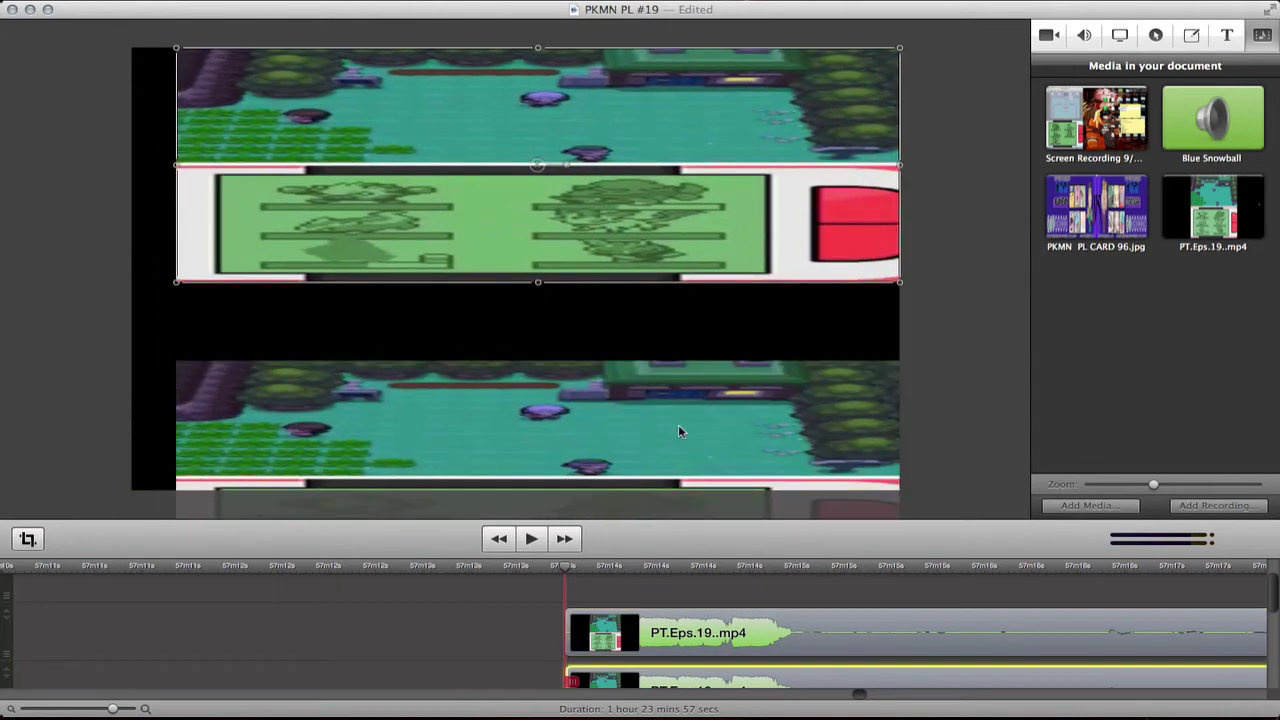
pyautogui.click(735, 638)
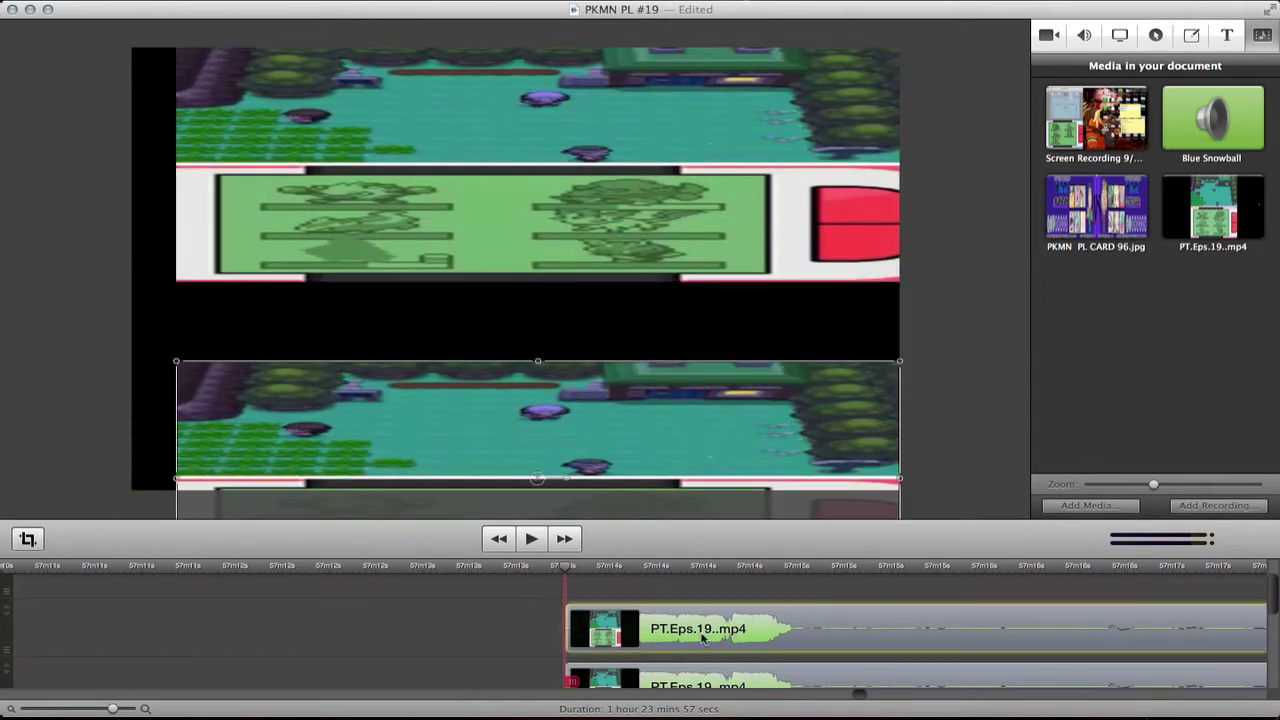
# Step: Crop the upper copy down to its green touch-screen area and stretch it taller
pyautogui.moveTo(615, 167); pyautogui.dragTo(615, 207)
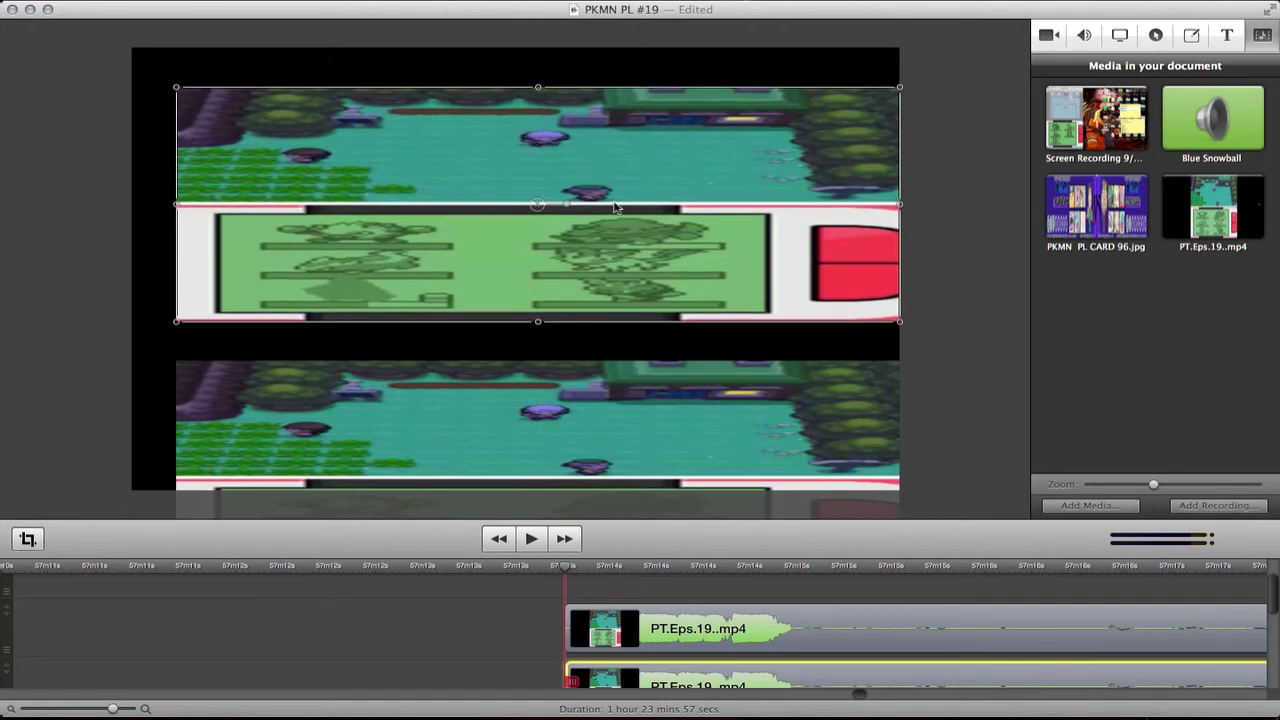
pyautogui.moveTo(537, 91)
pyautogui.mouseDown()
pyautogui.moveTo(529, 191)
pyautogui.moveTo(548, 81)
pyautogui.moveTo(538, 101)
pyautogui.mouseUp()
pyautogui.click(621, 153)
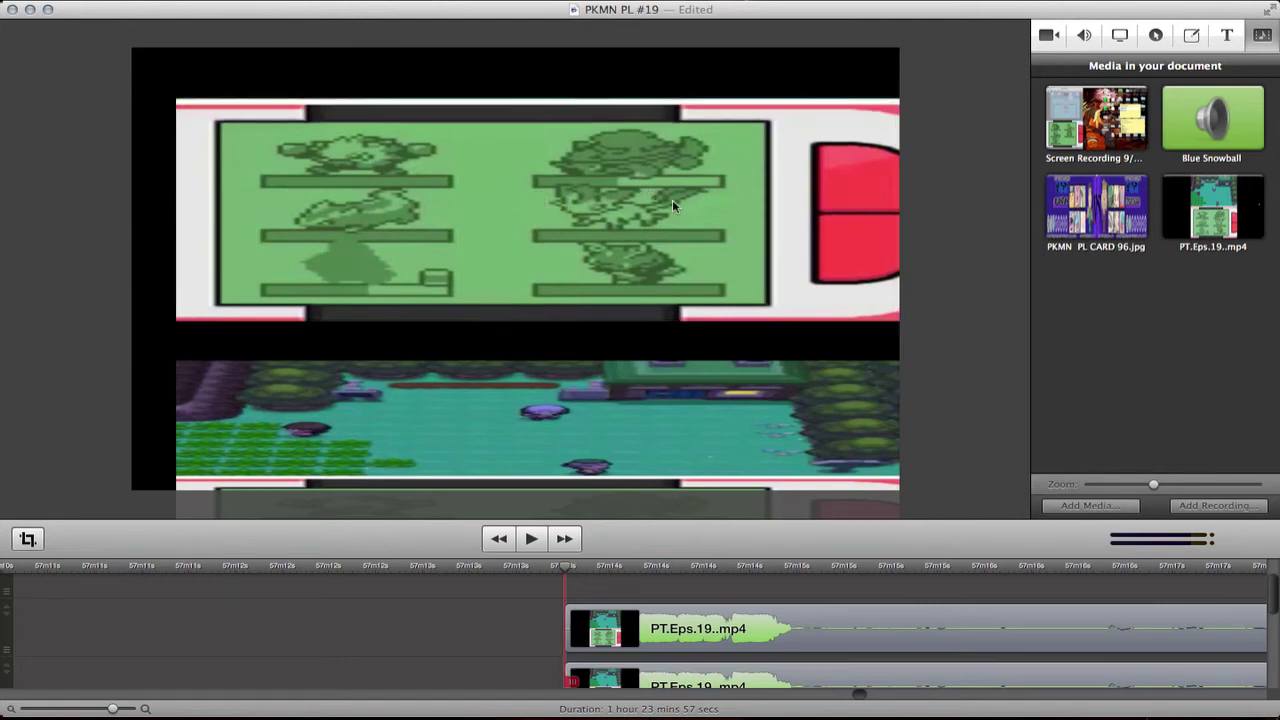
pyautogui.moveTo(672, 199); pyautogui.dragTo(657, 200)
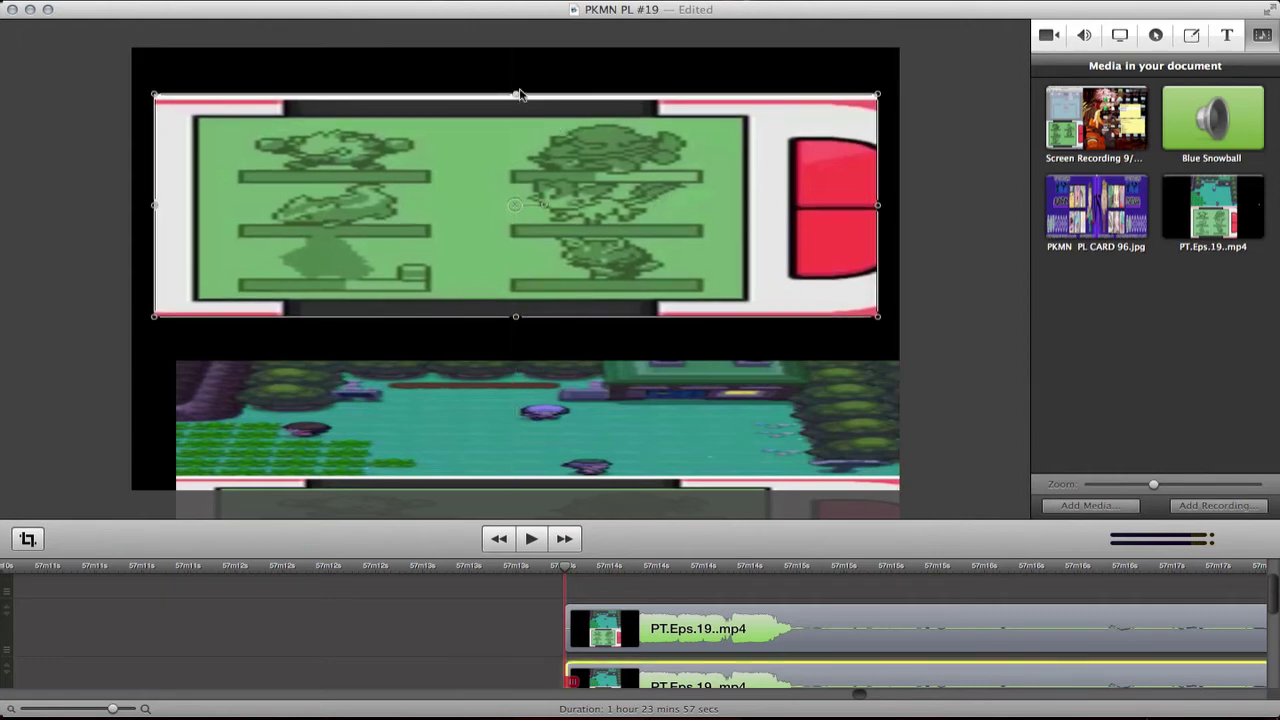
pyautogui.moveTo(516, 96); pyautogui.dragTo(515, 102)
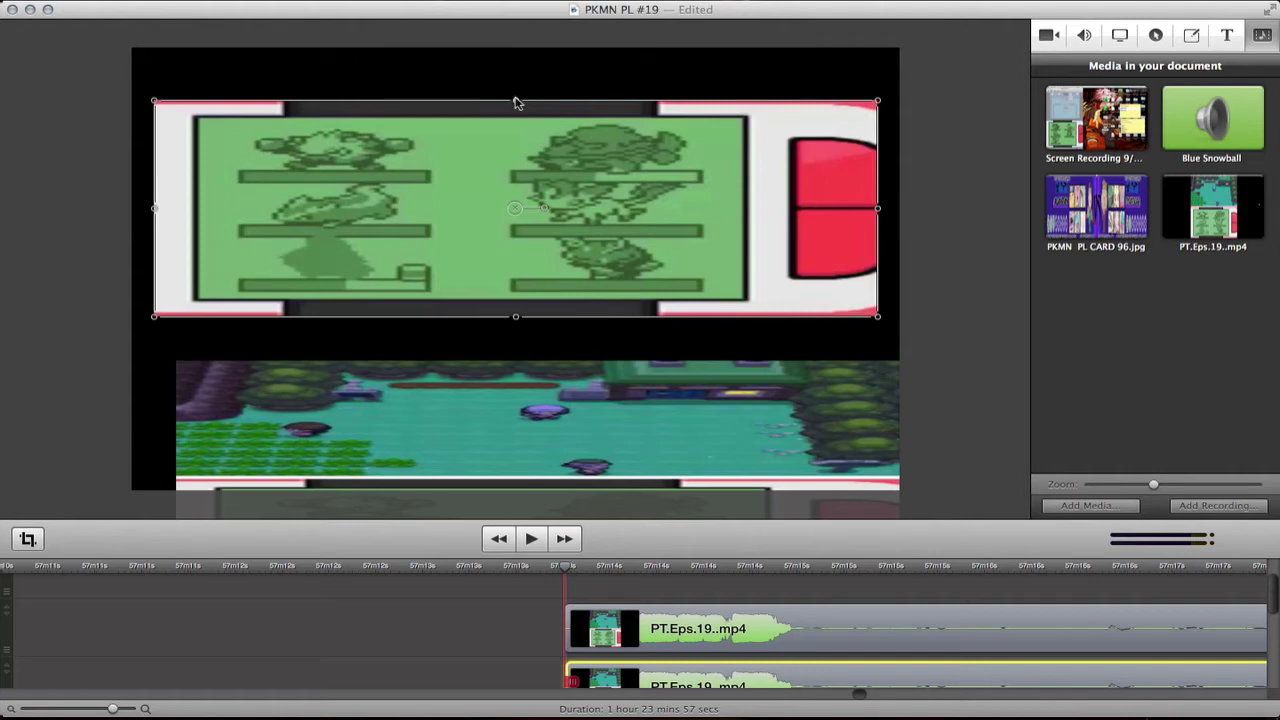
pyautogui.moveTo(516, 101); pyautogui.dragTo(540, 118)
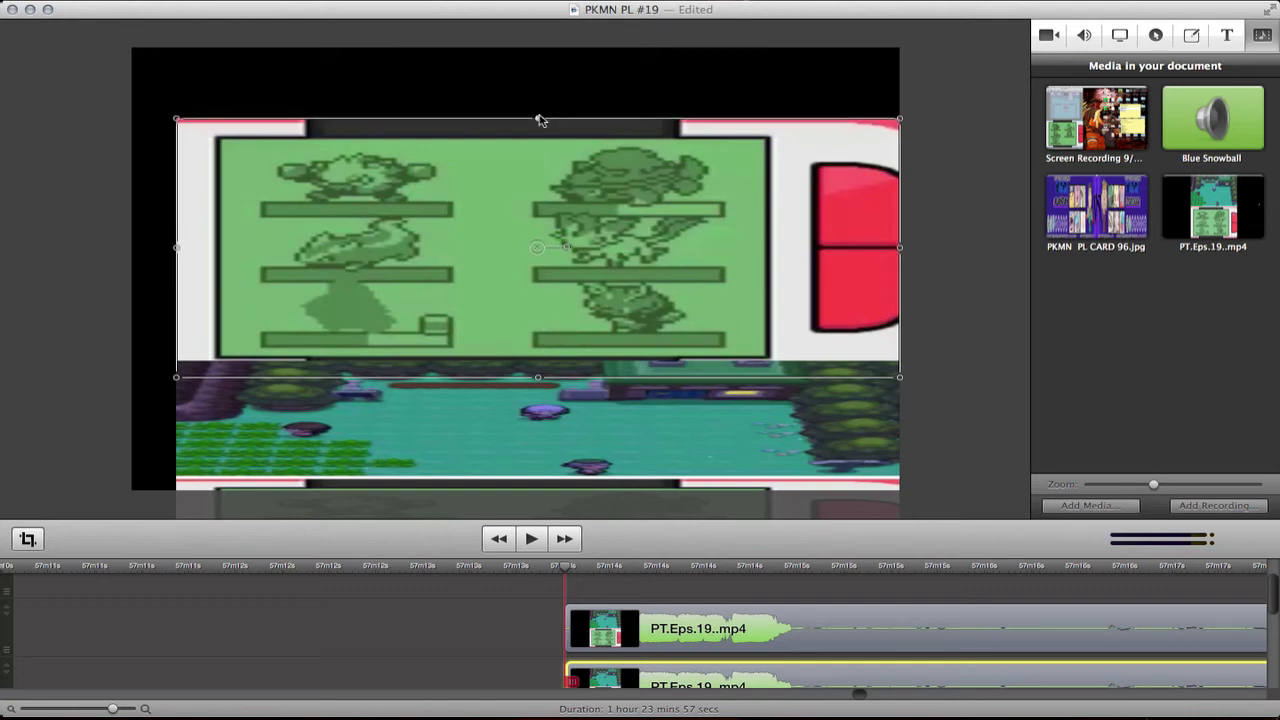
pyautogui.click(562, 114)
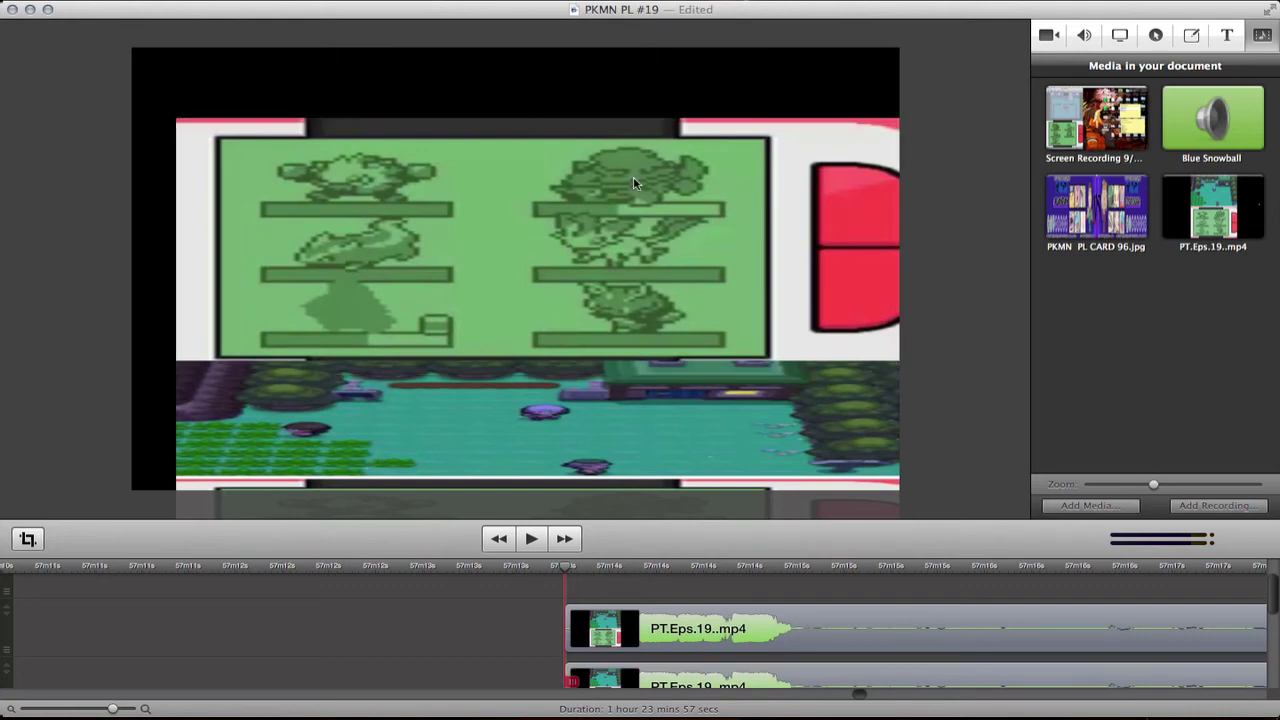
# Step: Move the touch-screen copy toward the canvas's upper-left corner, and crop the other copy to its overworld screen, stretched taller
pyautogui.moveTo(633, 176); pyautogui.dragTo(565, 115)
pyautogui.moveTo(736, 404); pyautogui.dragTo(718, 326)
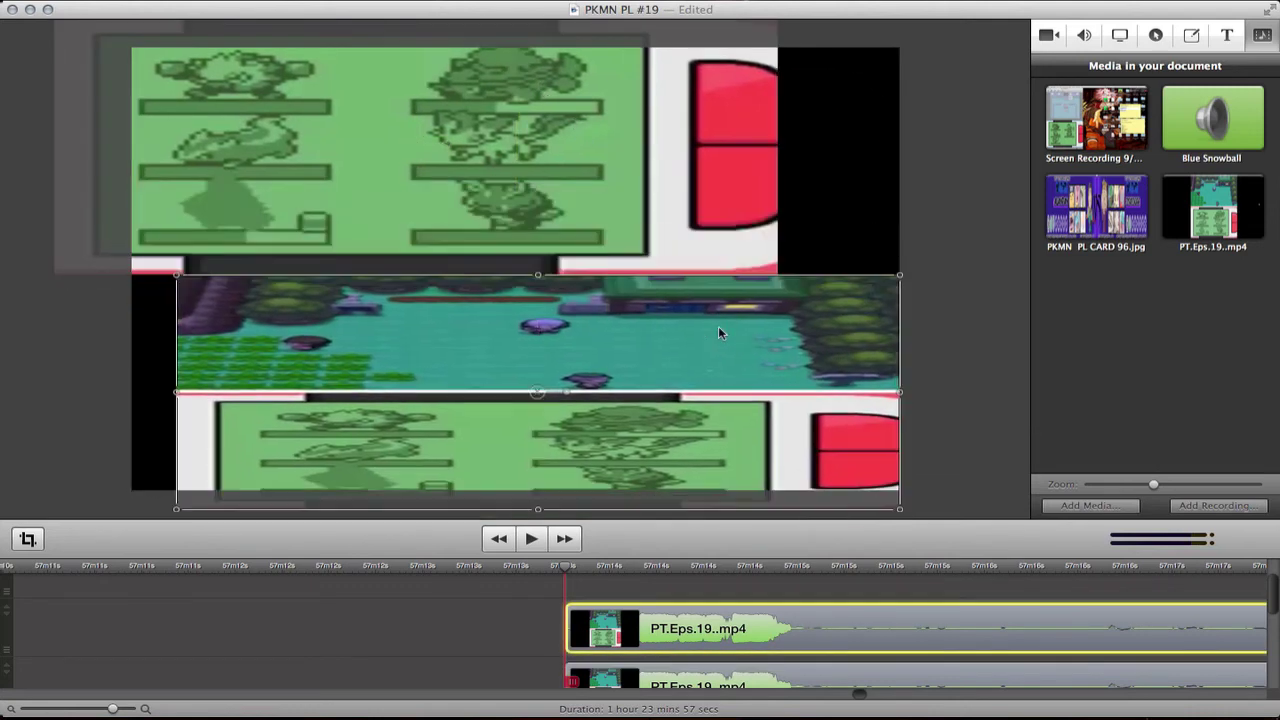
pyautogui.moveTo(658, 388); pyautogui.dragTo(636, 342)
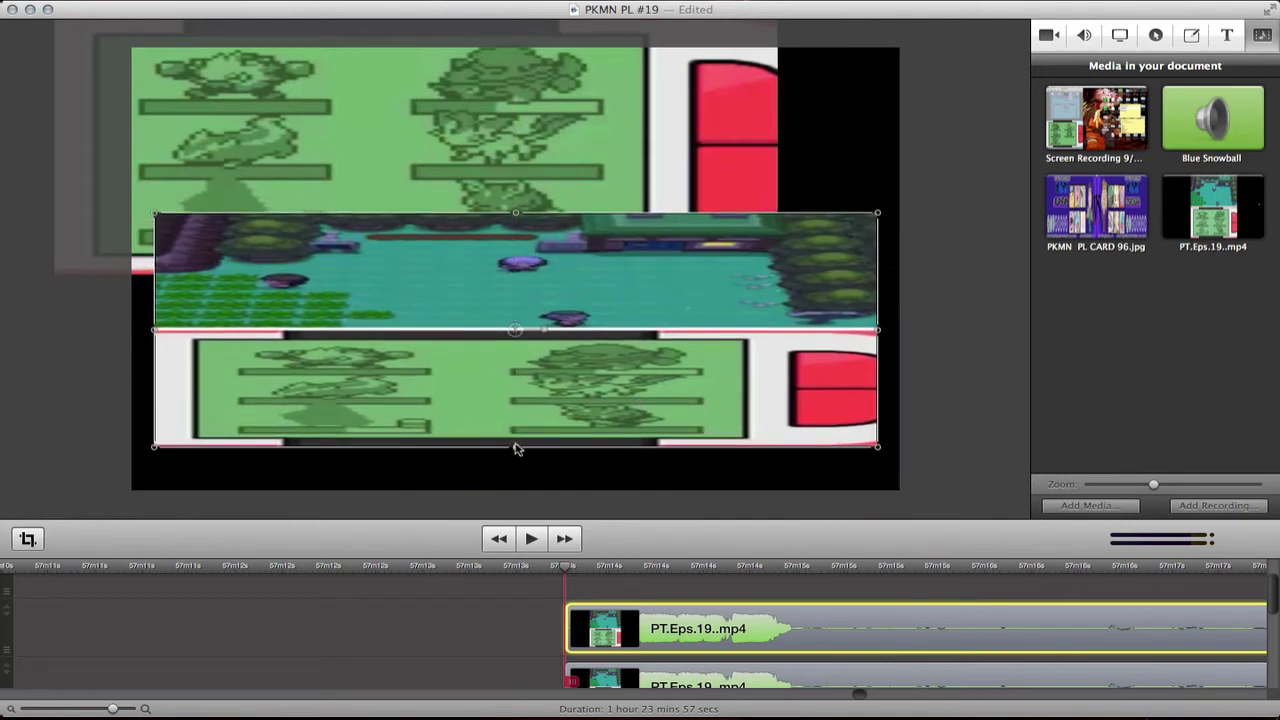
pyautogui.moveTo(517, 446); pyautogui.dragTo(529, 406)
pyautogui.click(529, 406)
pyautogui.click(657, 362)
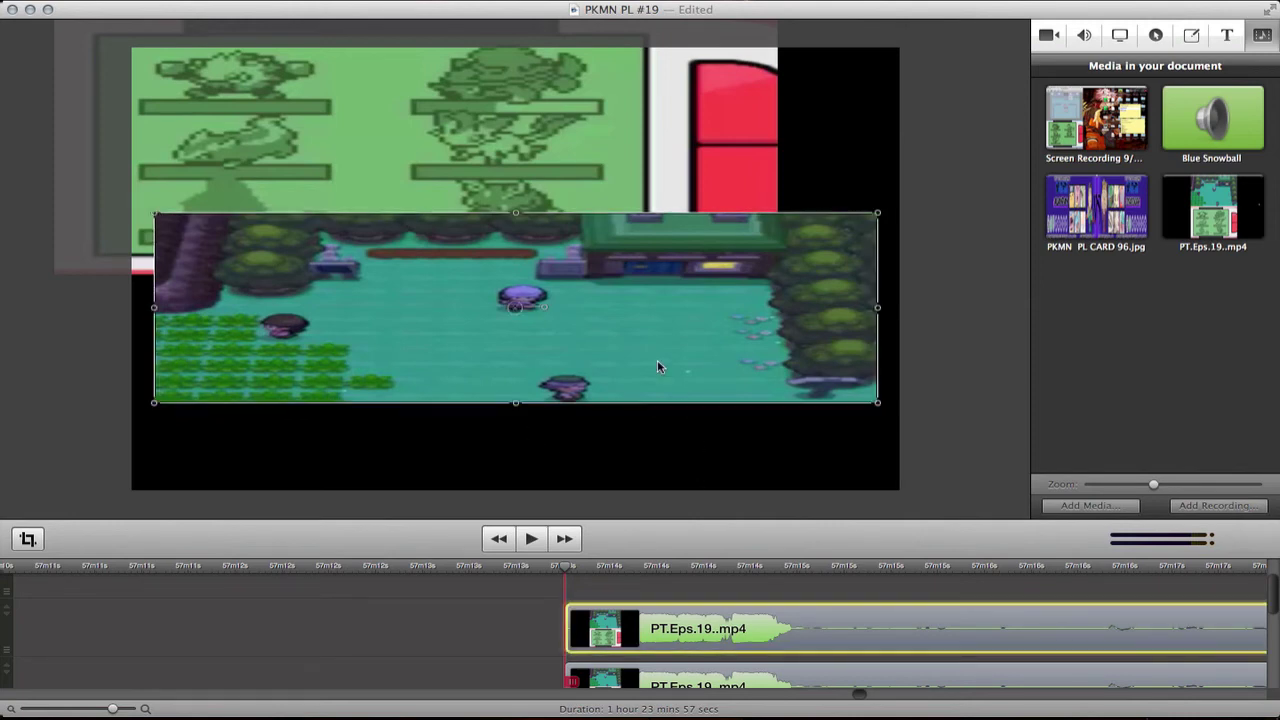
# Step: Move both PT.Eps.19..mp4 clips together to the start of the timeline, aligned with the Screen Recording 9/1/13 clip
pyautogui.scroll(-1, 650, 630)
pyautogui.keyDown('shift'); pyautogui.click(672, 676); pyautogui.keyUp('shift')
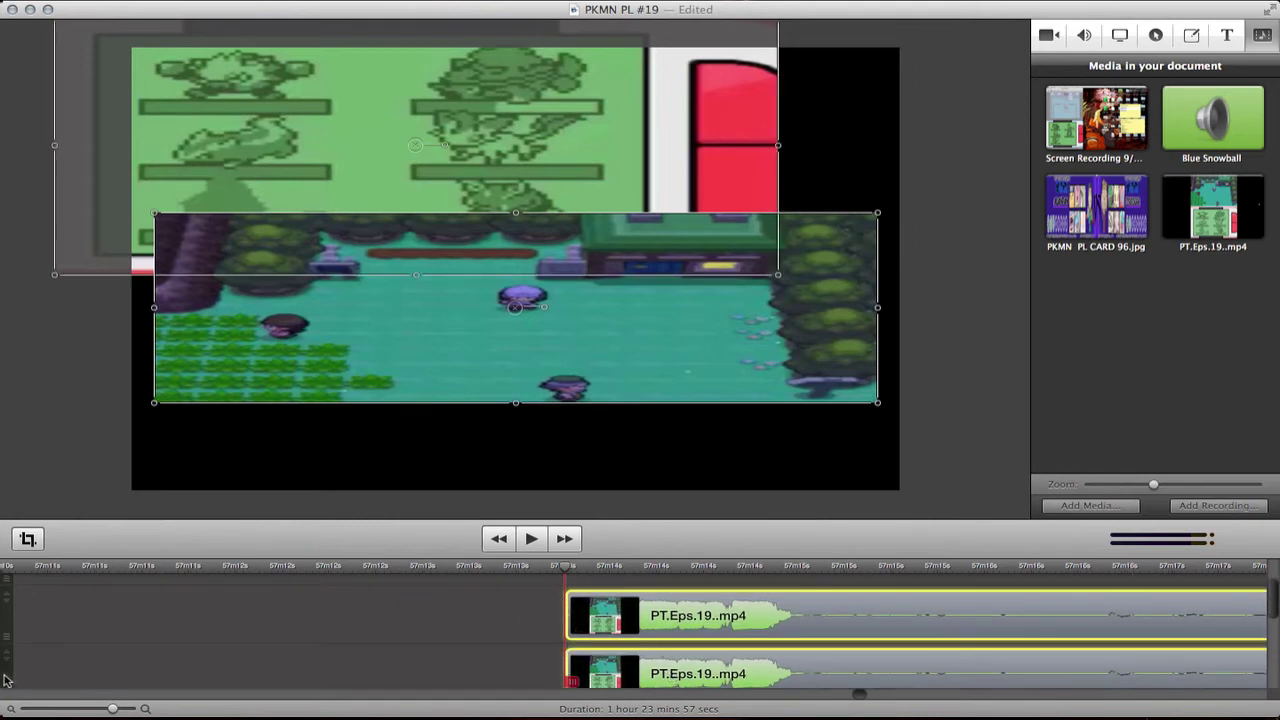
pyautogui.moveTo(70, 713); pyautogui.dragTo(37, 712)
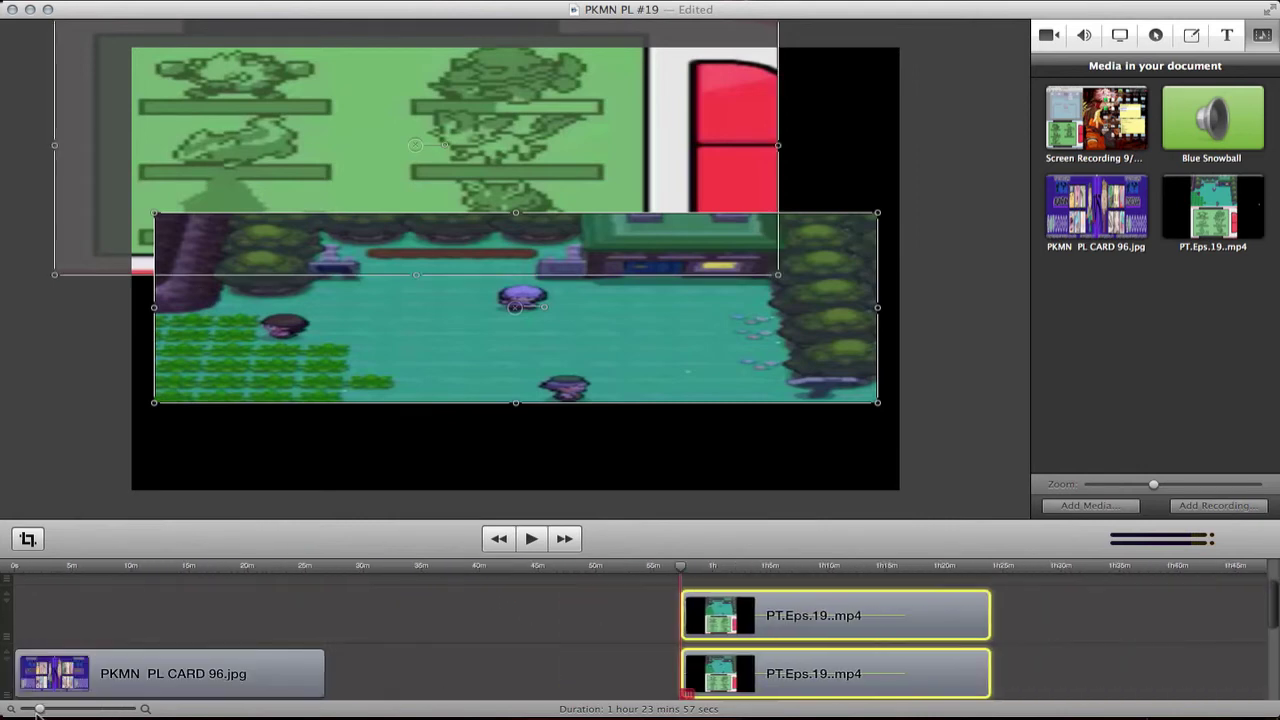
pyautogui.moveTo(740, 623); pyautogui.dragTo(34, 655)
pyautogui.click(16, 566)
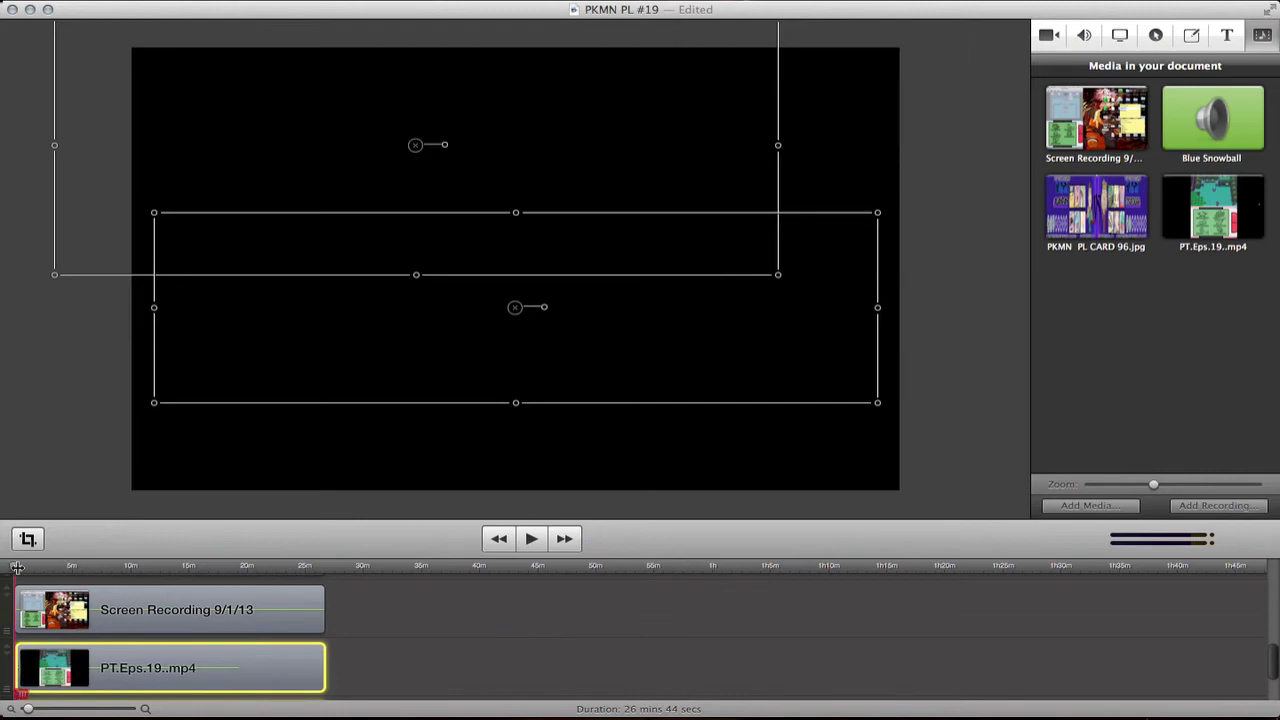
# Step: Set the audio volume of the Screen Recording 9/1/13 and PT.Eps.19..mp4 clips to 100
pyautogui.click(1084, 34)
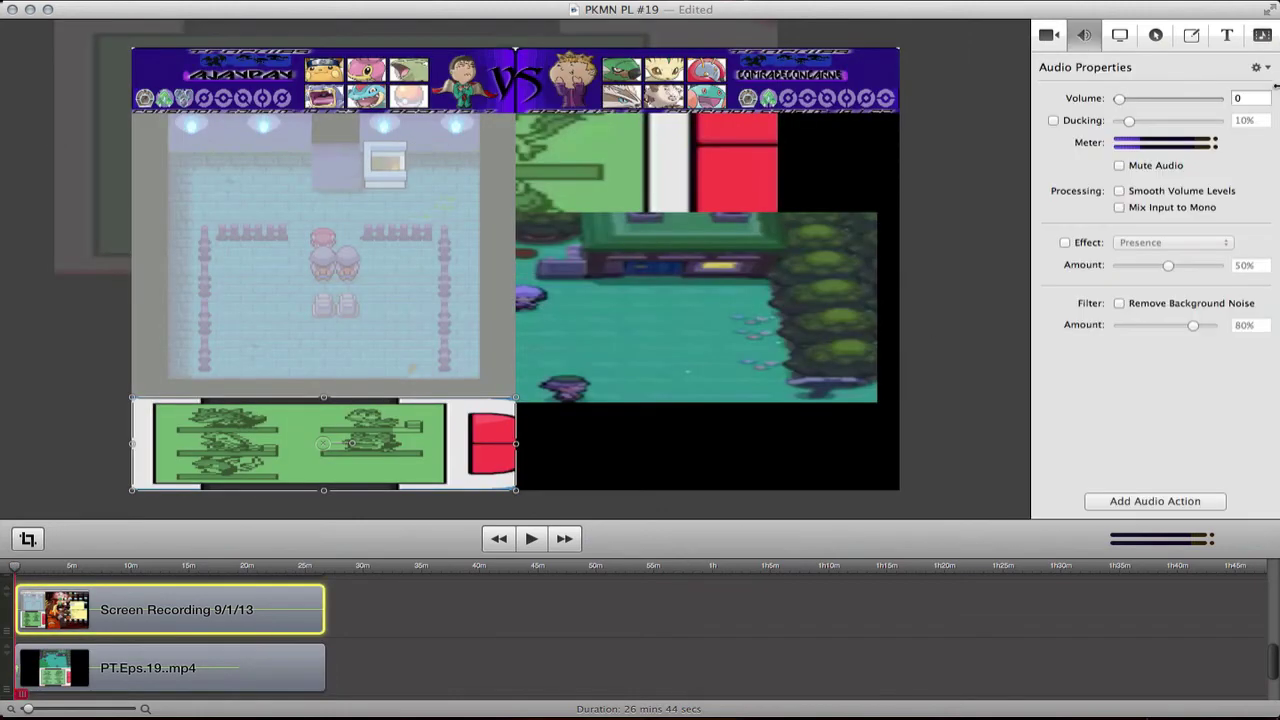
pyautogui.click(1262, 98)
pyautogui.write('10')
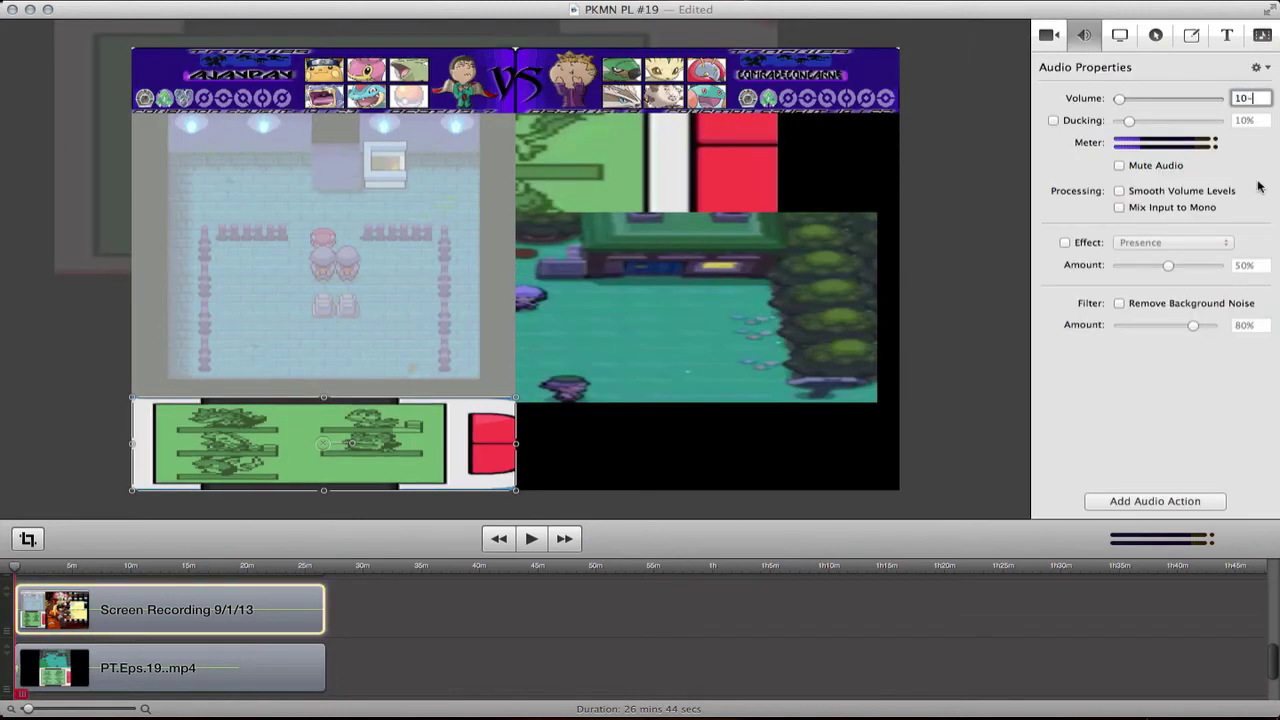
pyautogui.write('0')
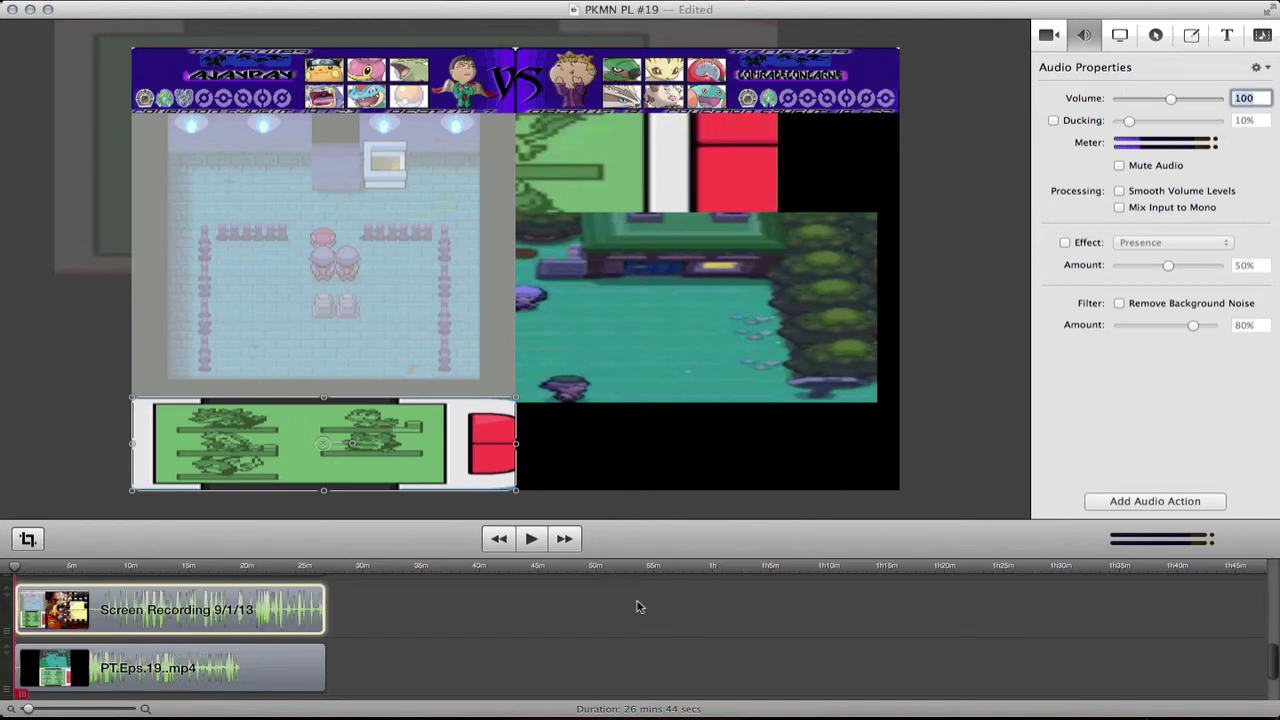
pyautogui.click(672, 596)
# Step: Examine the opening waveforms of the Screen Recording 9/1/13 and PT.Eps.19..mp4 clips up close to compare their audio sync
pyautogui.moveTo(28, 708); pyautogui.dragTo(83, 708)
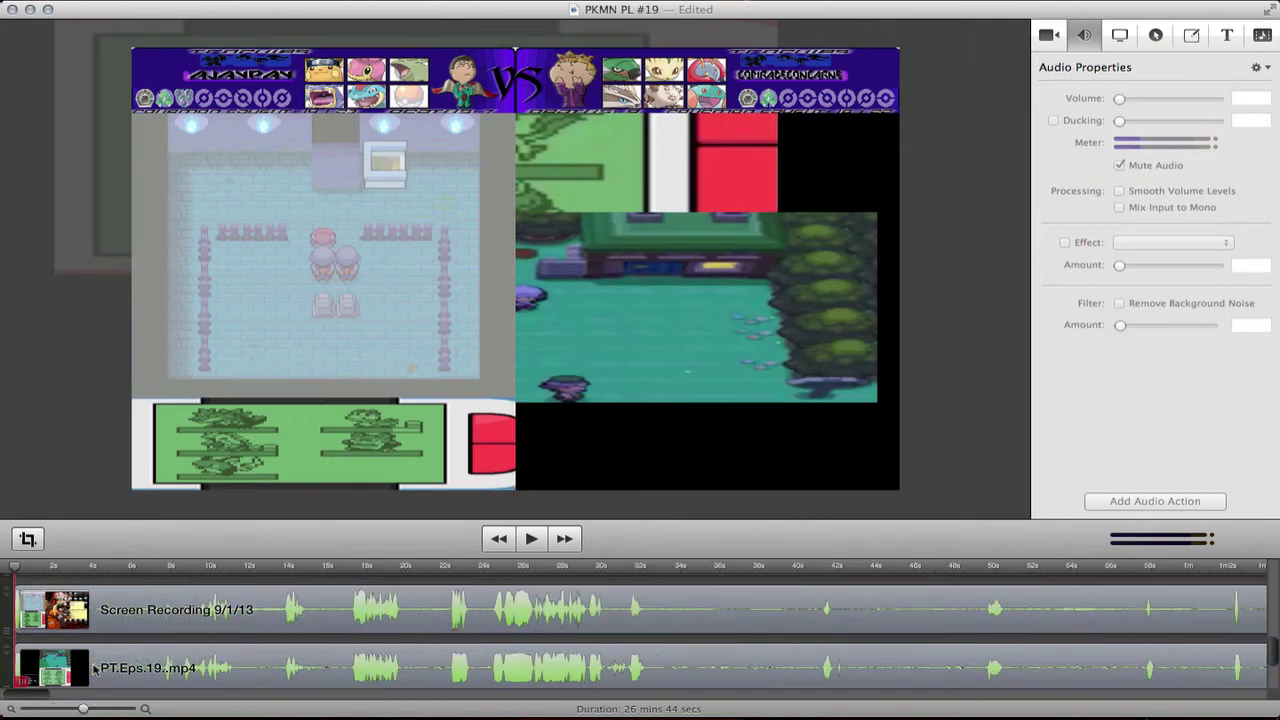
pyautogui.click(93, 668)
pyautogui.click(85, 605)
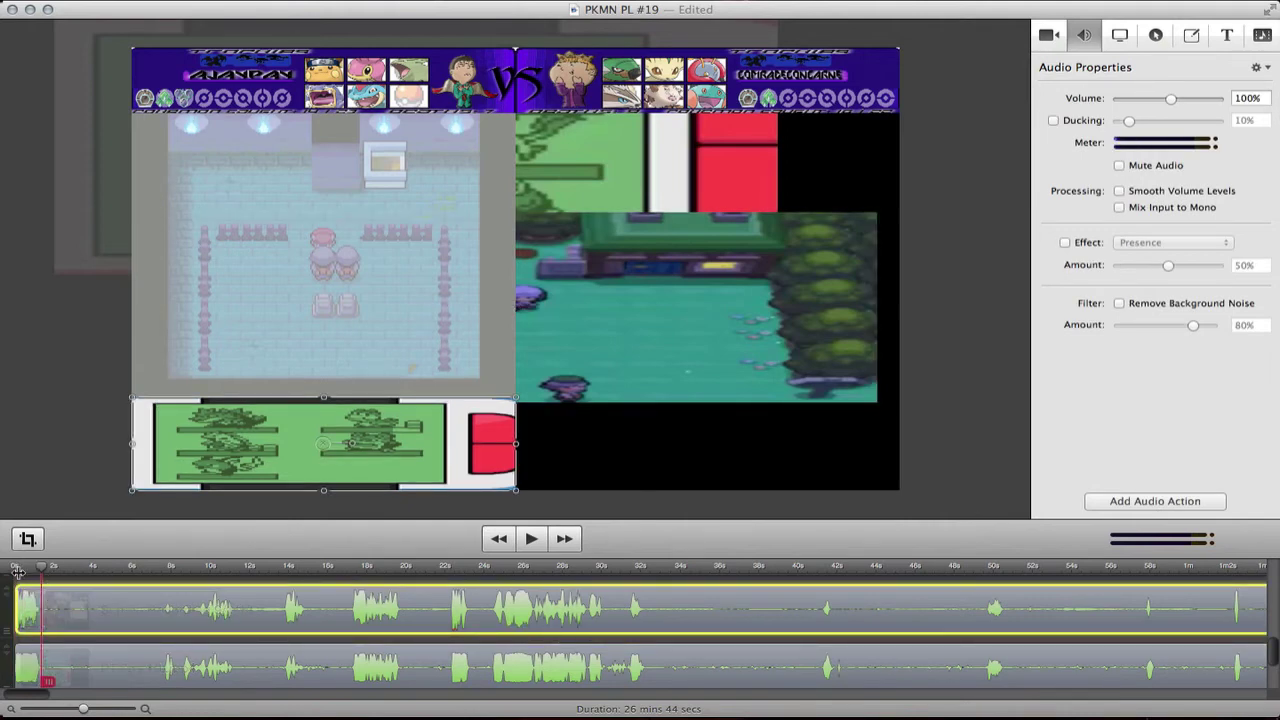
pyautogui.click(18, 570)
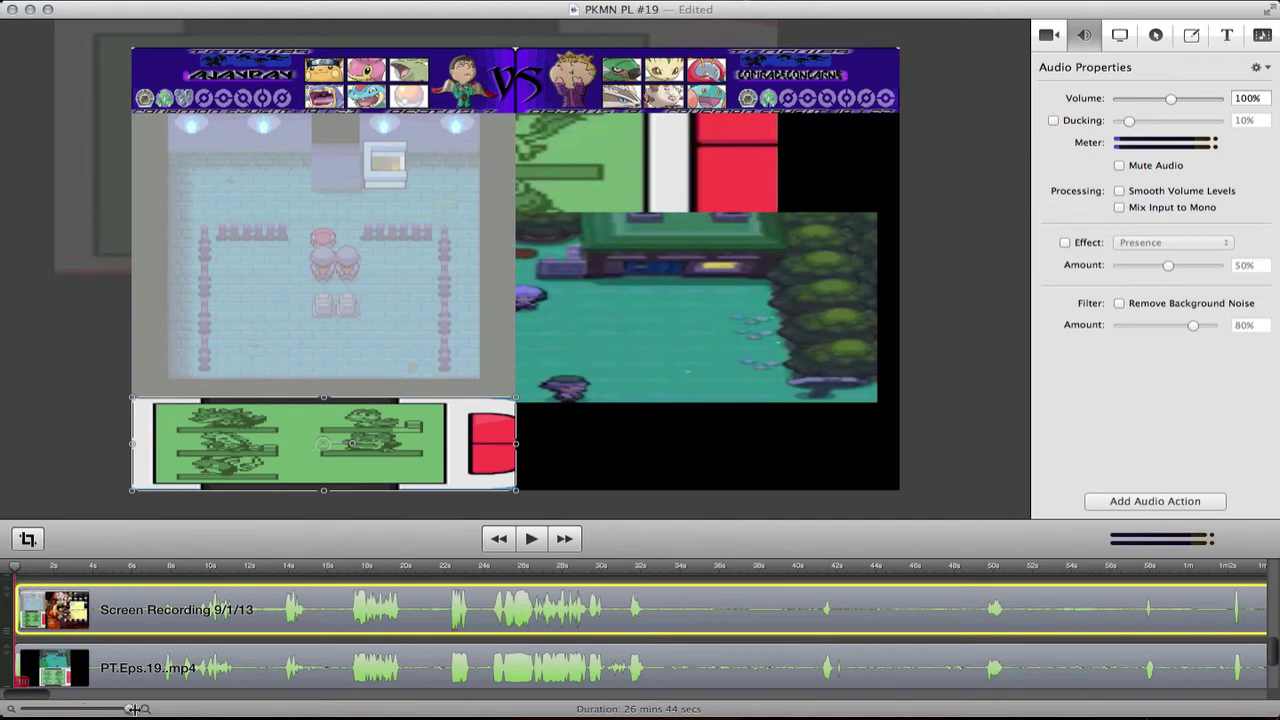
pyautogui.moveTo(133, 708); pyautogui.dragTo(128, 708)
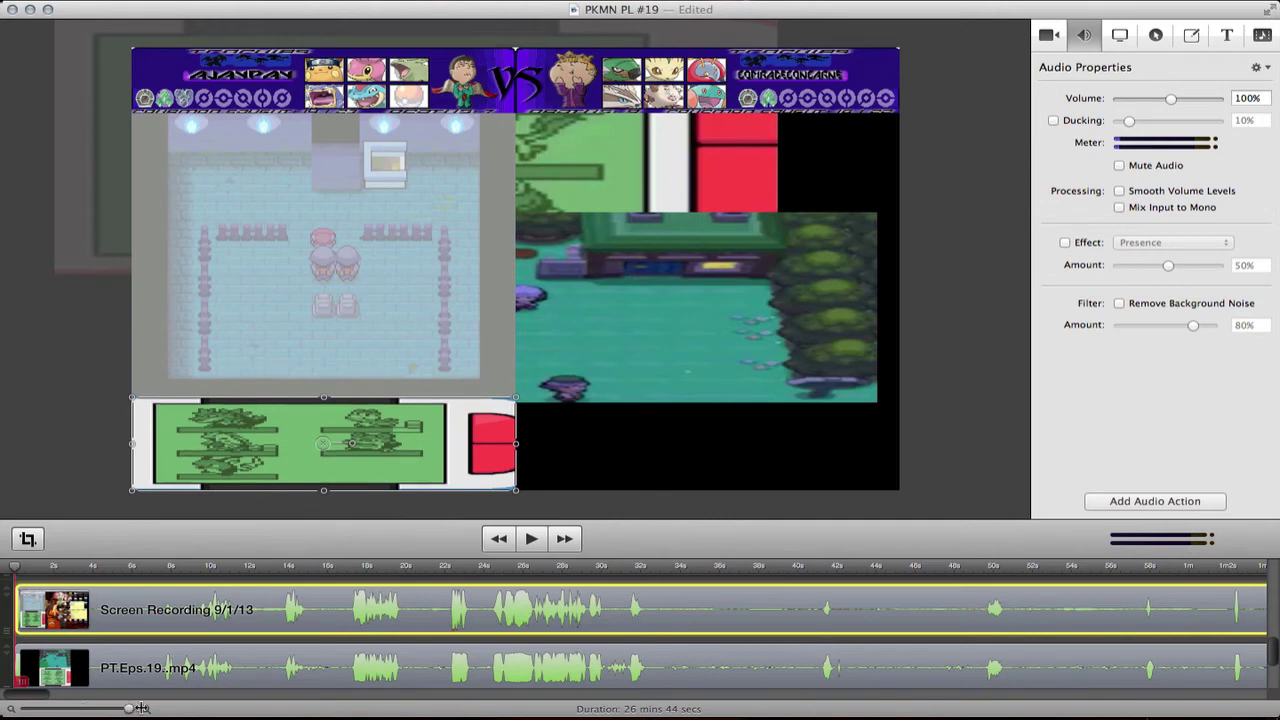
pyautogui.click(103, 670)
pyautogui.scroll(-1, 97, 645)
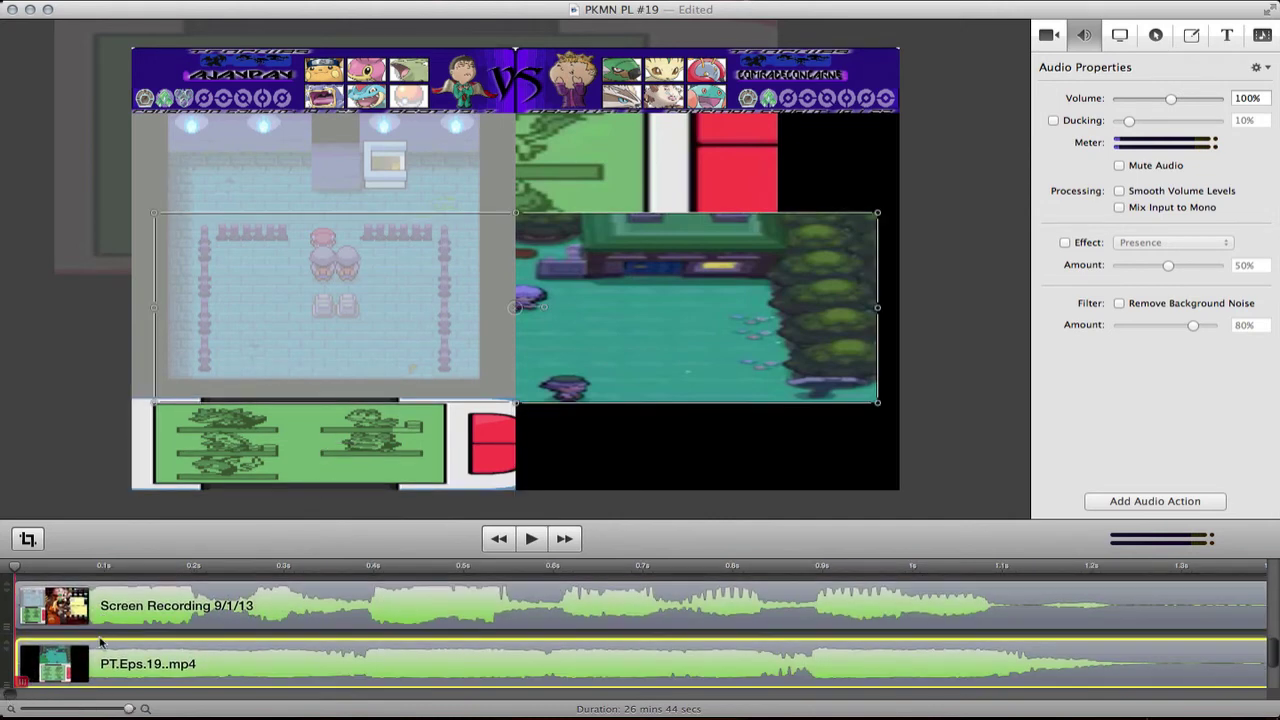
pyautogui.click(46, 574)
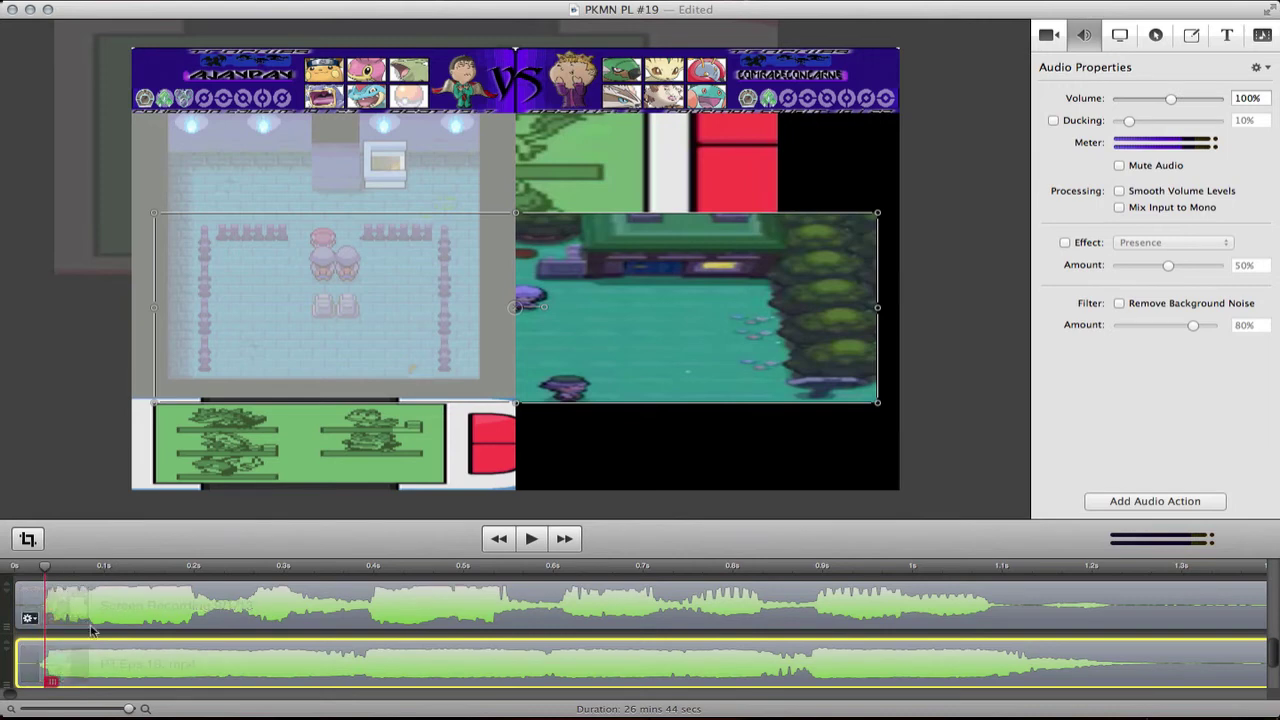
pyautogui.scroll(-2, 153, 635)
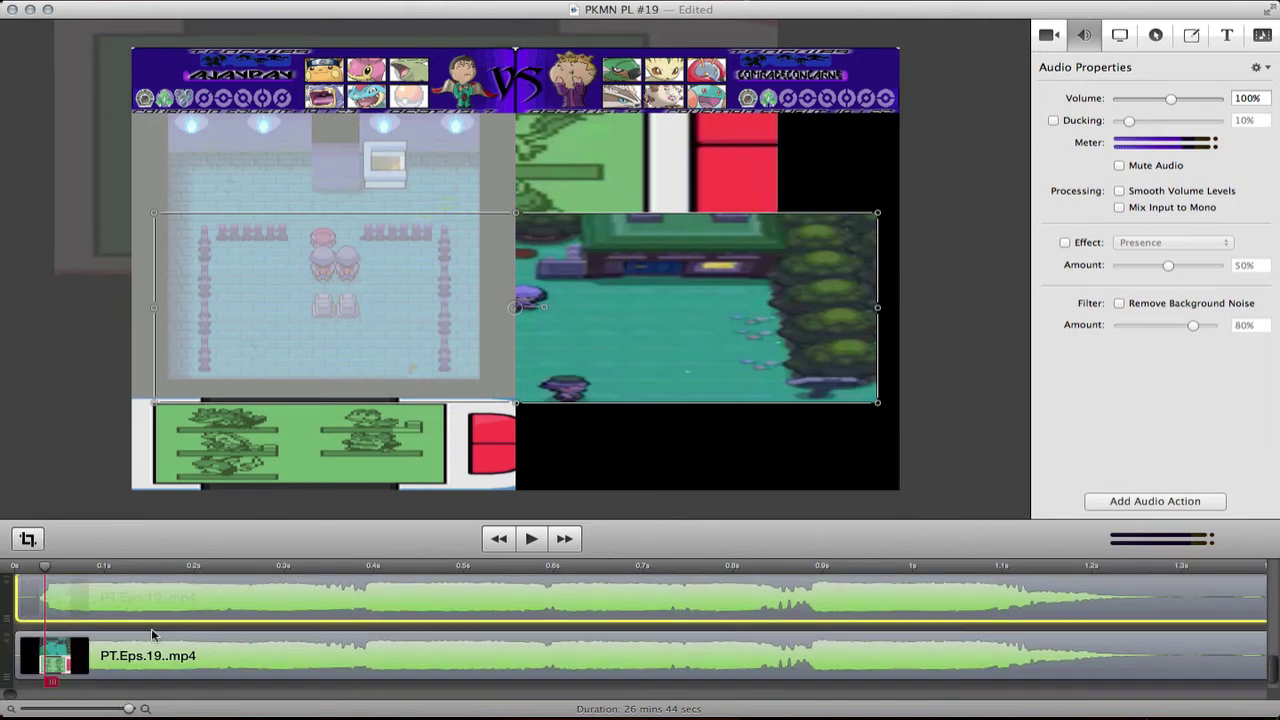
pyautogui.scroll(2, 152, 636)
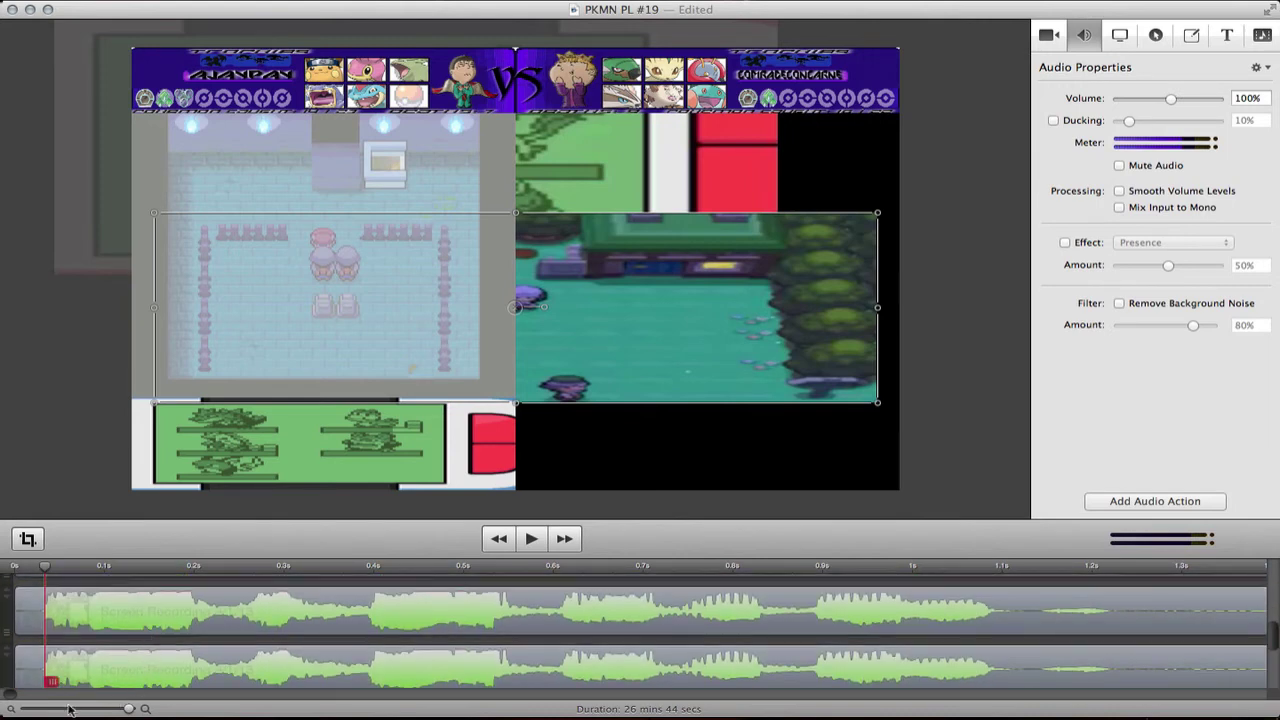
# Step: Set the audio volume of both PT.Eps.19..mp4 clips to 0
pyautogui.click(70, 708)
pyautogui.click(113, 648)
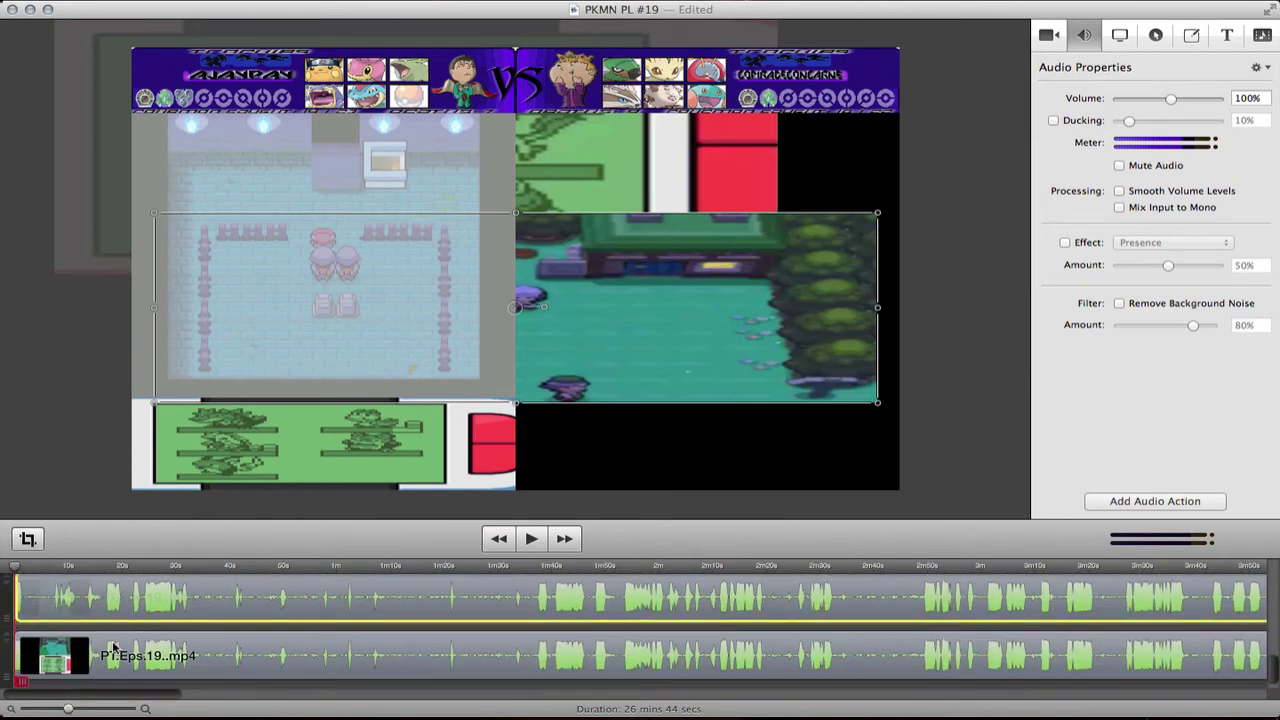
pyautogui.press('super+a')
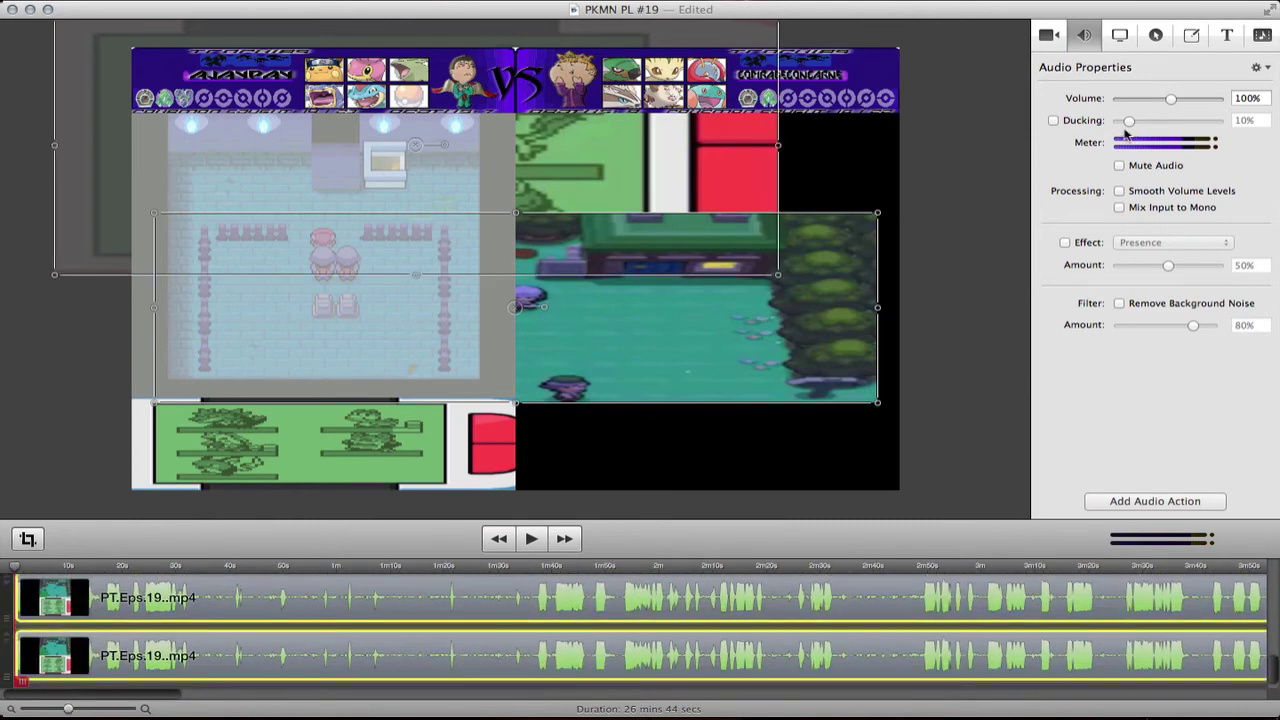
pyautogui.moveTo(1133, 99); pyautogui.dragTo(1115, 99)
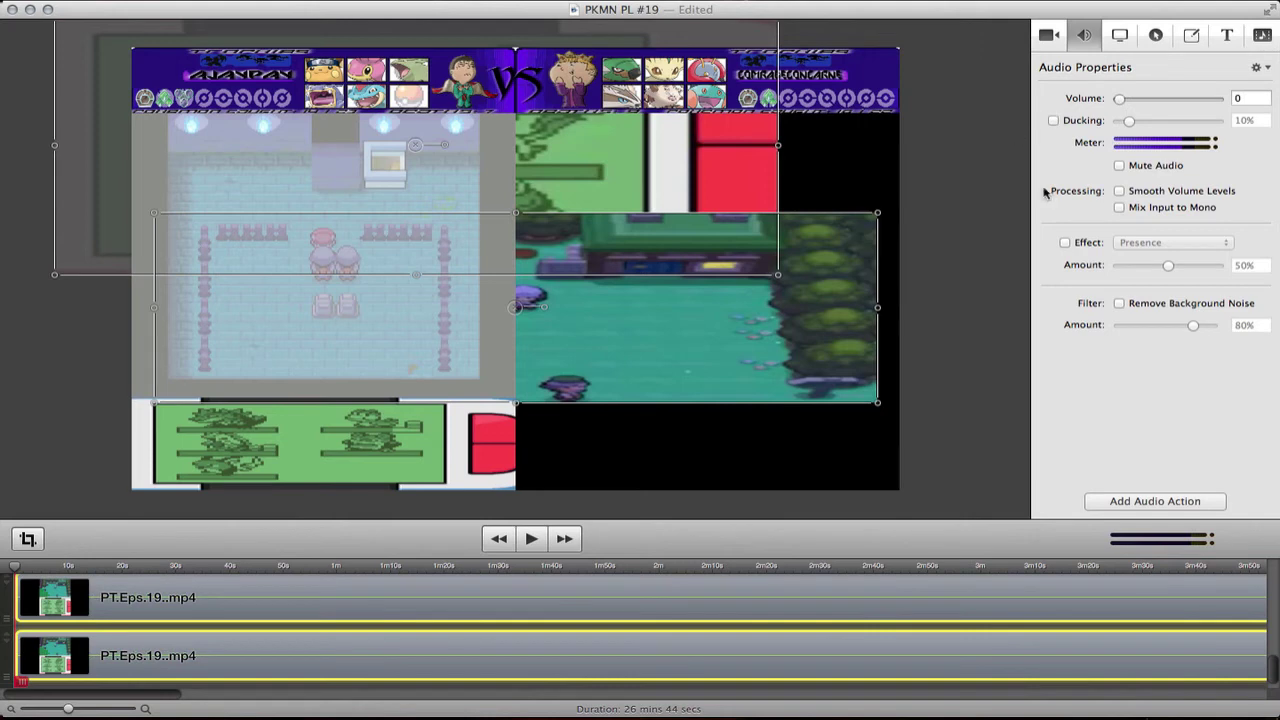
# Step: Move the overworld copy to the canvas's lower-right corner and resize it to fill the right half's width at touch-screen height
pyautogui.click(554, 337)
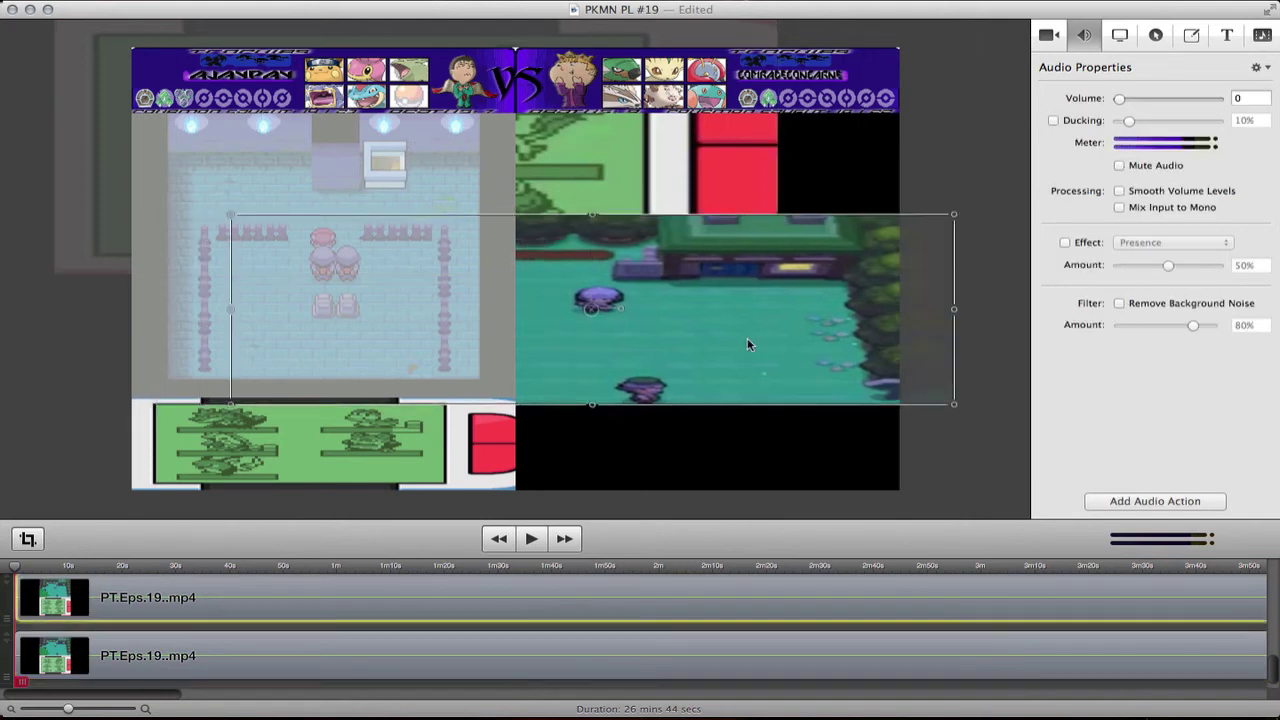
pyautogui.moveTo(554, 337); pyautogui.dragTo(559, 414)
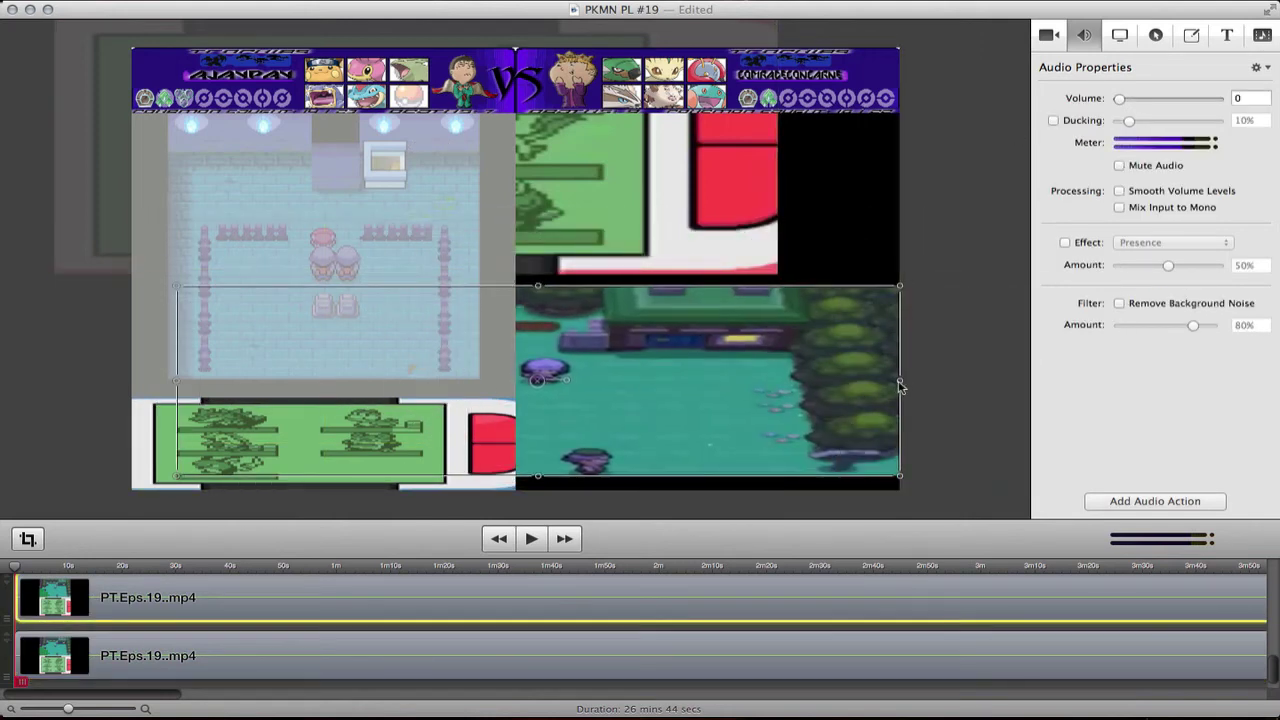
pyautogui.moveTo(900, 385); pyautogui.dragTo(855, 381)
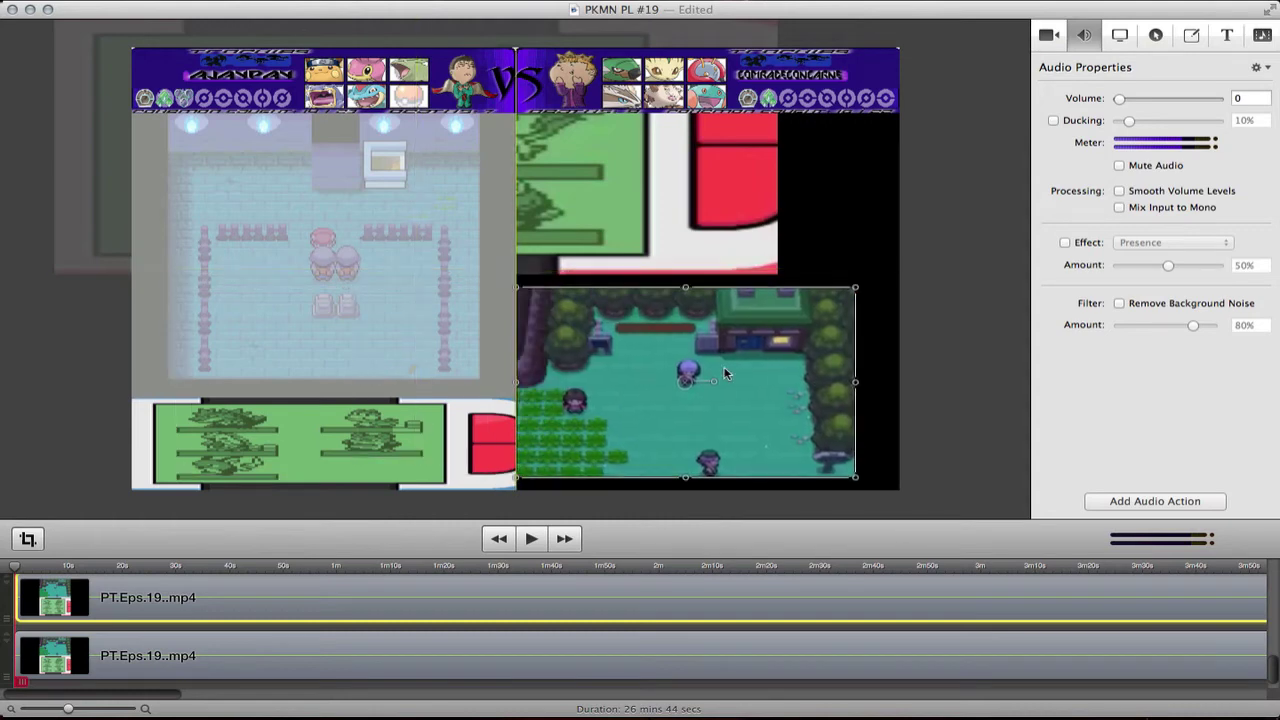
pyautogui.moveTo(726, 372); pyautogui.dragTo(713, 378)
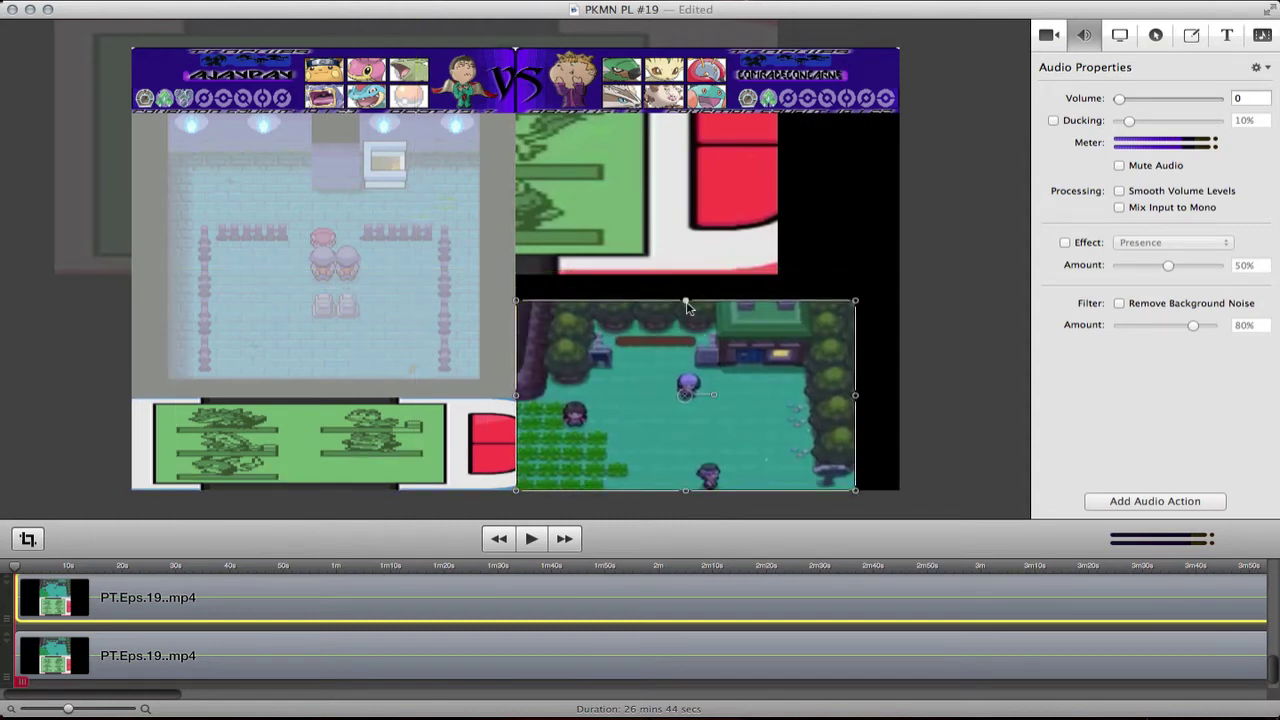
pyautogui.moveTo(686, 303); pyautogui.dragTo(686, 398)
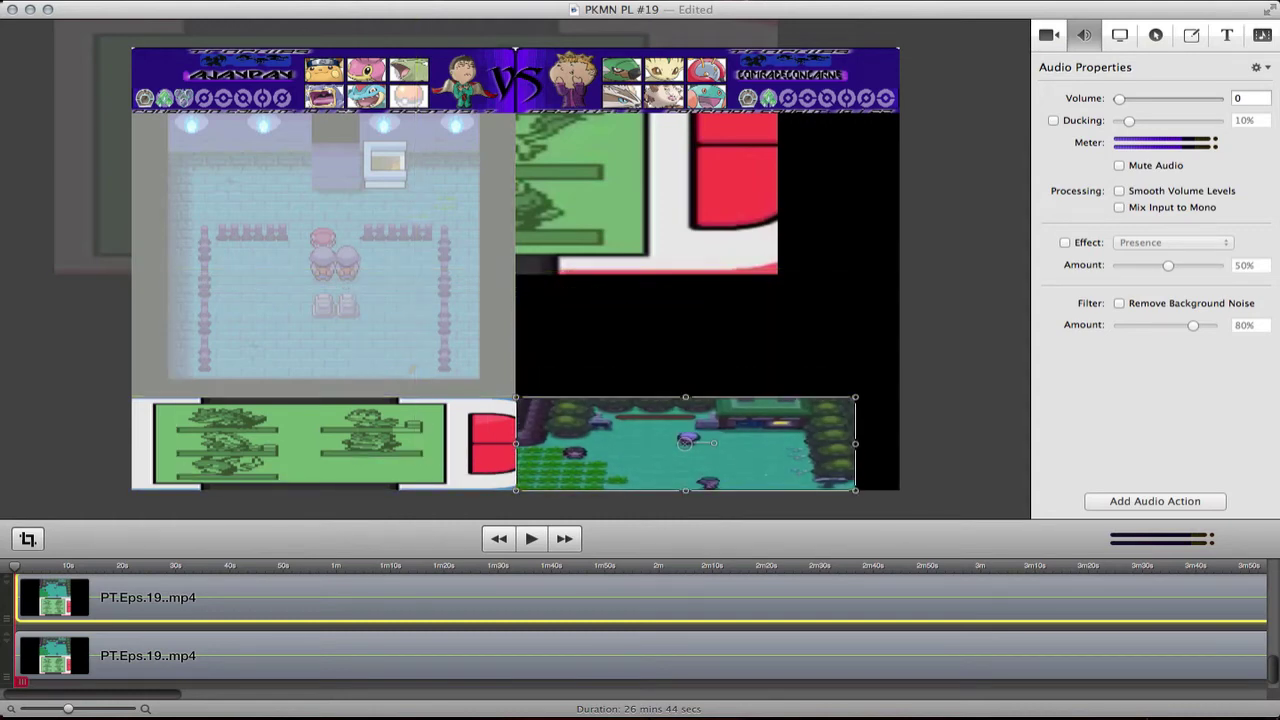
pyautogui.click(765, 2)
pyautogui.moveTo(856, 446); pyautogui.dragTo(896, 448)
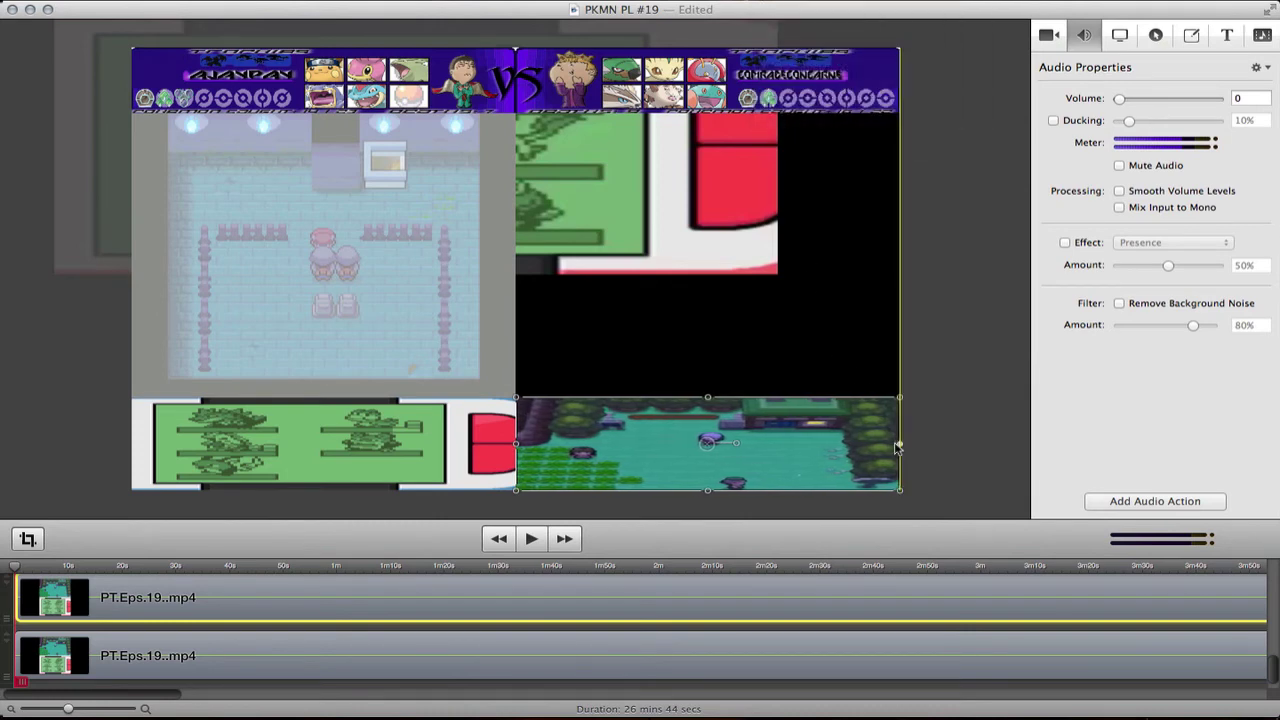
# Step: Set the overworld copy aside and fit the touch-screen copy into the canvas's lower-right area, matching the neighbouring touch screen's height
pyautogui.click(590, 176)
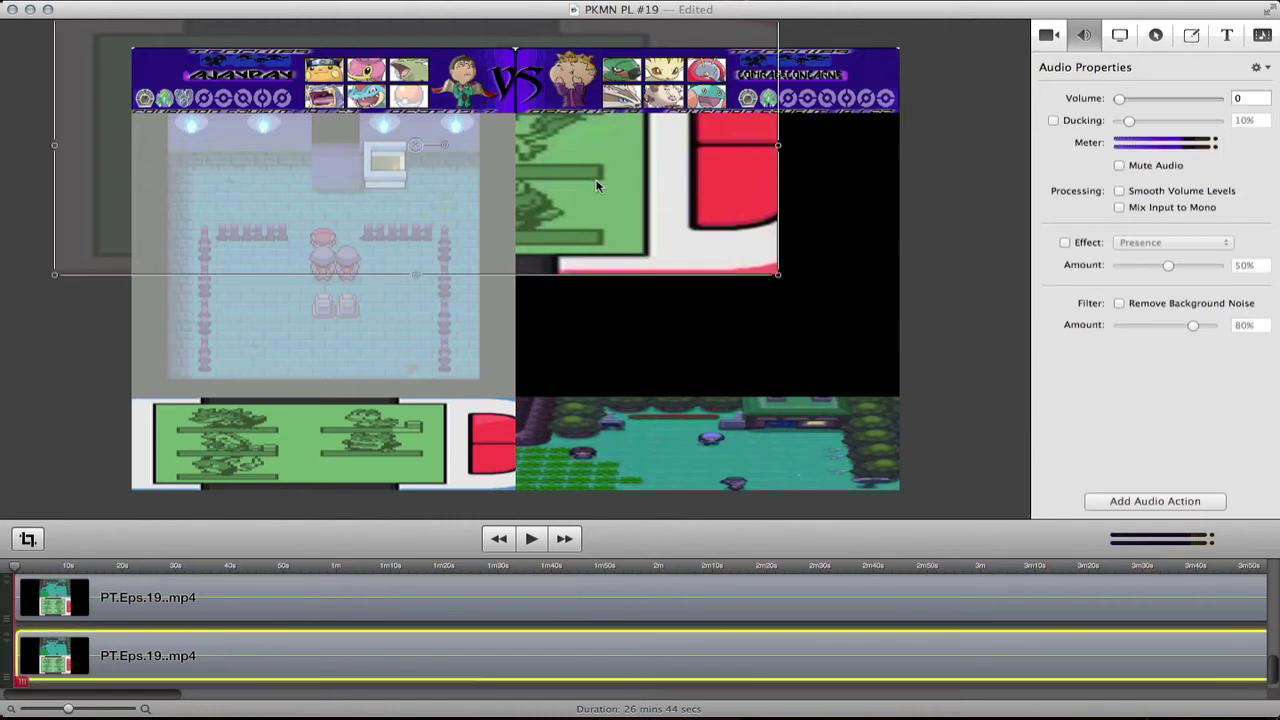
pyautogui.moveTo(698, 426); pyautogui.dragTo(985, 197)
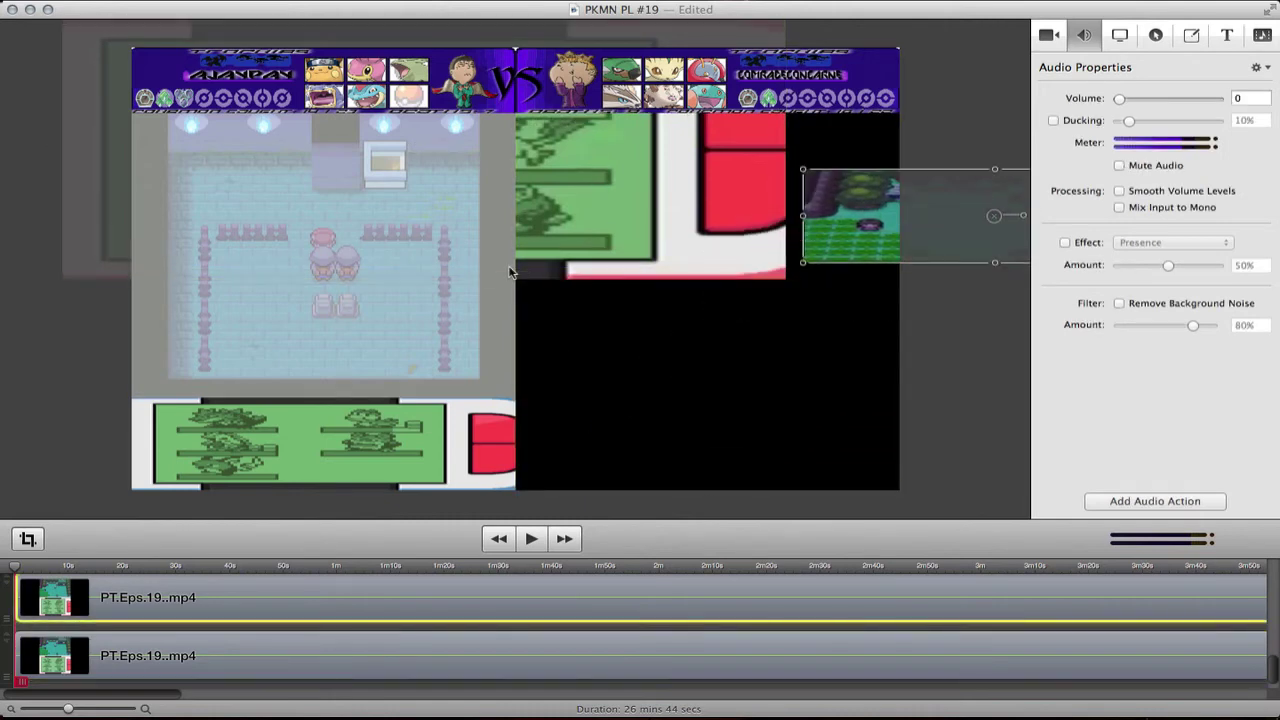
pyautogui.moveTo(562, 238); pyautogui.dragTo(743, 420)
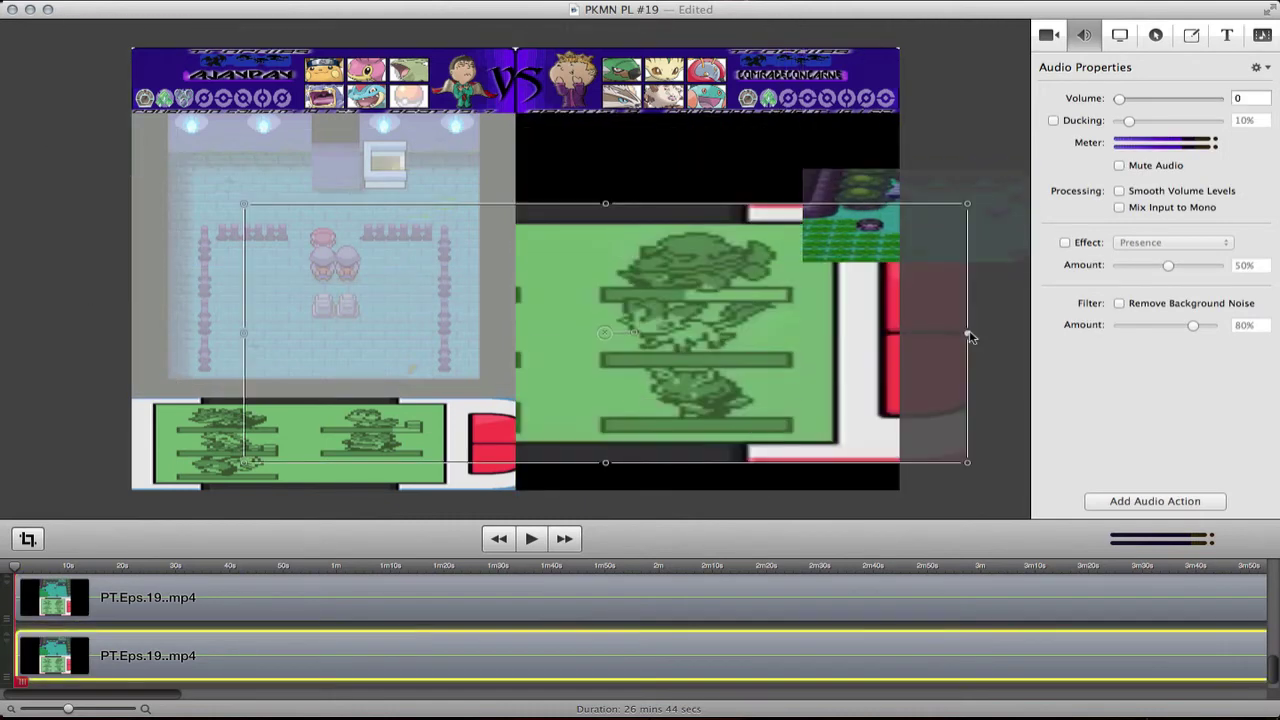
pyautogui.moveTo(970, 337); pyautogui.dragTo(848, 395)
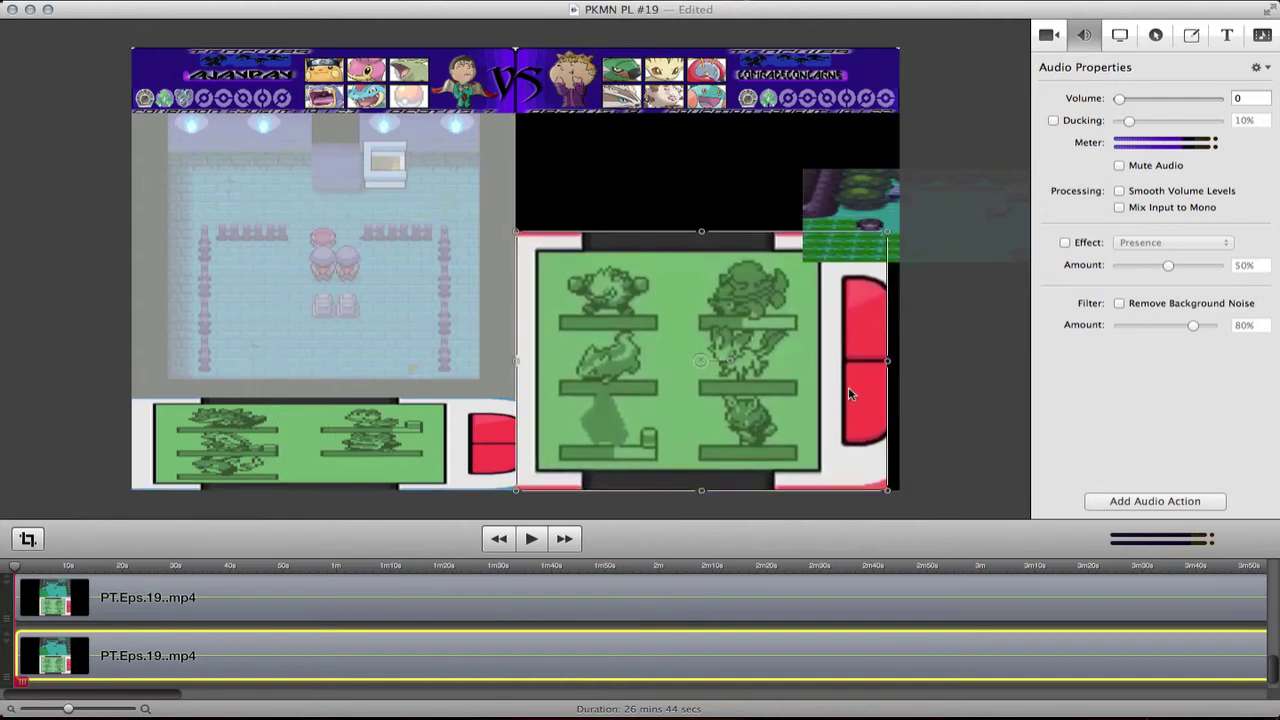
pyautogui.moveTo(702, 237); pyautogui.dragTo(702, 397)
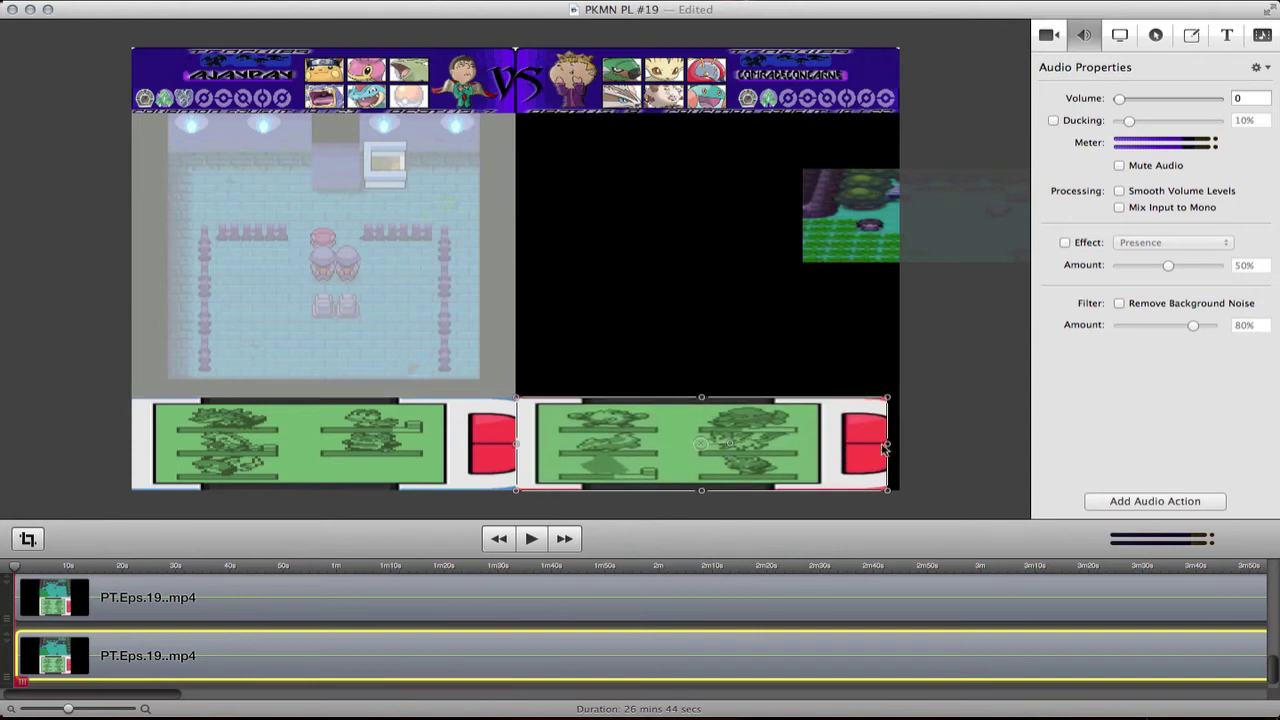
pyautogui.moveTo(889, 447); pyautogui.dragTo(900, 447)
# Step: Place the overworld copy directly above the right touch screen and stretch it up to the banner's lower edge
pyautogui.click(934, 248)
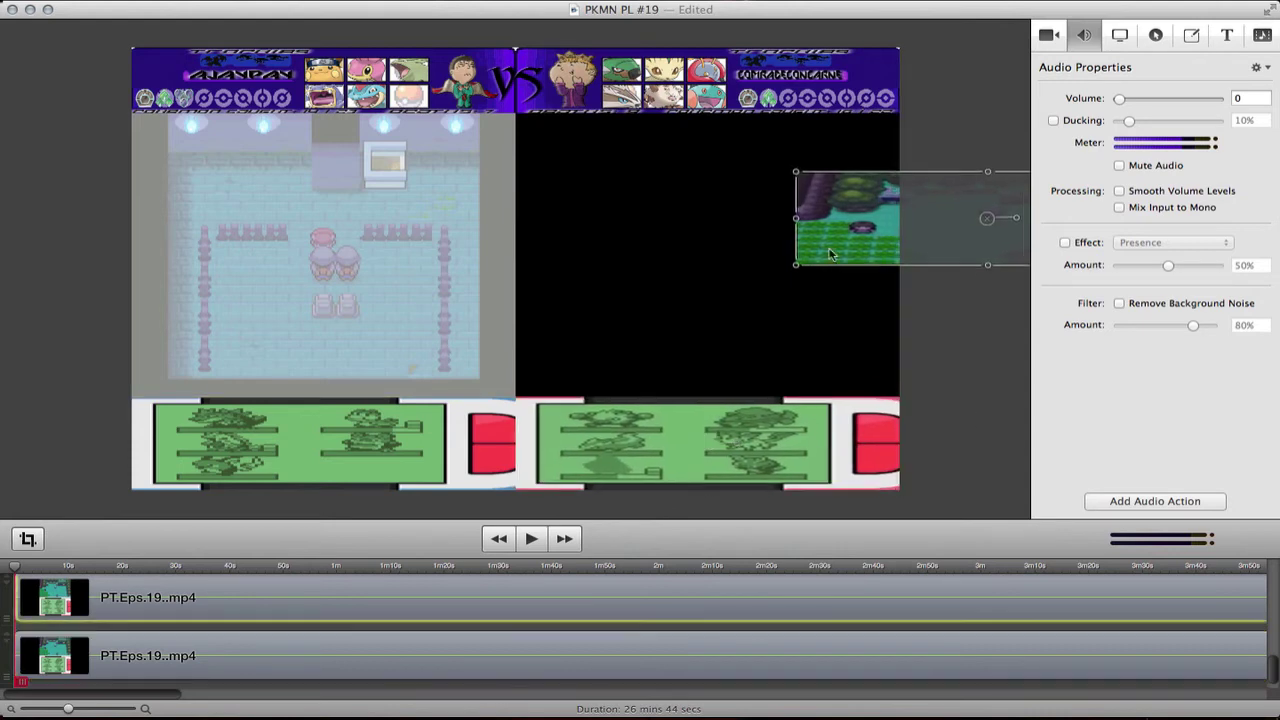
pyautogui.moveTo(934, 248); pyautogui.dragTo(641, 376)
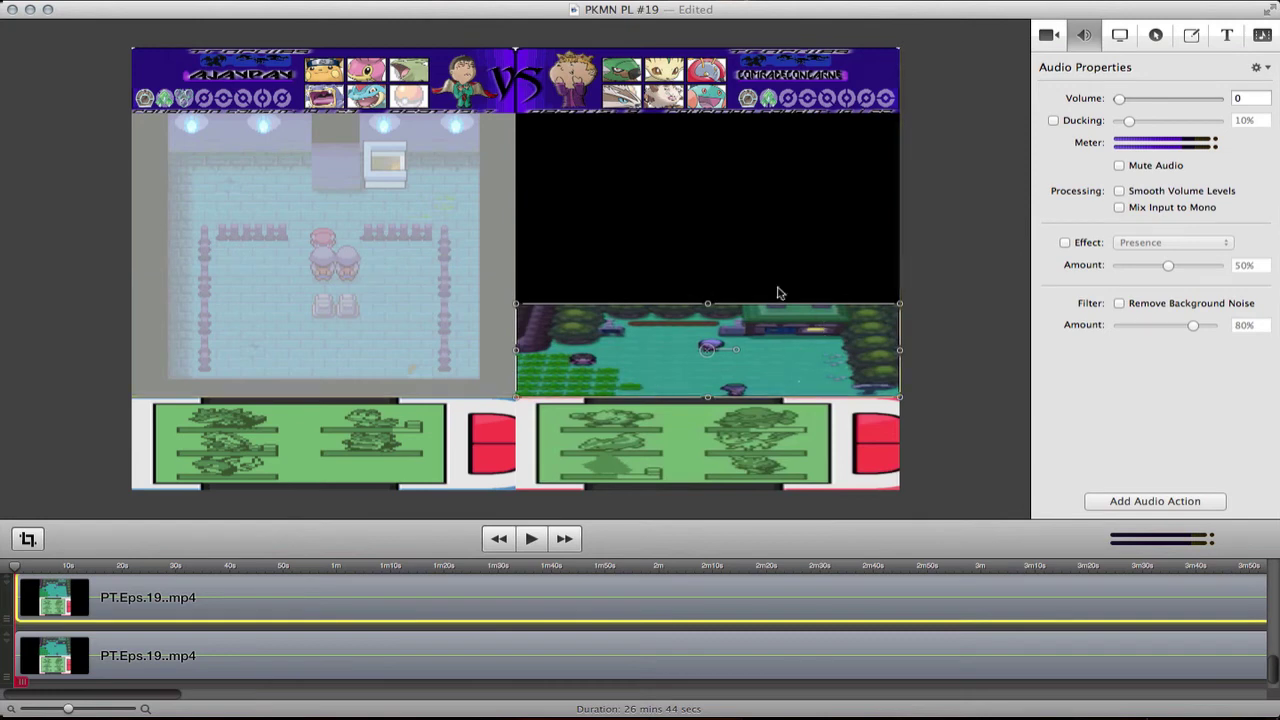
pyautogui.moveTo(707, 303); pyautogui.dragTo(718, 117)
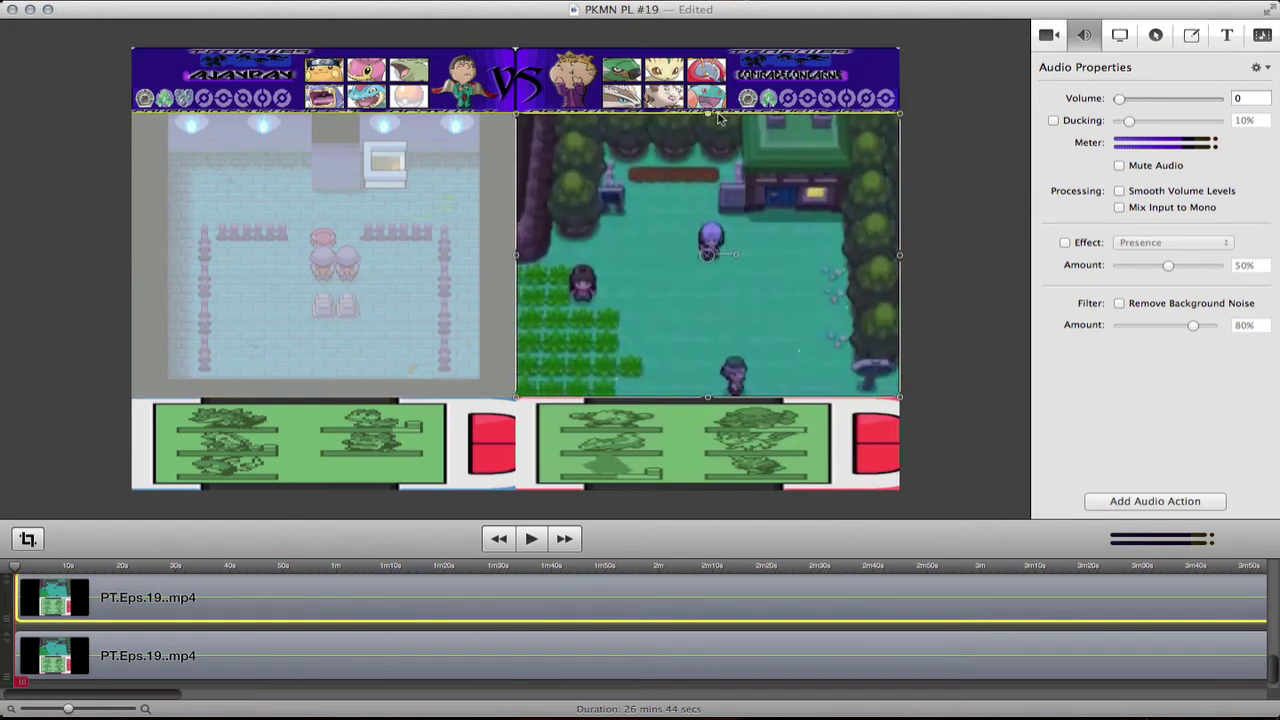
pyautogui.click(990, 350)
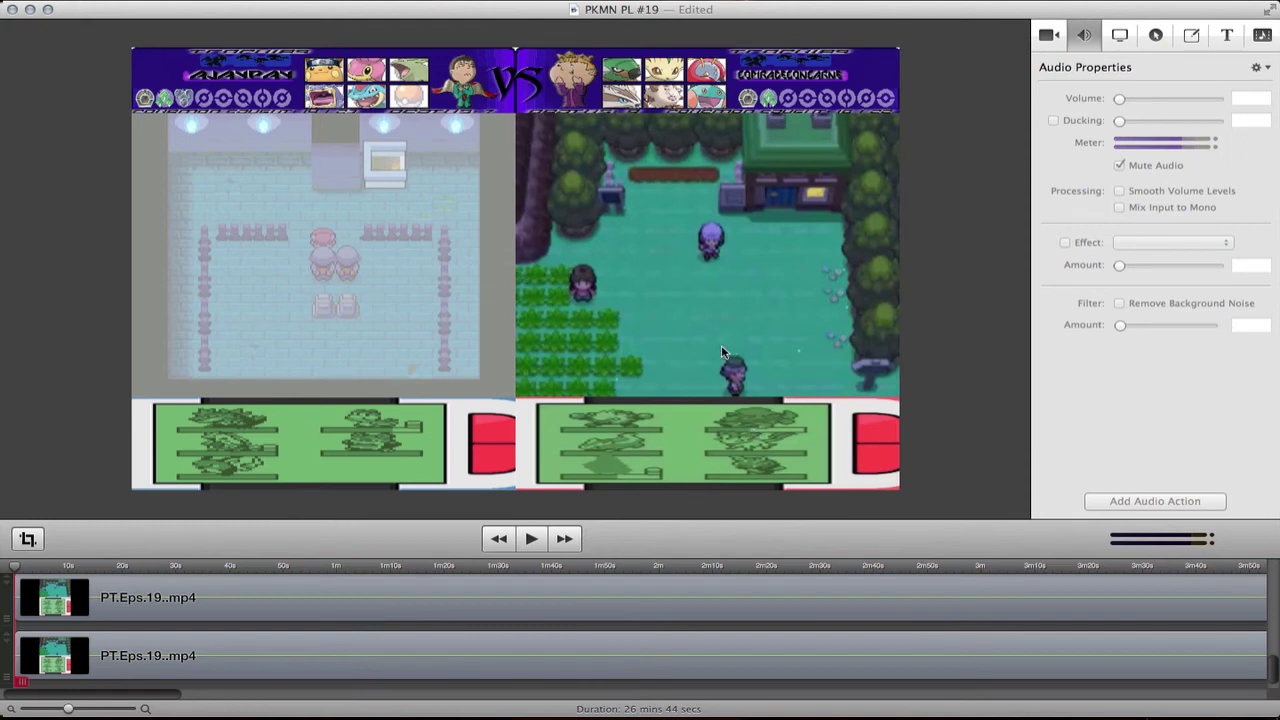
# Step: Preview the opening of the side-by-side layout and review the Screen Recording 9/1/13 tracks
pyautogui.press('space')
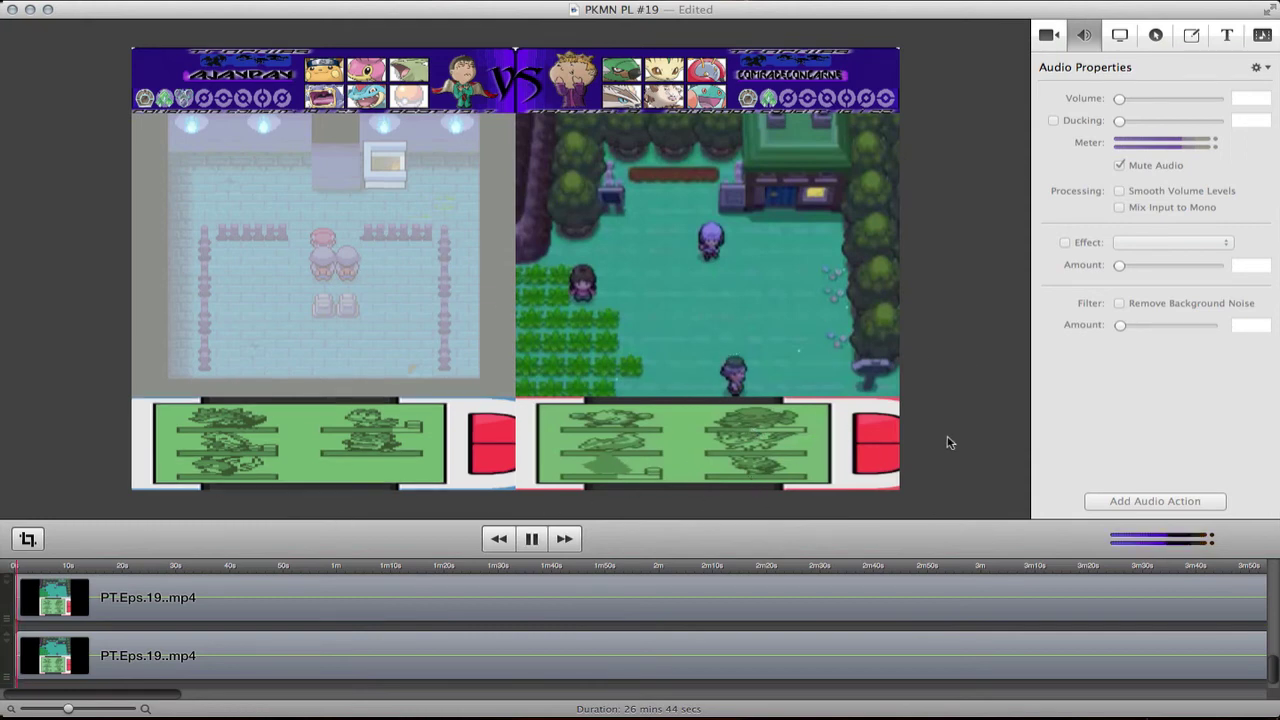
pyautogui.press('space')
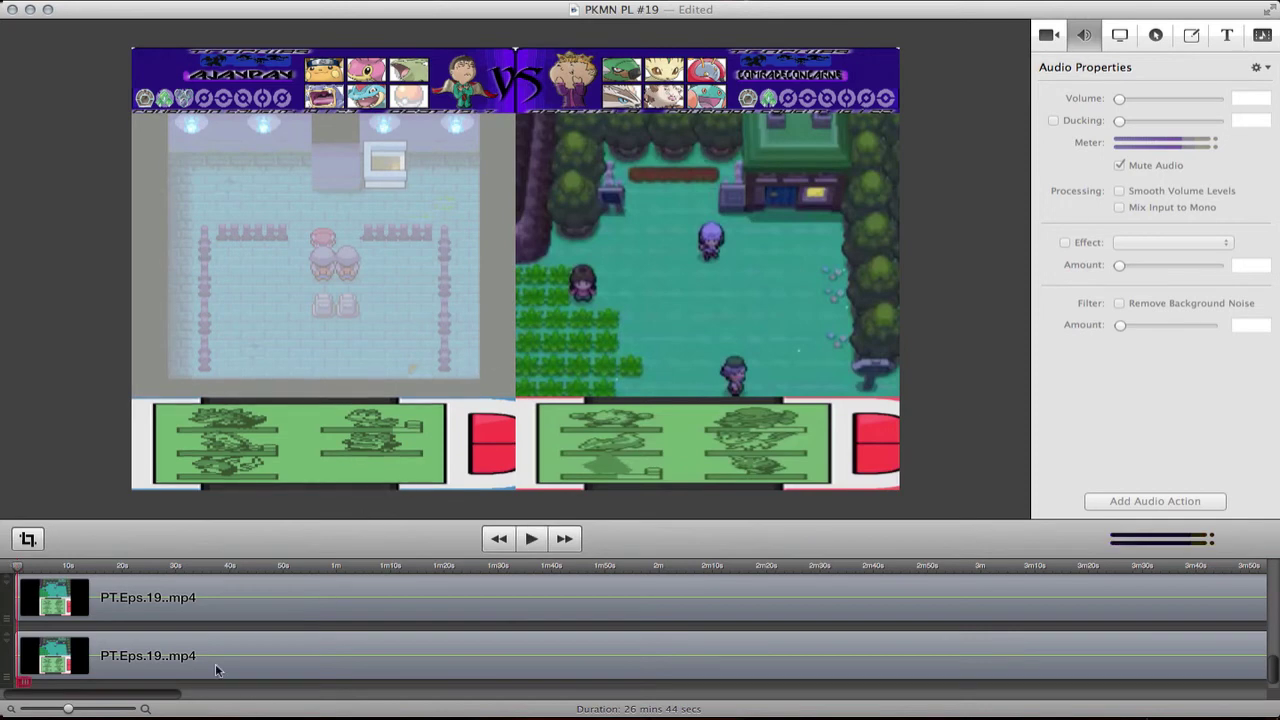
pyautogui.scroll(5, 215, 669)
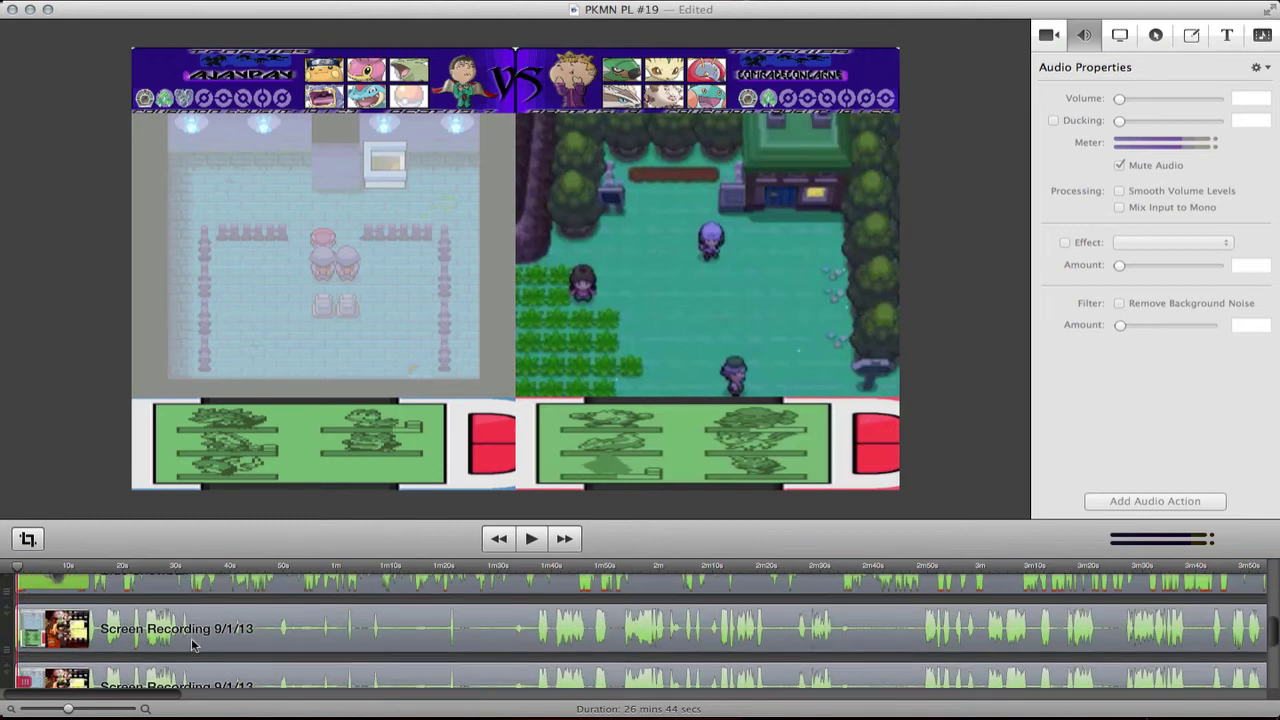
pyautogui.scroll(5, 195, 642)
pyautogui.scroll(-5, 470, 643)
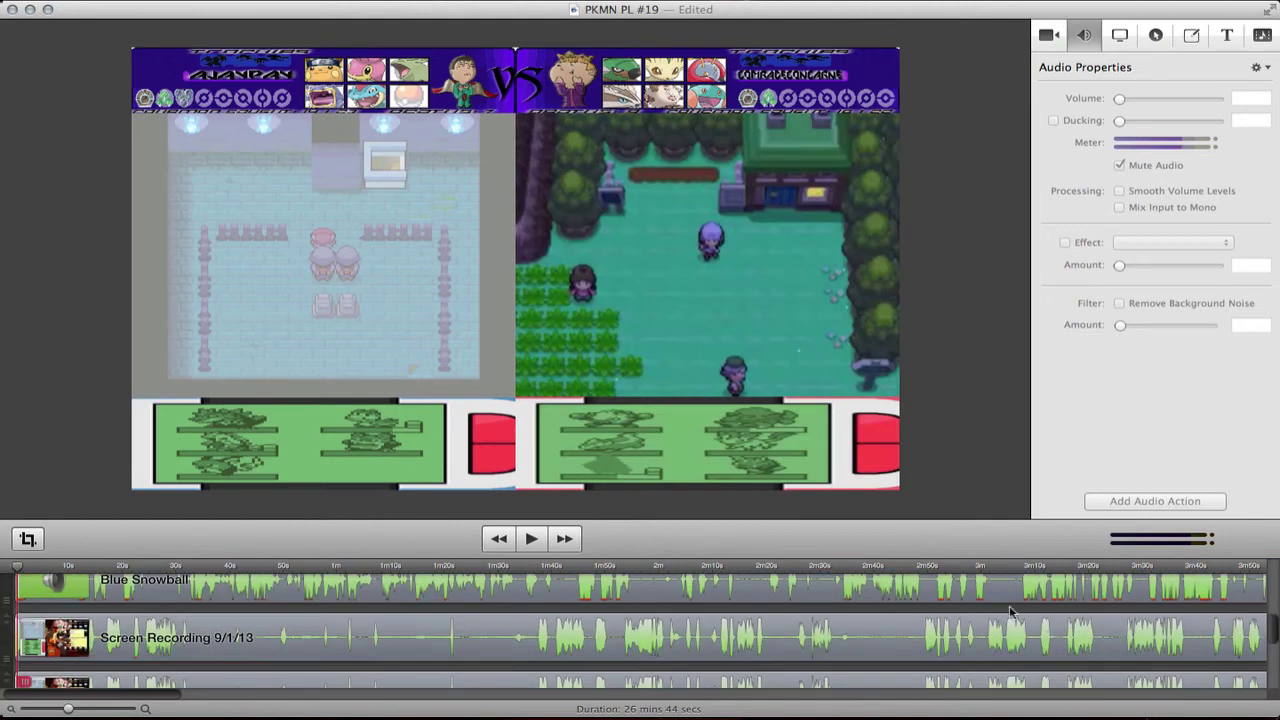
pyautogui.scroll(2, 518, 592)
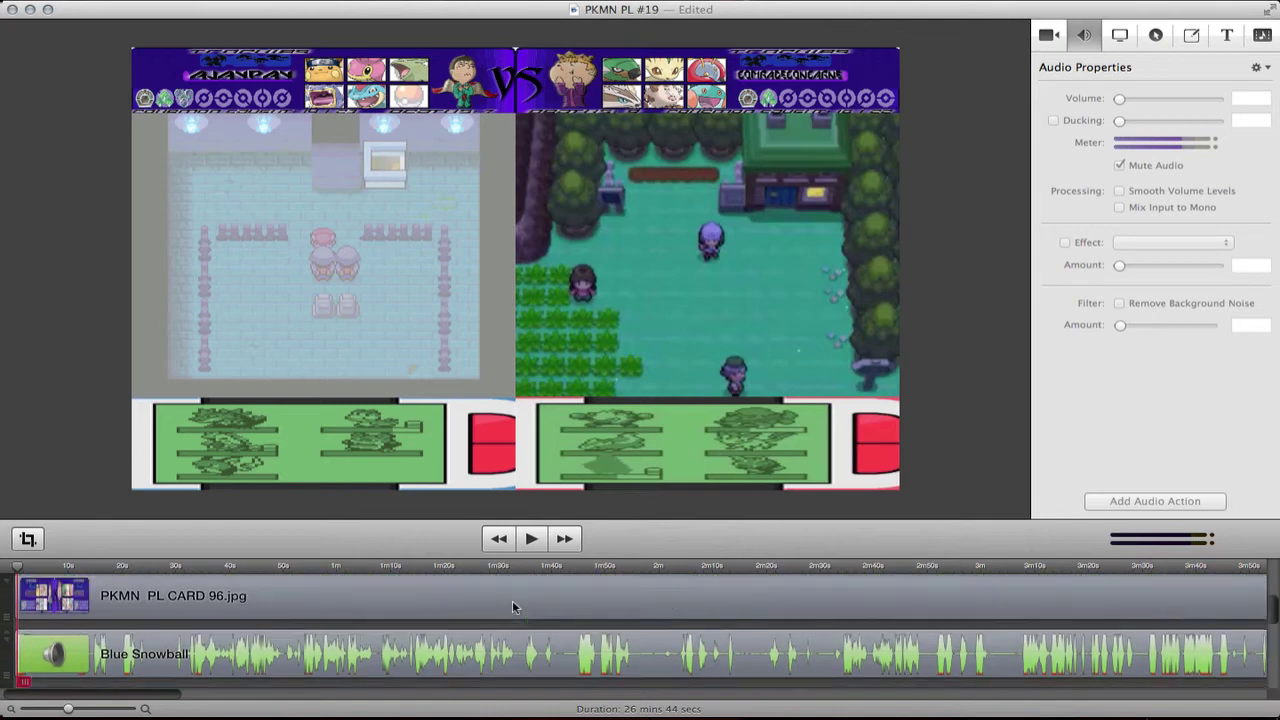
pyautogui.scroll(-2, 418, 628)
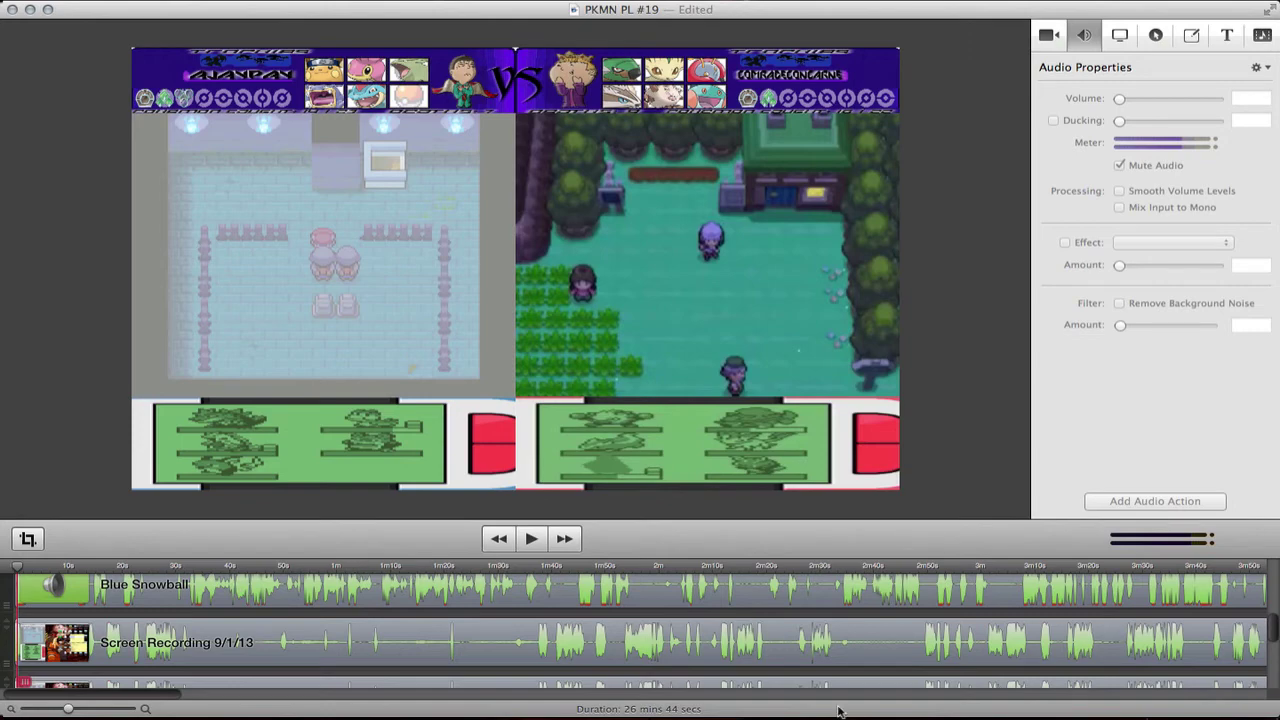
# Step: Switch to Photoshop Elements, bring up PKMN PL CARD.psd and hide the 313-Volbeat layer
pyautogui.click(1130, 695)
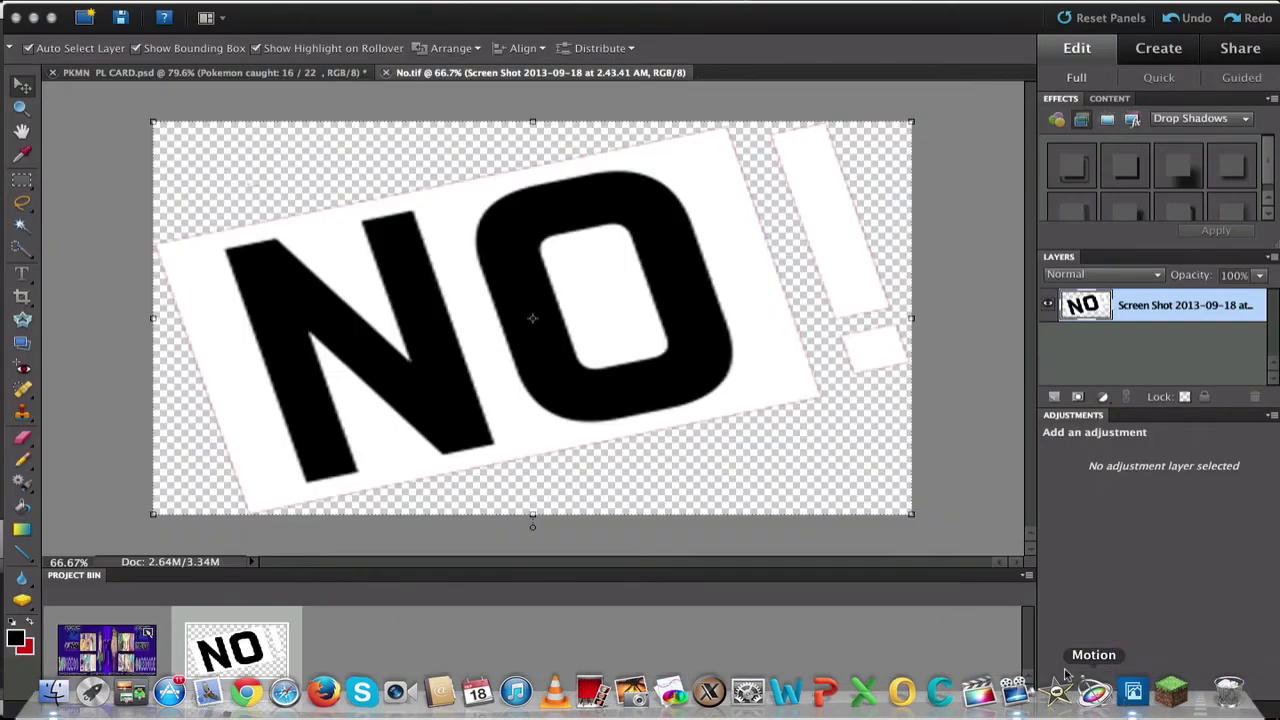
pyautogui.click(335, 76)
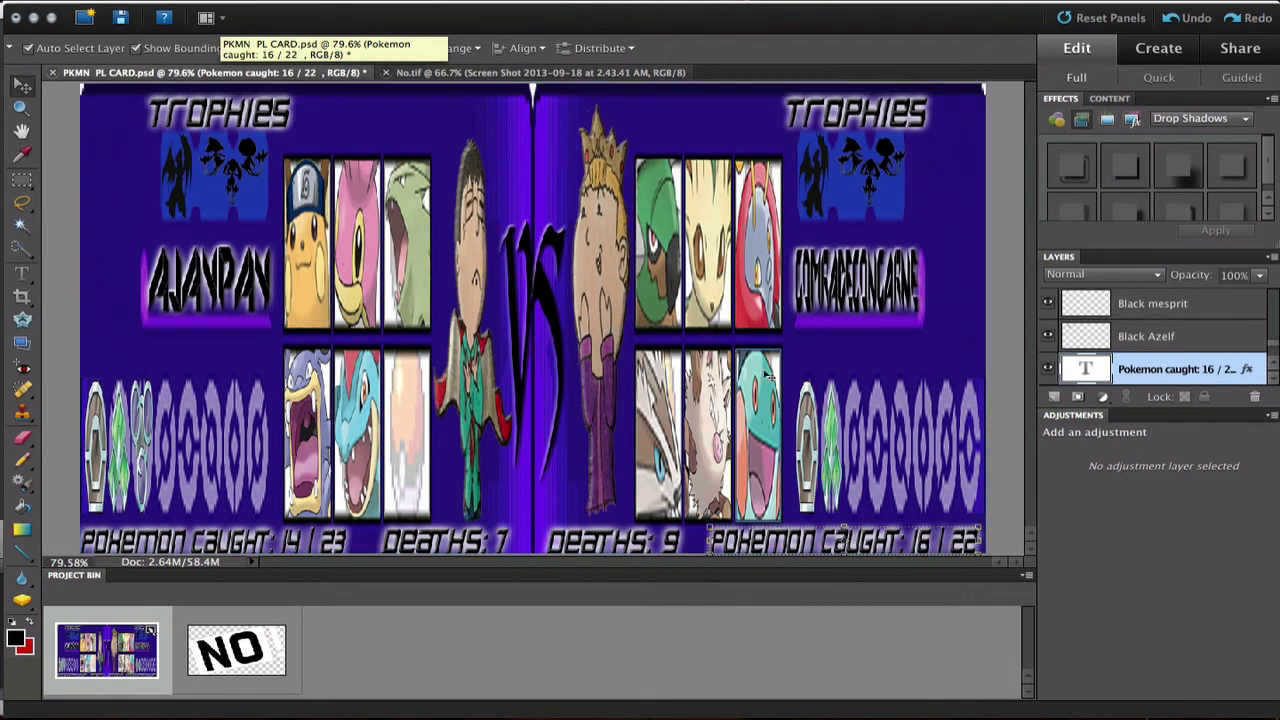
pyautogui.click(770, 289)
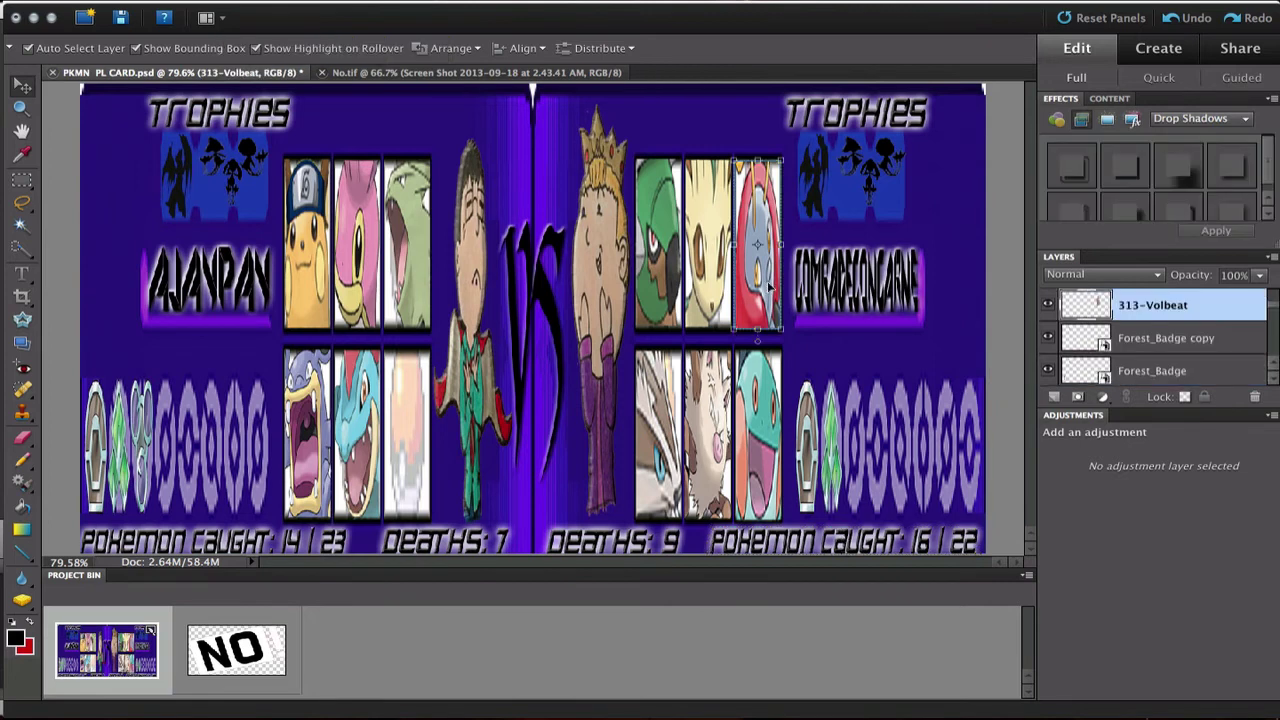
pyautogui.click(1049, 305)
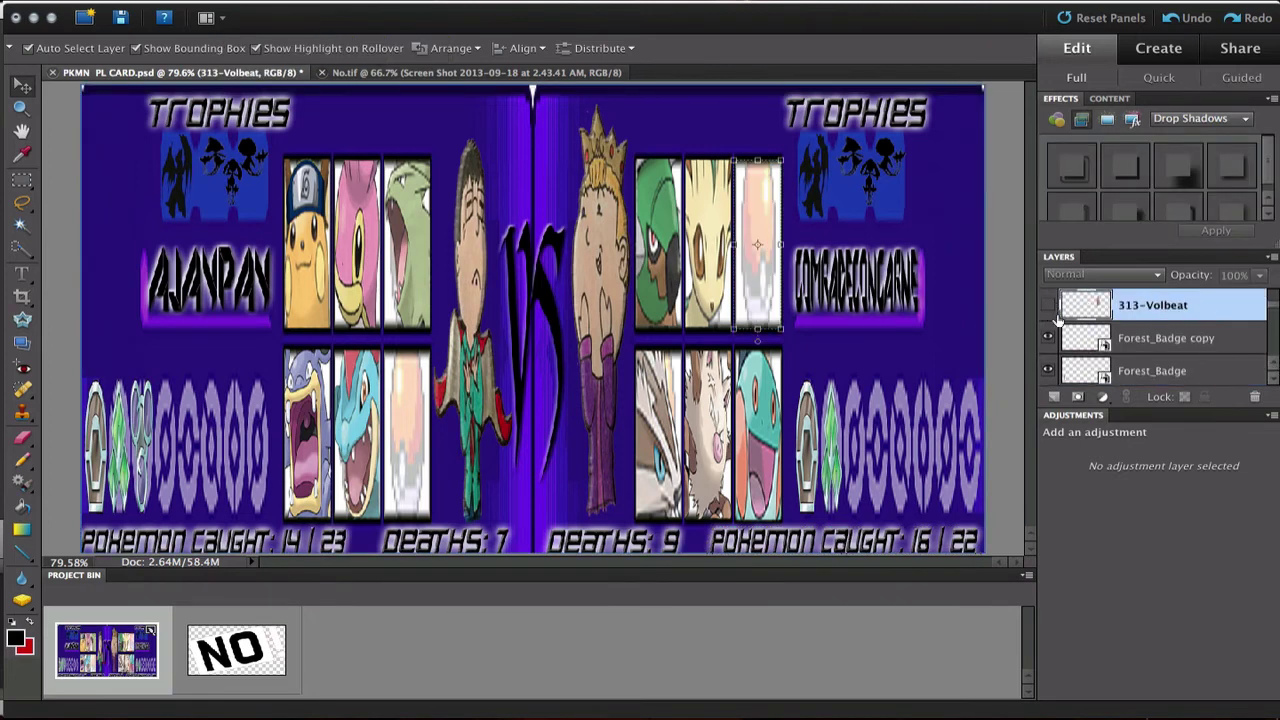
# Step: Try placing torterra.png from the PKMN PL folder in the card, then discard it
pyautogui.click(300, 2)
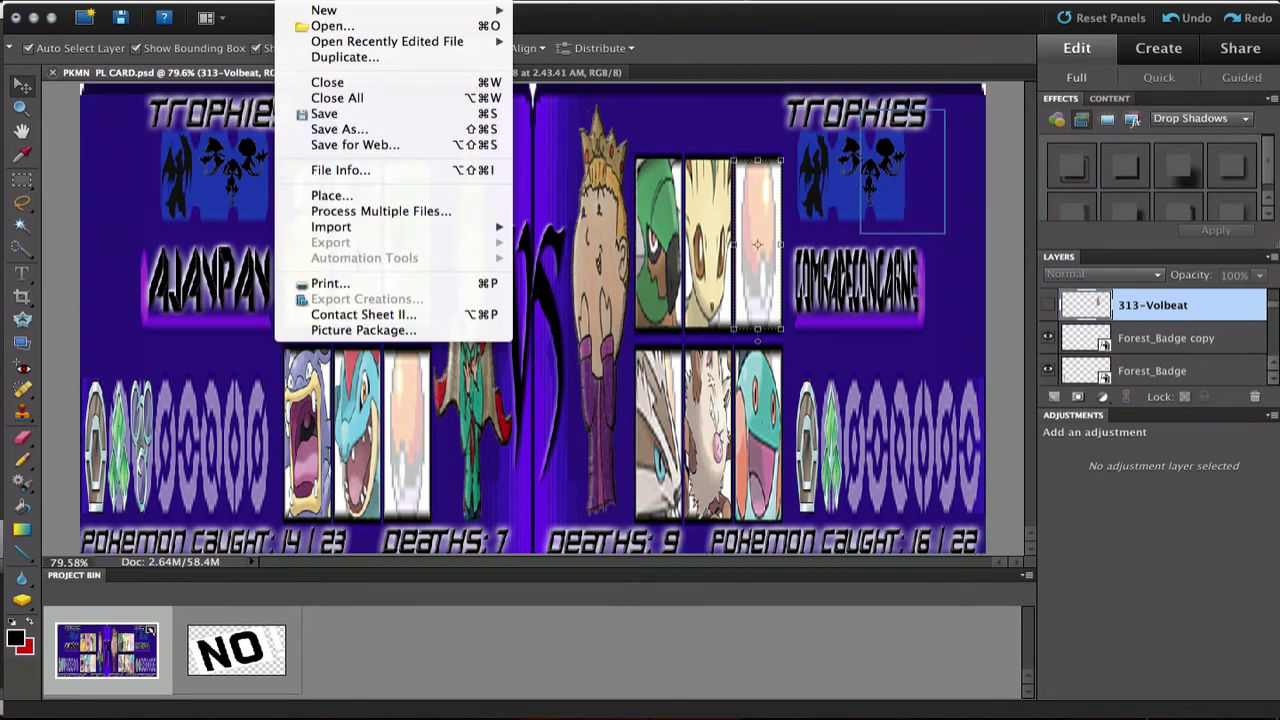
pyautogui.click(330, 196)
pyautogui.scroll(-3, 657, 236)
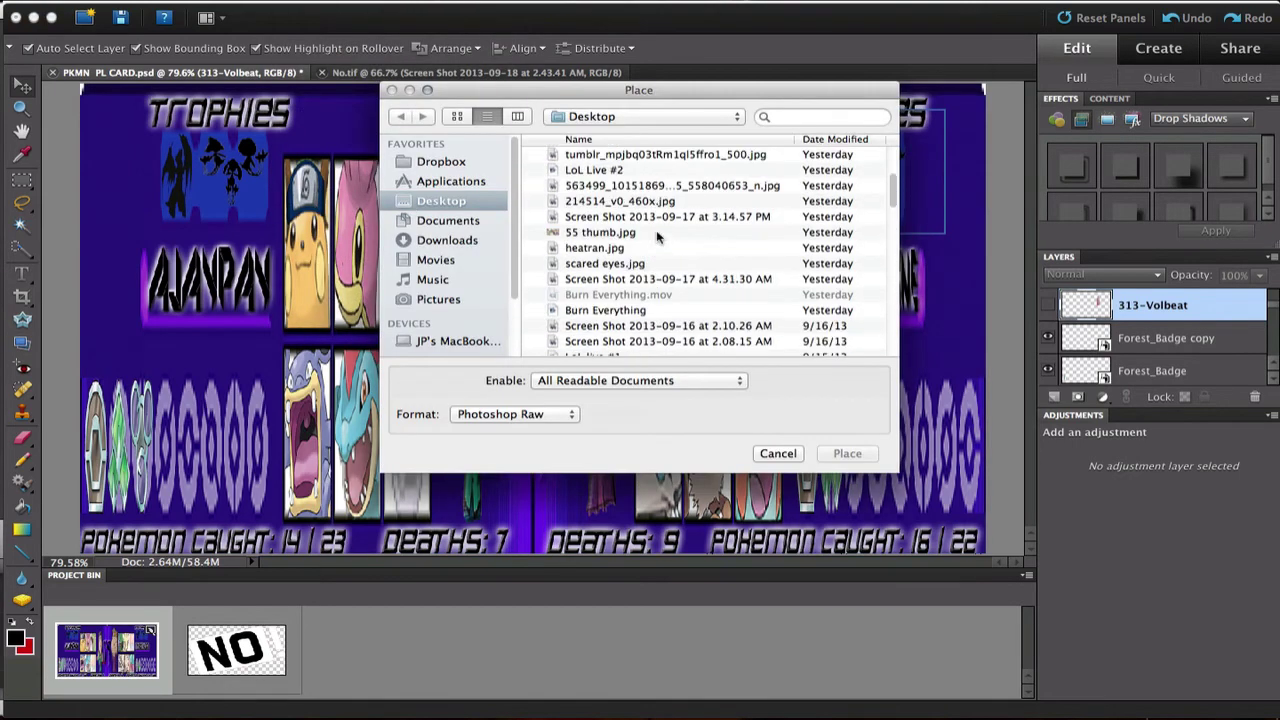
pyautogui.click(636, 120)
pyautogui.click(633, 240)
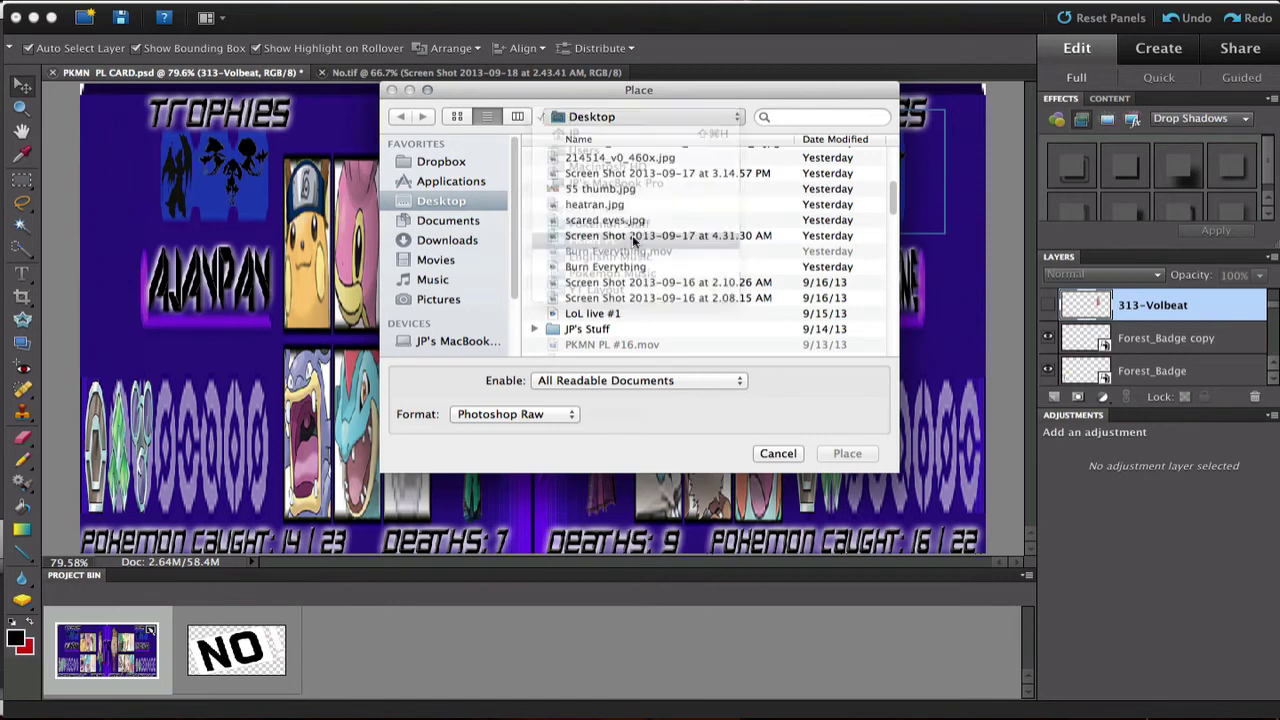
pyautogui.scroll(1, 680, 297)
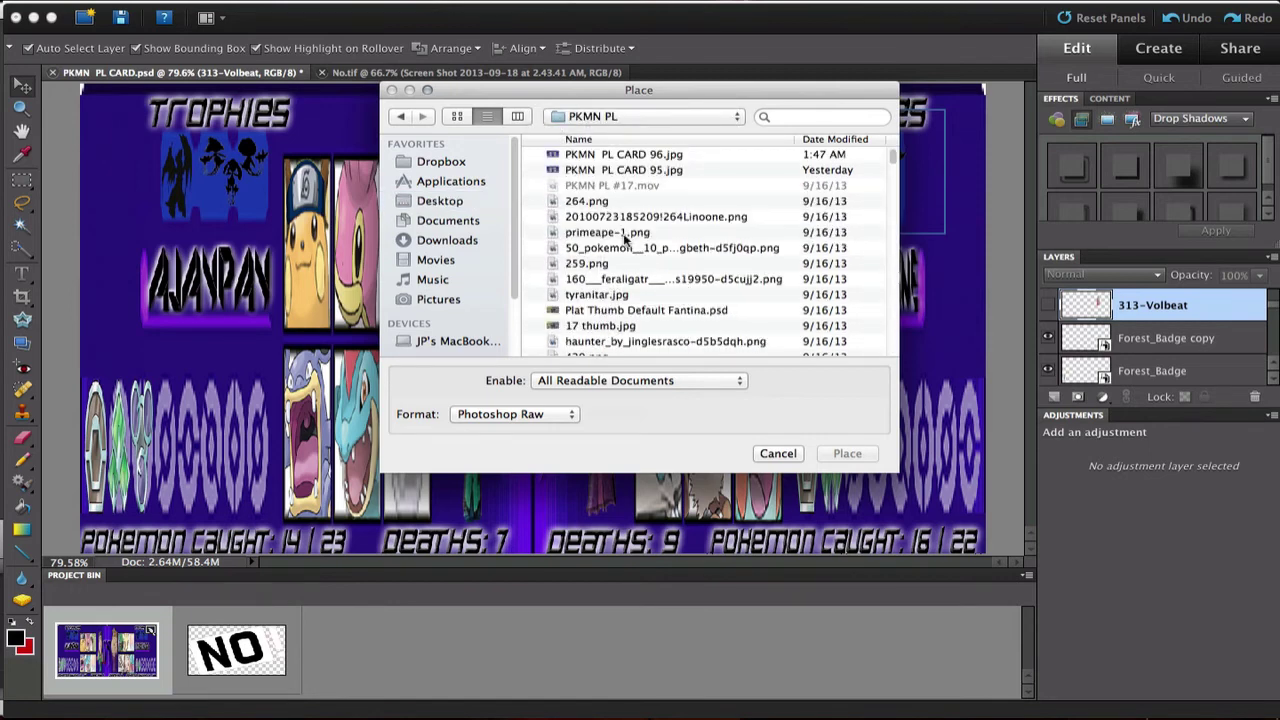
pyautogui.scroll(-10, 626, 238)
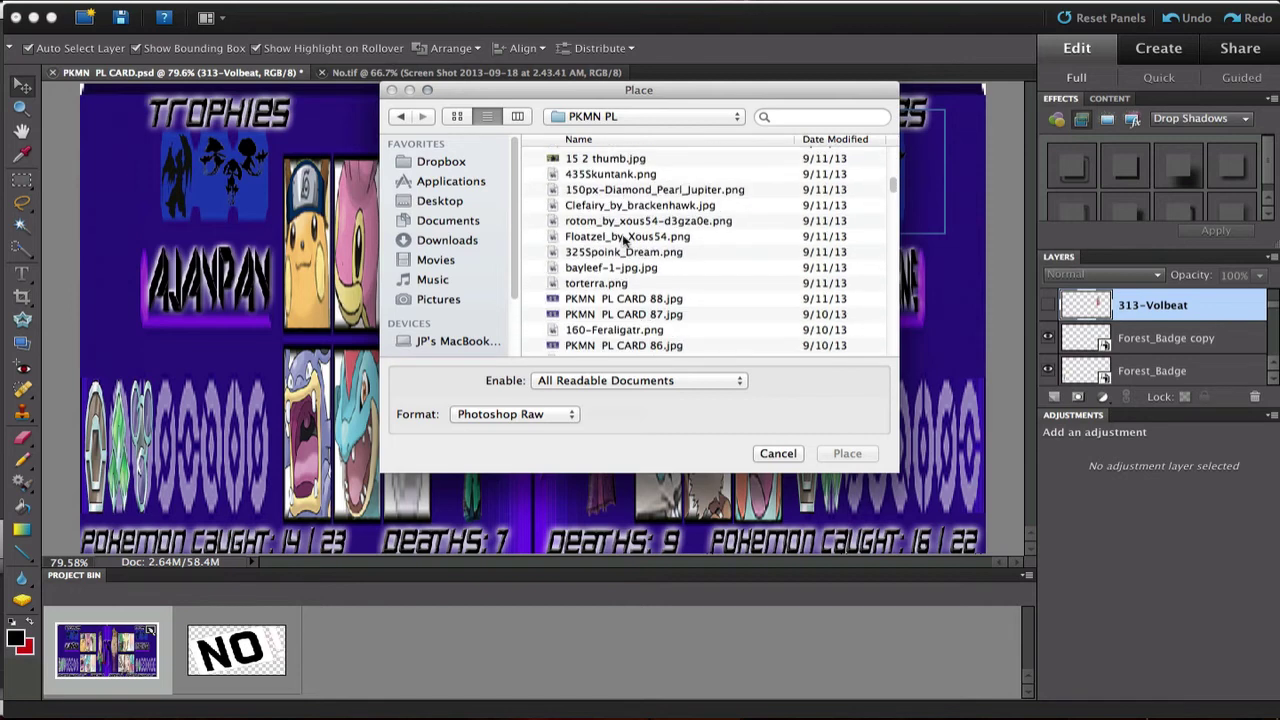
pyautogui.doubleClick(649, 284)
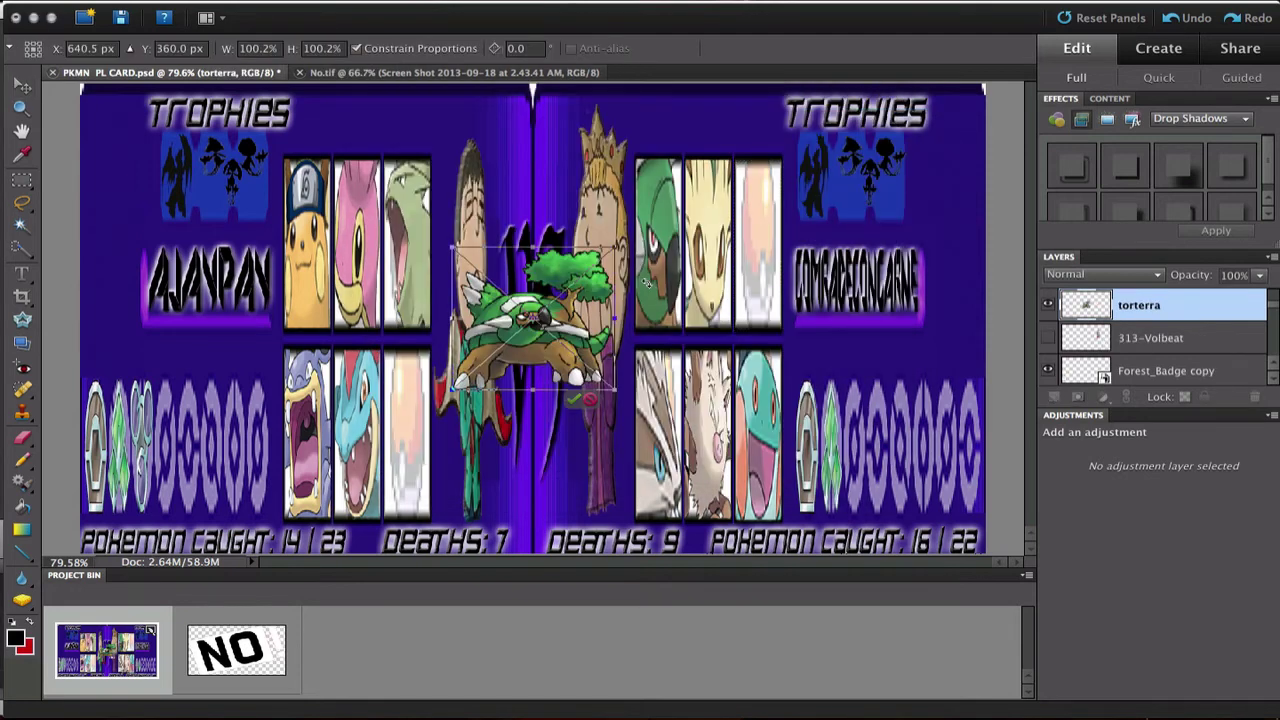
pyautogui.click(585, 399)
pyautogui.press('Delete')
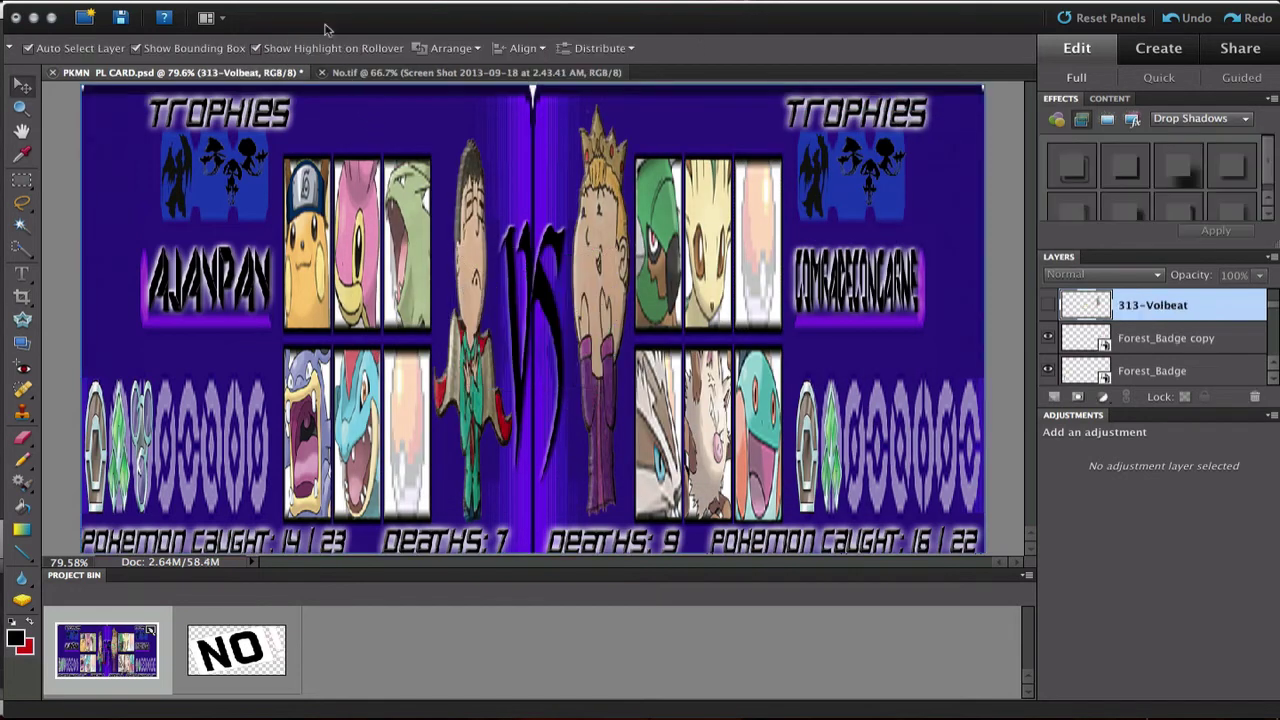
# Step: Try placing 259.png from the PKMN PL folder in the card, then discard it
pyautogui.click(300, 2)
pyautogui.click(340, 198)
pyautogui.scroll(-3, 684, 310)
pyautogui.scroll(3, 684, 310)
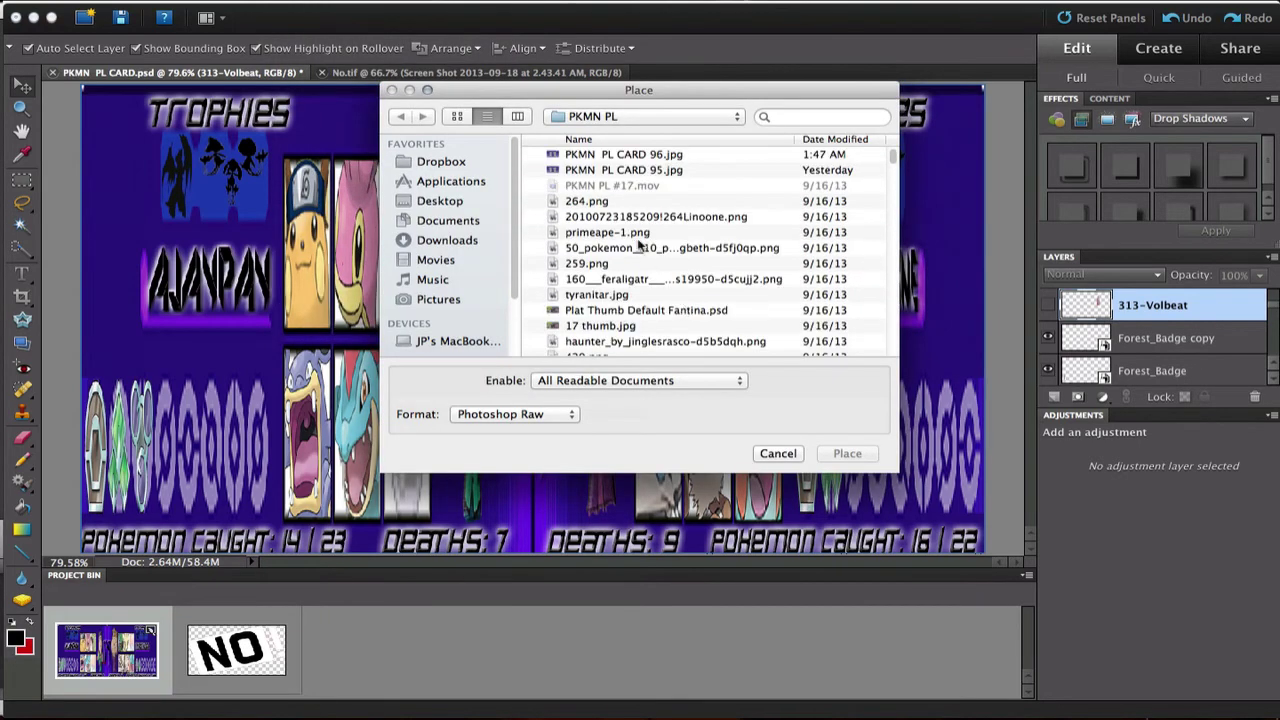
pyautogui.doubleClick(620, 265)
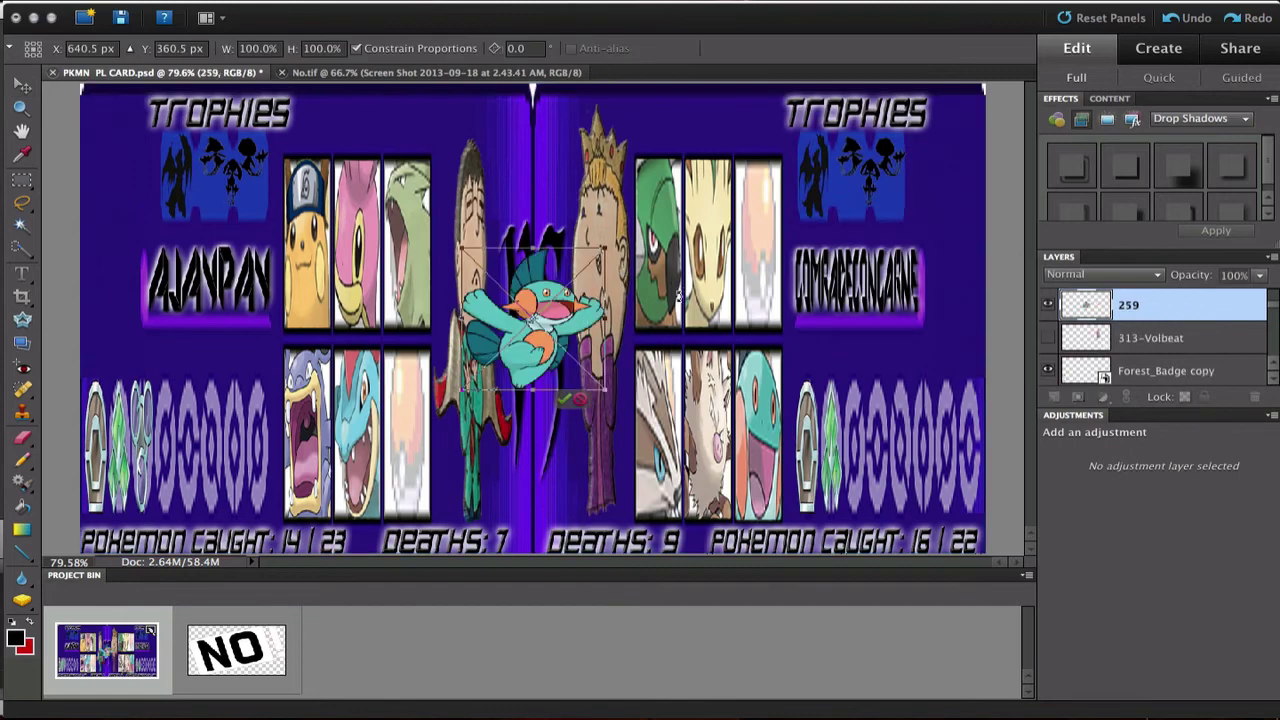
pyautogui.click(578, 401)
# Step: Place 111-Rhyhorn.png from the PKMN PL folder in the card and commit the placement
pyautogui.click(354, 10)
pyautogui.moveTo(300, 5)
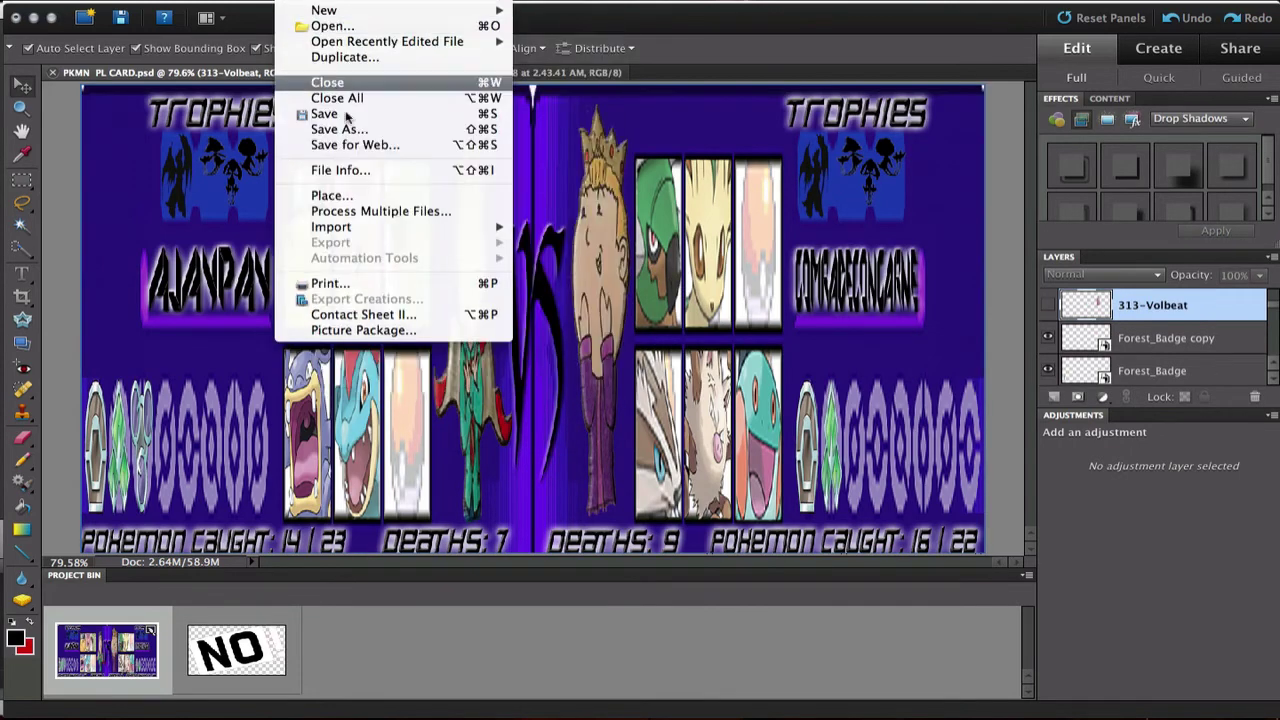
pyautogui.click(380, 195)
pyautogui.scroll(-10, 692, 317)
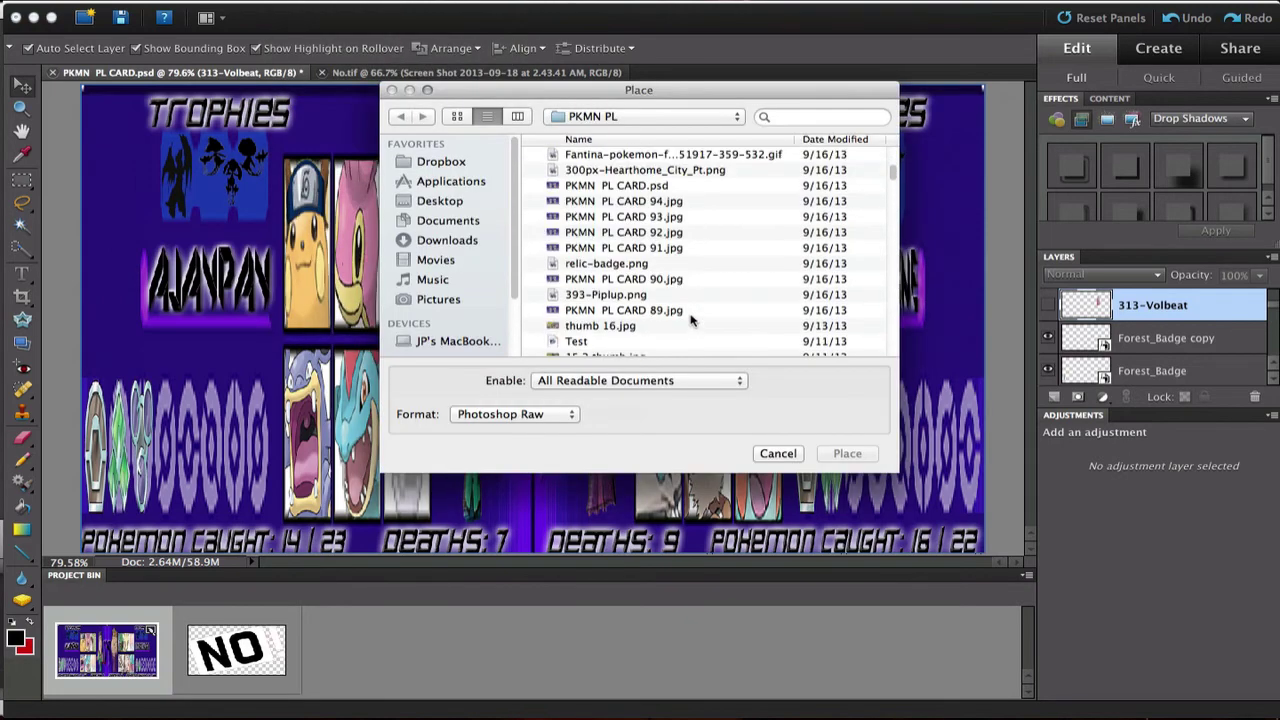
pyautogui.scroll(-10, 692, 317)
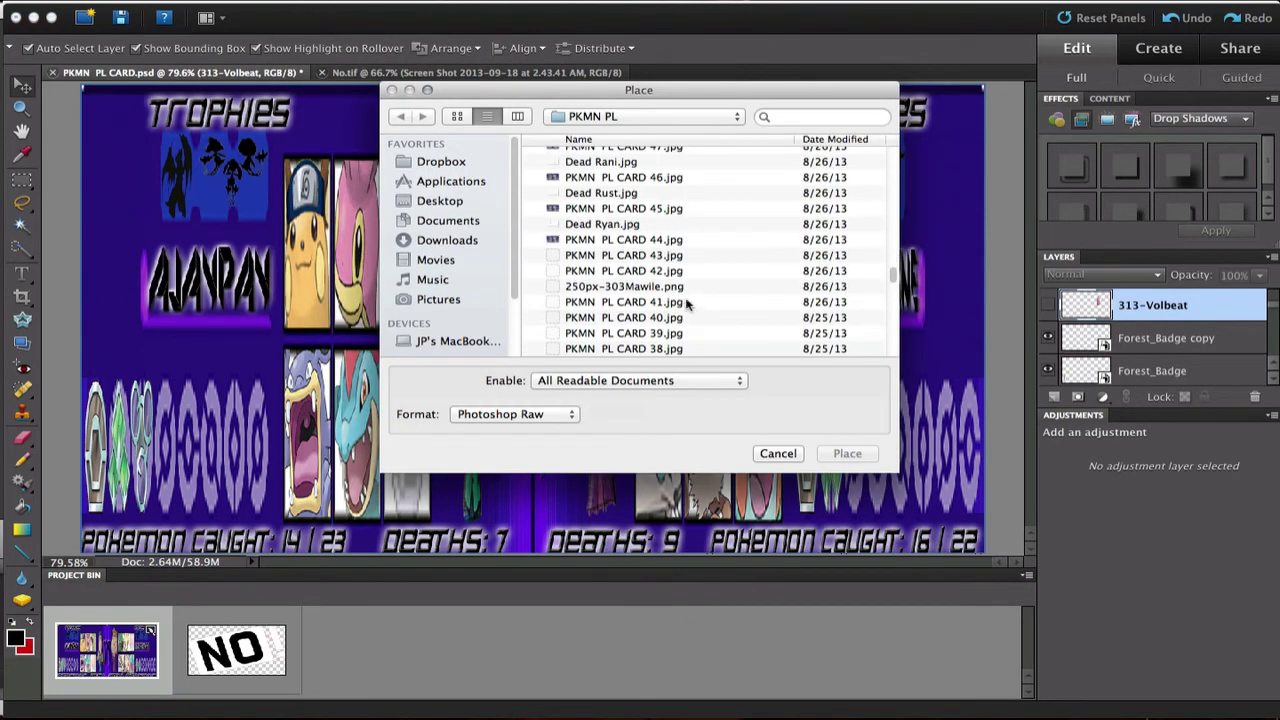
pyautogui.scroll(-2, 677, 258)
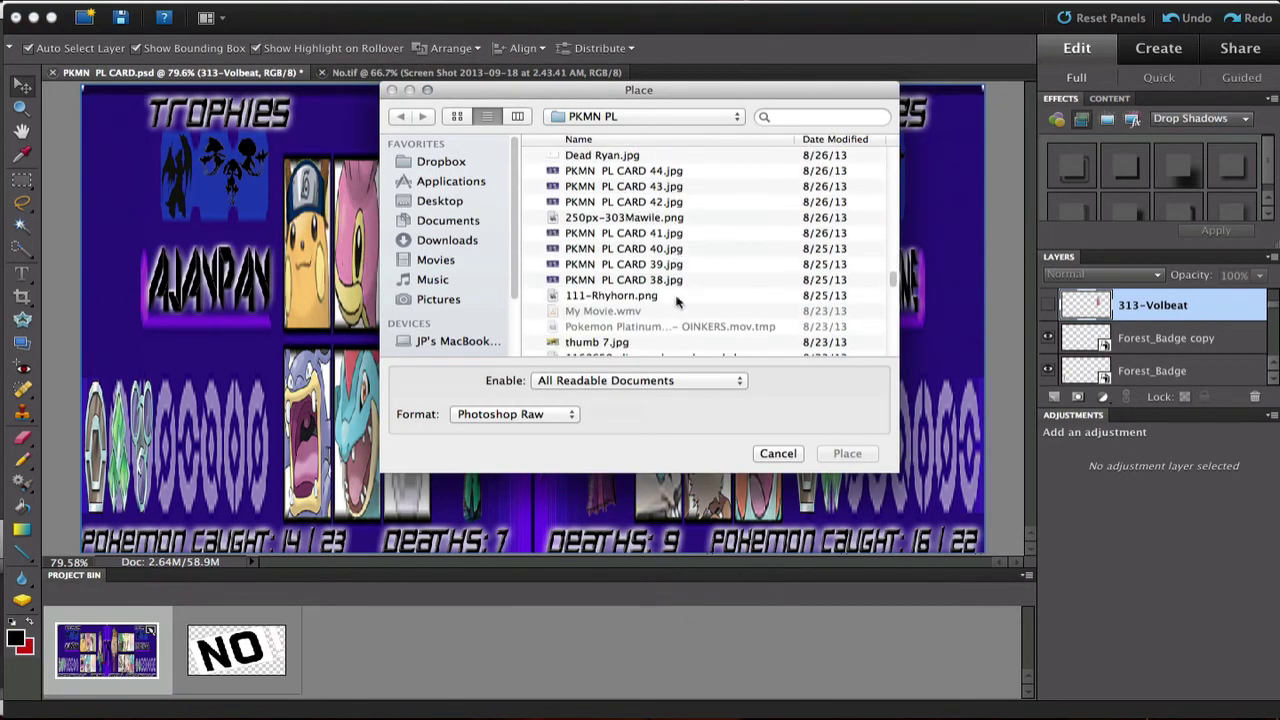
pyautogui.scroll(-1, 677, 302)
pyautogui.doubleClick(640, 281)
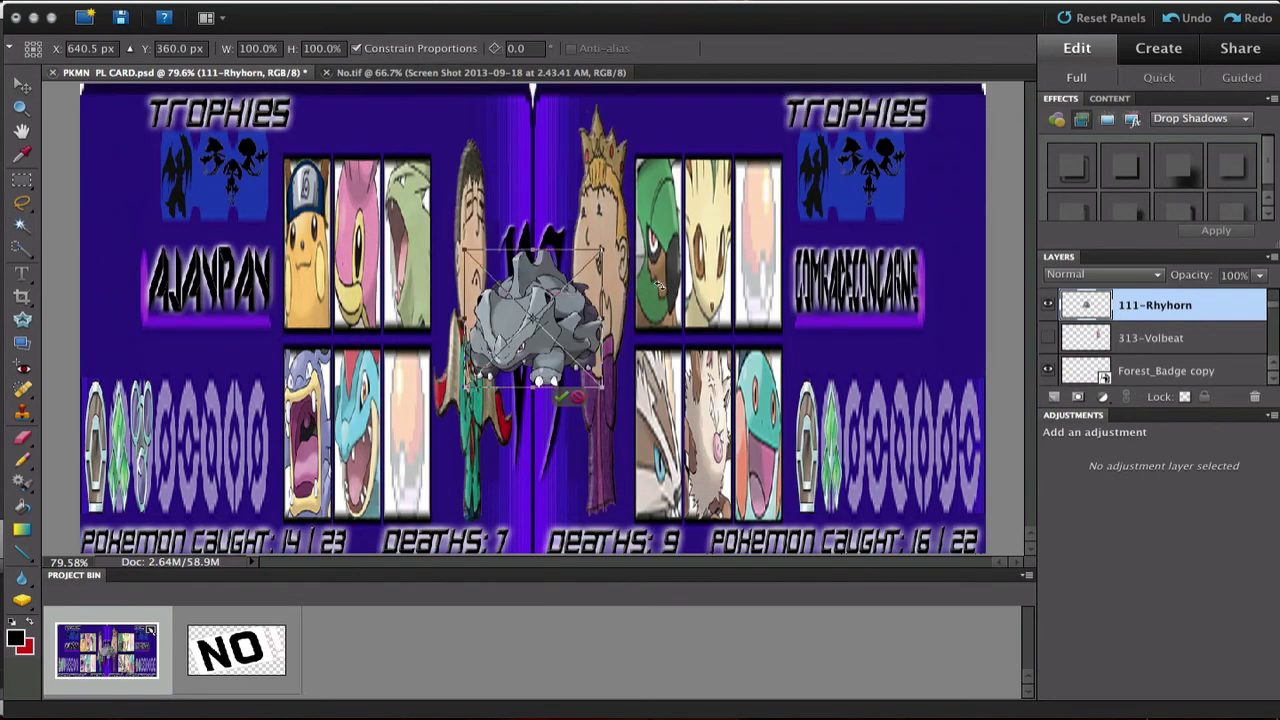
pyautogui.click(561, 397)
# Step: Move the Rhyhorn over the third upper slot of the opponent's team and stretch its width to 103.6%
pyautogui.moveTo(540, 320); pyautogui.dragTo(799, 310)
pyautogui.click(856, 269)
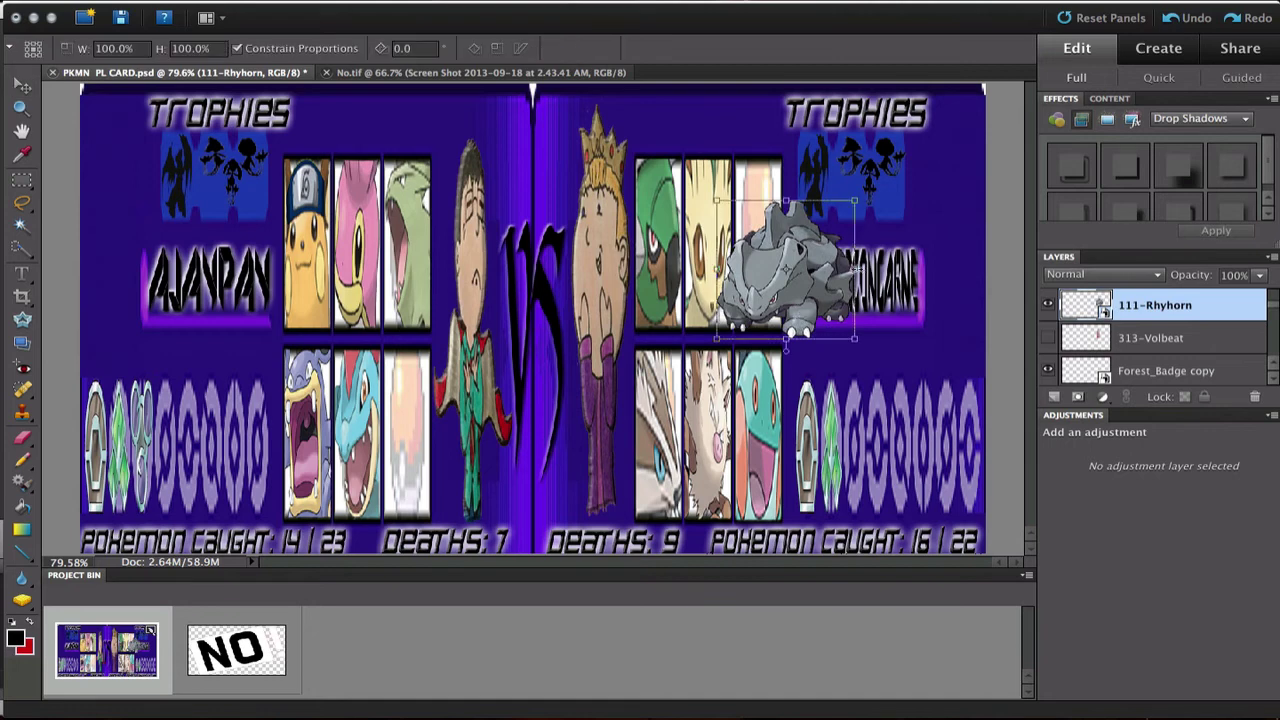
pyautogui.moveTo(856, 269); pyautogui.dragTo(861, 269)
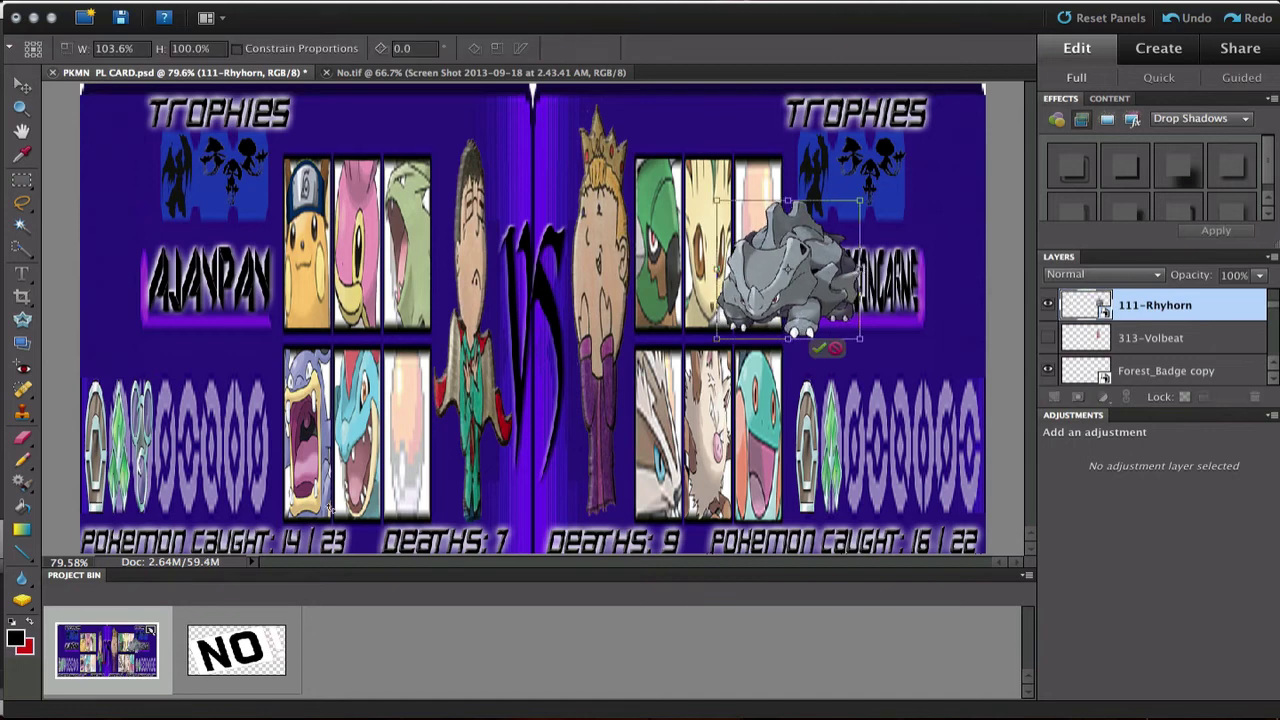
pyautogui.click(817, 349)
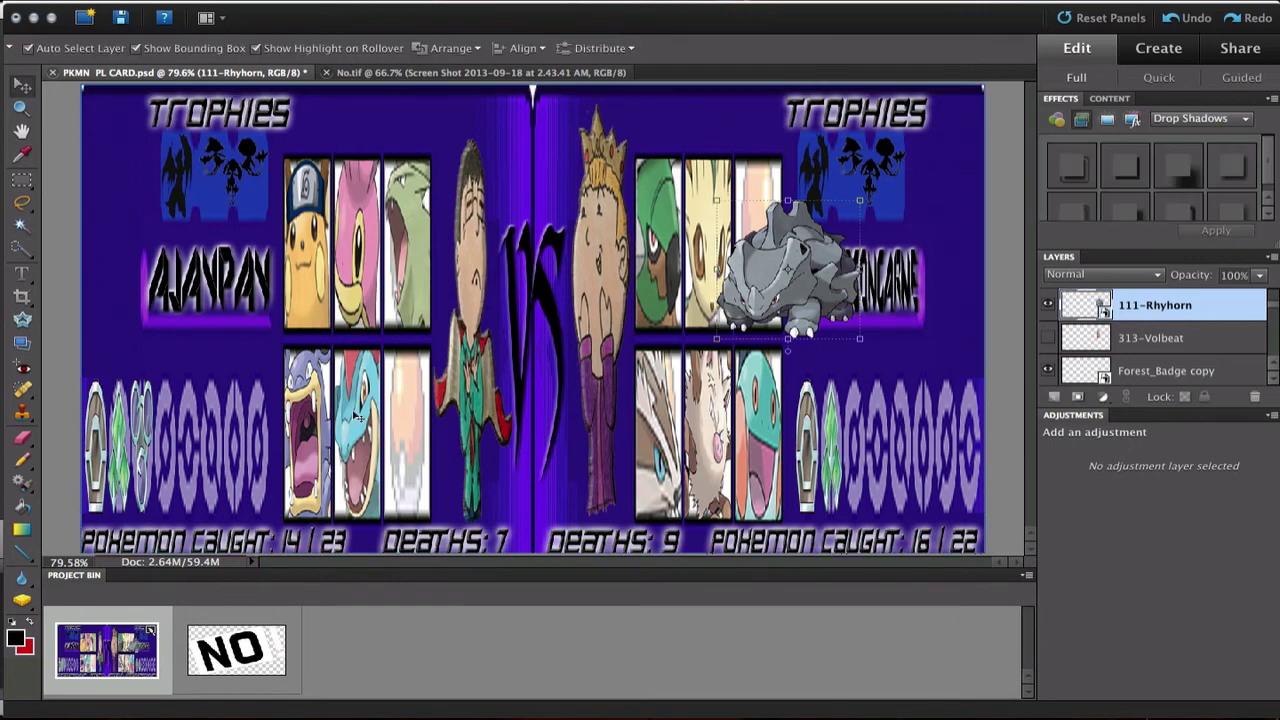
# Step: Simplify the 111-Rhyhorn layer so that the Eraser can edit it
pyautogui.click(24, 437)
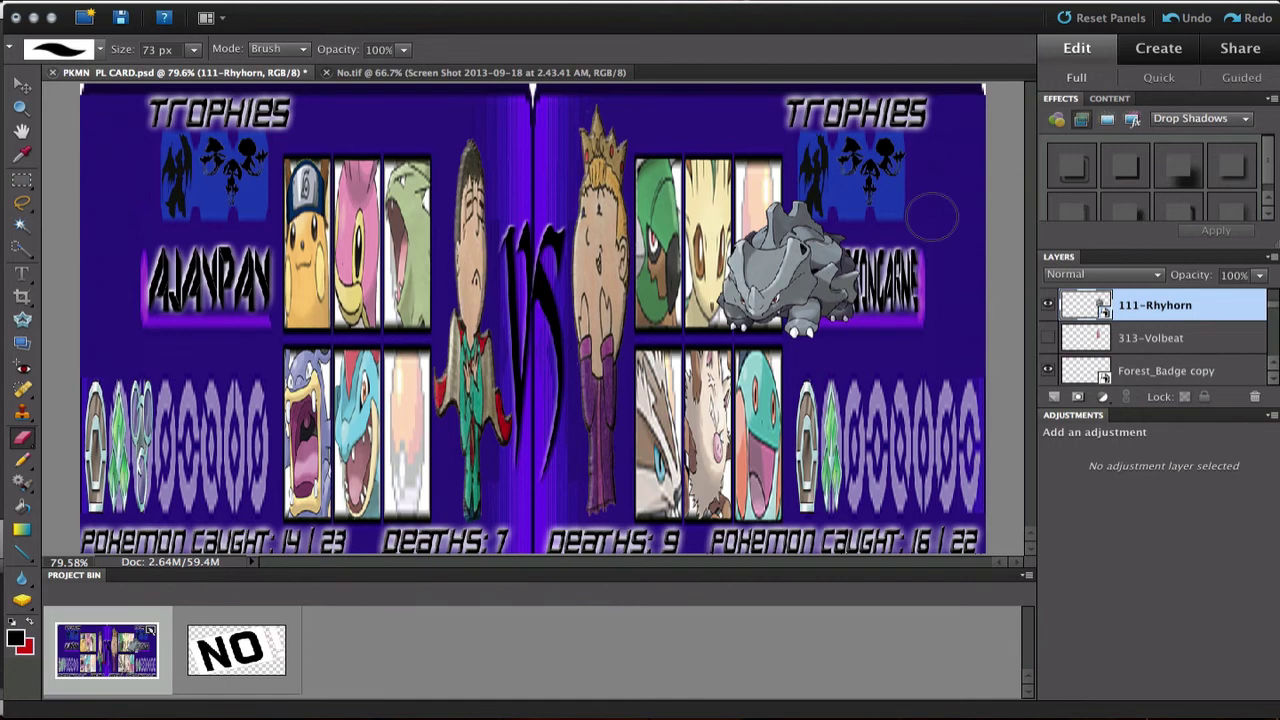
pyautogui.click(868, 275)
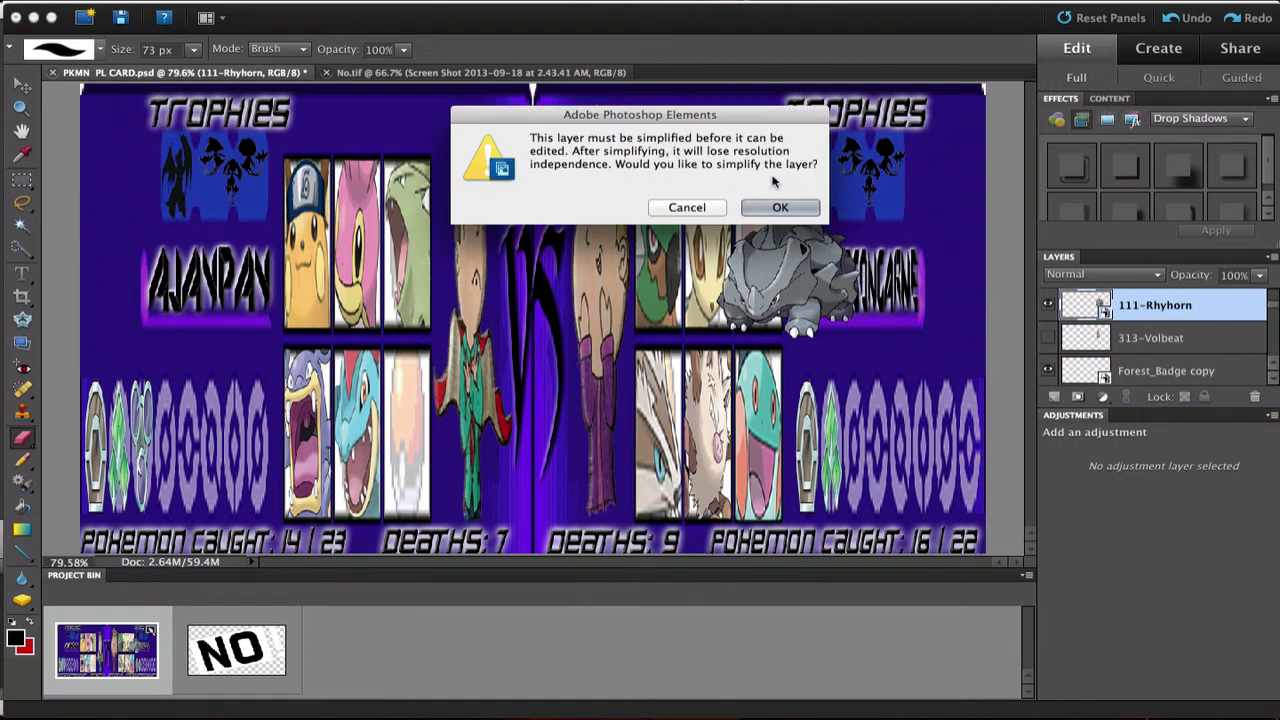
pyautogui.click(779, 207)
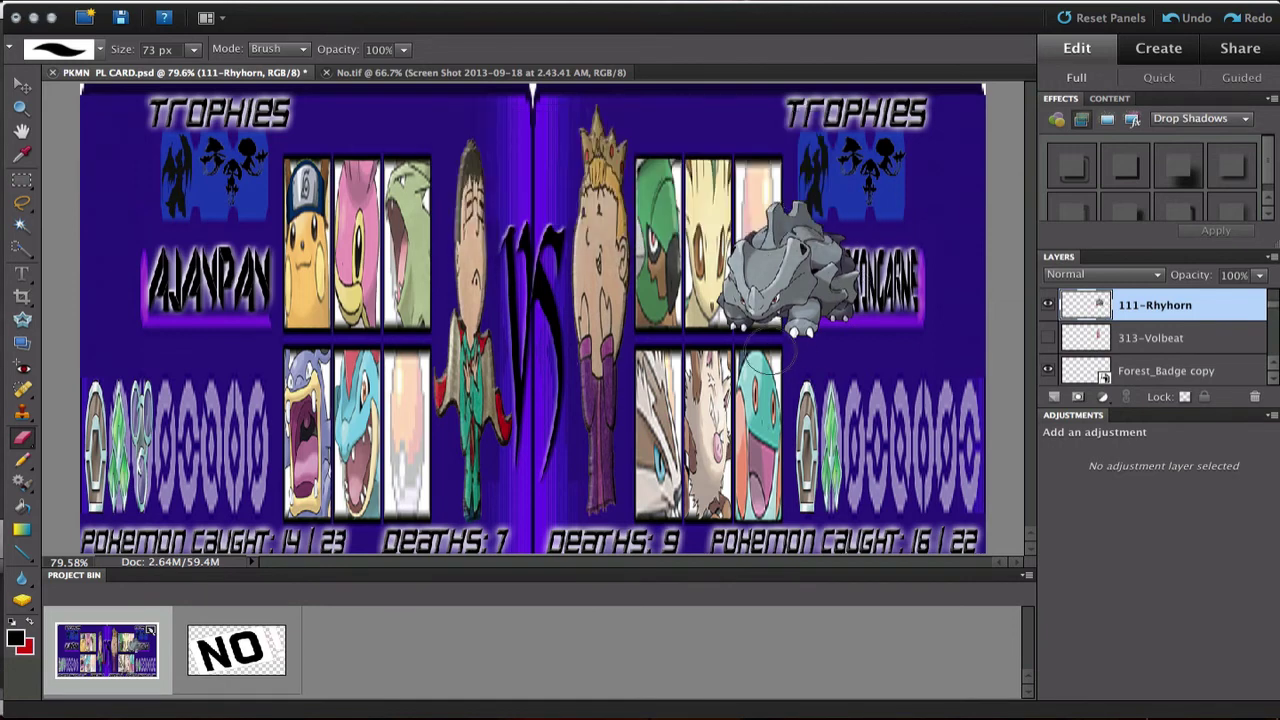
# Step: Erase the horns and upper back along the top of the Rhyhorn with the 73 px Eraser, working at 200% zoom
pyautogui.click(20, 110)
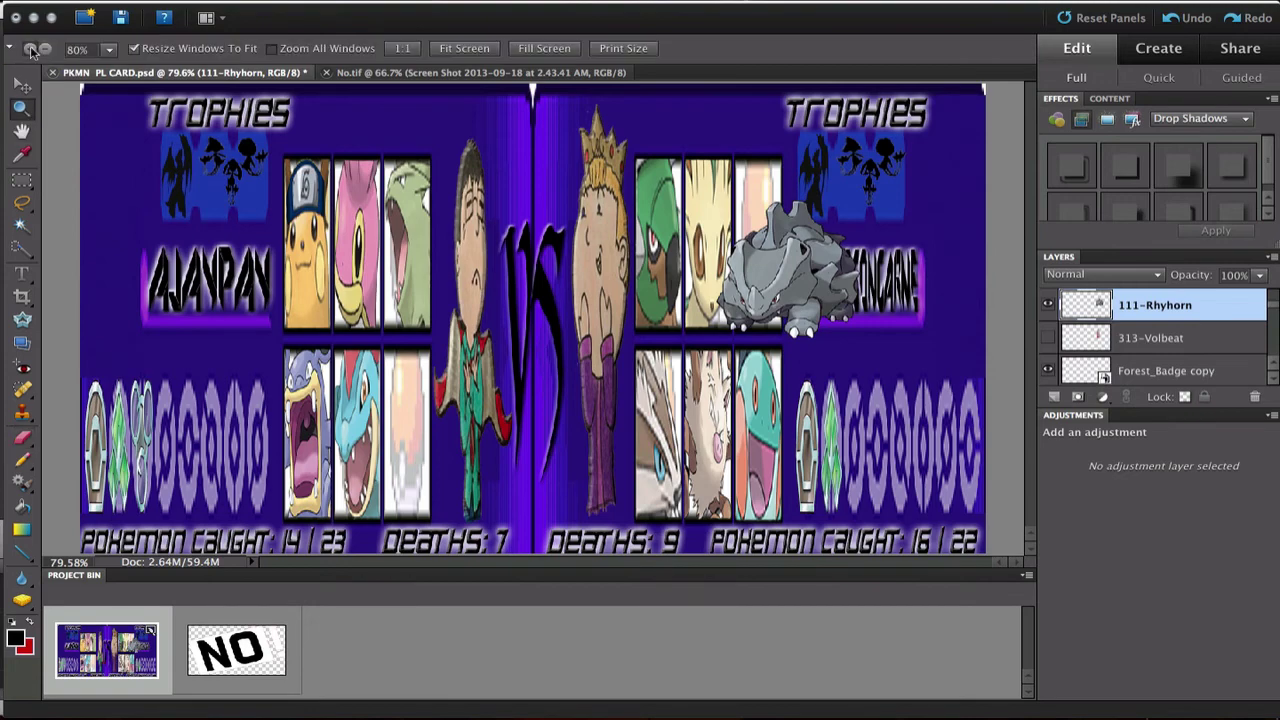
pyautogui.click(766, 269)
pyautogui.click(763, 266)
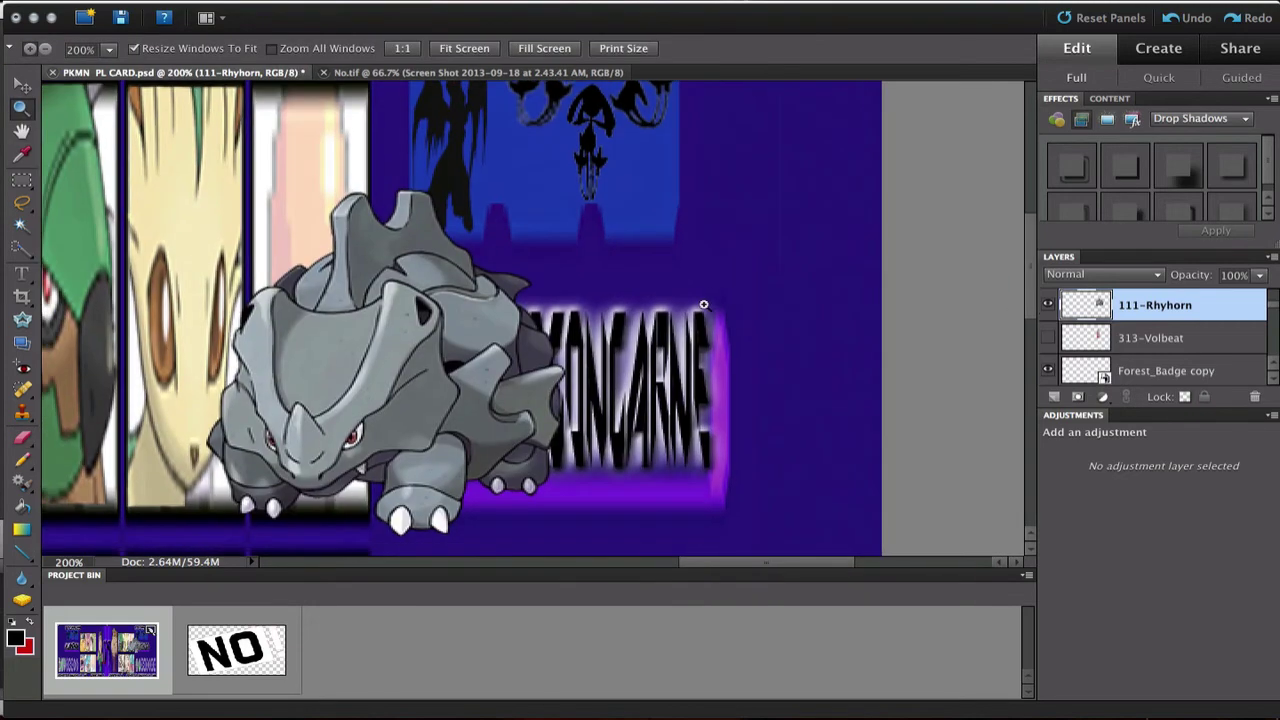
pyautogui.scroll(-3, 700, 305)
pyautogui.hscroll(-3, 700, 305)
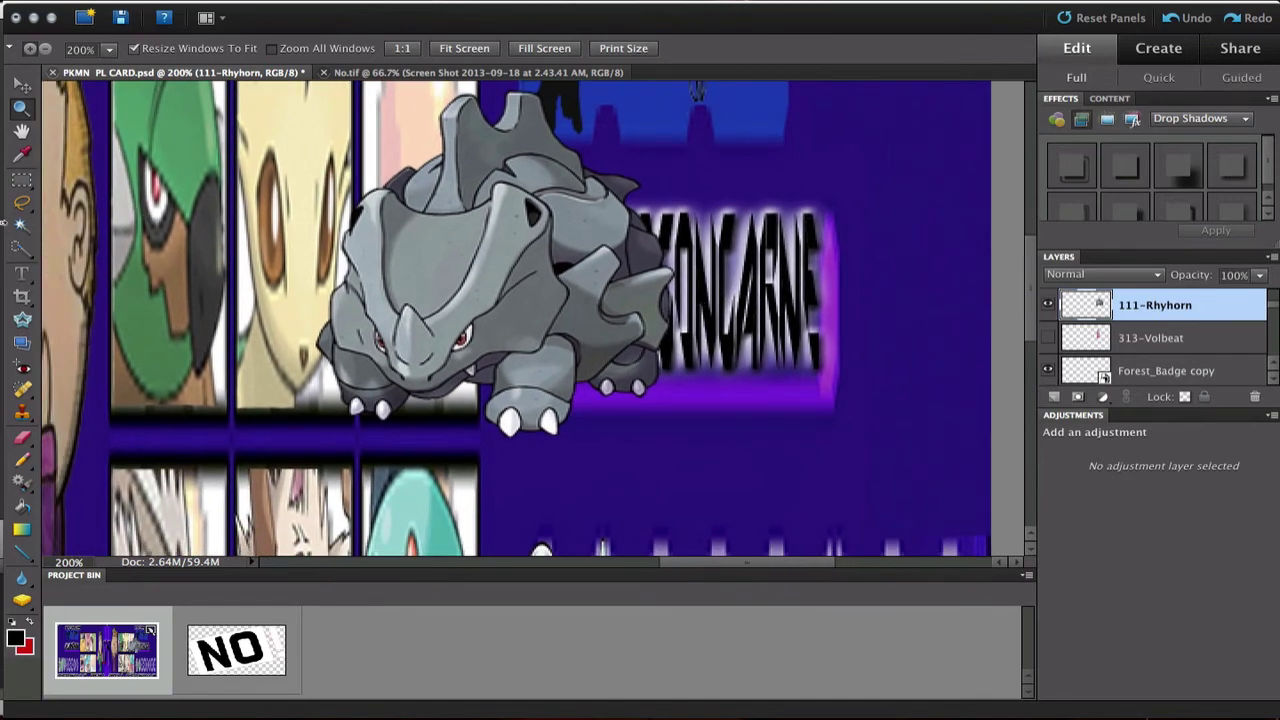
pyautogui.click(22, 440)
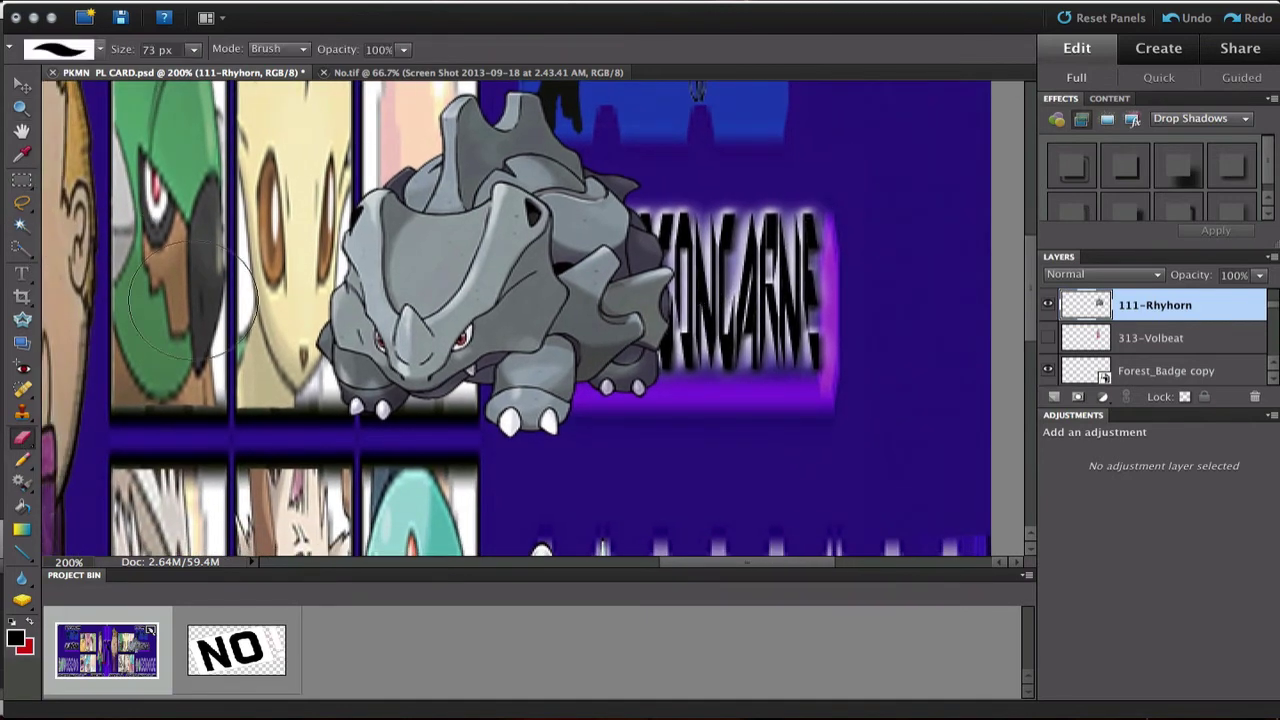
pyautogui.click(405, 135)
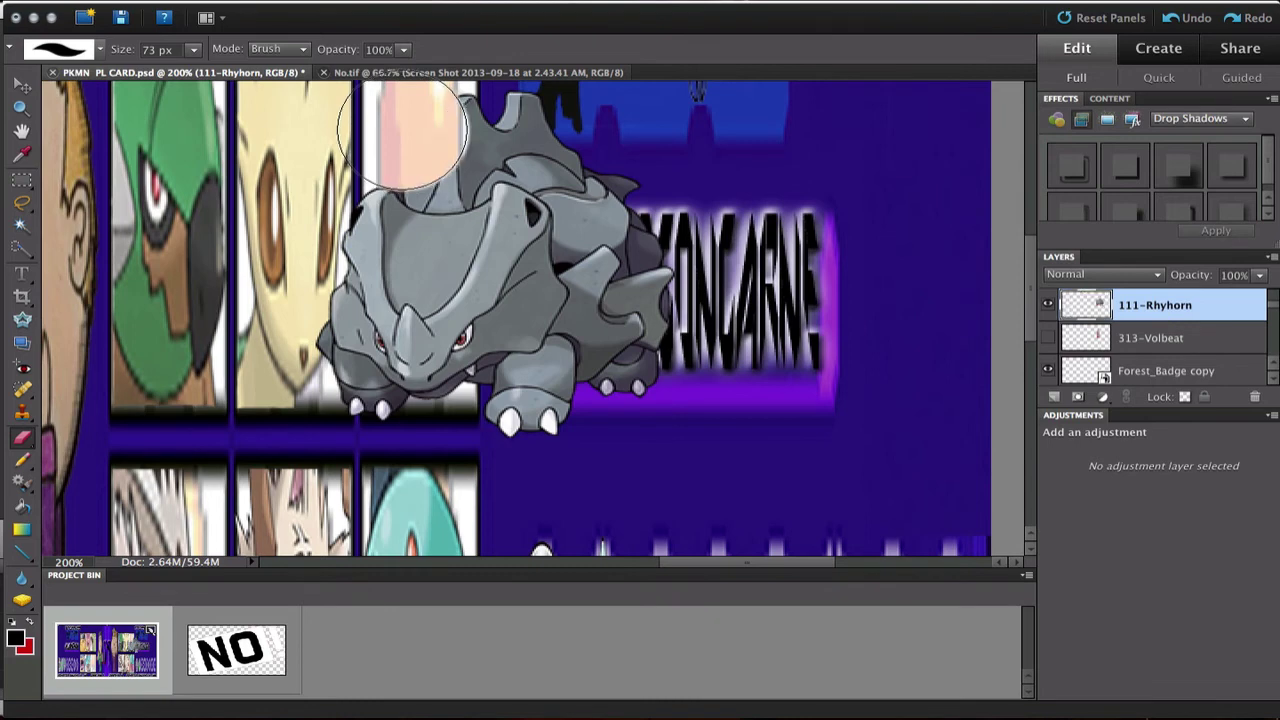
pyautogui.hscroll(1, 405, 135)
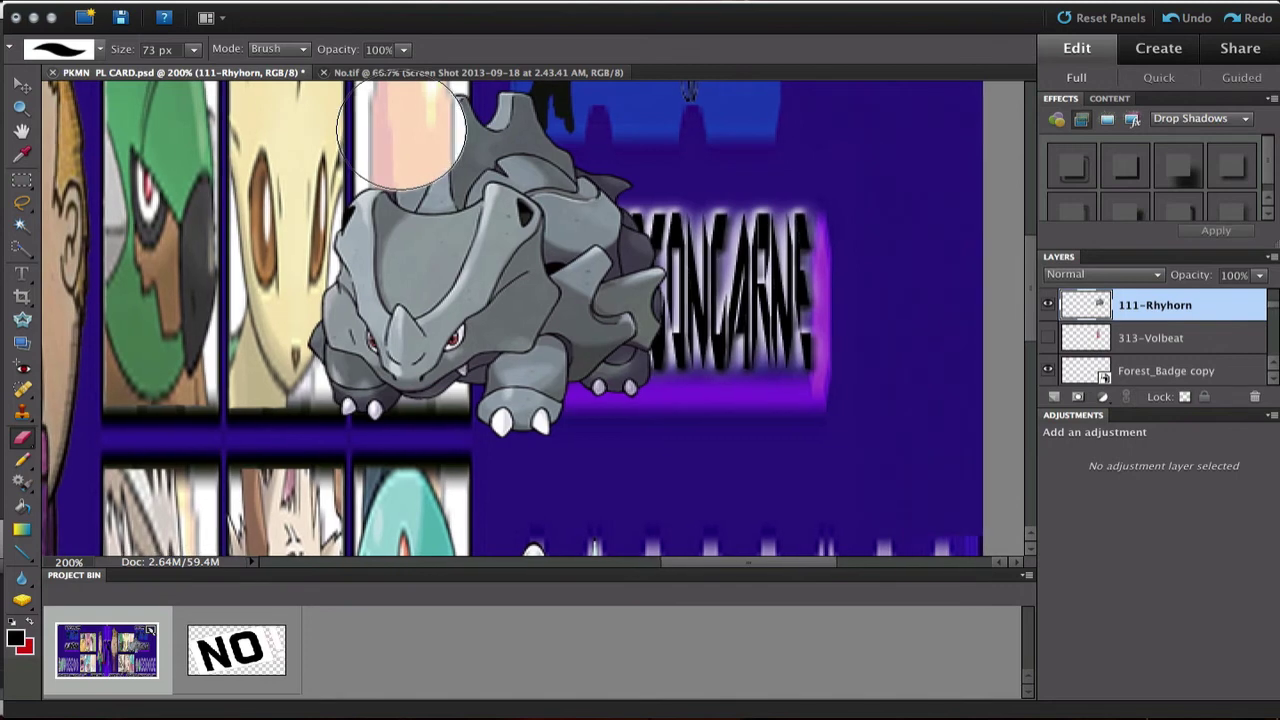
pyautogui.hscroll(1, 403, 132)
pyautogui.hscroll(1, 400, 132)
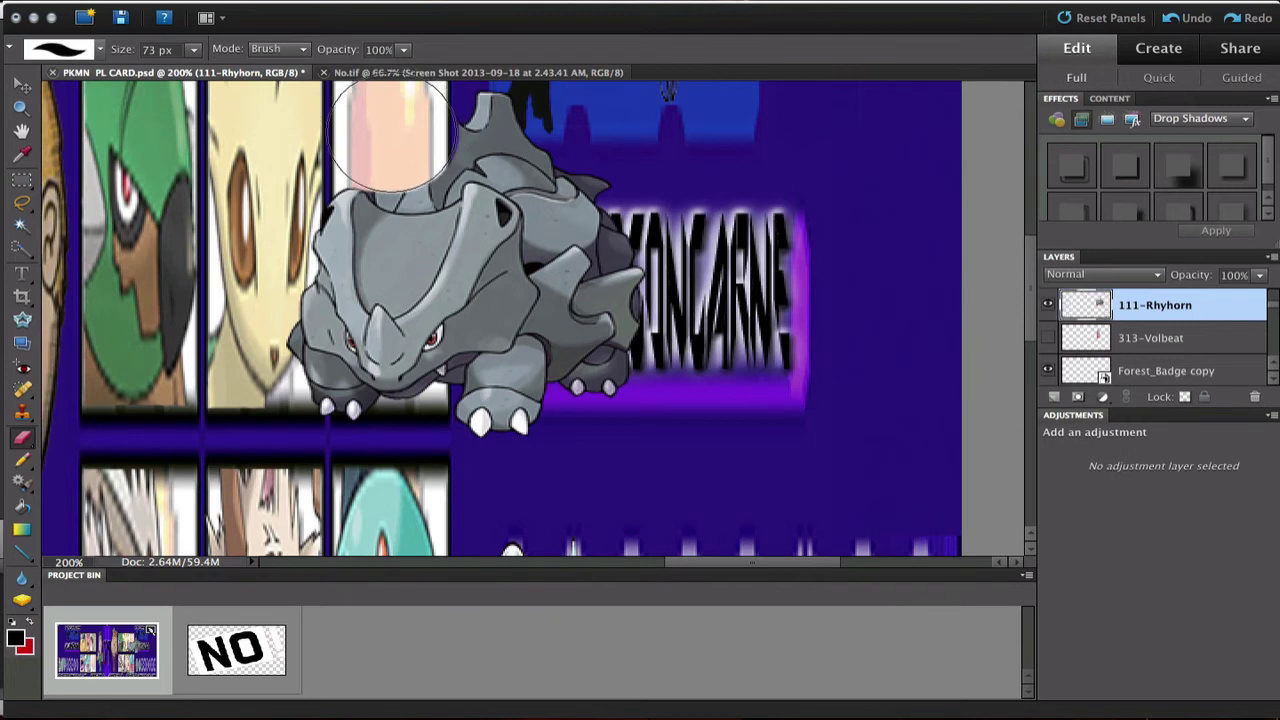
pyautogui.hscroll(1, 392, 134)
pyautogui.hscroll(1, 392, 134)
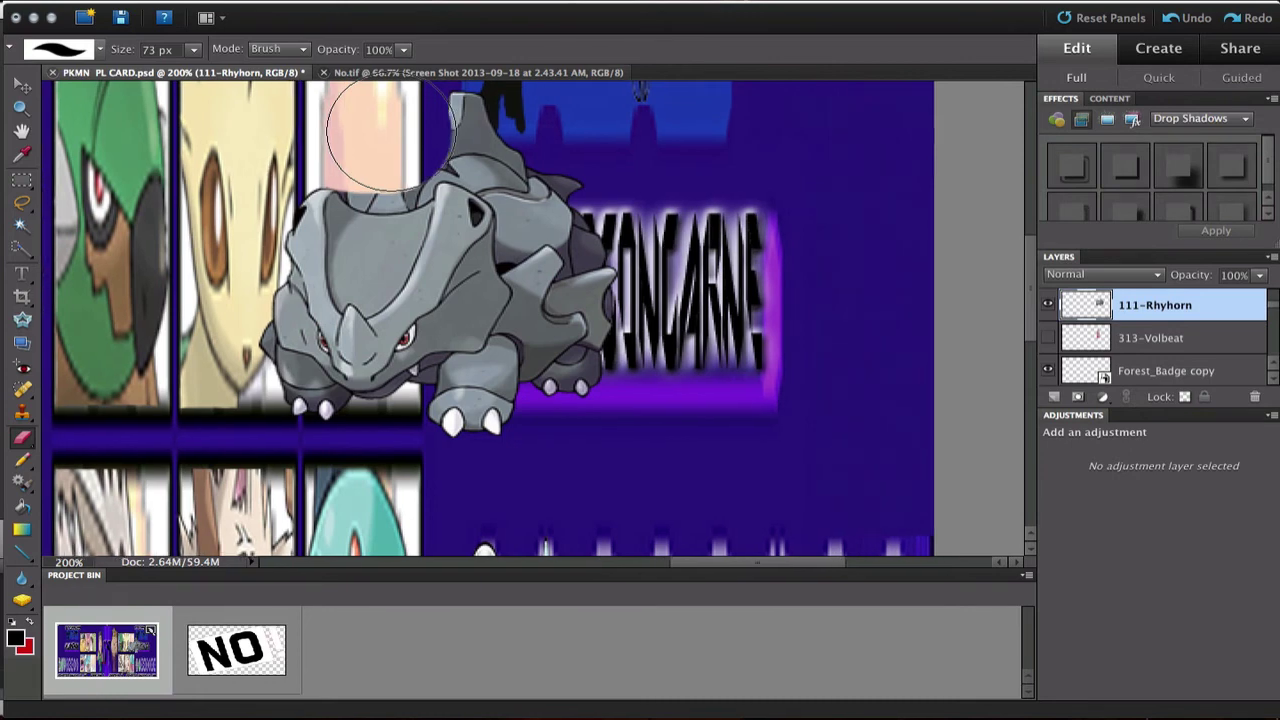
pyautogui.hscroll(2, 391, 131)
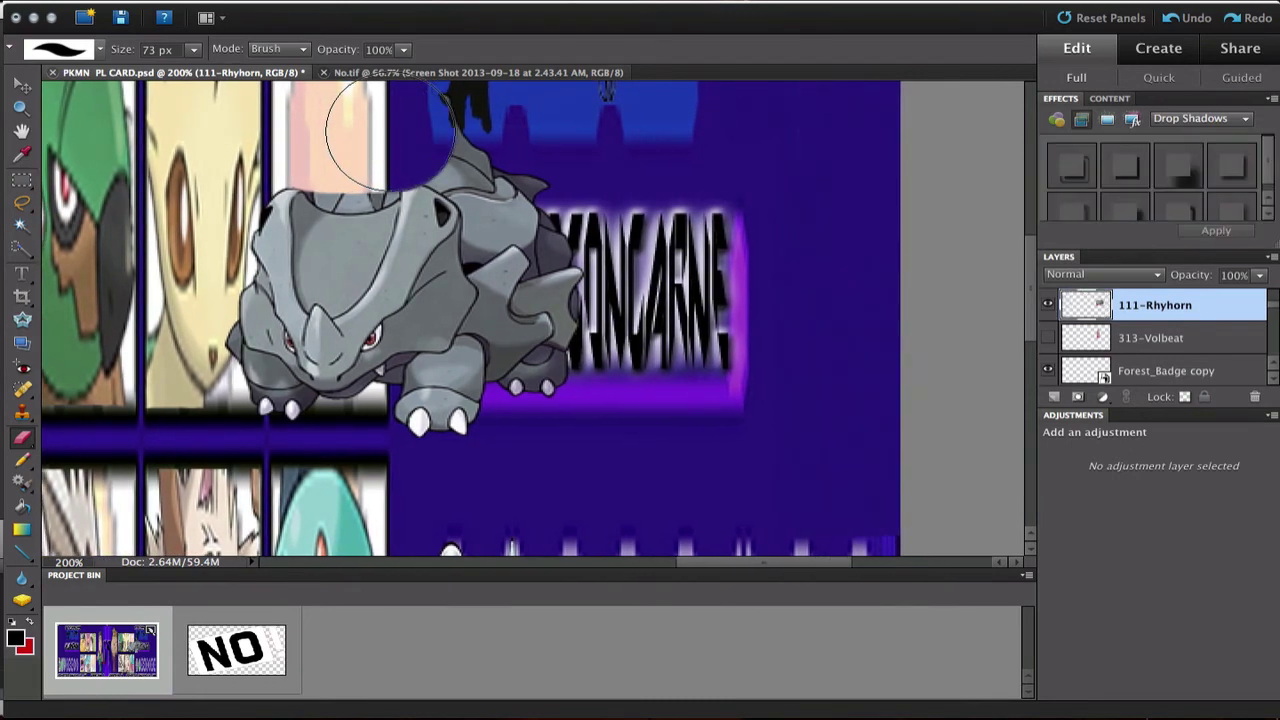
pyautogui.hscroll(1, 391, 131)
pyautogui.hscroll(1, 391, 131)
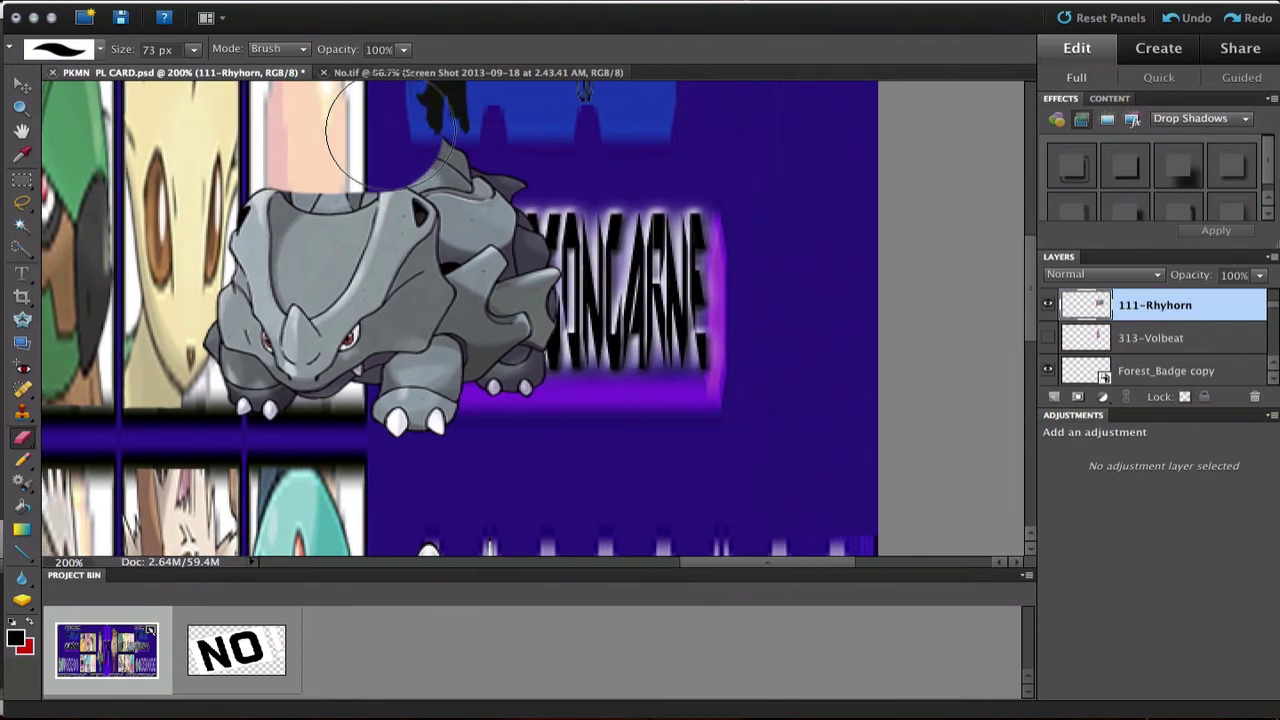
pyautogui.hscroll(2, 391, 131)
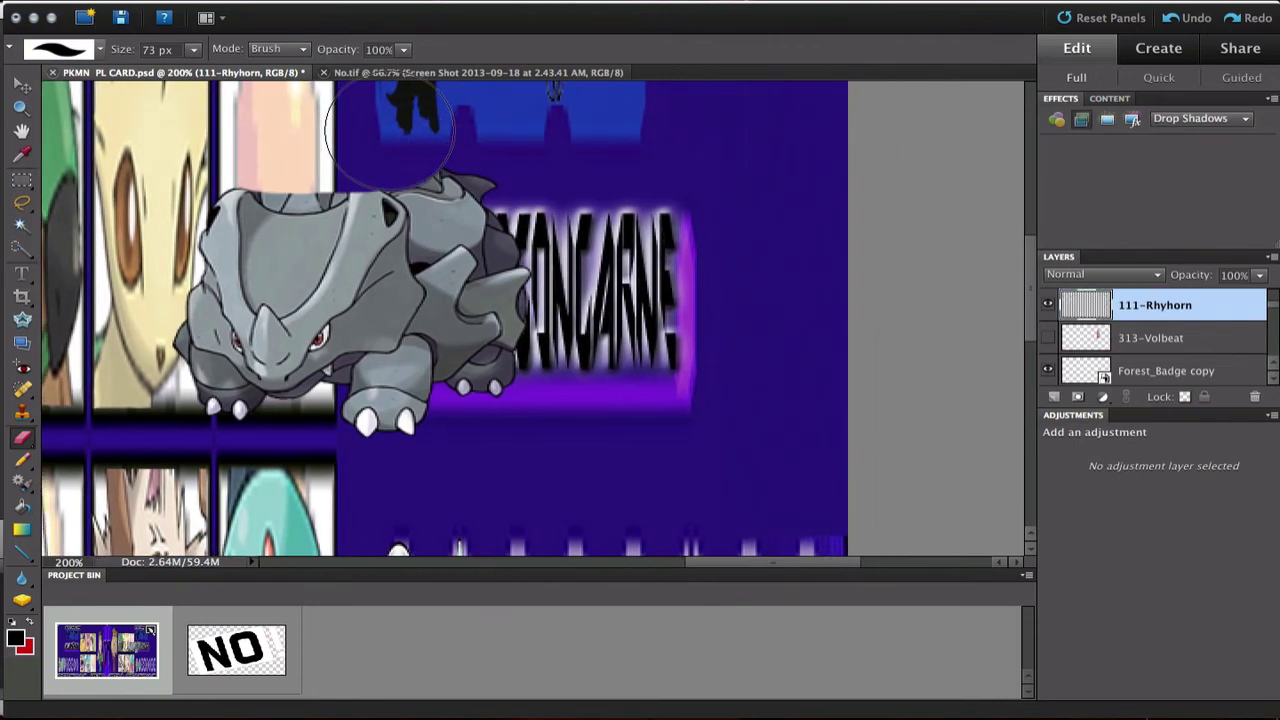
pyautogui.hscroll(2, 391, 131)
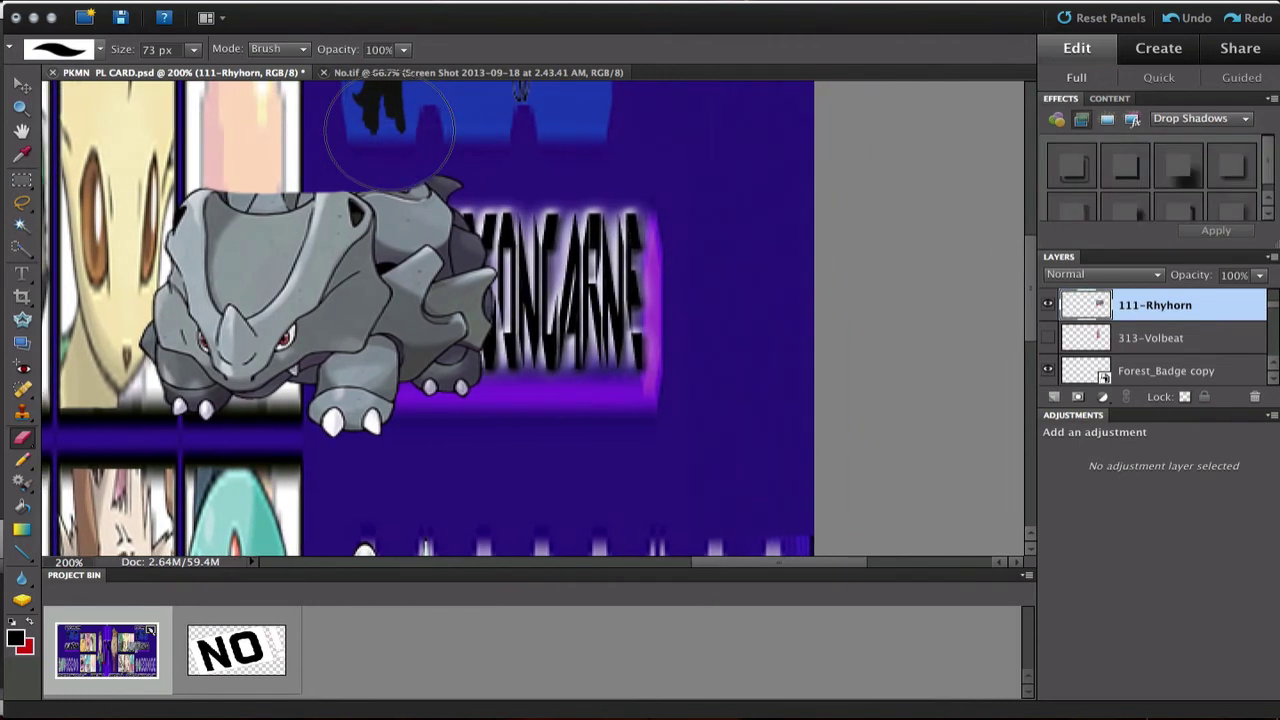
pyautogui.hscroll(1, 391, 131)
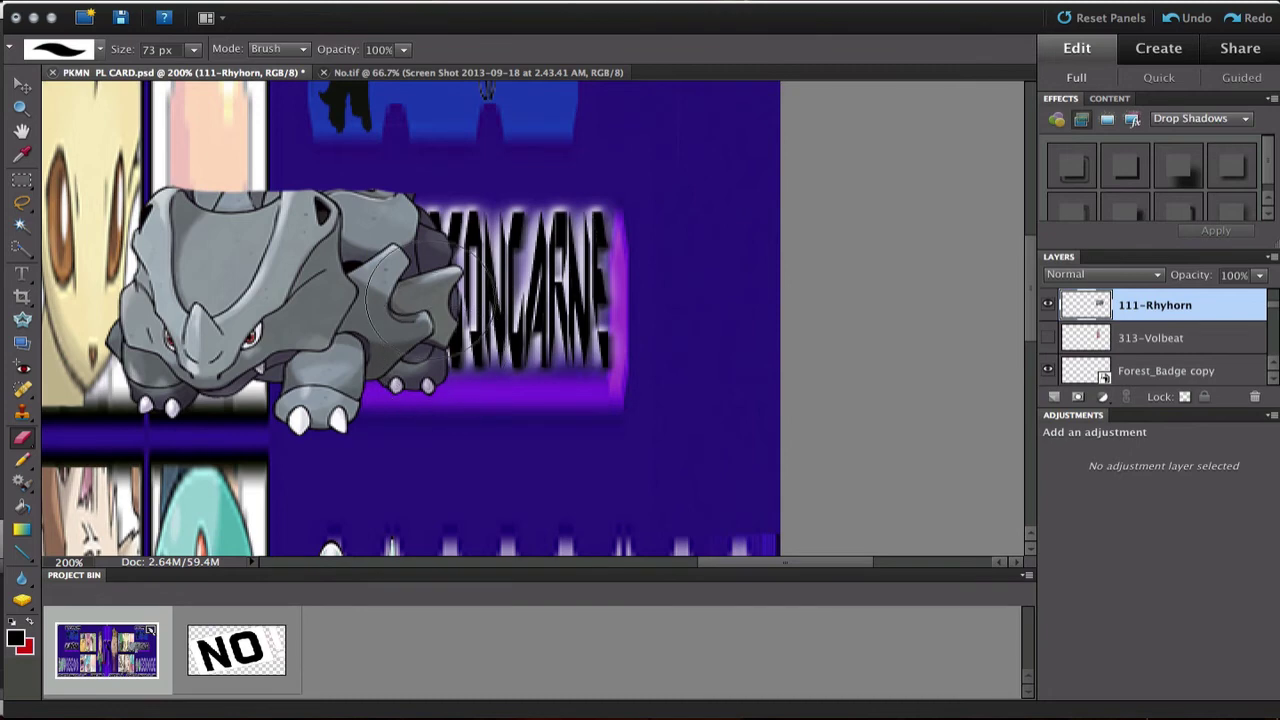
# Step: Erase the part of the Rhyhorn's rear body that covers the opponent's name
pyautogui.moveTo(410, 283); pyautogui.dragTo(410, 300)
pyautogui.scroll(1, 412, 290)
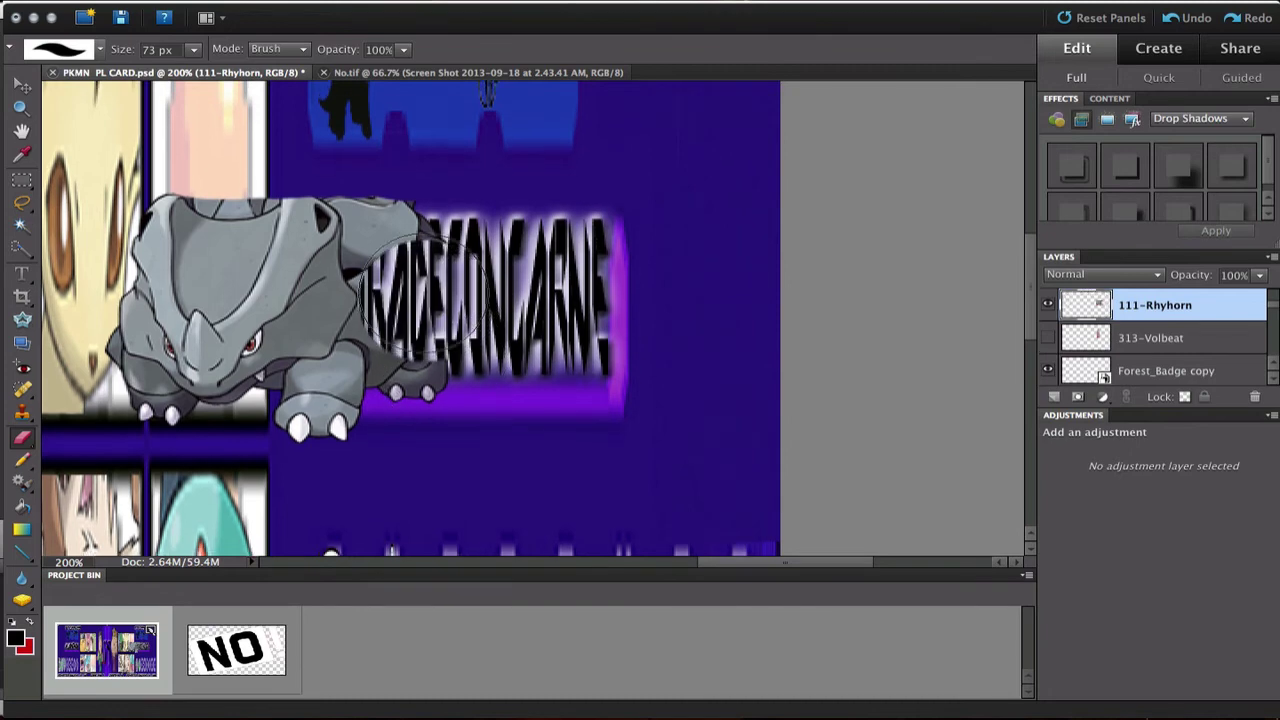
pyautogui.scroll(2, 421, 291)
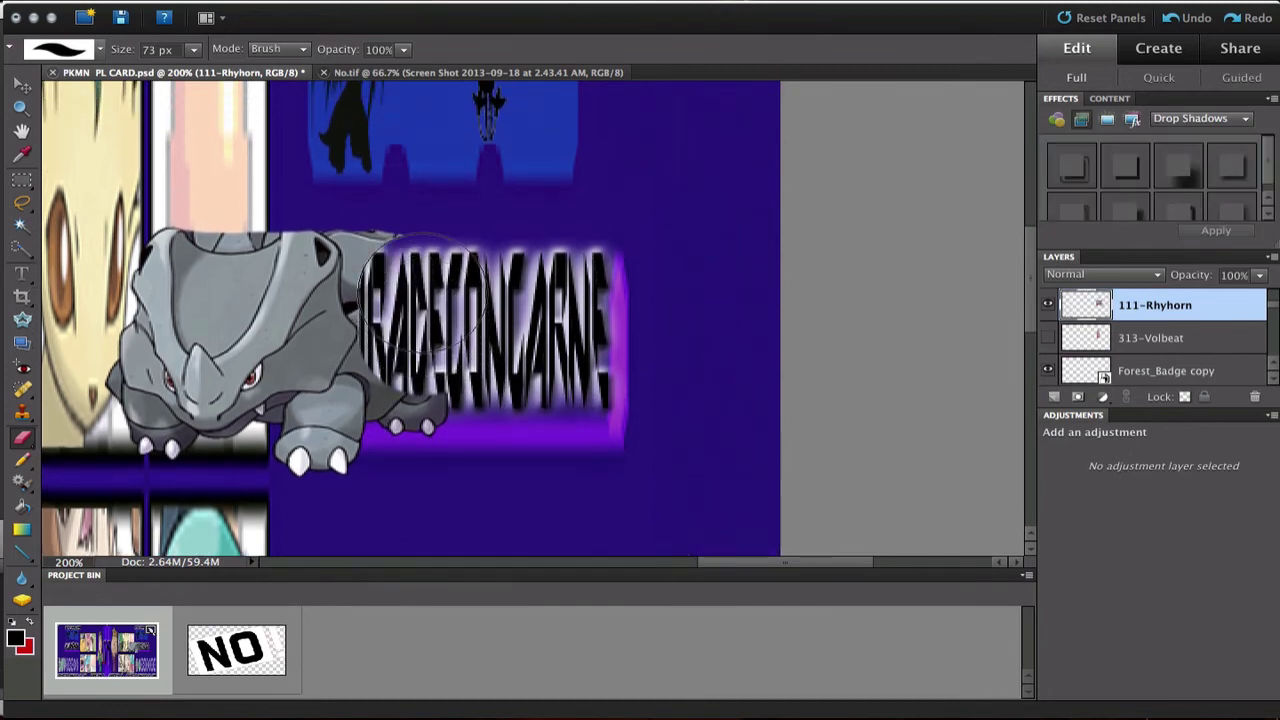
pyautogui.scroll(1, 421, 288)
pyautogui.scroll(2, 419, 286)
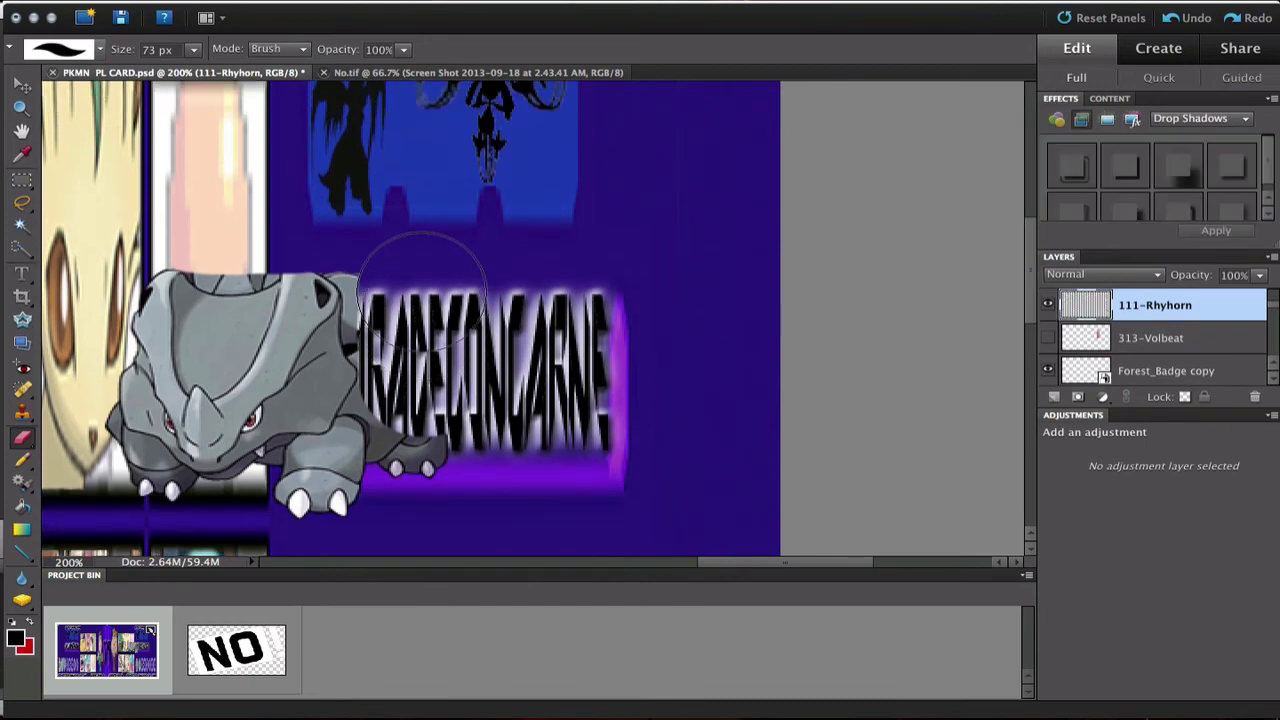
pyautogui.scroll(1, 420, 290)
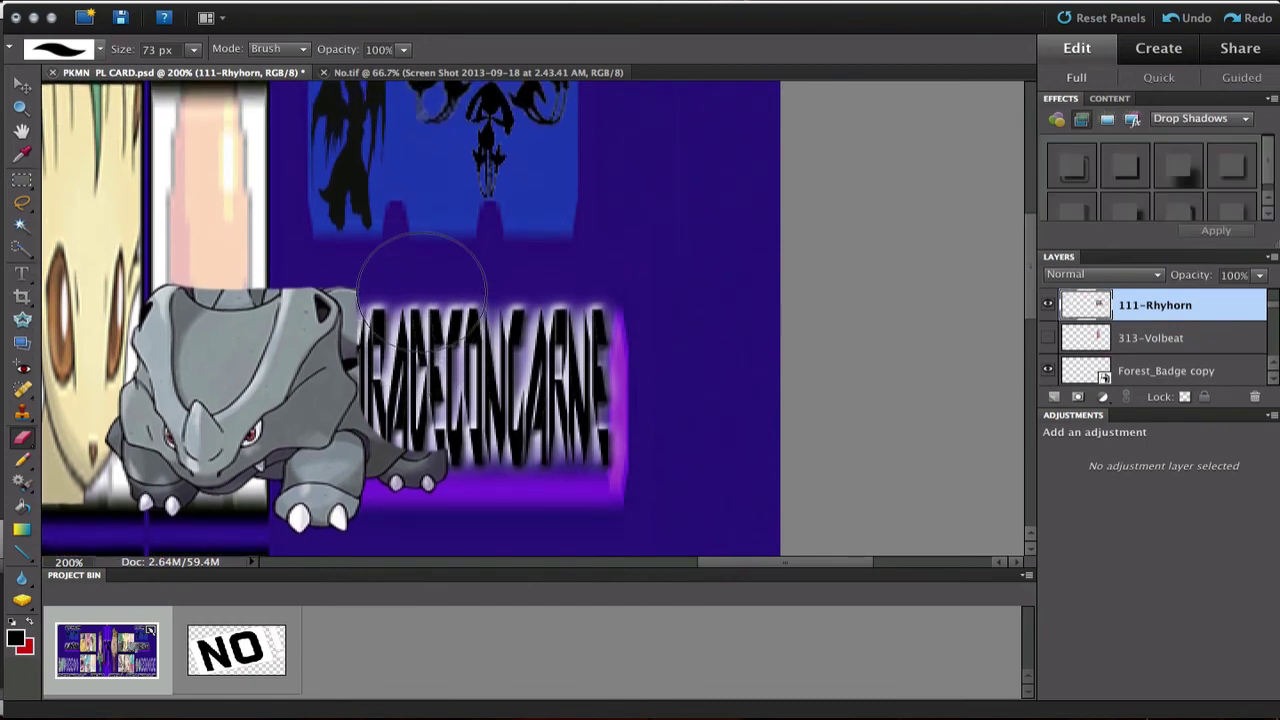
# Step: Erase the Rhyhorn's remaining hind leg and hind foot below the opponent's name
pyautogui.scroll(-5, 420, 288)
pyautogui.scroll(-1, 420, 290)
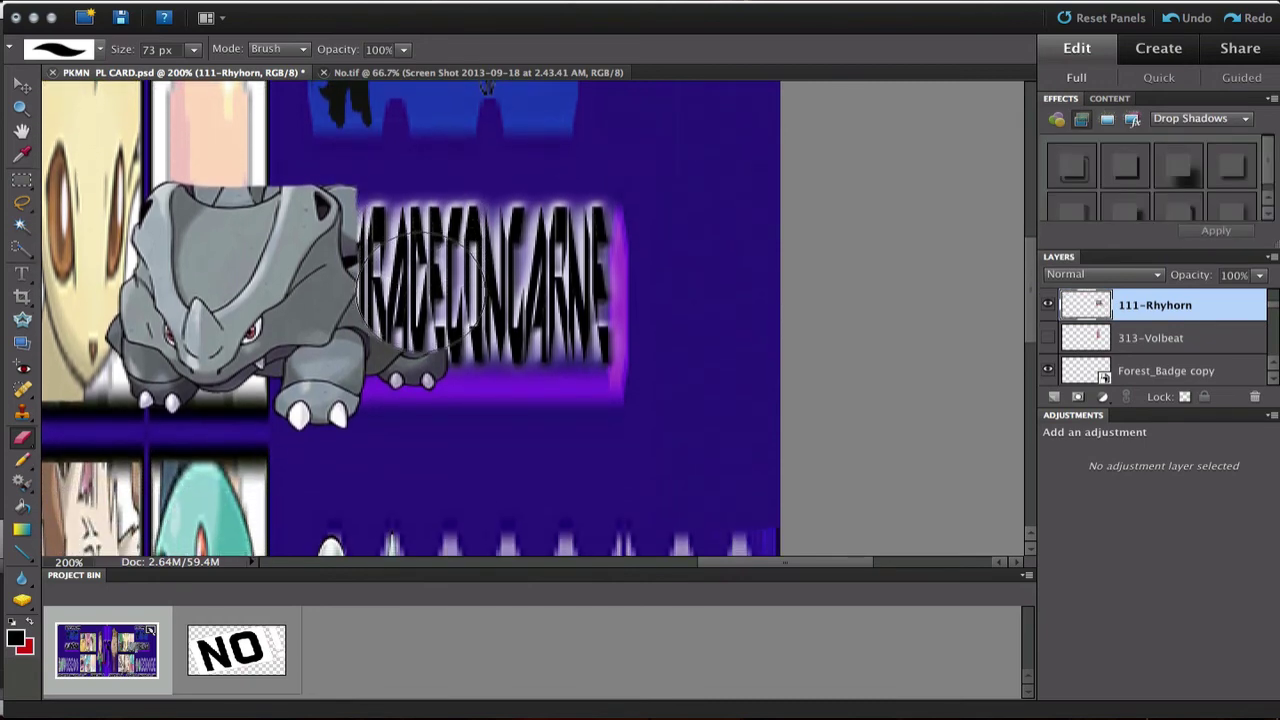
pyautogui.scroll(-1, 415, 287)
pyautogui.scroll(-1, 419, 286)
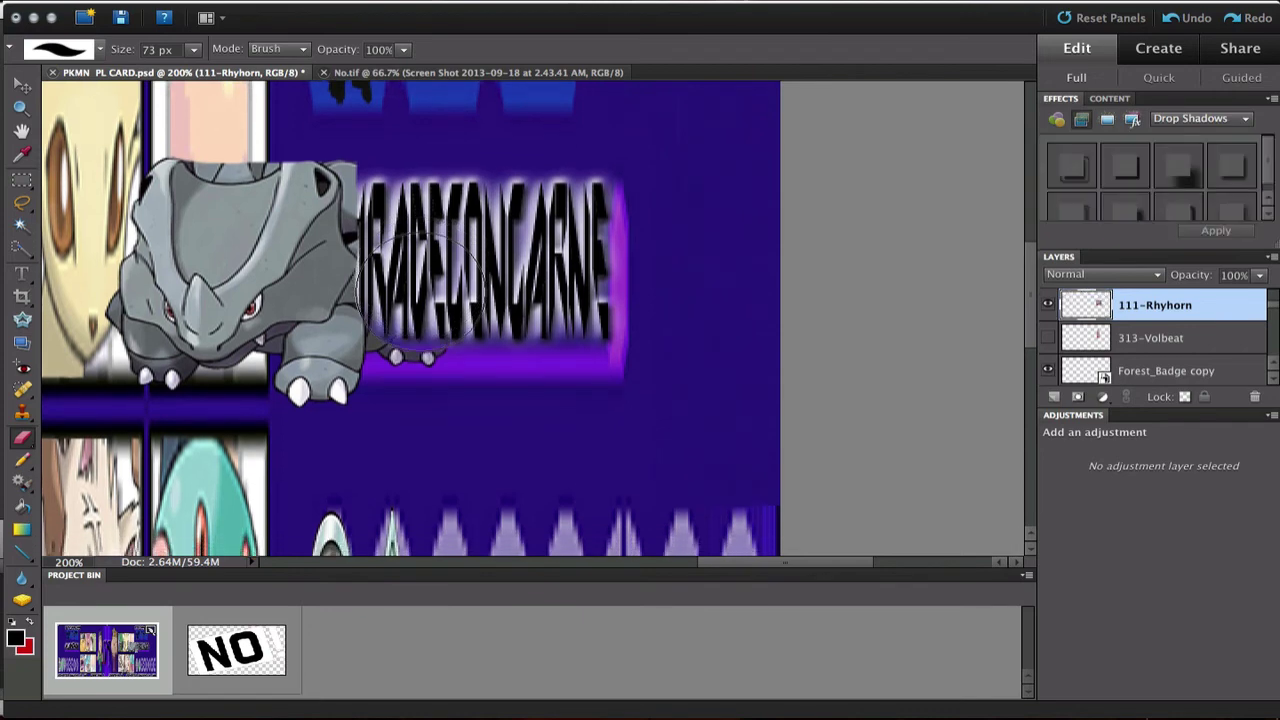
pyautogui.scroll(-1, 422, 283)
pyautogui.scroll(-3, 424, 290)
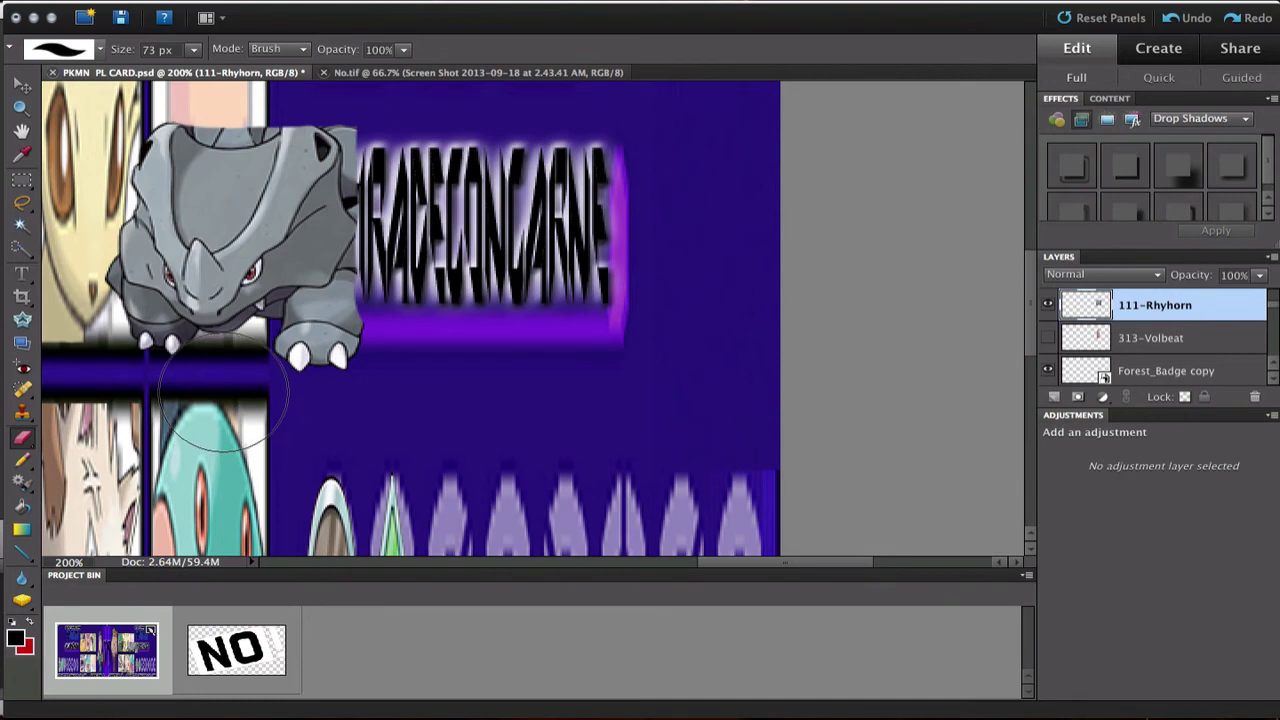
# Step: Erase the lower part and claws of the Rhyhorn's front foot nearest the opponent's name
pyautogui.hscroll(2, 225, 390)
pyautogui.hscroll(1, 223, 391)
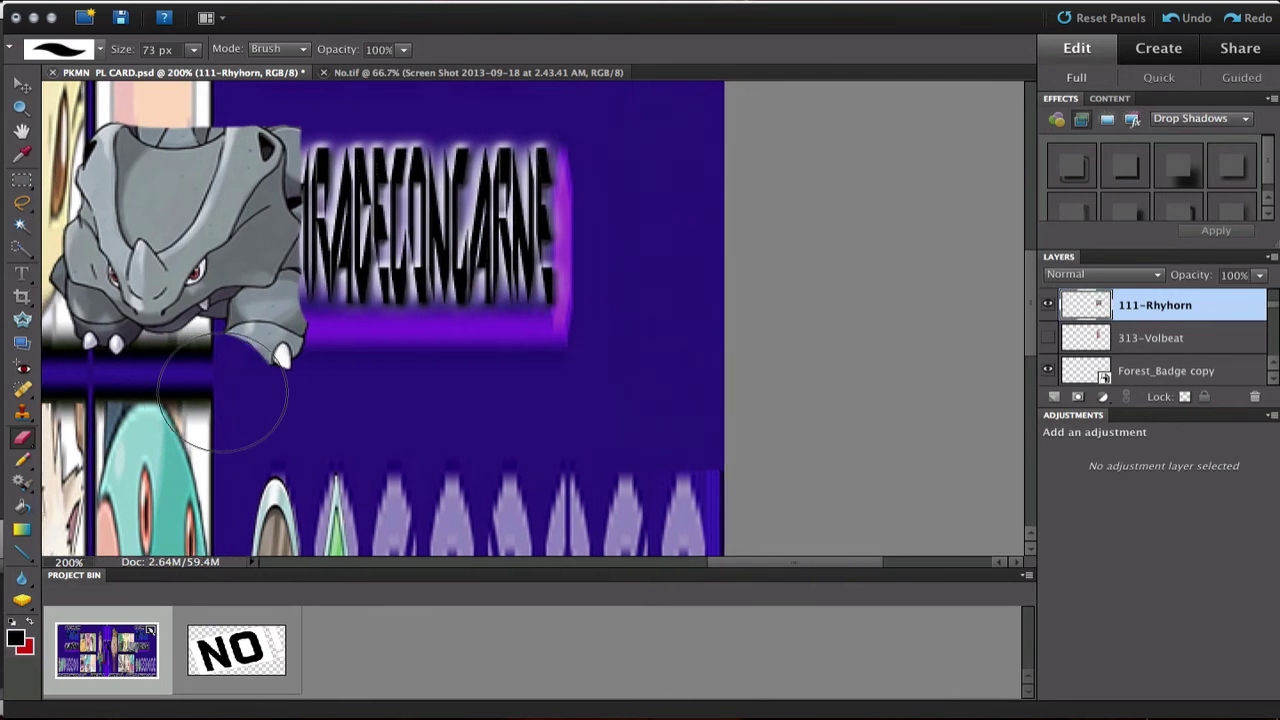
pyautogui.hscroll(1, 222, 390)
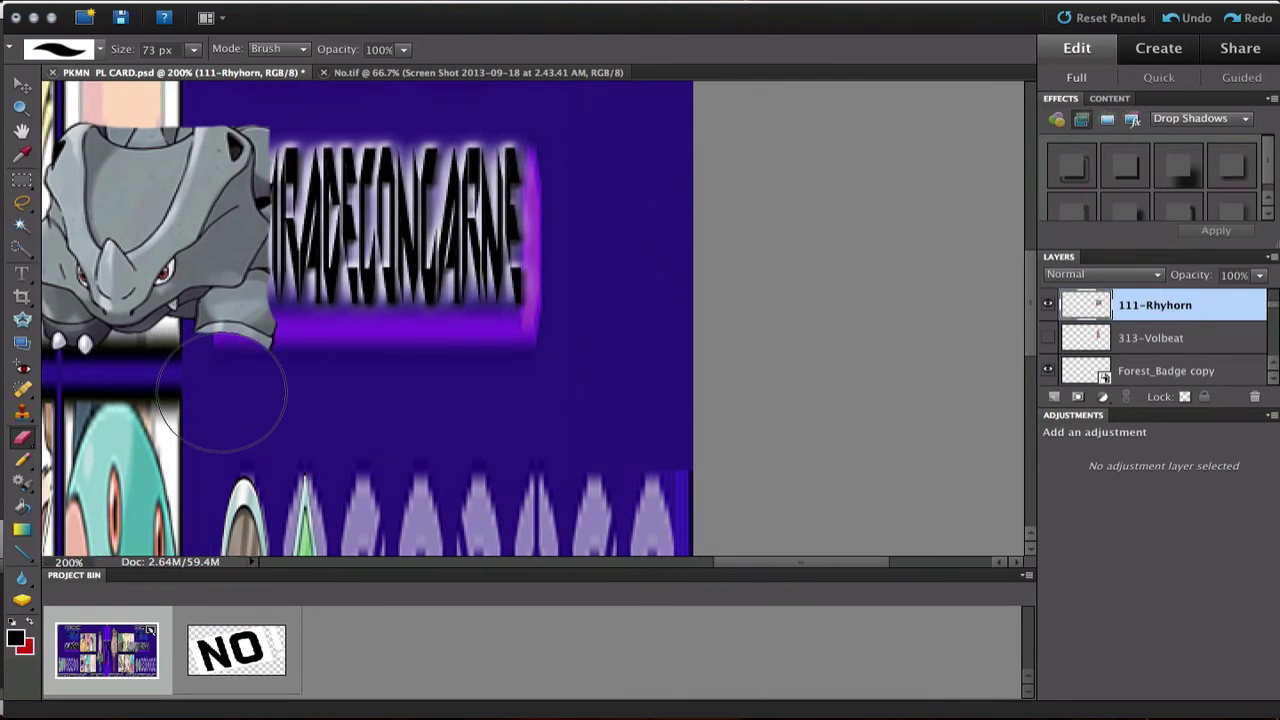
pyautogui.hscroll(2, 222, 390)
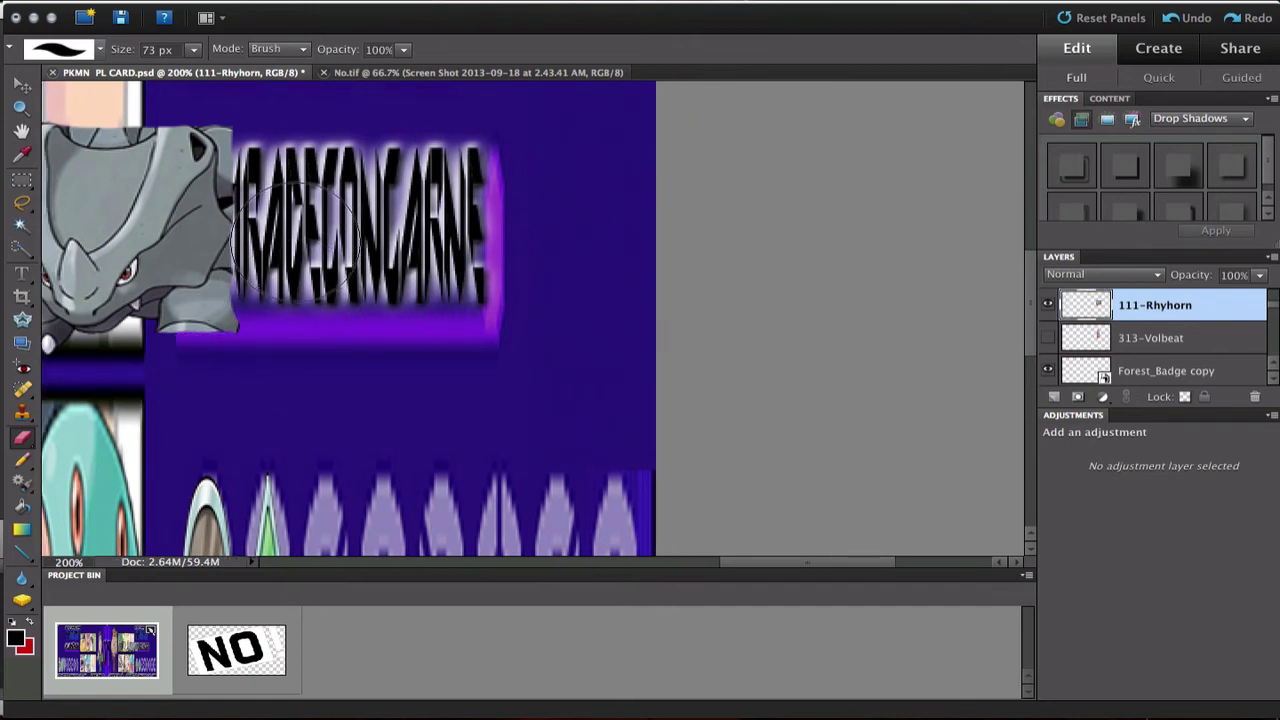
pyautogui.scroll(-4, 296, 240)
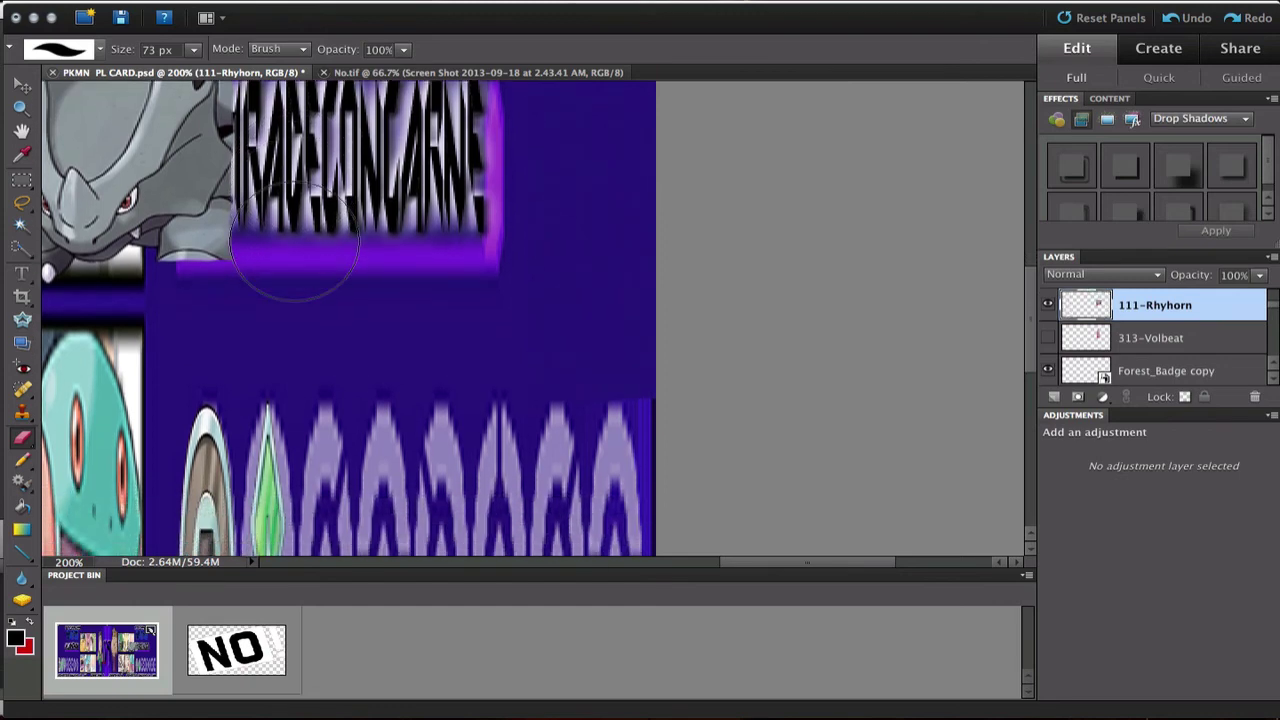
# Step: Erase the claws of the Rhyhorn's other front foot and trim the outer edge of that leg
pyautogui.hscroll(-10, 310, 260)
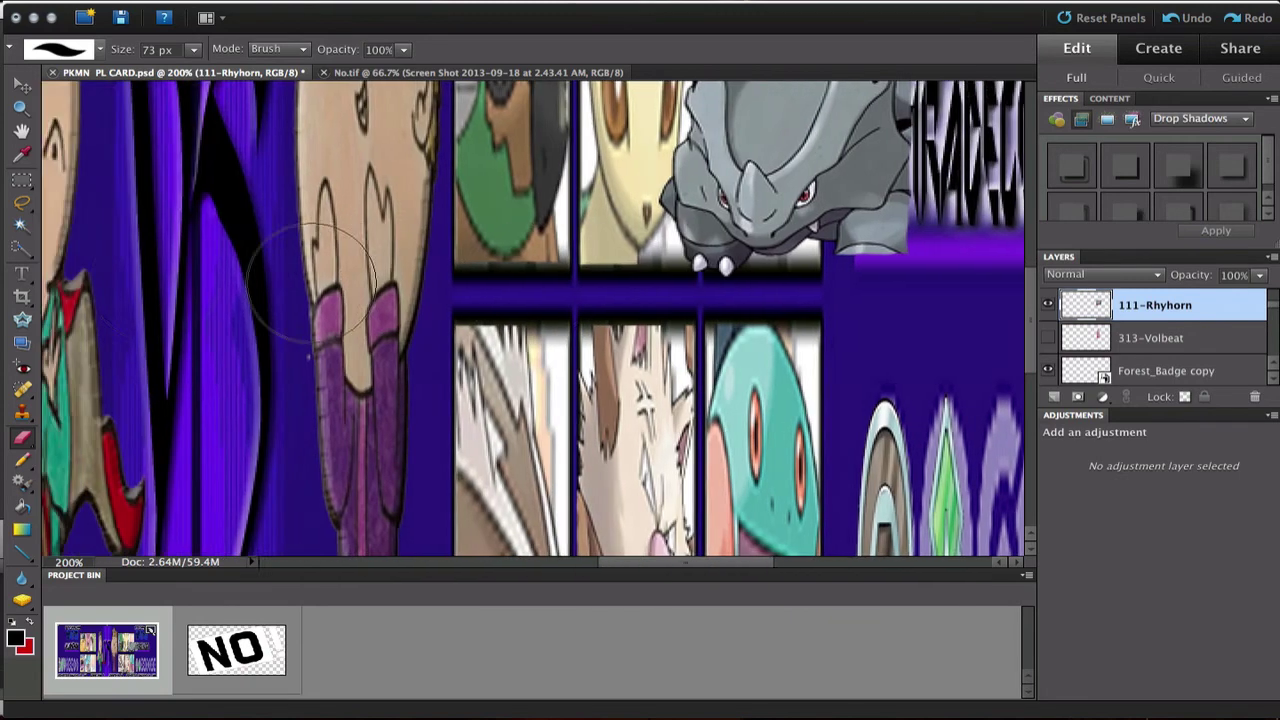
pyautogui.hscroll(-2, 315, 272)
pyautogui.hscroll(3, 746, 323)
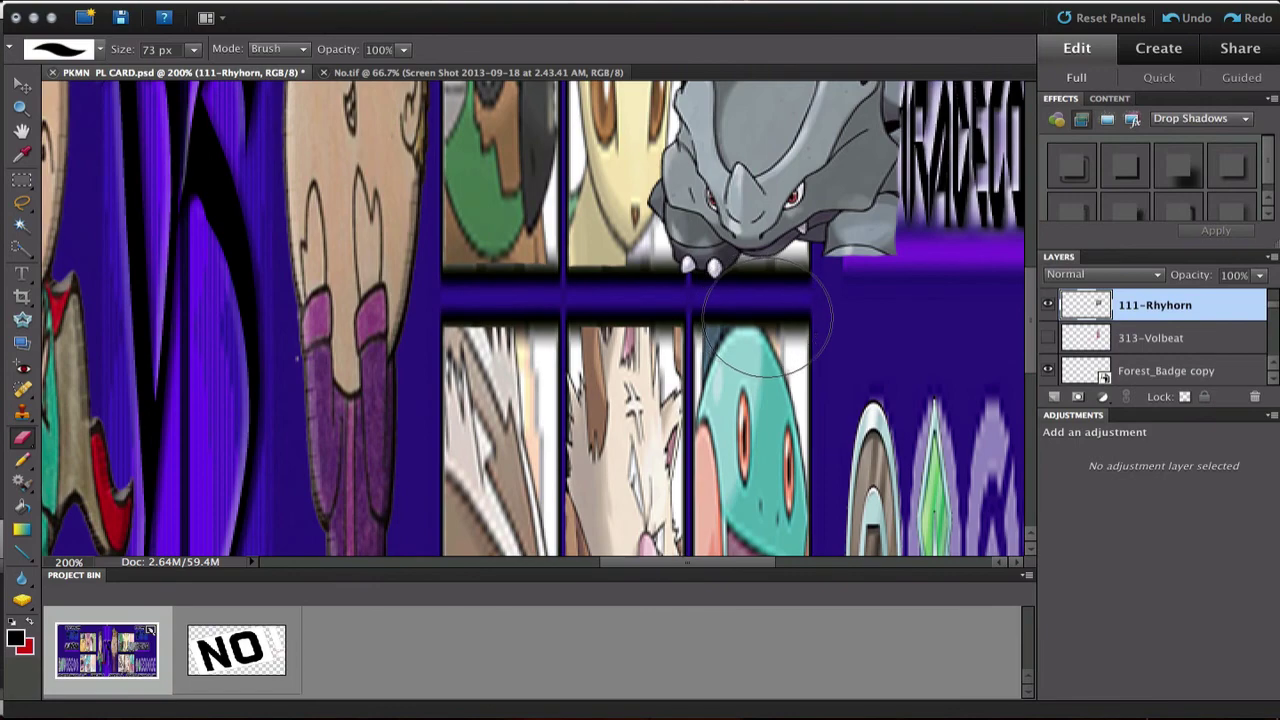
pyautogui.hscroll(-3, 752, 318)
pyautogui.hscroll(-1, 766, 318)
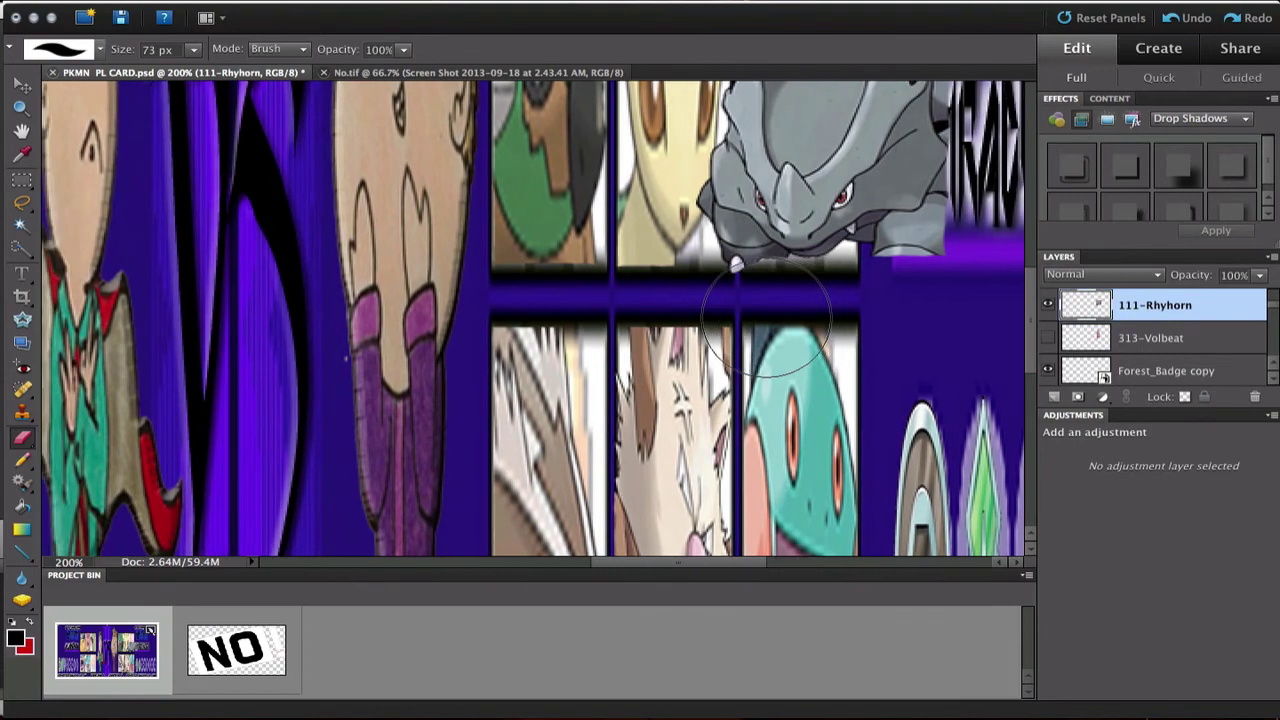
pyautogui.hscroll(-2, 766, 318)
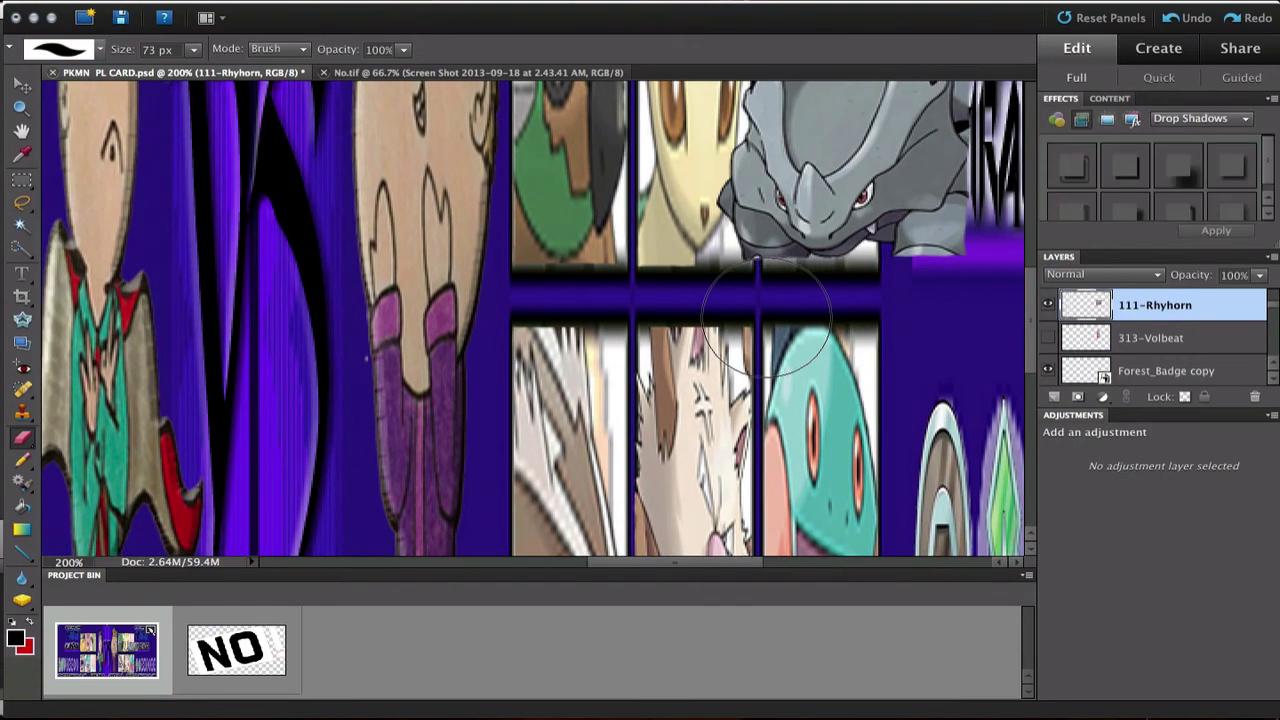
pyautogui.hscroll(-1, 766, 318)
pyautogui.hscroll(-1, 766, 318)
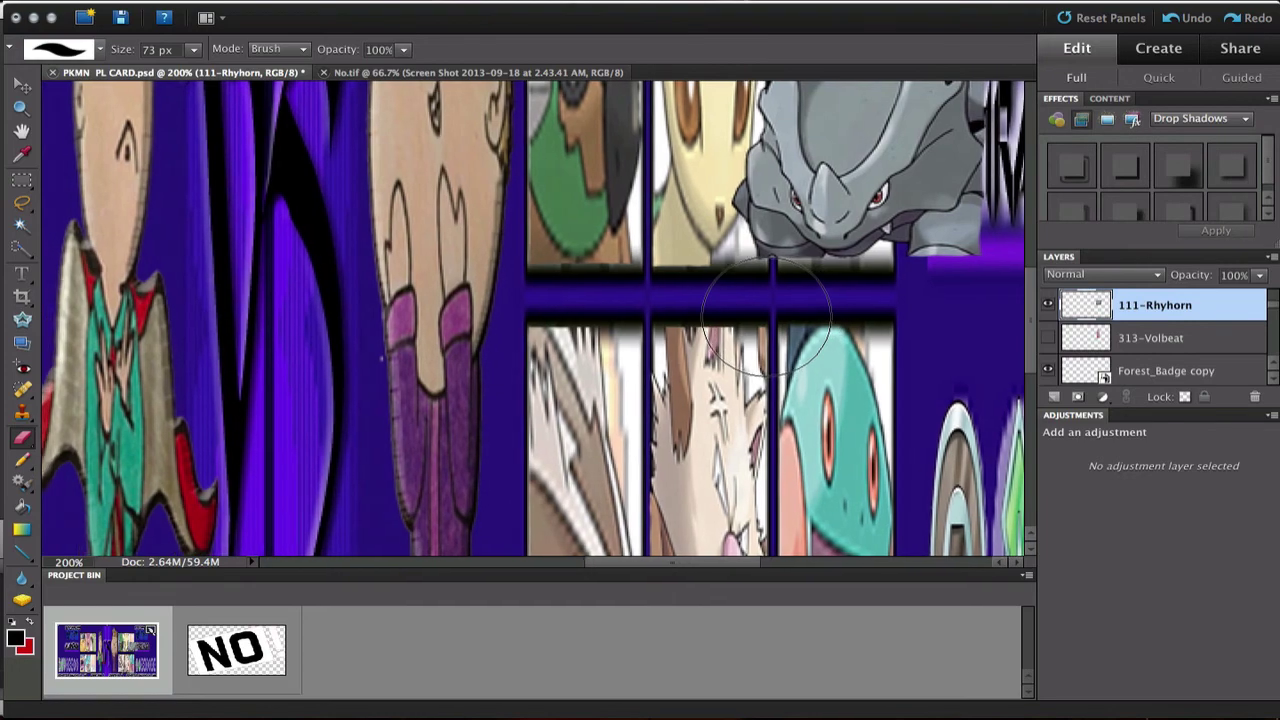
pyautogui.scroll(5, 766, 318)
pyautogui.scroll(-2, 766, 318)
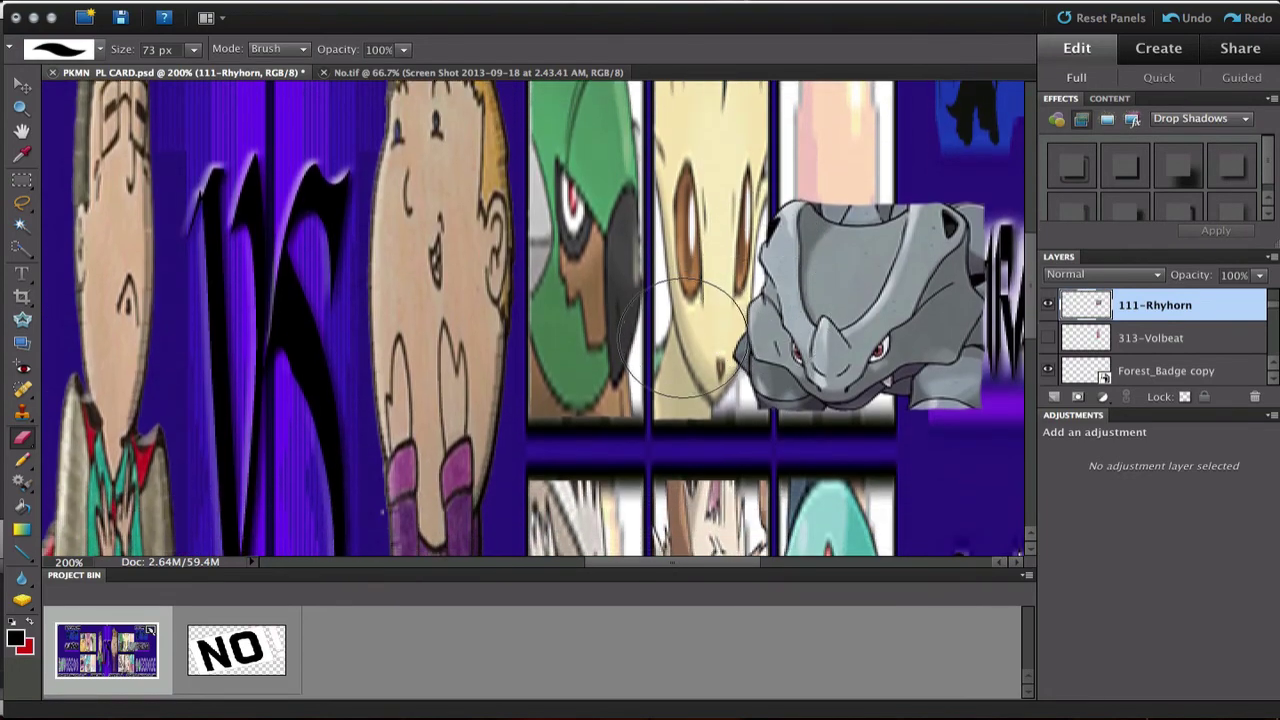
pyautogui.scroll(-1, 690, 335)
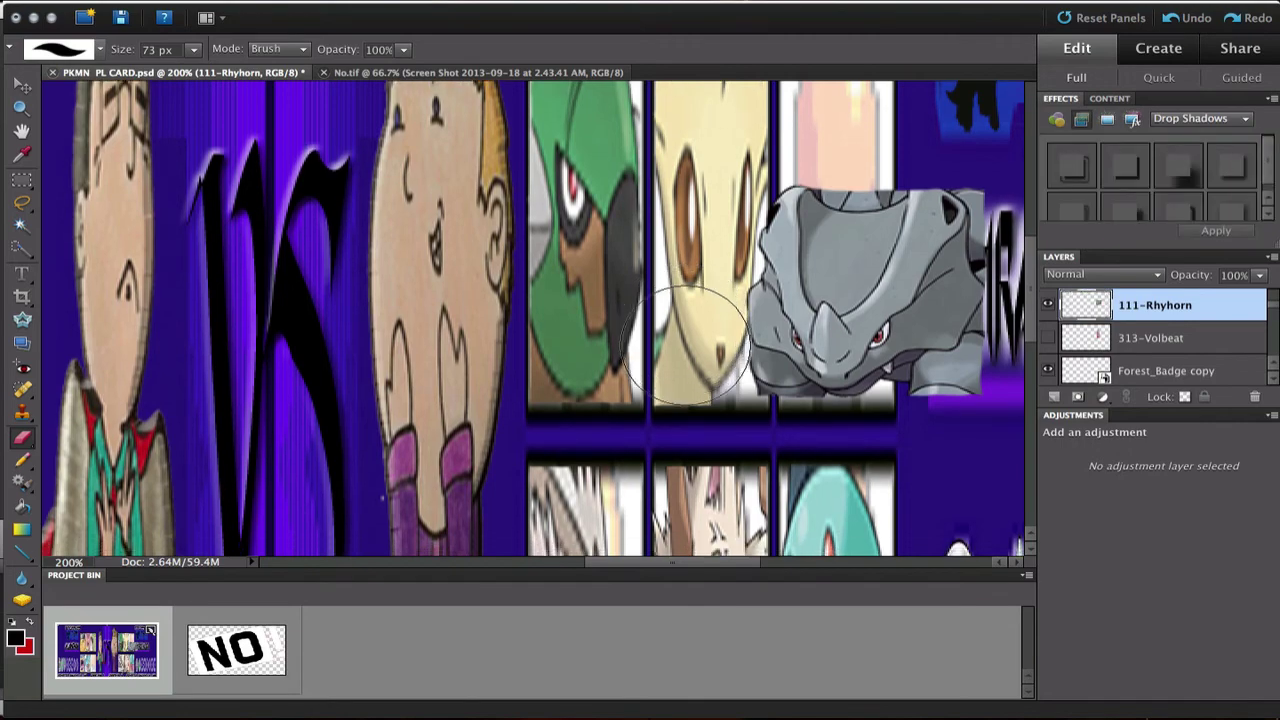
# Step: Move the Rhyhorn over the third slot in the opponent's upper team row and scale it to 50.4% width and 198.5% height
pyautogui.click(22, 84)
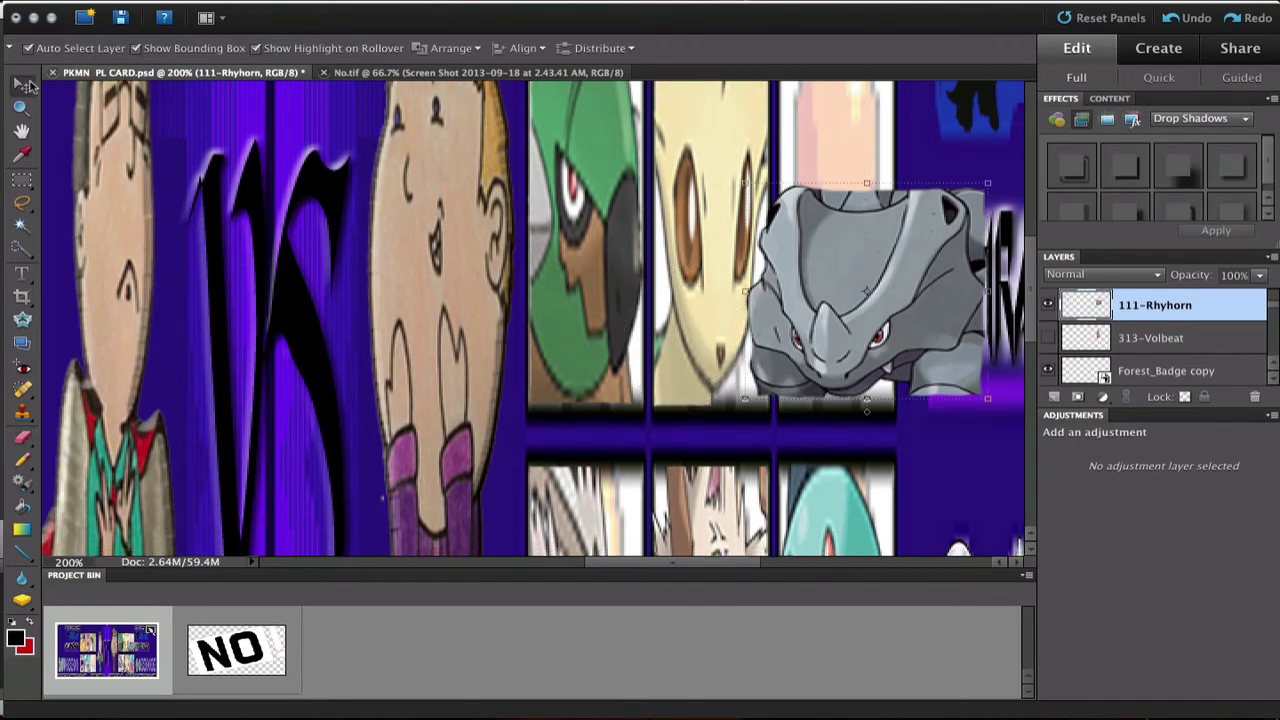
pyautogui.scroll(4, 703, 228)
pyautogui.hscroll(4, 703, 228)
pyautogui.moveTo(798, 326); pyautogui.dragTo(822, 143)
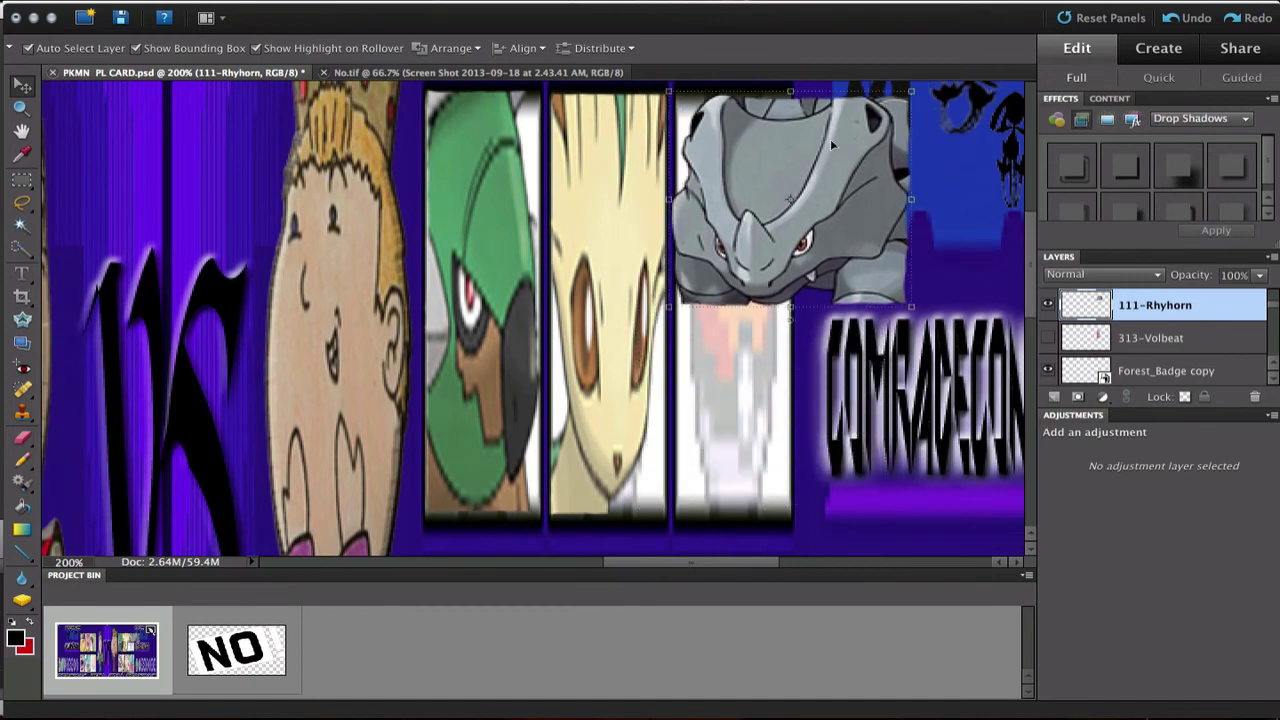
pyautogui.moveTo(909, 196); pyautogui.dragTo(790, 192)
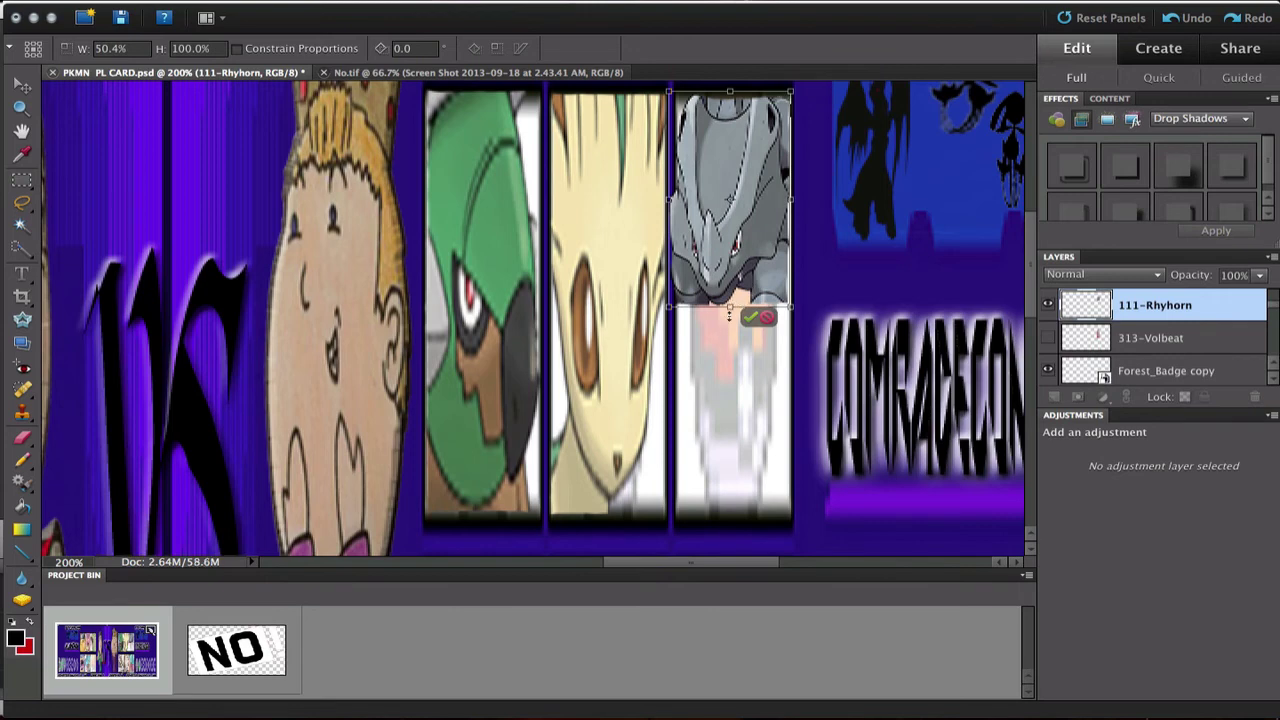
pyautogui.moveTo(729, 310); pyautogui.dragTo(722, 522)
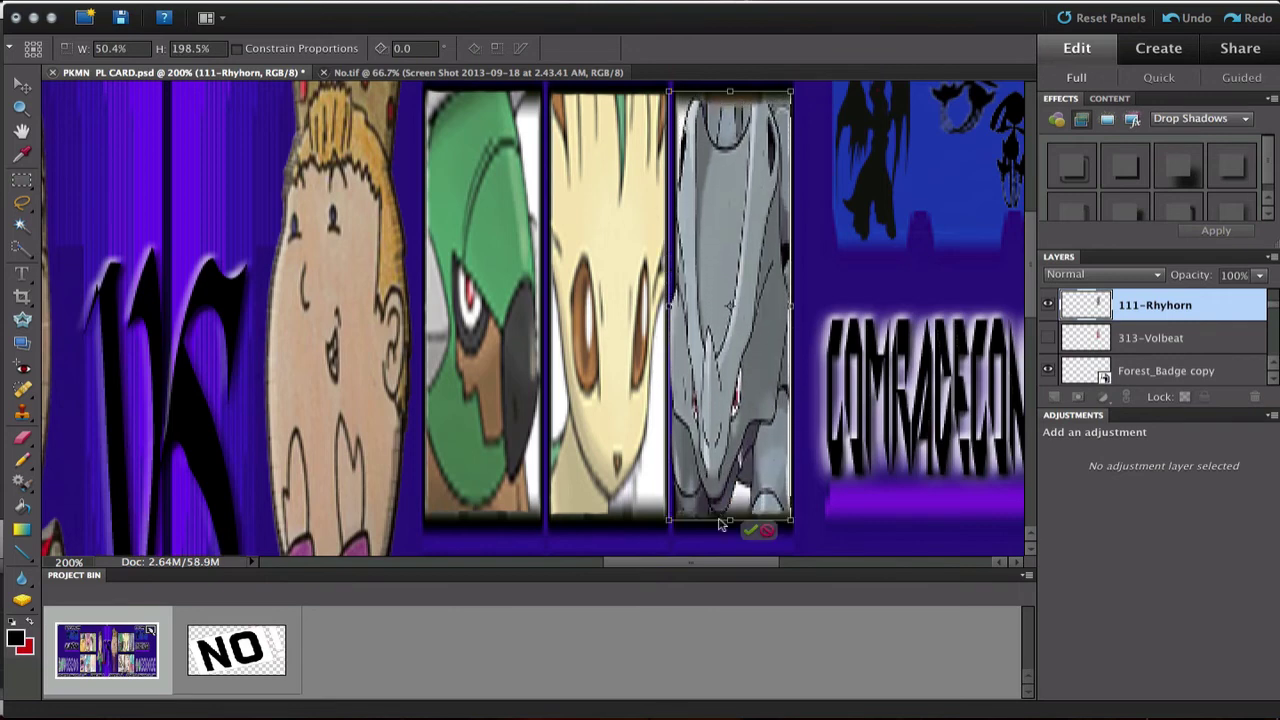
pyautogui.click(751, 530)
pyautogui.click(837, 520)
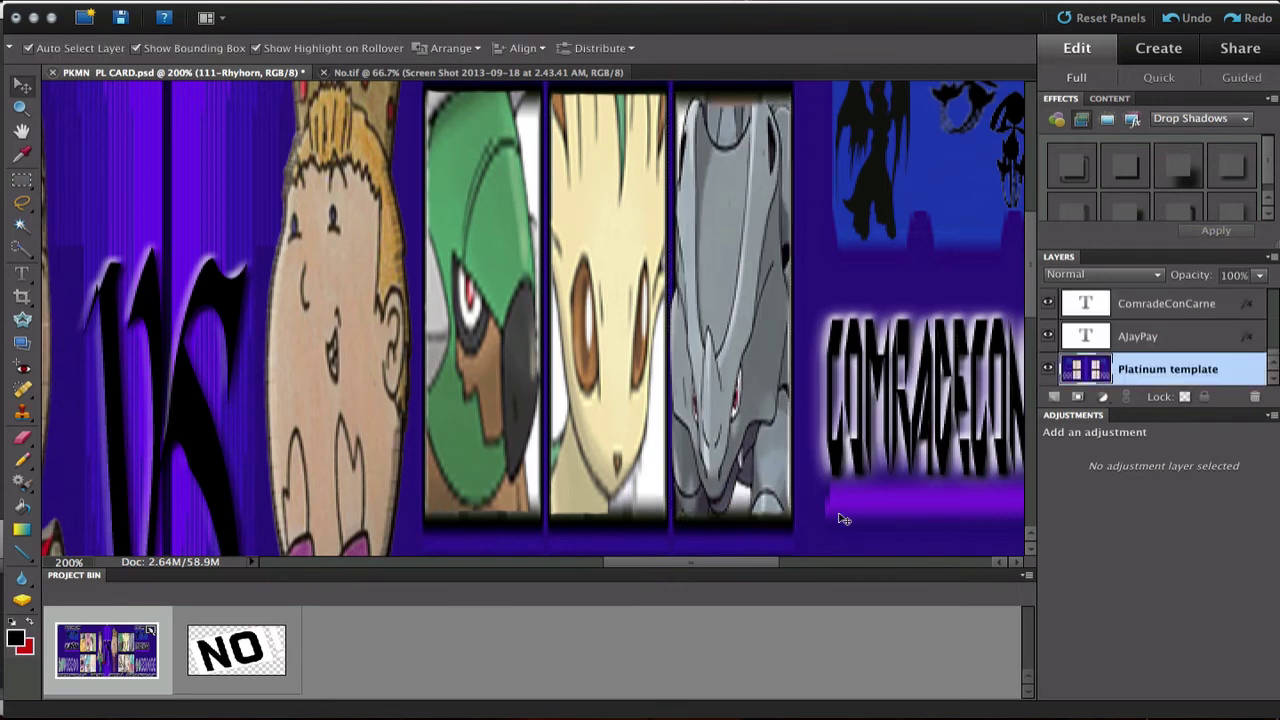
# Step: Change the opponent's Pokemon caught text at the card's lower edge to 17/ 23
pyautogui.scroll(-5, 840, 519)
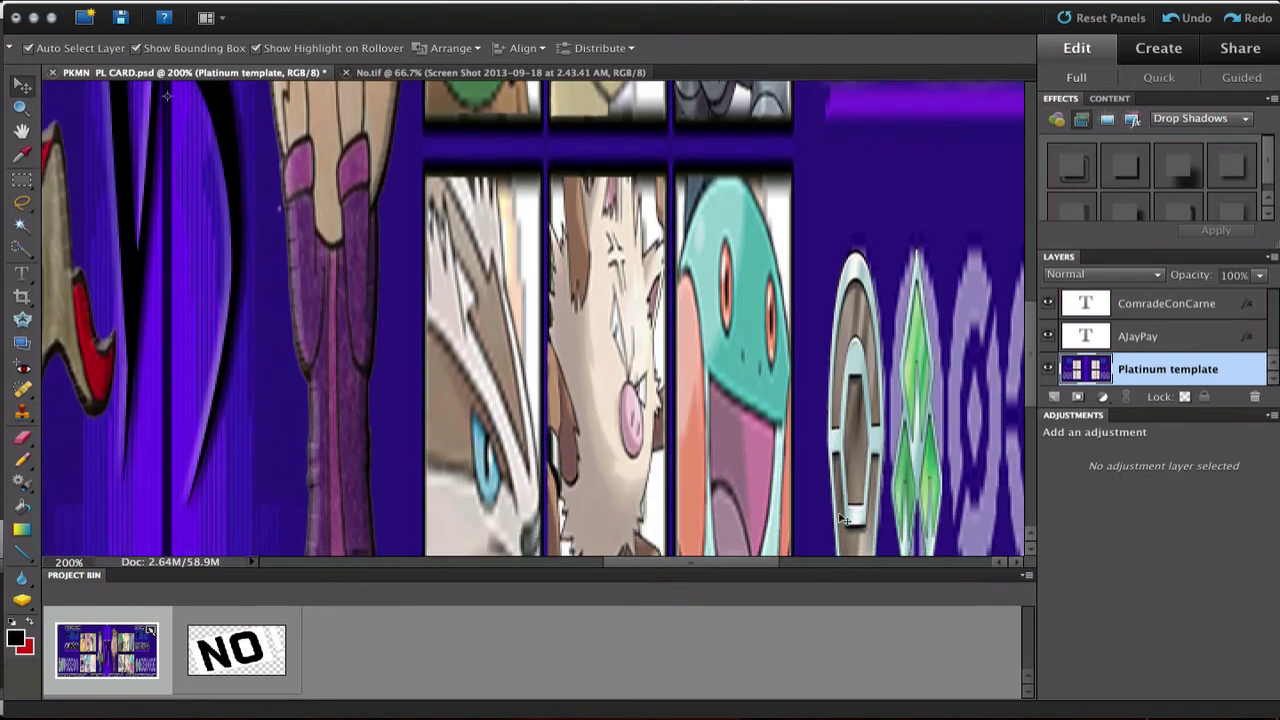
pyautogui.click(21, 106)
pyautogui.click(46, 48)
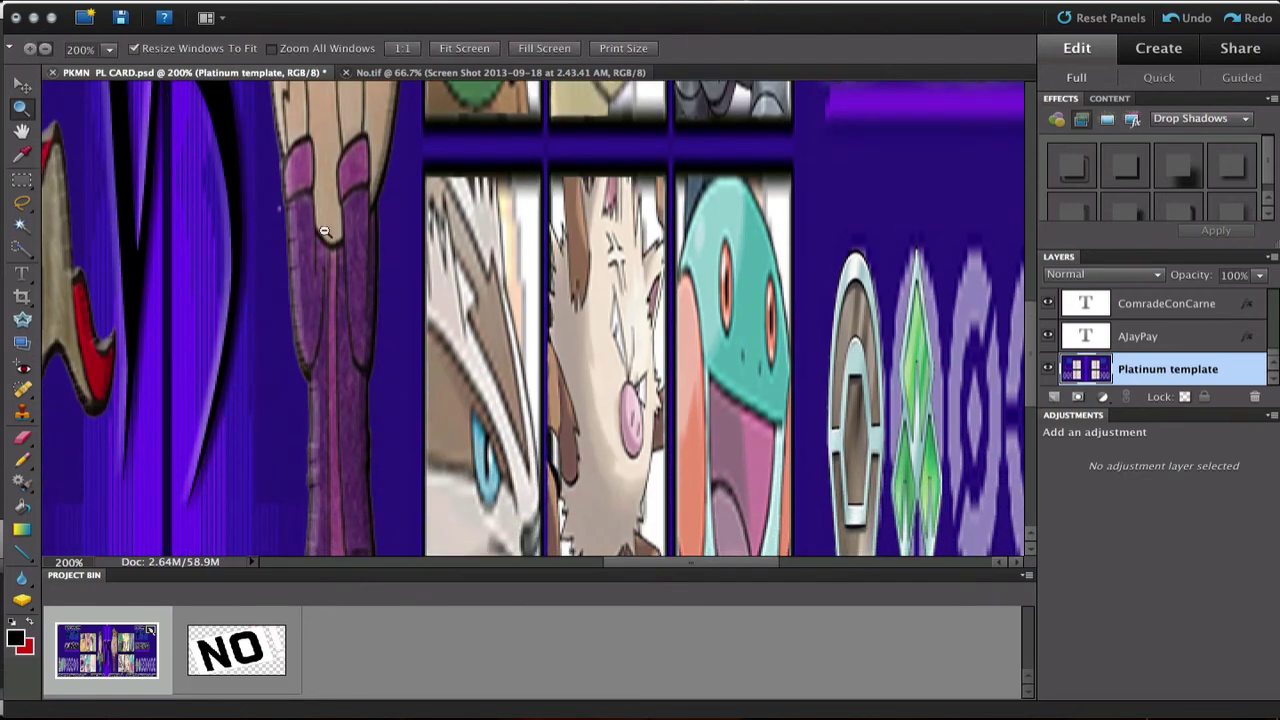
pyautogui.click(326, 233)
pyautogui.click(326, 233)
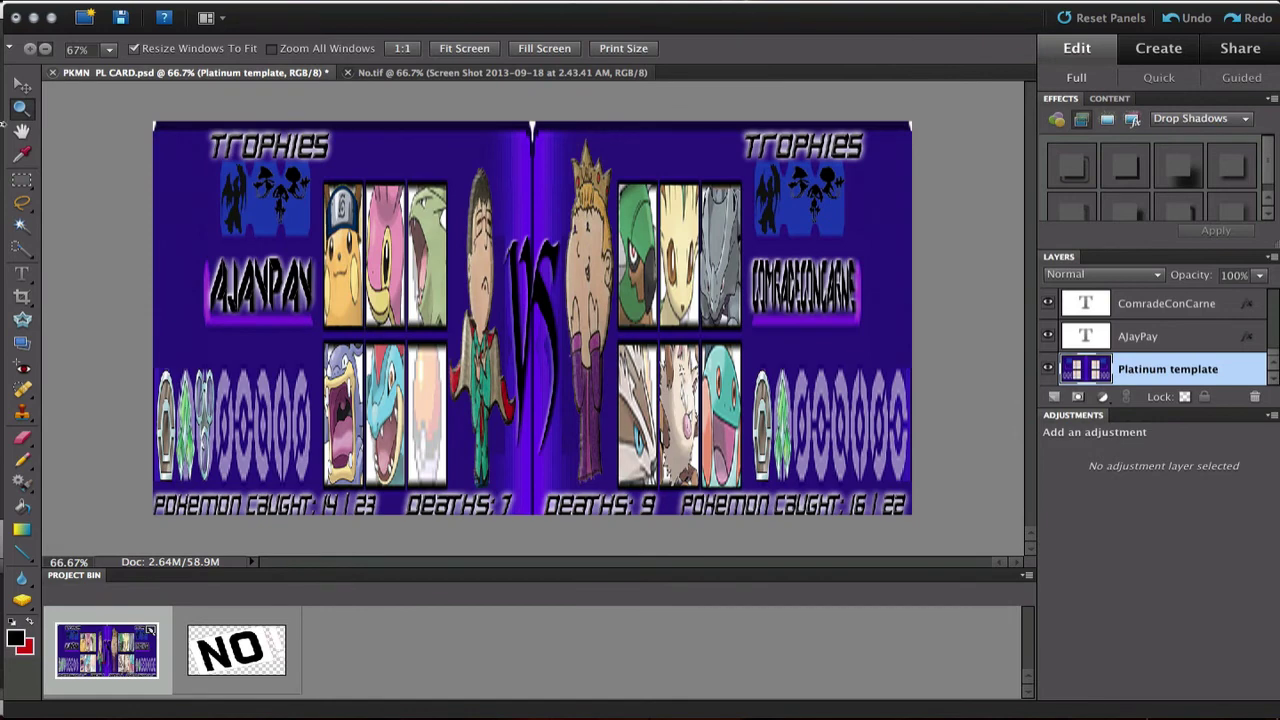
pyautogui.click(21, 274)
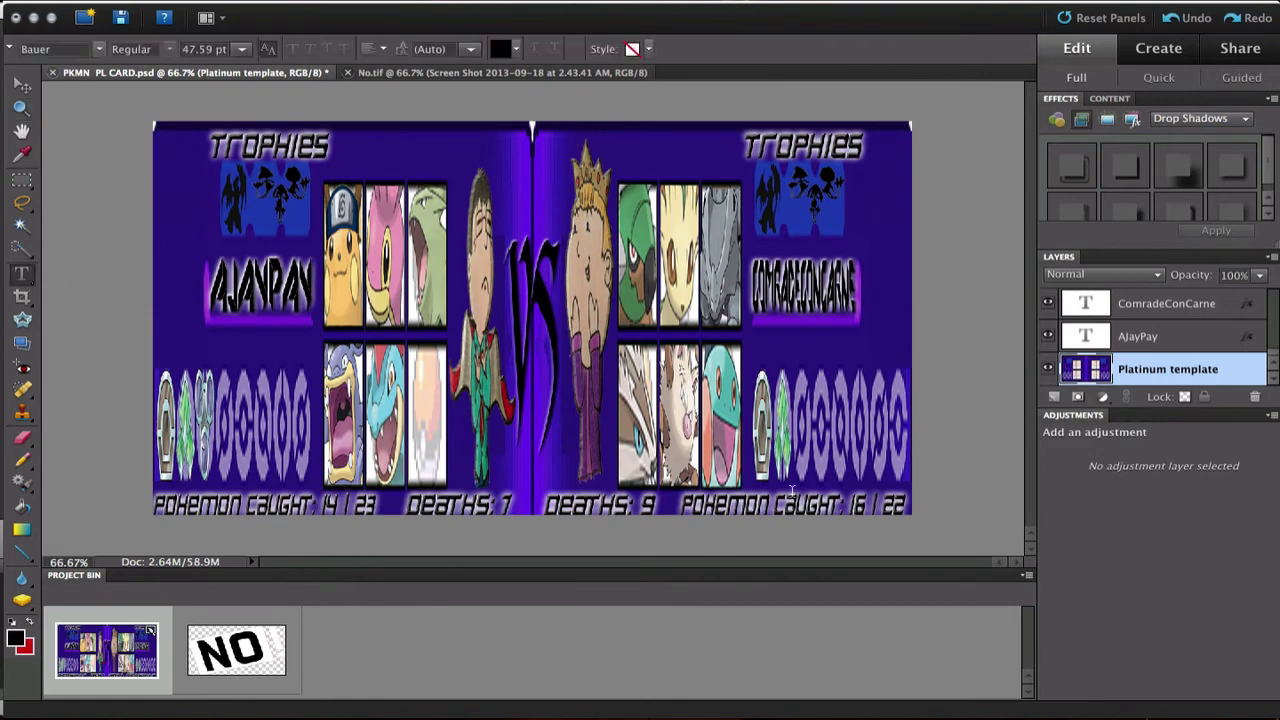
pyautogui.doubleClick(869, 503)
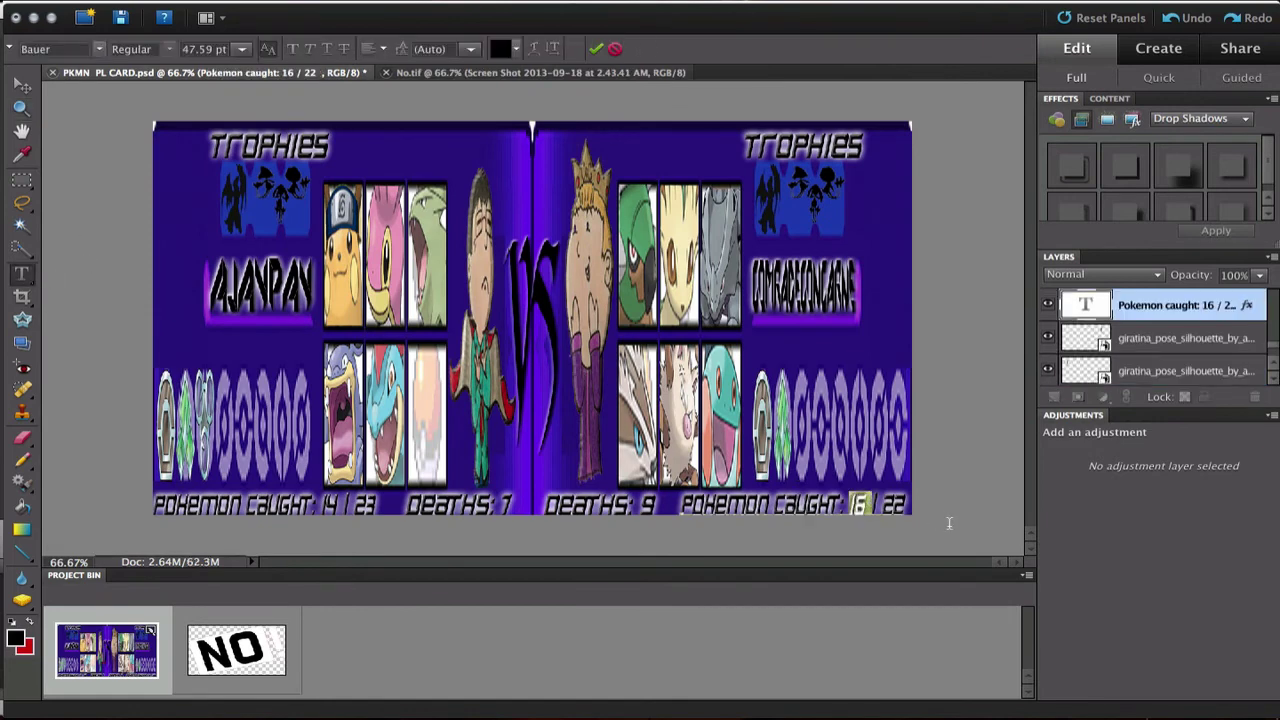
pyautogui.write('17')
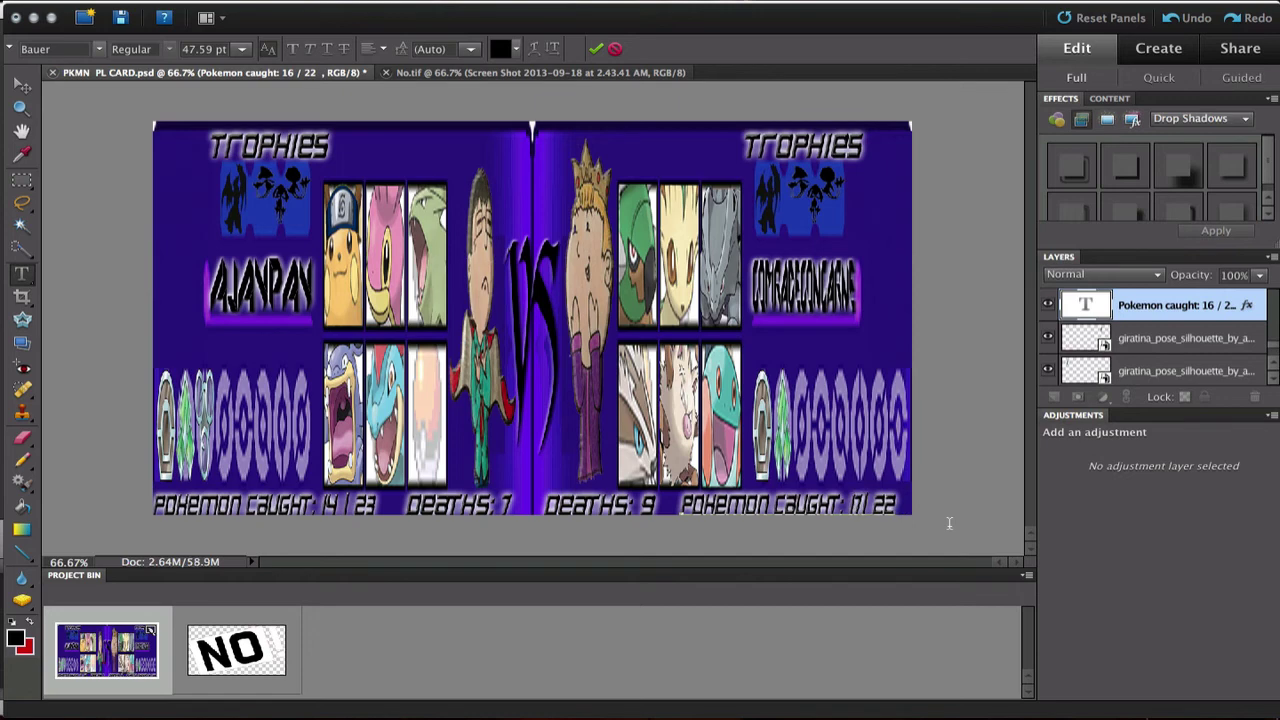
pyautogui.press('BackSpace')
pyautogui.write('3')
pyautogui.press('Escape')
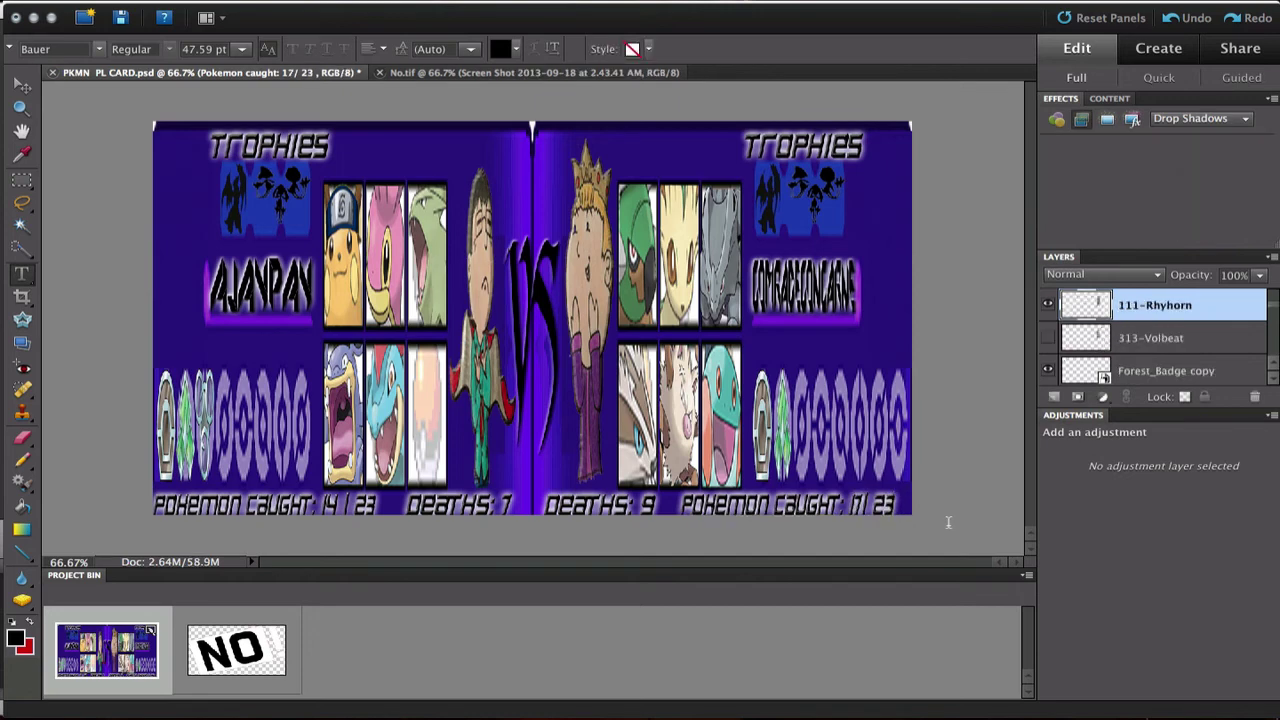
# Step: Try to save the card as a JPEG named PKMN PL CARD 97 in the PKMN PL folder
pyautogui.click(305, 2)
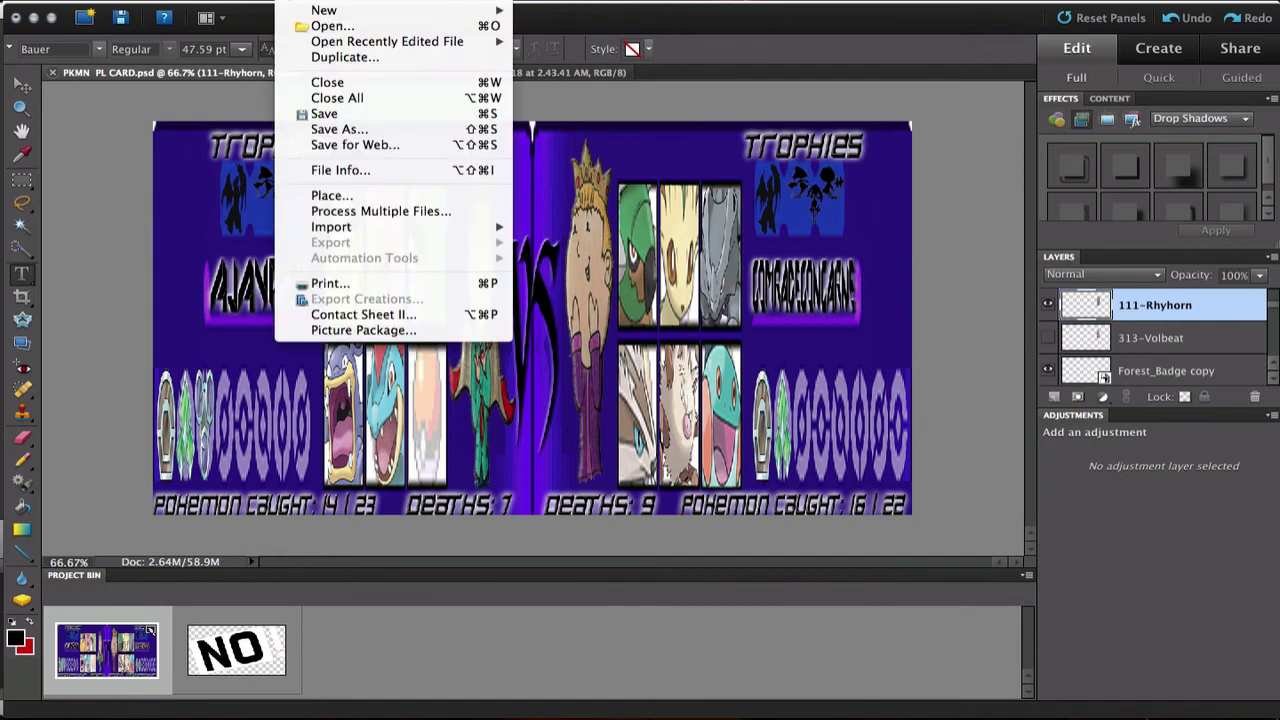
pyautogui.click(358, 131)
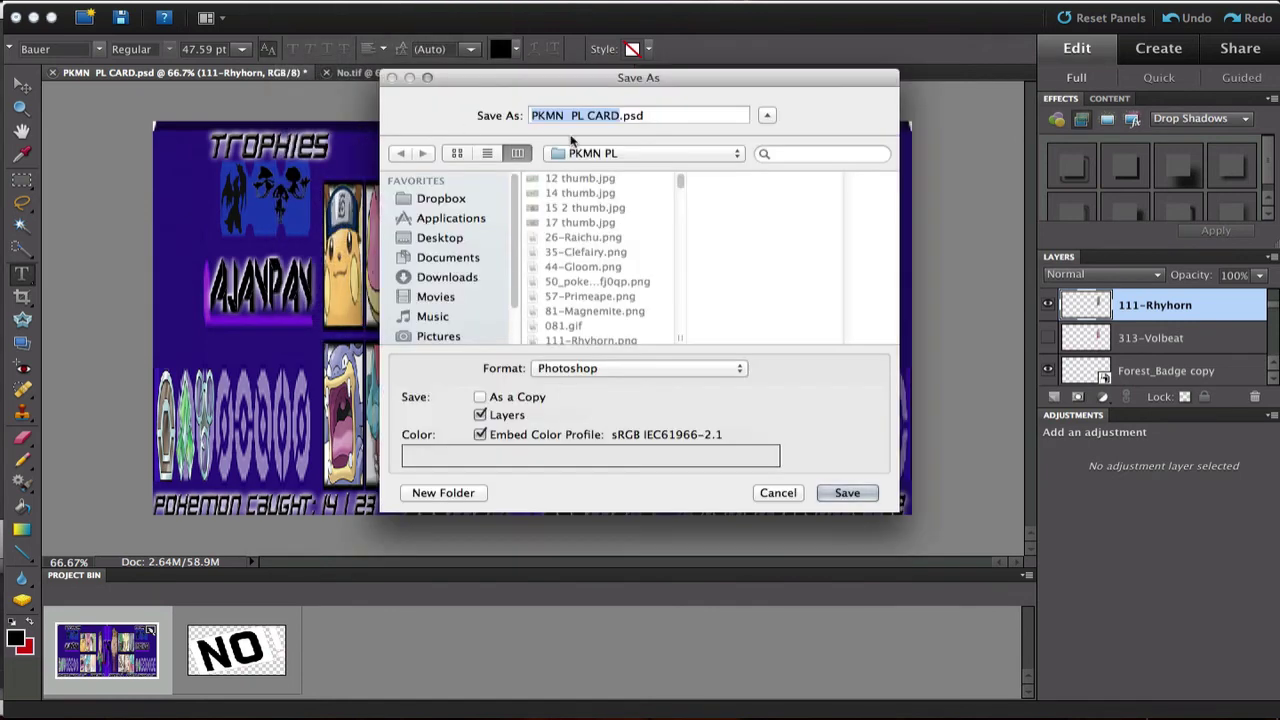
pyautogui.press('Right')
pyautogui.scroll(-10, 640, 208)
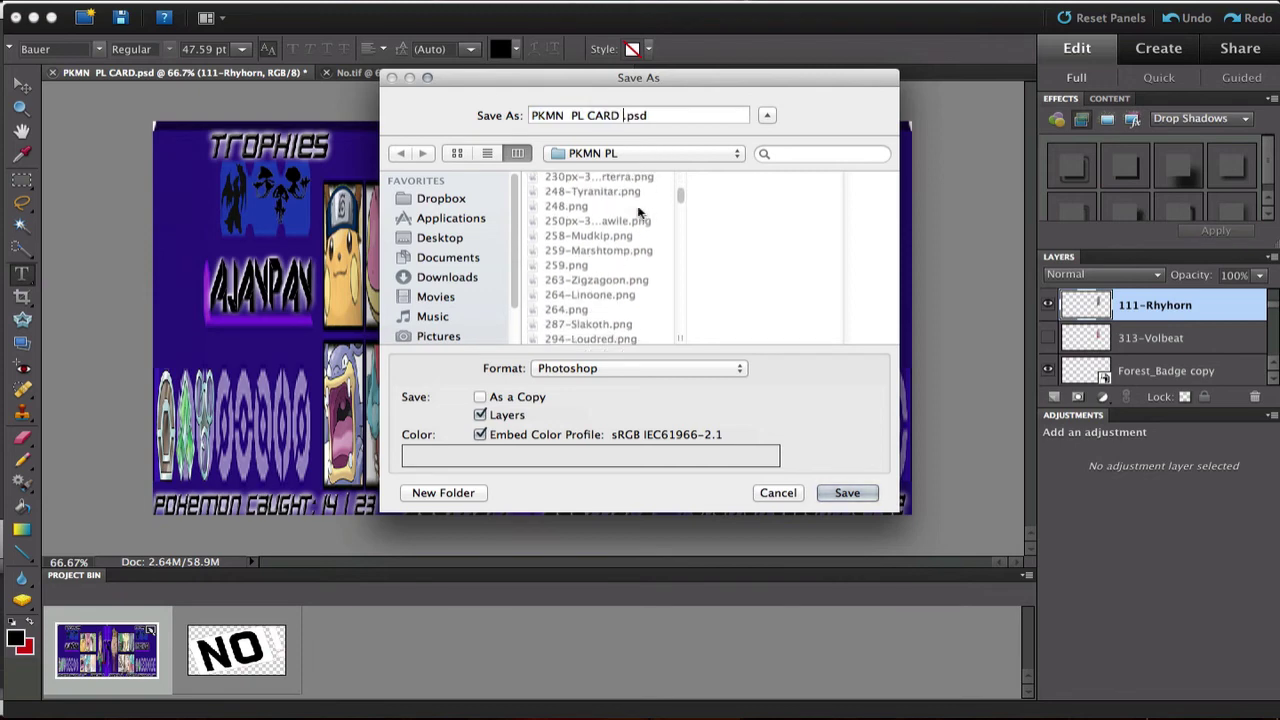
pyautogui.scroll(-20, 637, 212)
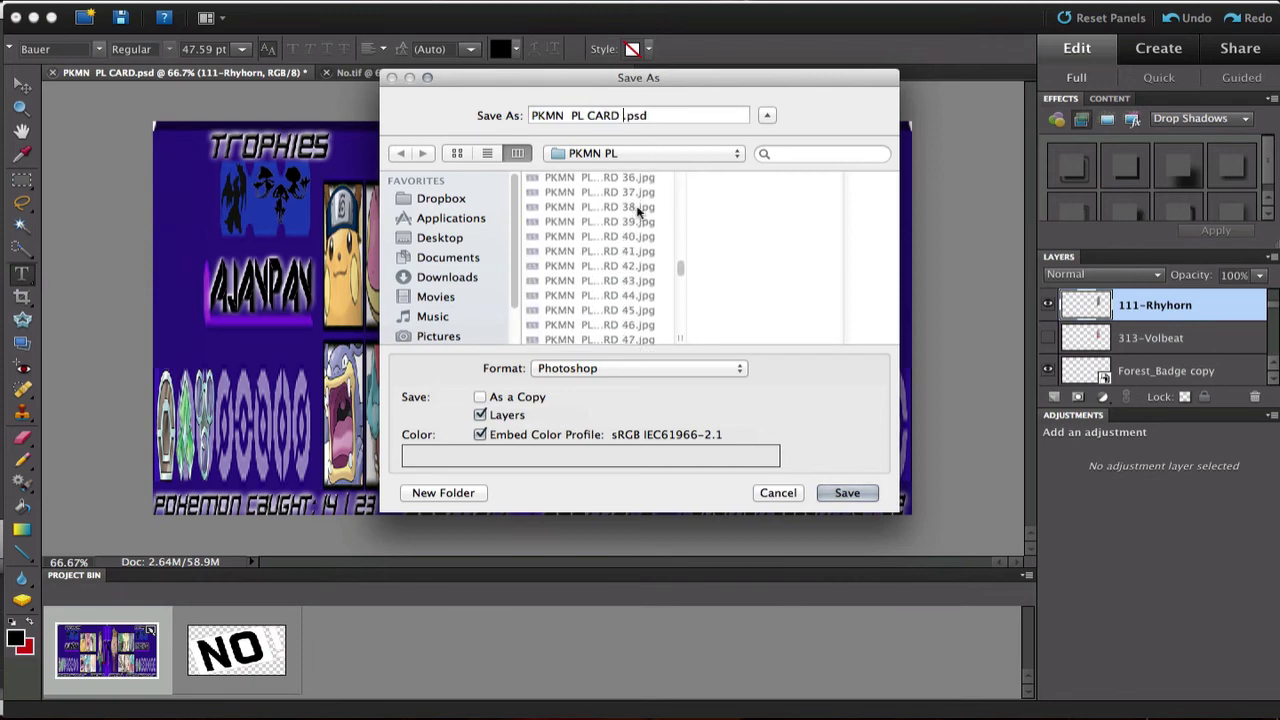
pyautogui.scroll(-12, 640, 220)
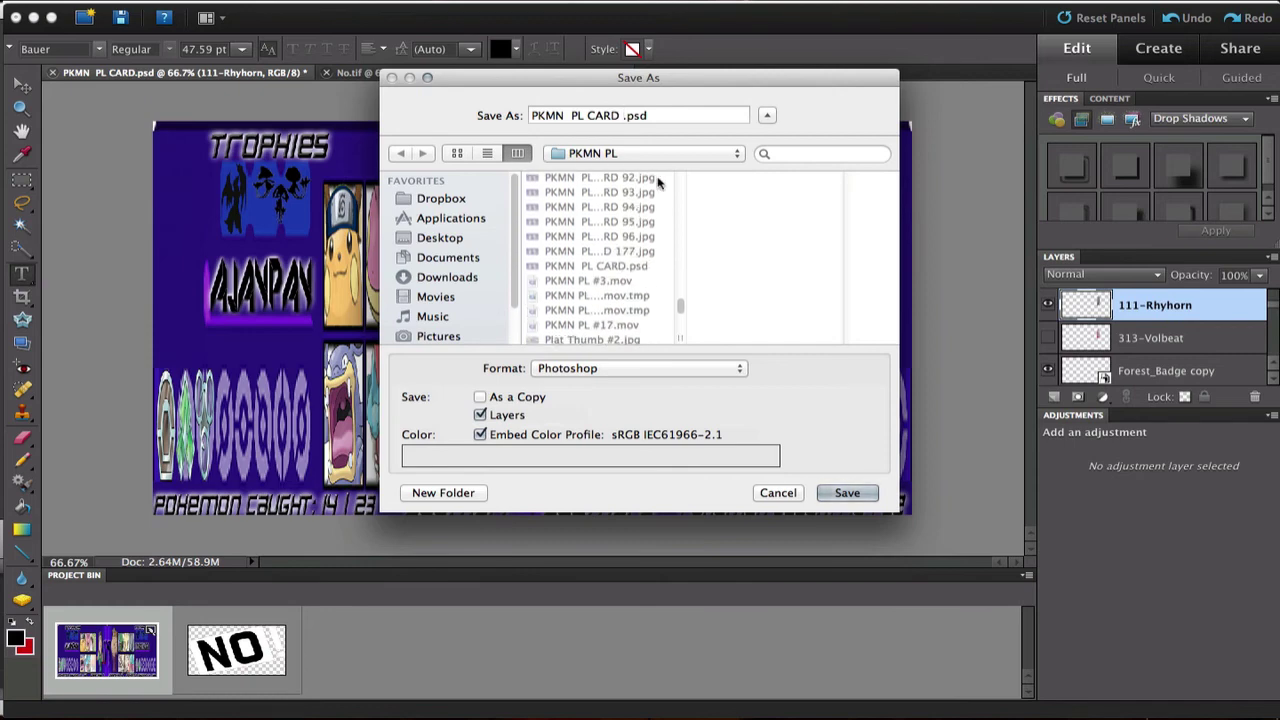
pyautogui.write('97')
pyautogui.click(651, 368)
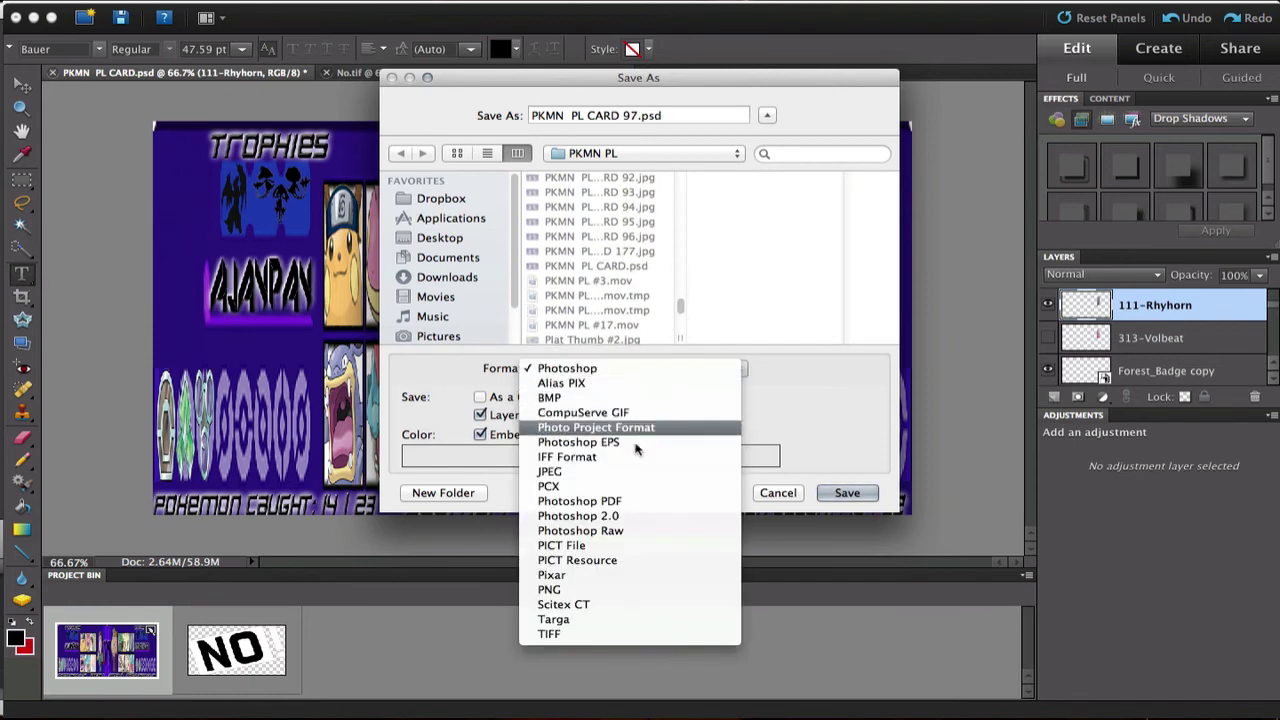
pyautogui.click(636, 474)
pyautogui.click(847, 492)
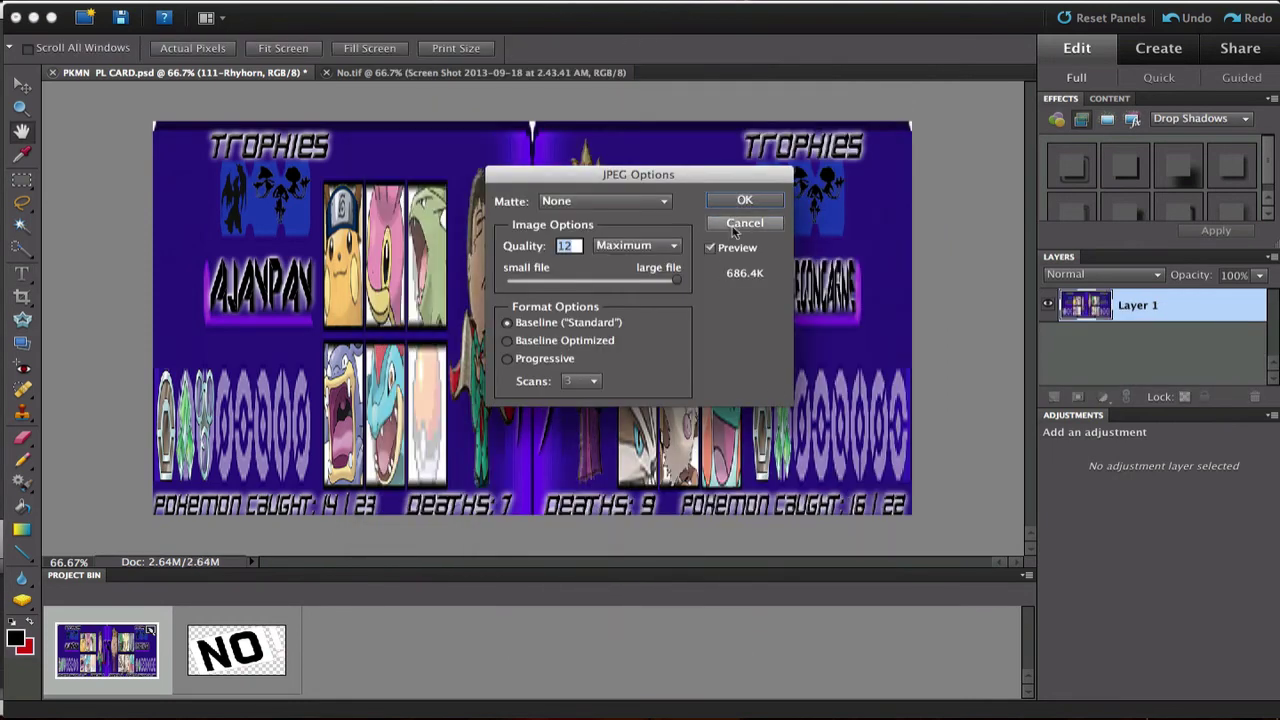
pyautogui.click(744, 223)
# Step: Switch to ScreenFlow and add PKMN PL CARD 95.jpg from the PKMN PL folder to the project's media
pyautogui.moveTo(1194, 705)
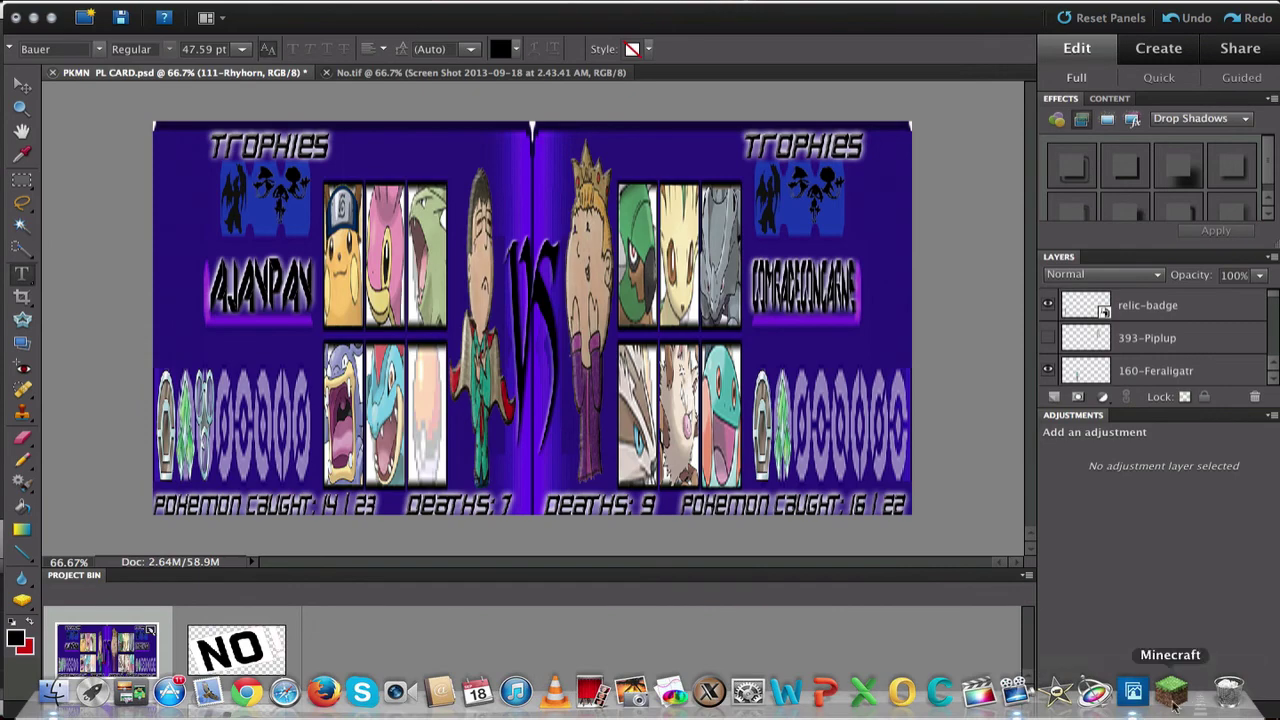
pyautogui.click(1014, 692)
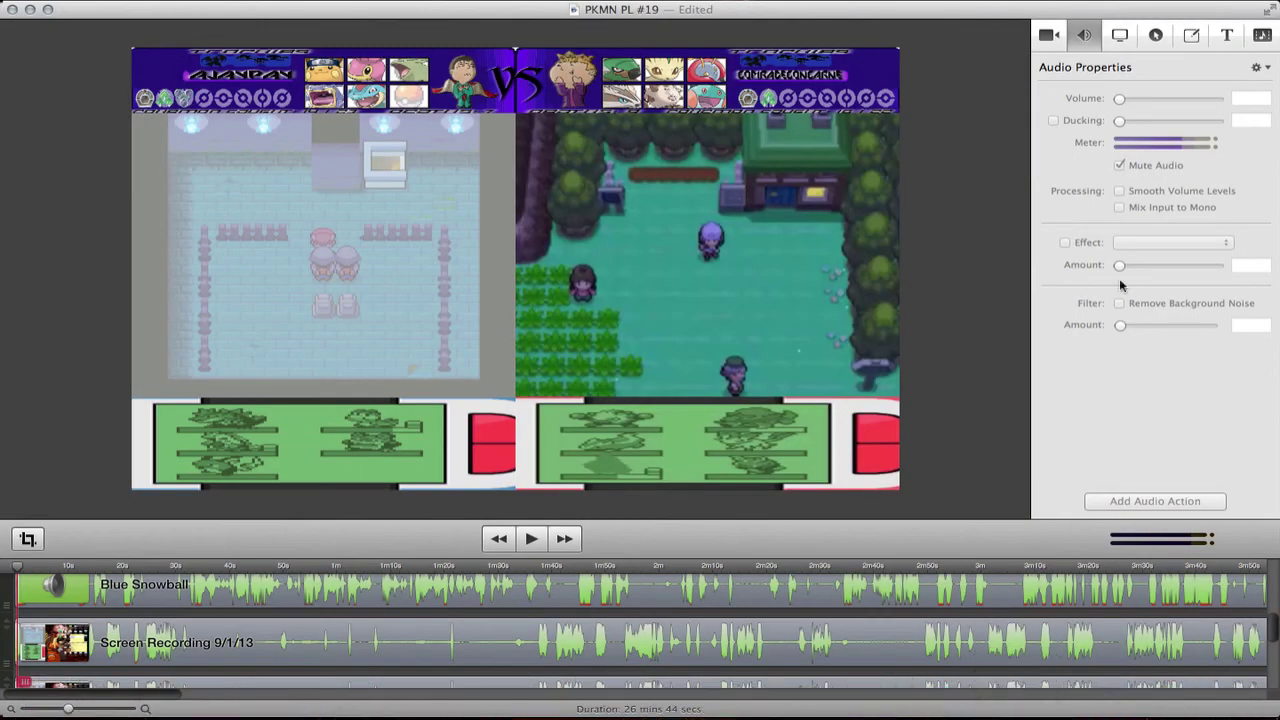
pyautogui.click(1261, 36)
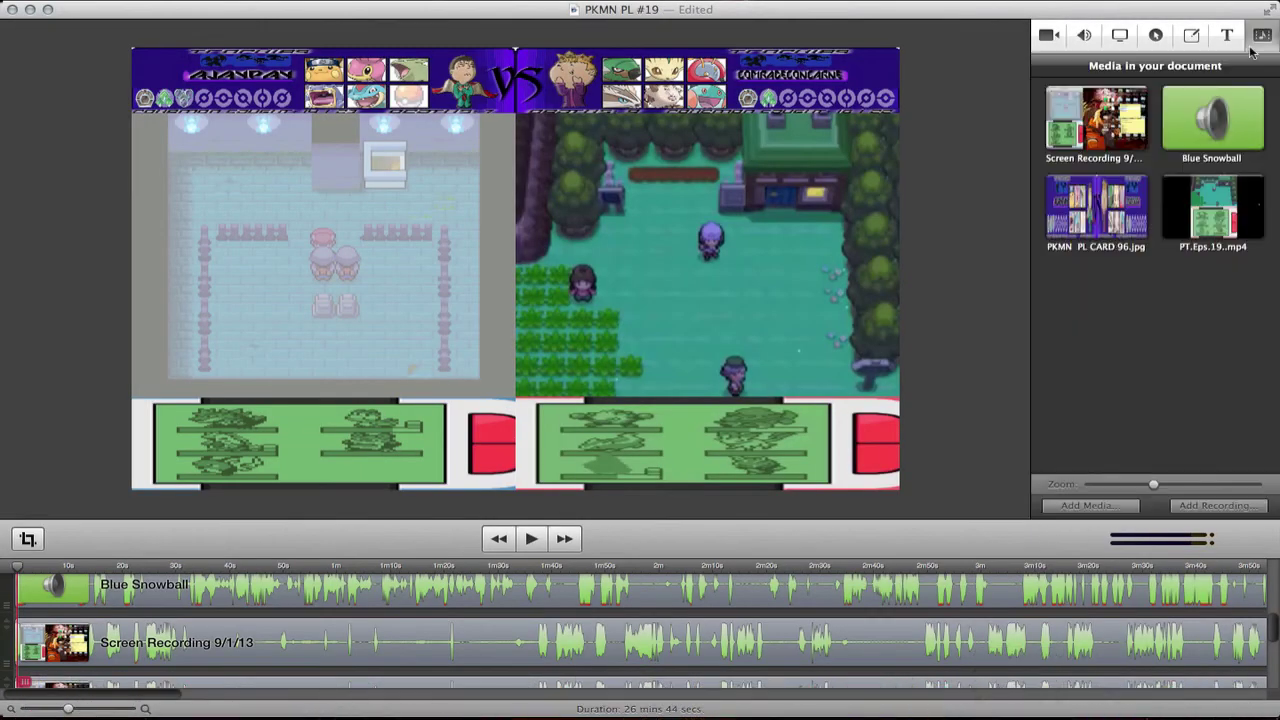
pyautogui.click(1090, 505)
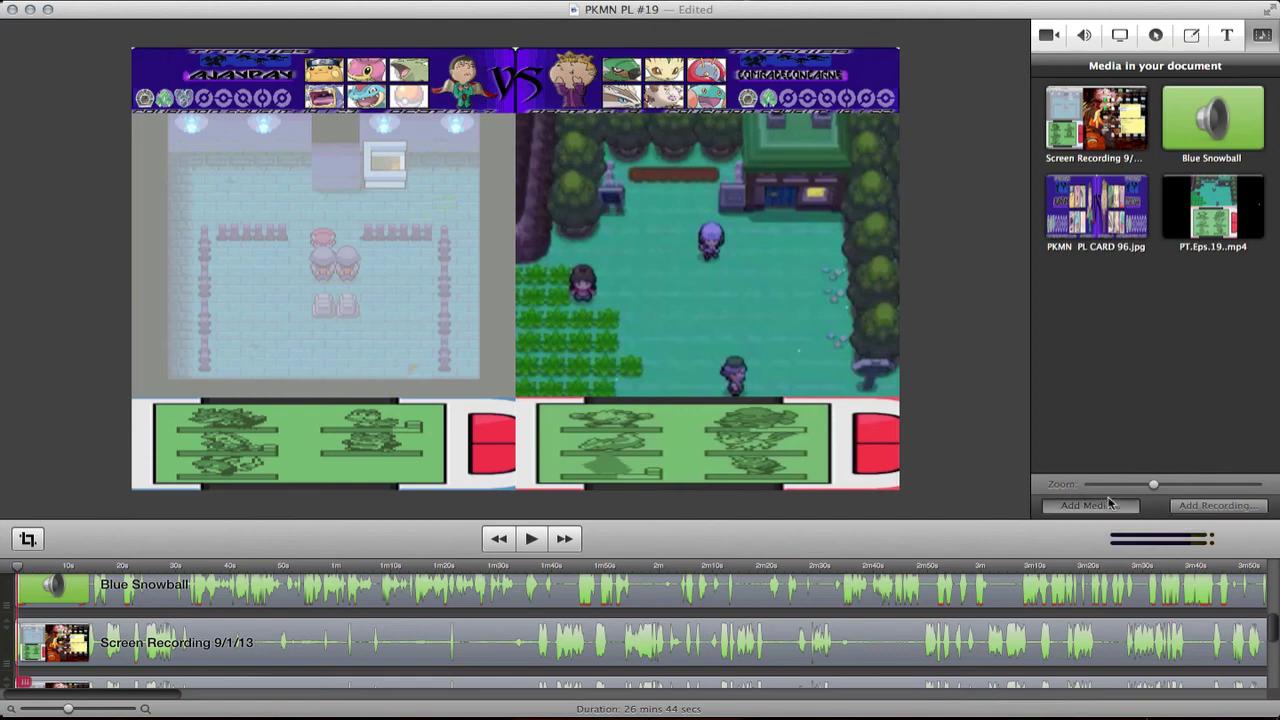
pyautogui.click(679, 134)
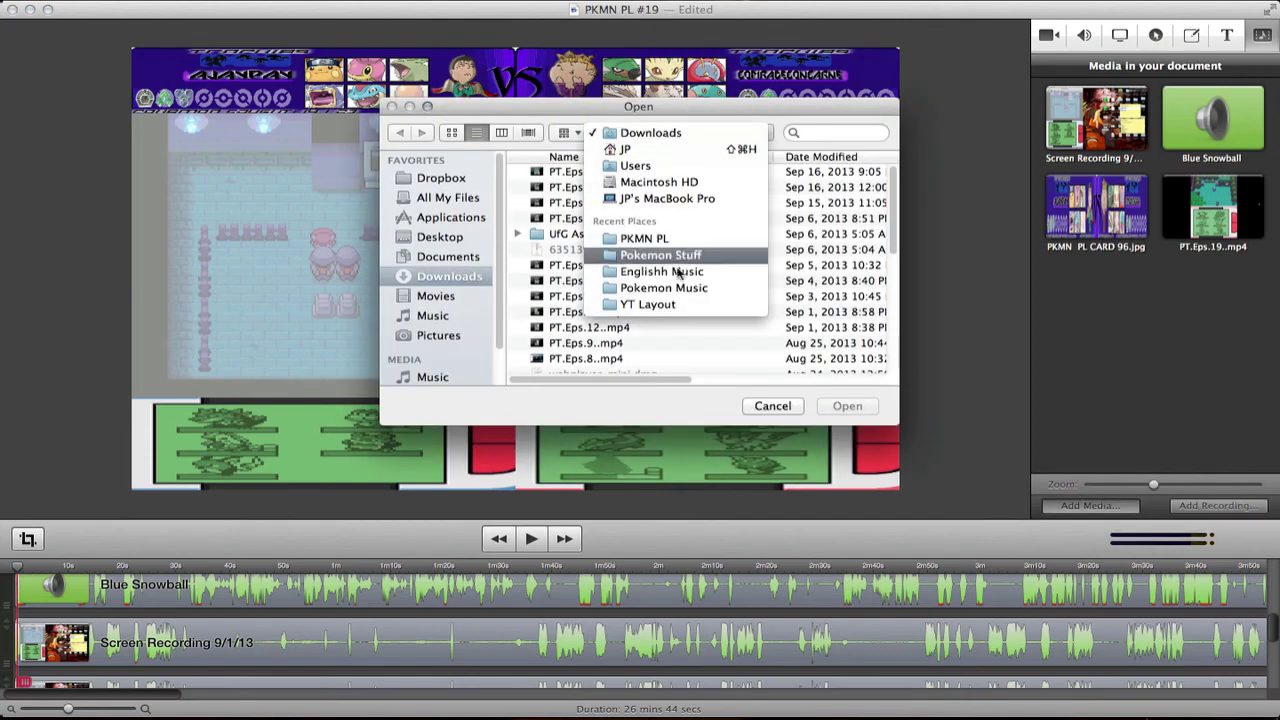
pyautogui.click(646, 239)
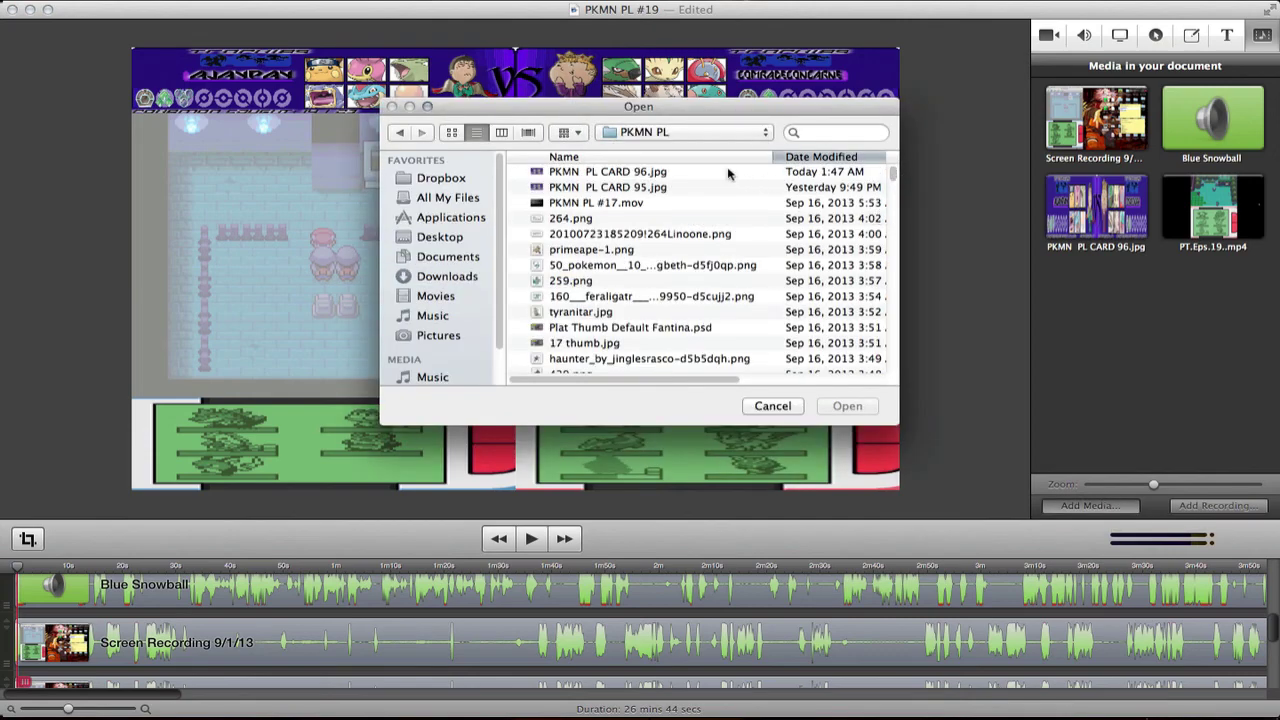
pyautogui.doubleClick(665, 189)
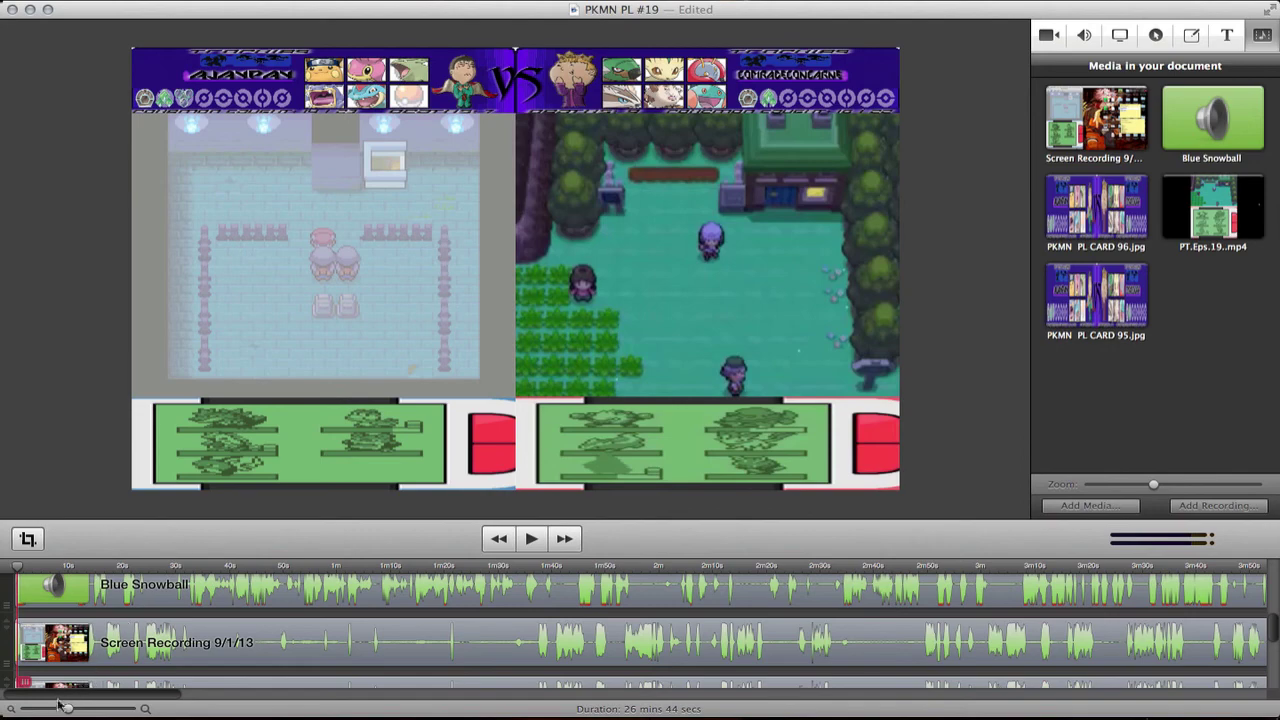
# Step: Split the PKMN PL CARD 96.jpg clip at about 3 minutes and delete the part after the split
pyautogui.moveTo(66, 708); pyautogui.dragTo(44, 708)
pyautogui.scroll(2, 93, 655)
pyautogui.scroll(2, 100, 645)
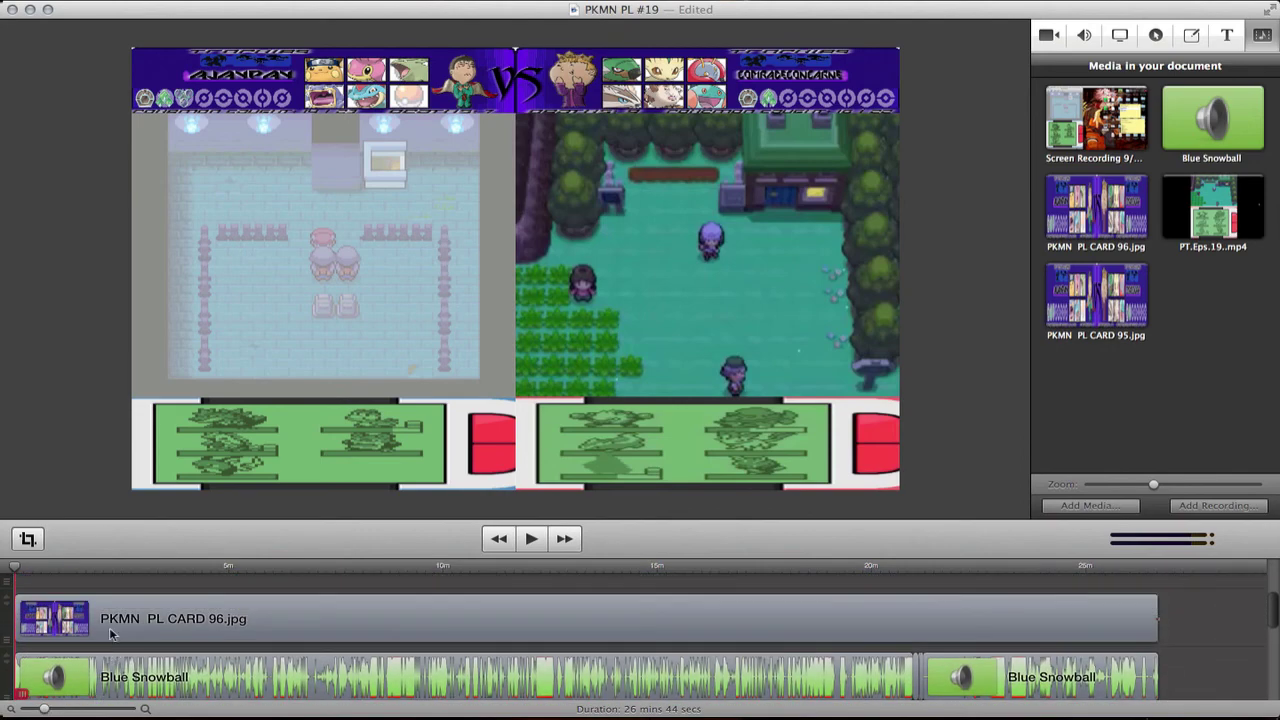
pyautogui.click(147, 568)
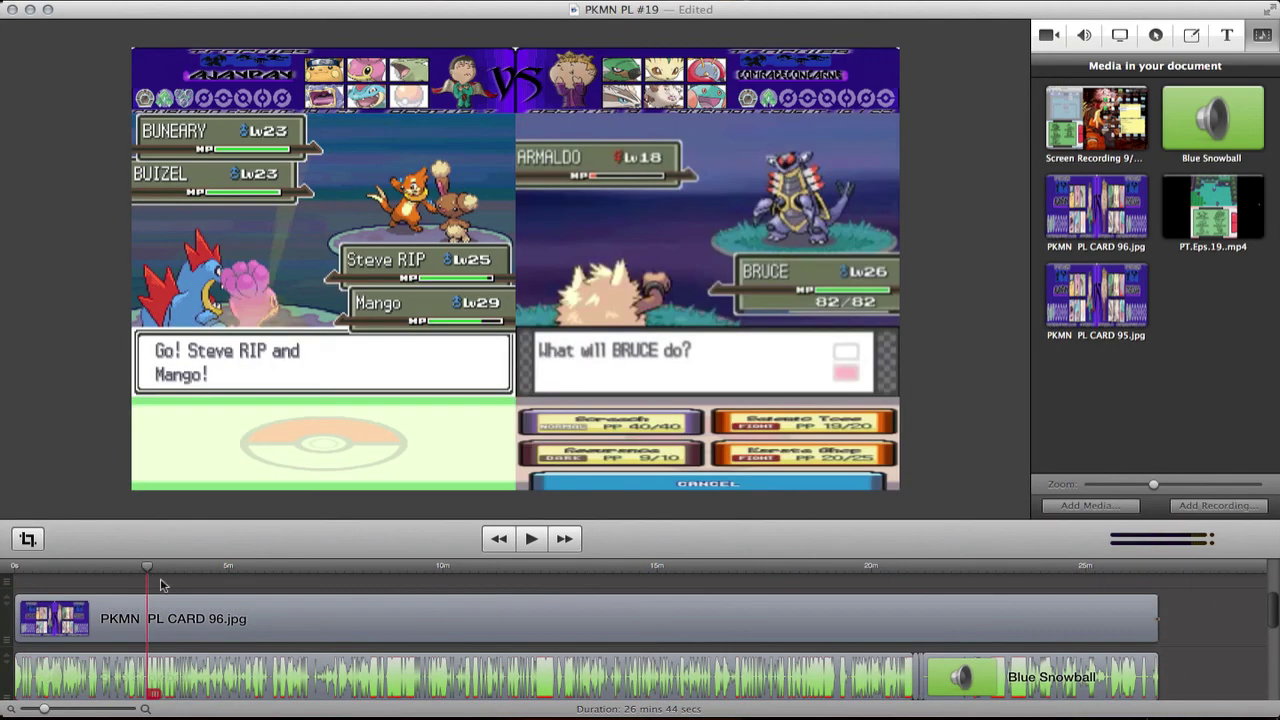
pyautogui.click(187, 611)
pyautogui.press('t')
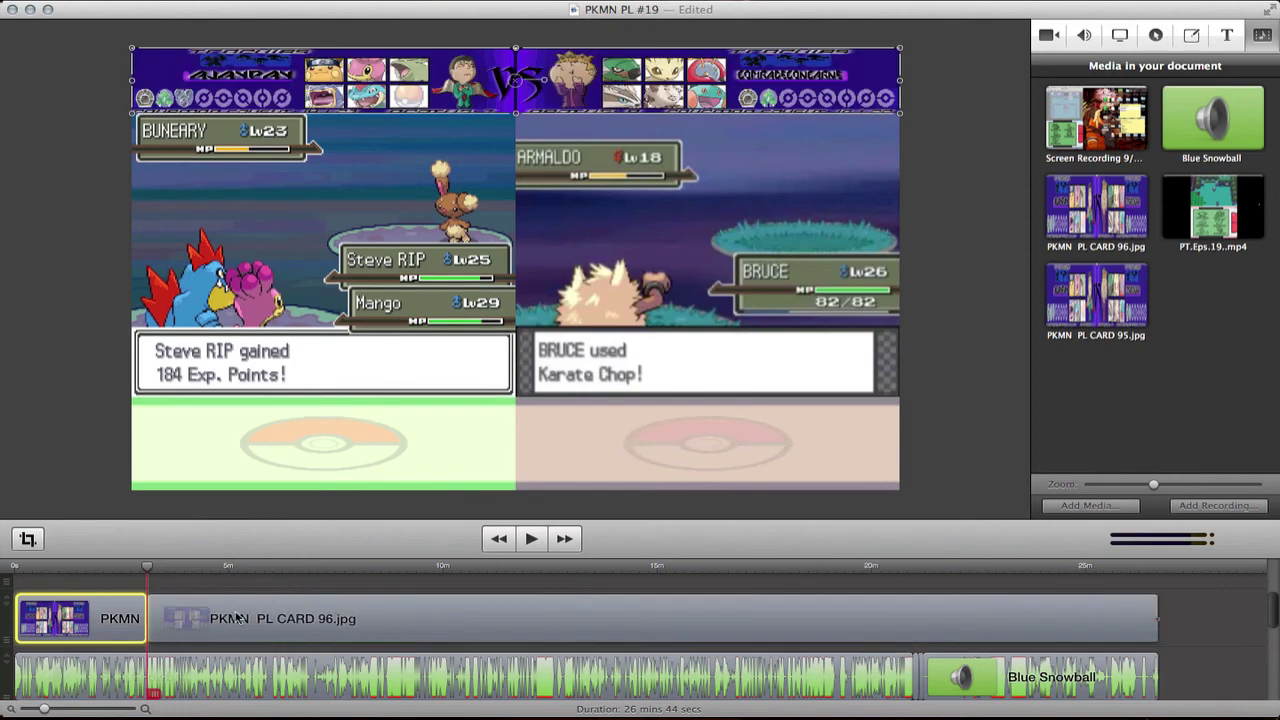
pyautogui.click(187, 611)
pyautogui.press('Delete')
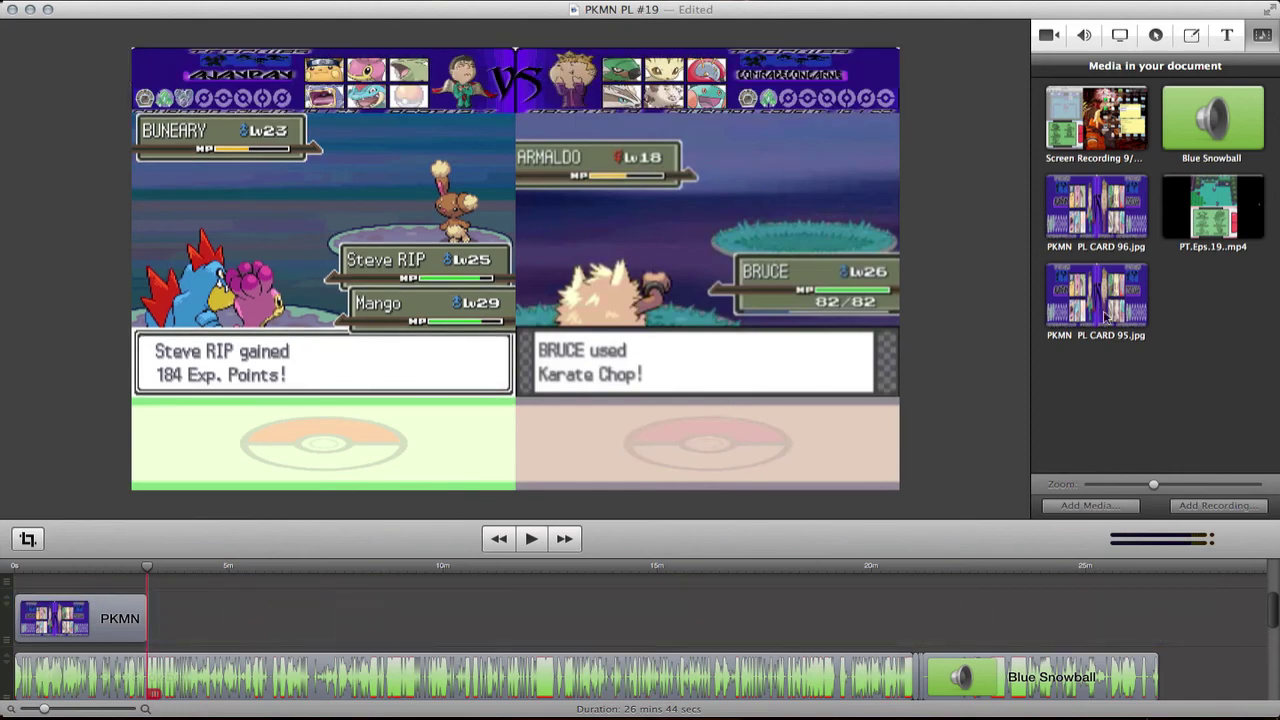
# Step: Place PKMN PL CARD 95.jpg directly after the shortened card clip and fit it to the full-width banner area above both gameplay videos
pyautogui.moveTo(1105, 318); pyautogui.dragTo(149, 621)
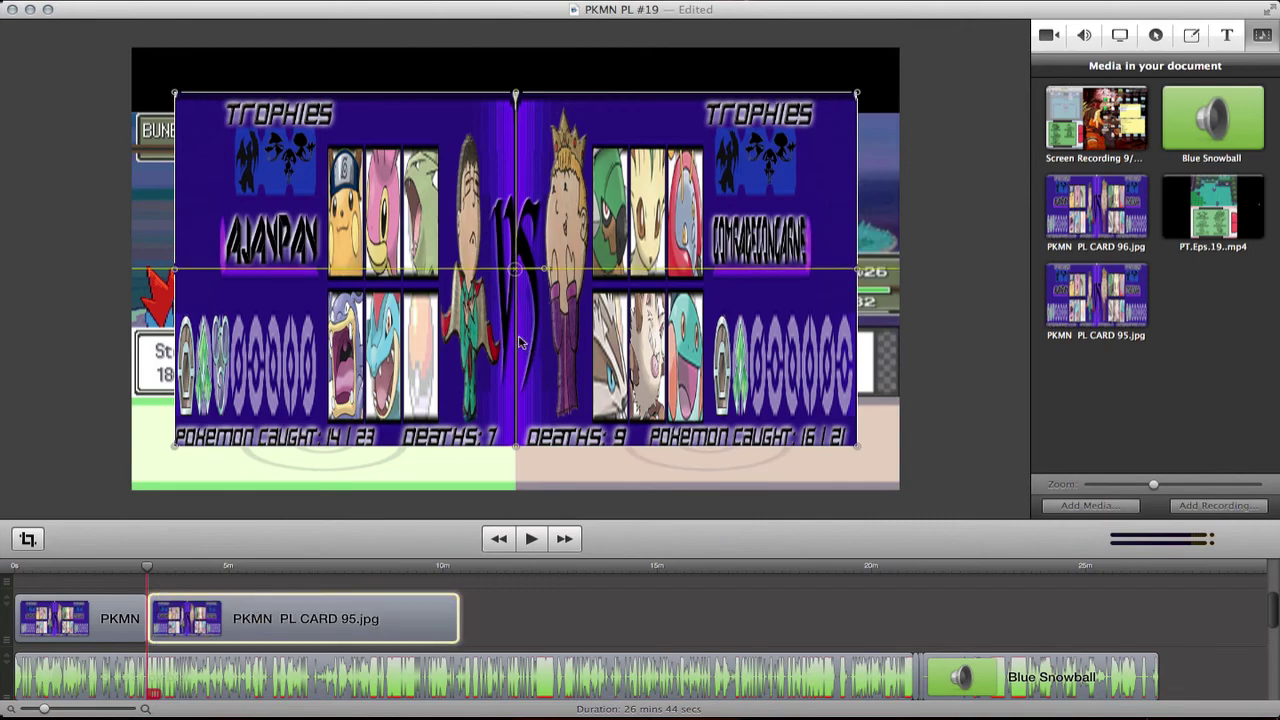
pyautogui.moveTo(533, 349); pyautogui.dragTo(490, 305)
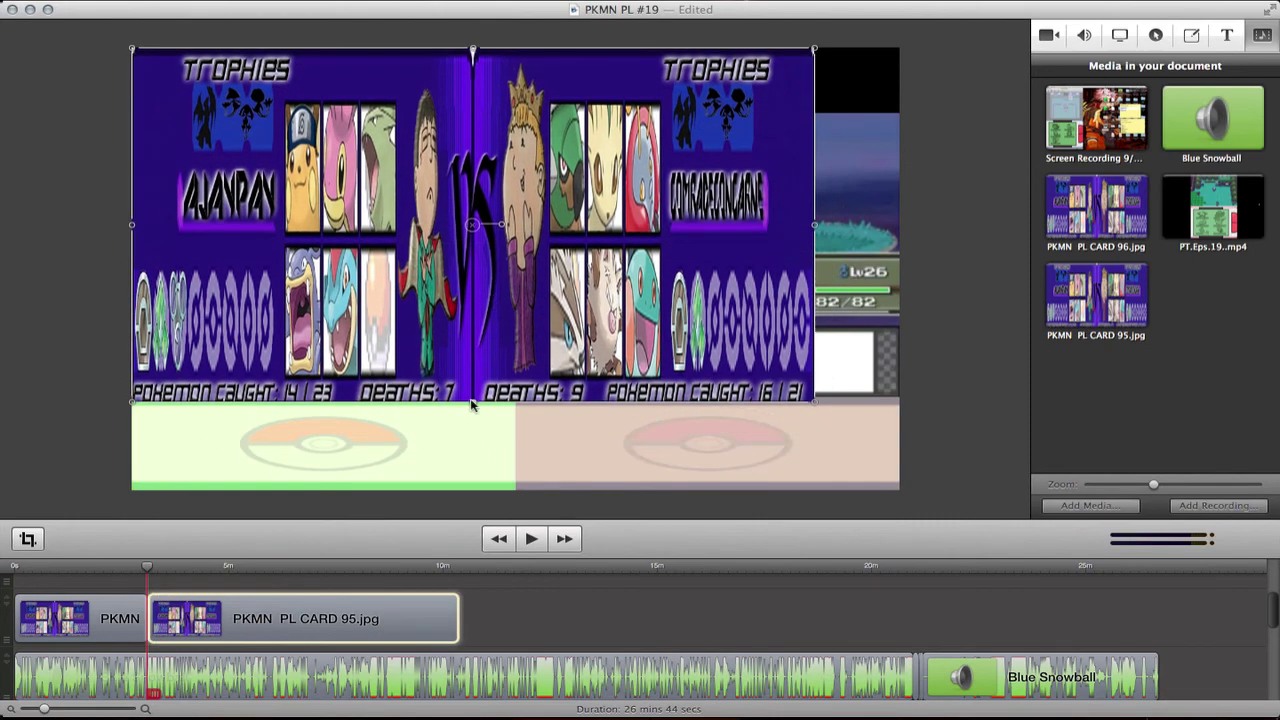
pyautogui.moveTo(473, 401); pyautogui.dragTo(578, 120)
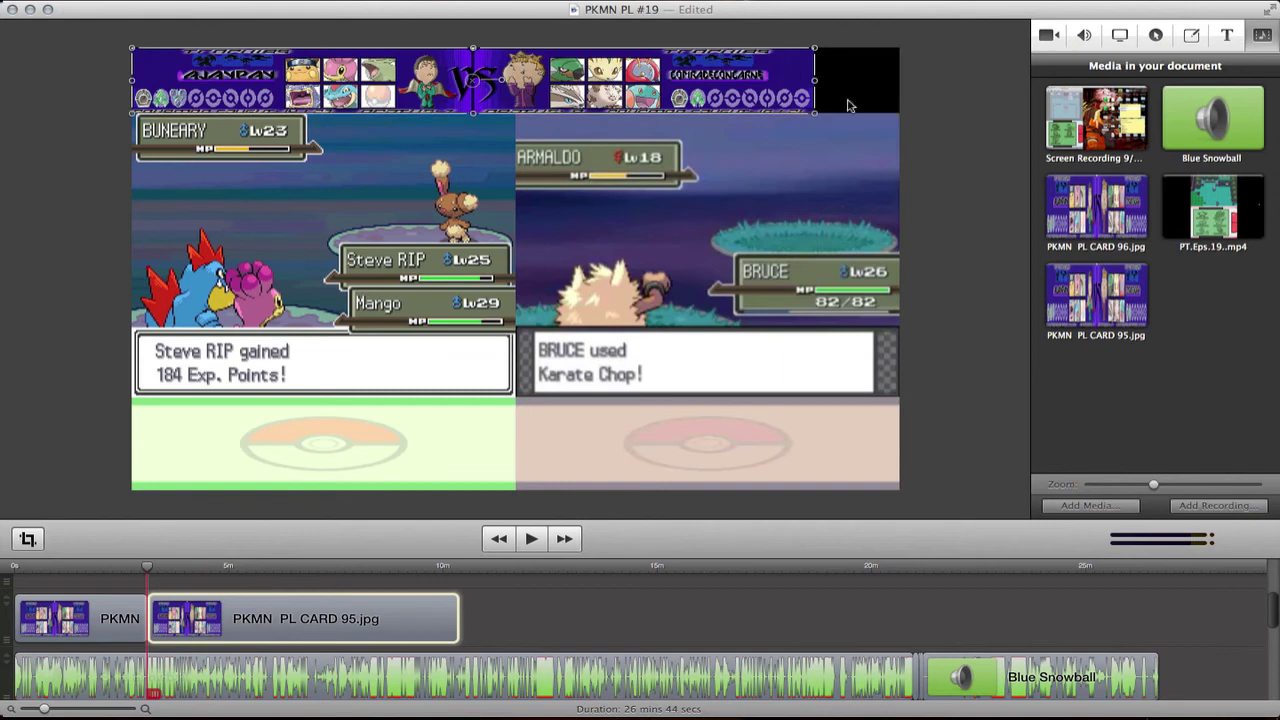
pyautogui.moveTo(813, 76); pyautogui.dragTo(898, 96)
pyautogui.click(936, 160)
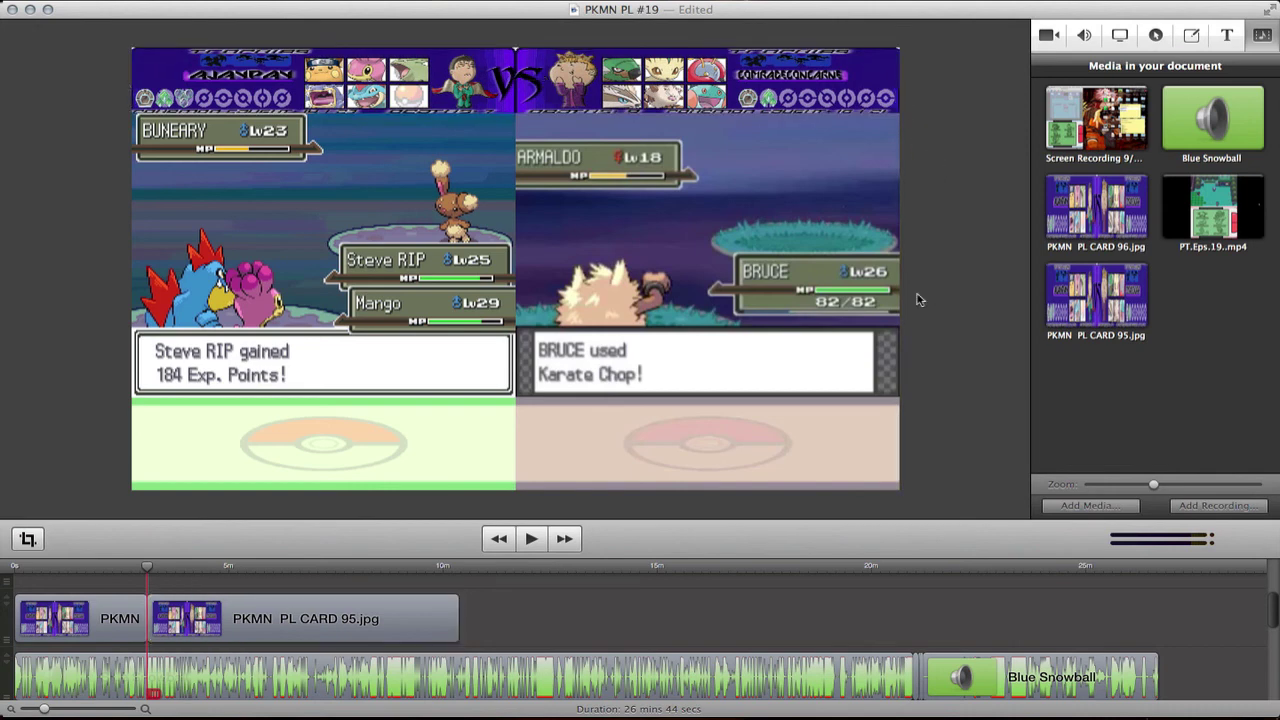
# Step: Undo the placement and fitting of PKMN PL CARD 95.jpg on the timeline and remove that image from the project's media
pyautogui.press('super+z')
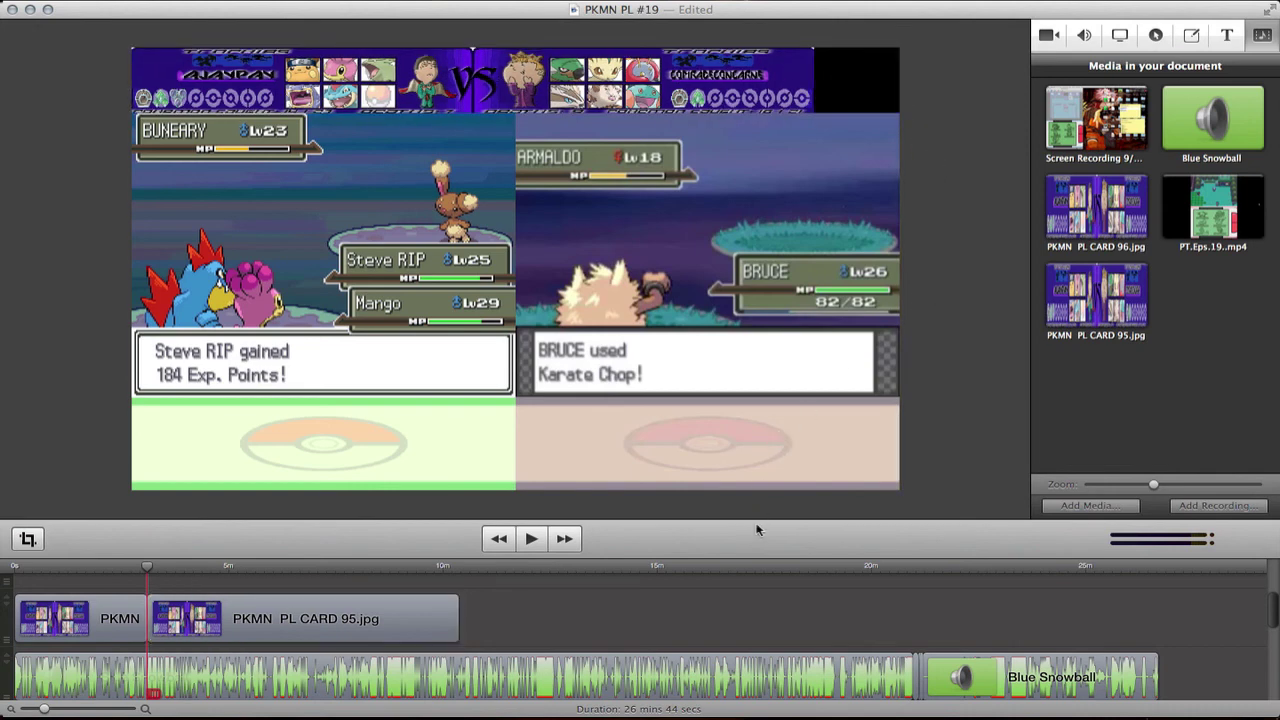
pyautogui.press('super+z')
pyautogui.press('super+z')
pyautogui.press('super+z')
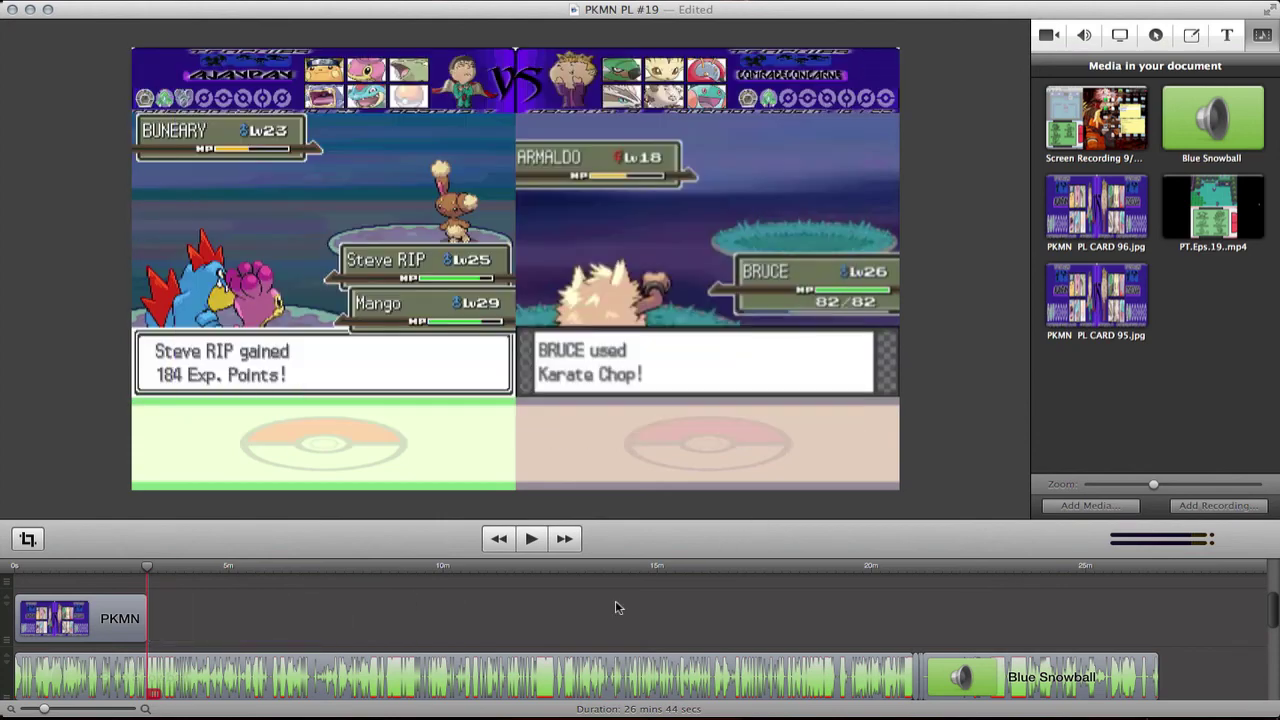
pyautogui.click(1130, 305)
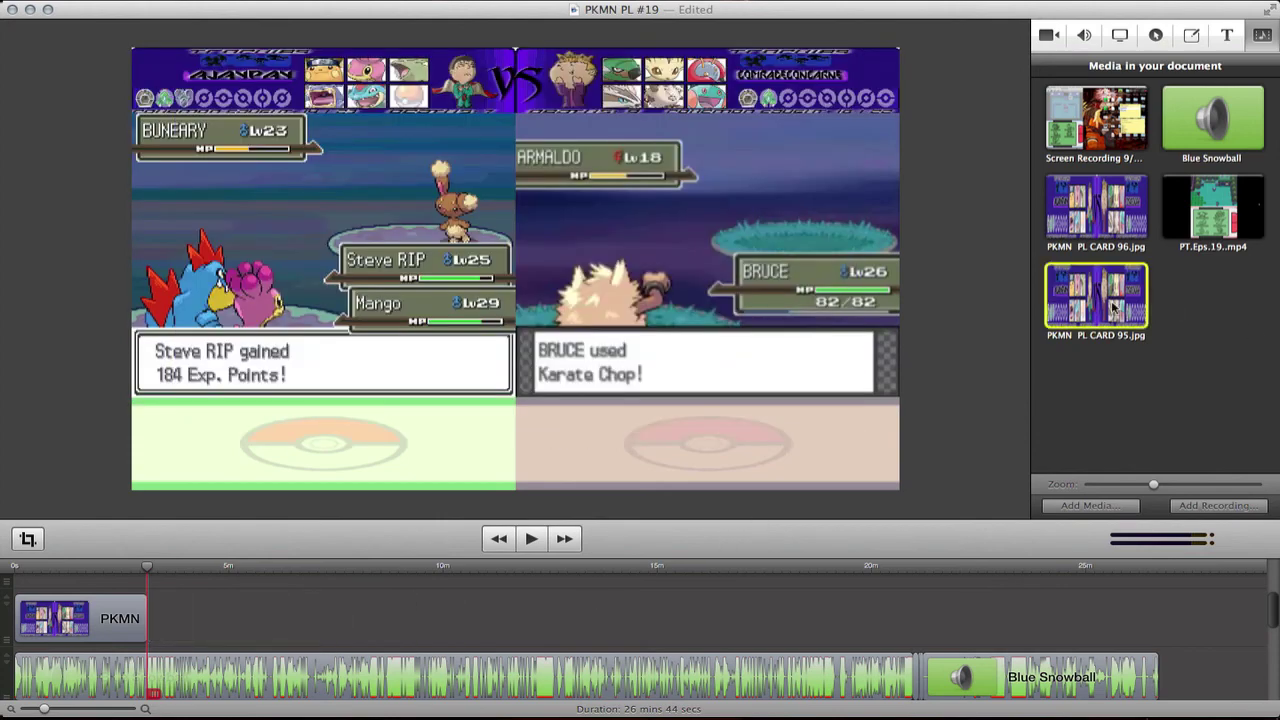
pyautogui.press('Delete')
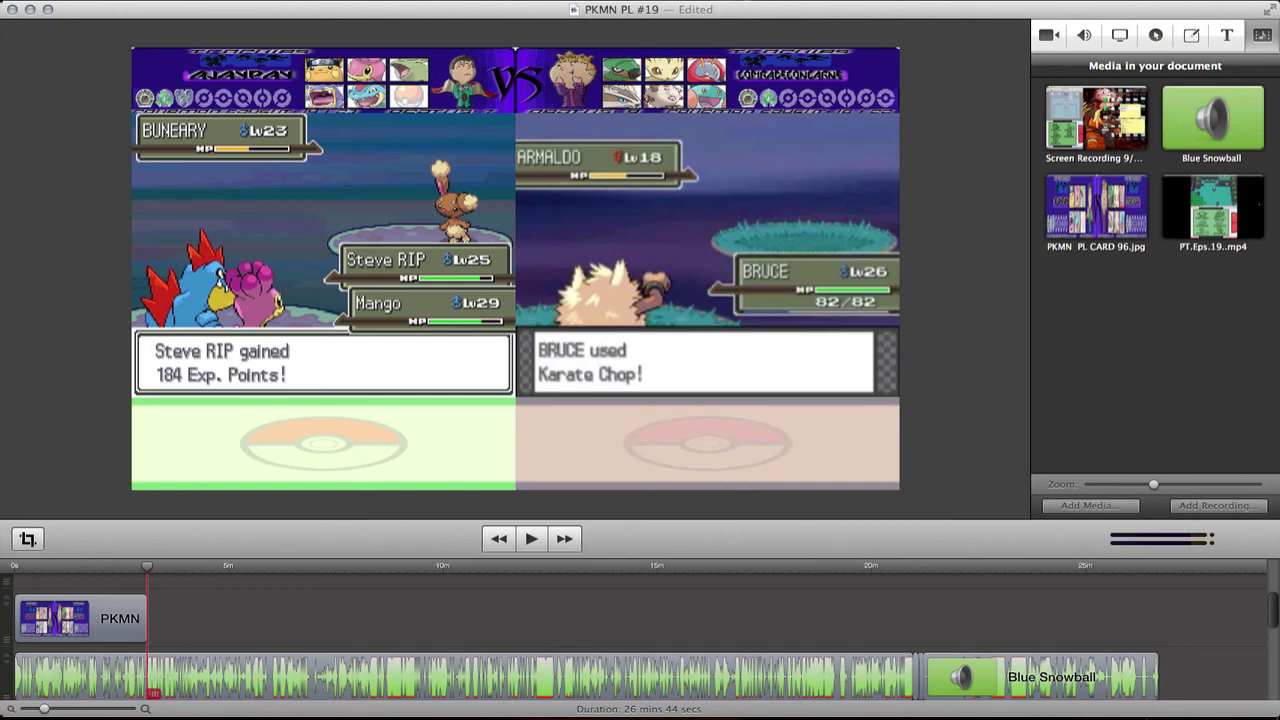
pyautogui.click(150, 2)
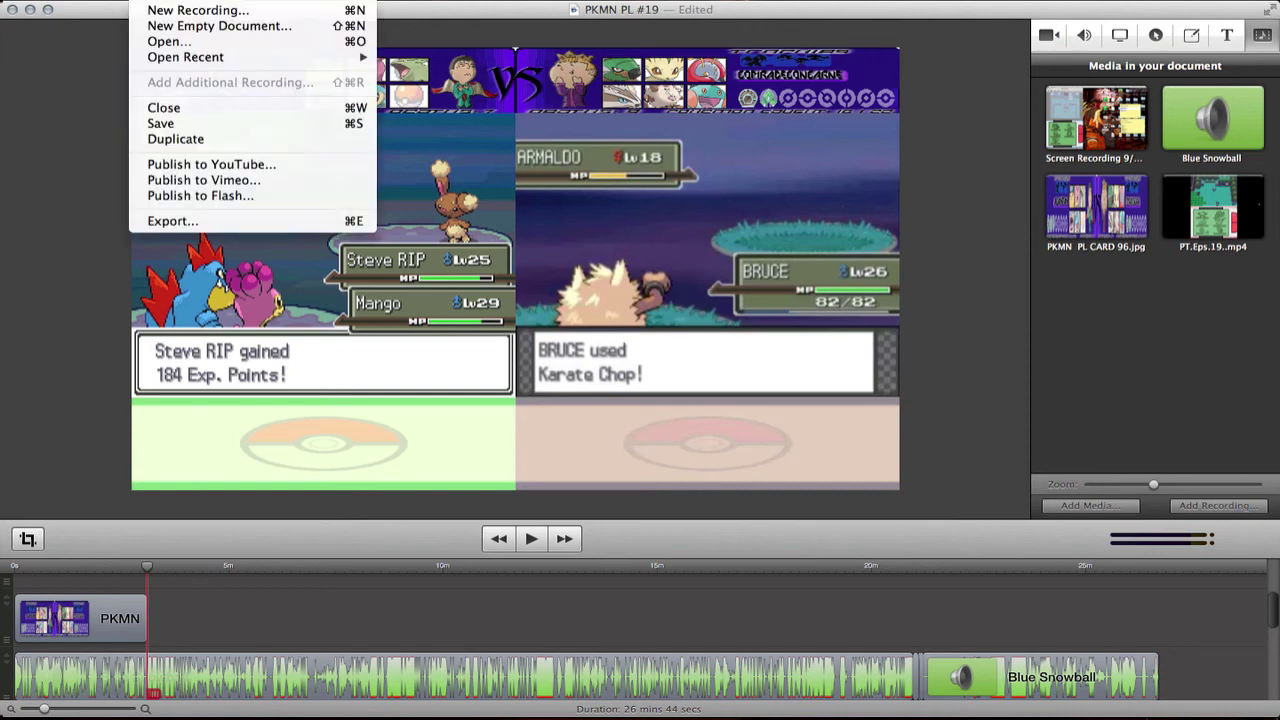
pyautogui.click(1162, 573)
pyautogui.click(1160, 572)
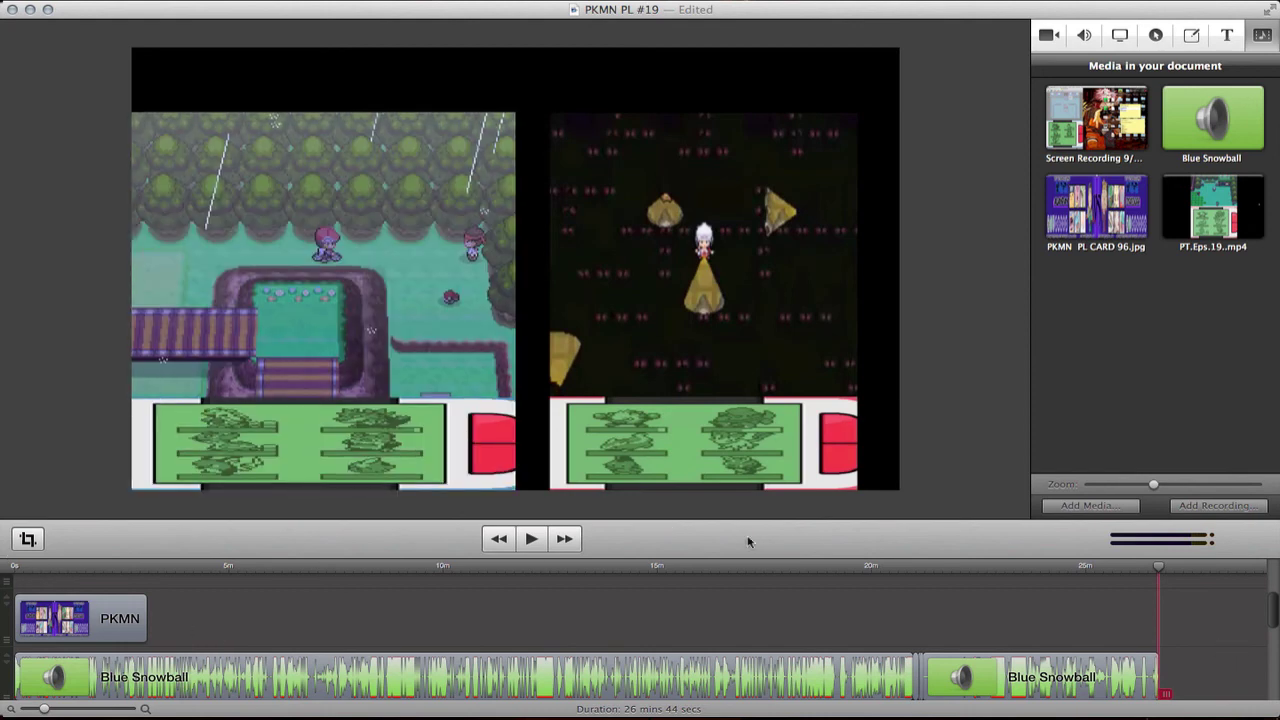
pyautogui.click(765, 573)
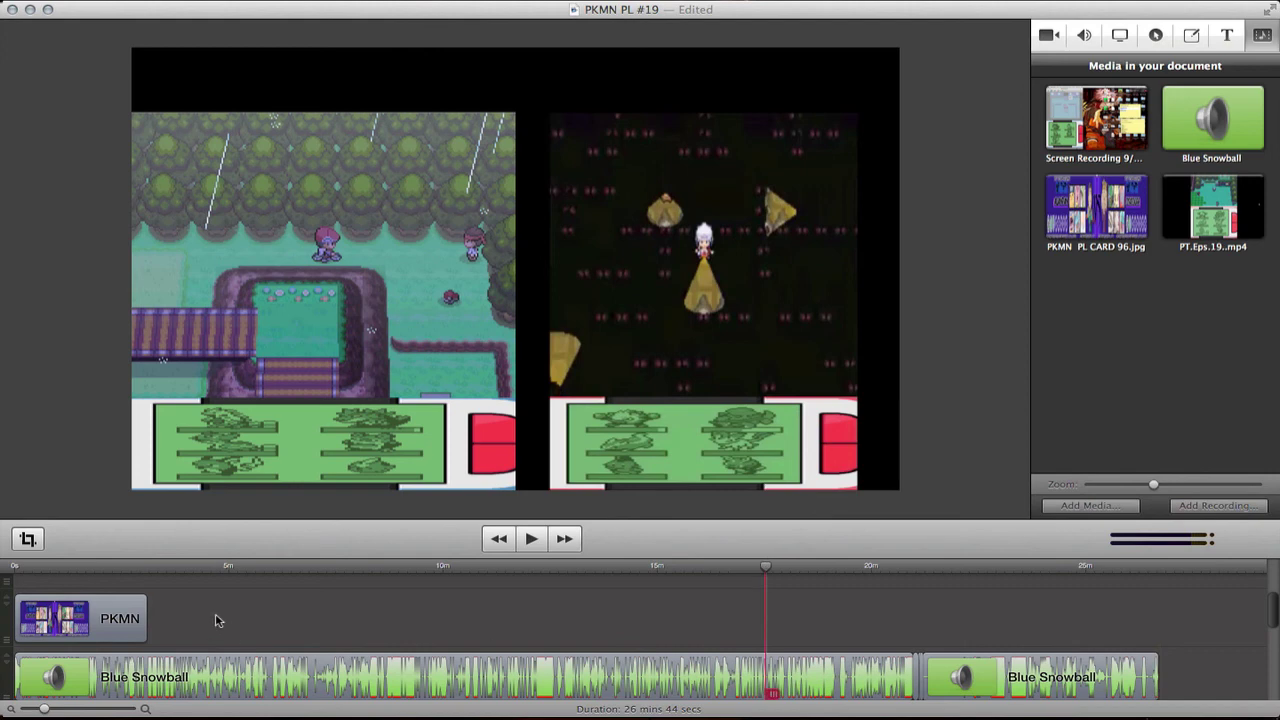
# Step: Return the playhead to the timeline's start and add the League of Legends intro MP4 from the Desktop to the project's media
pyautogui.click(15, 567)
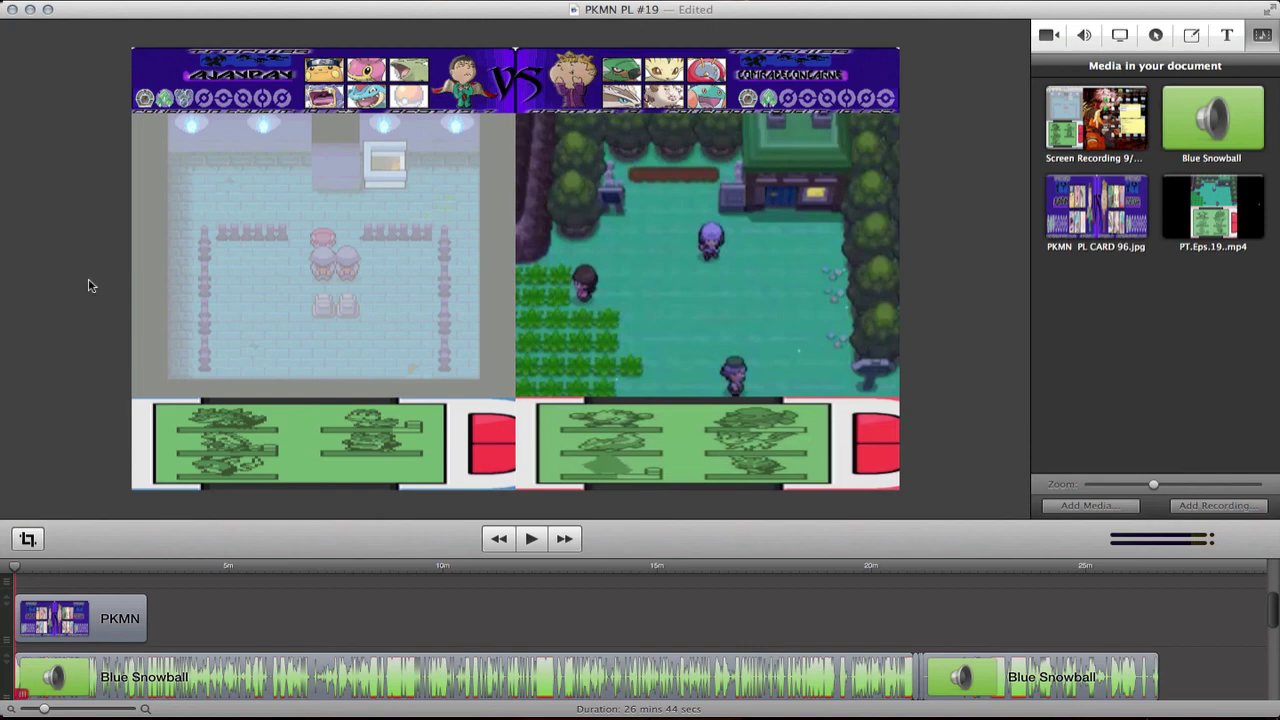
pyautogui.click(1125, 507)
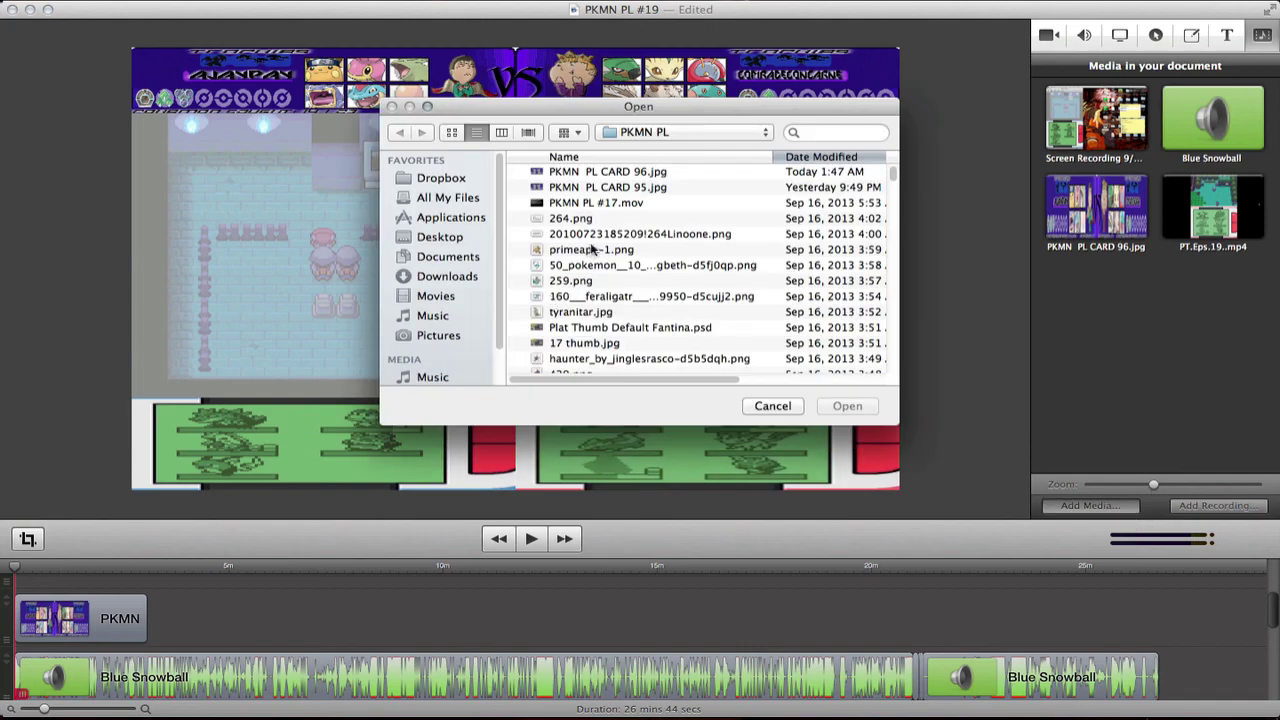
pyautogui.click(446, 237)
pyautogui.scroll(-5, 716, 281)
pyautogui.scroll(-5, 716, 281)
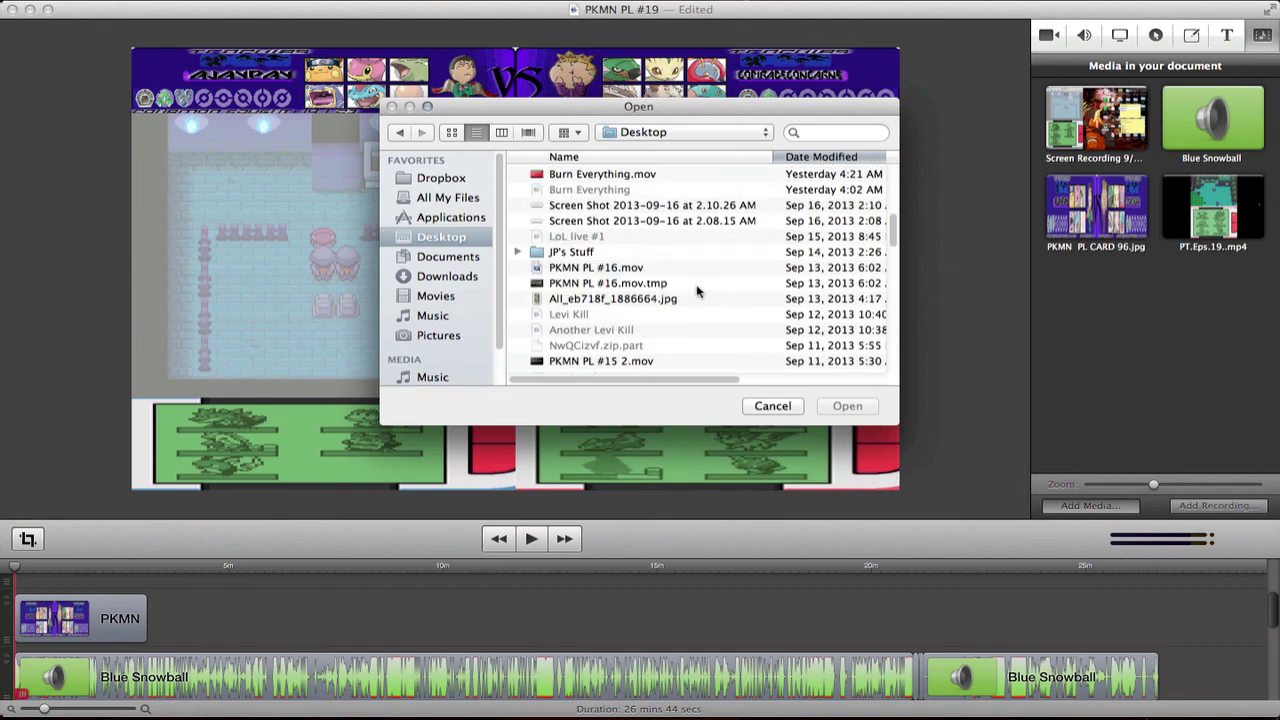
pyautogui.scroll(8, 700, 288)
pyautogui.scroll(-5, 642, 258)
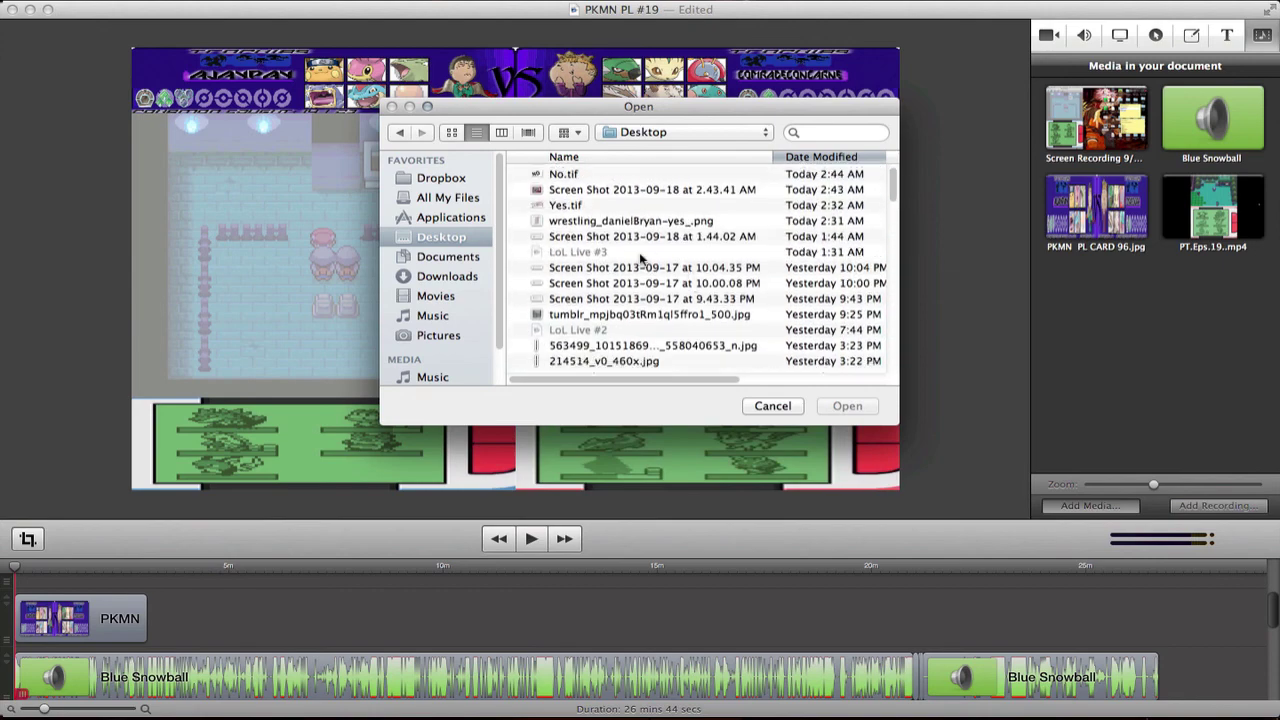
pyautogui.scroll(-3, 640, 254)
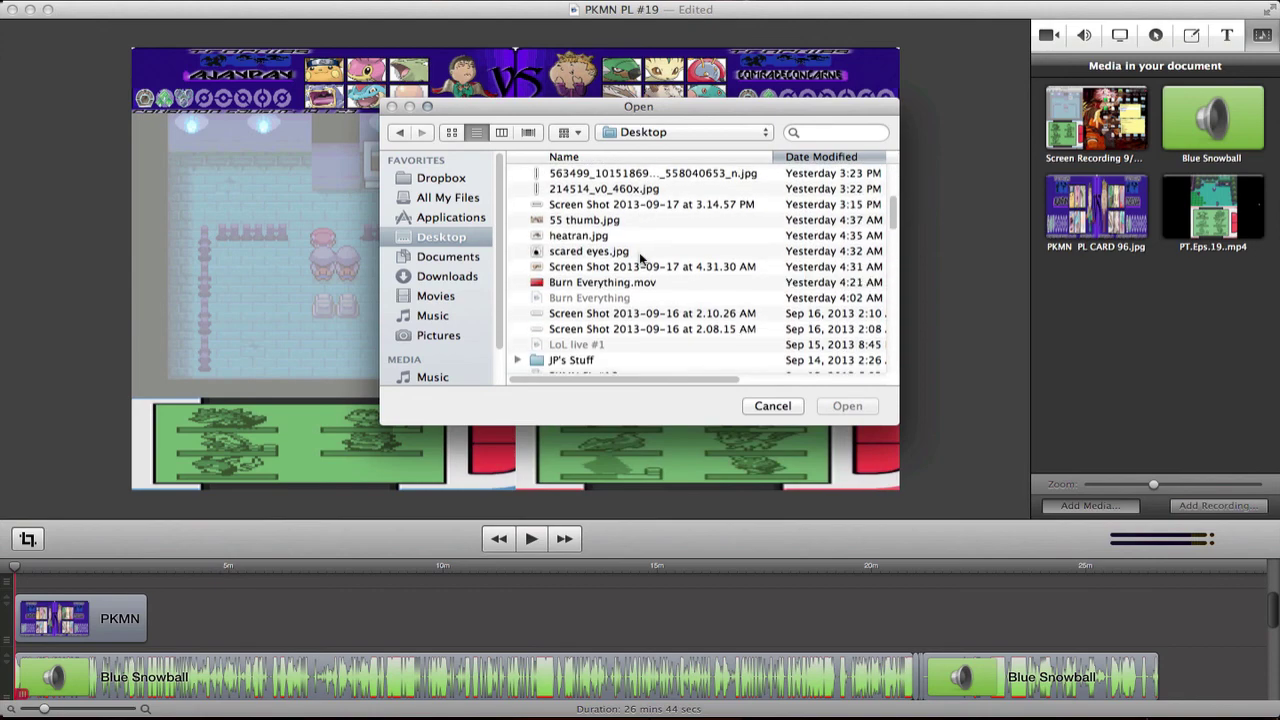
pyautogui.scroll(-3, 645, 260)
pyautogui.scroll(-5, 648, 263)
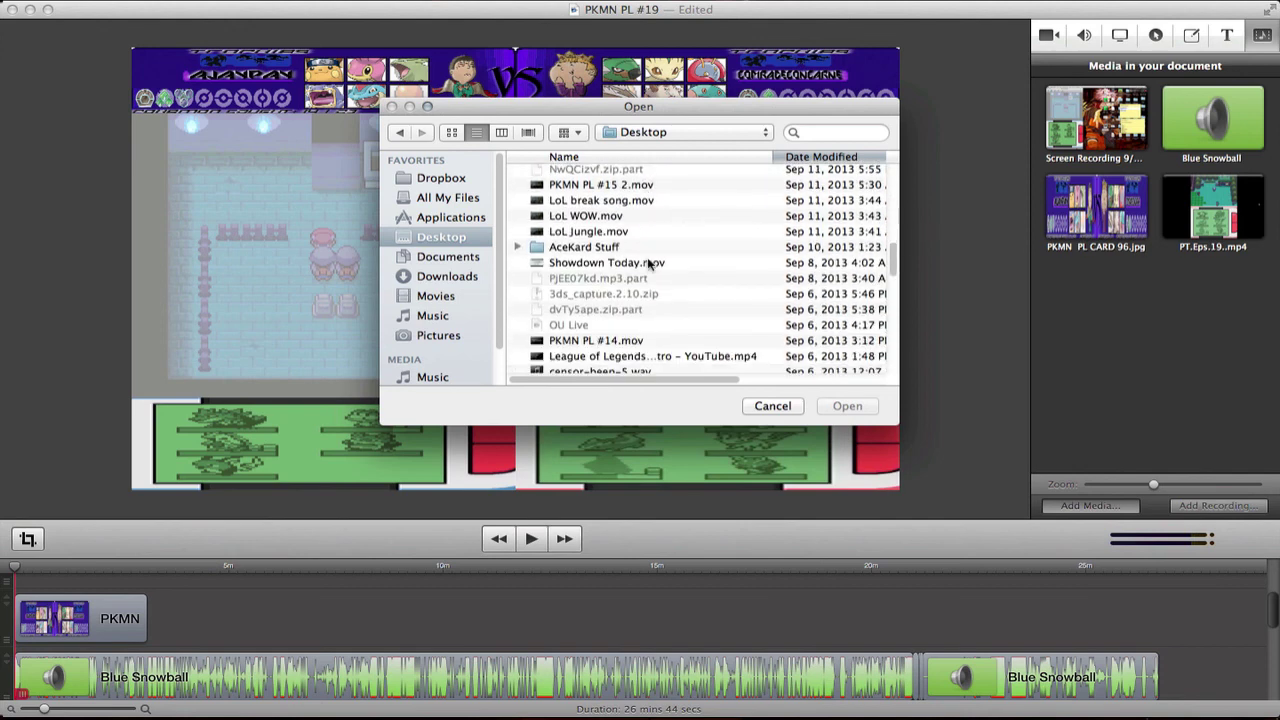
pyautogui.scroll(-2, 650, 268)
pyautogui.doubleClick(710, 331)
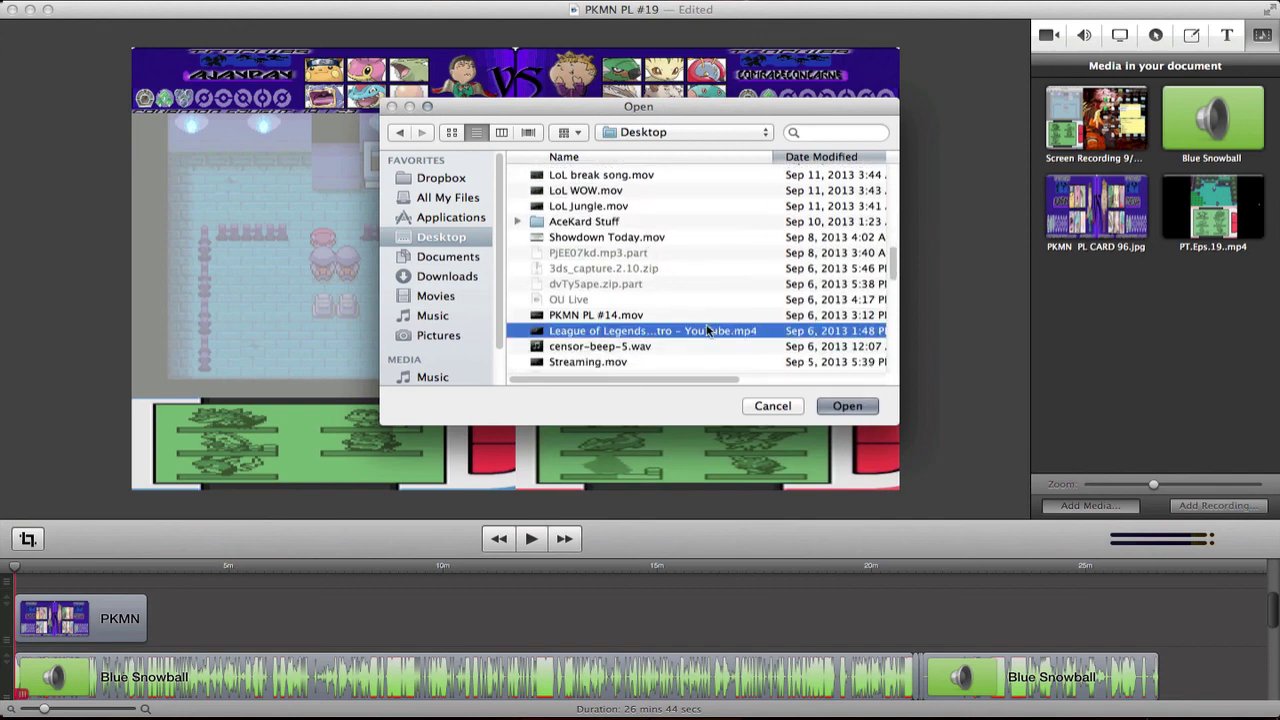
# Step: Place the League of Legends clip at the timeline's start, set the playhead to its end at about 8 seconds, and cut the clip
pyautogui.moveTo(1076, 284); pyautogui.dragTo(60, 616)
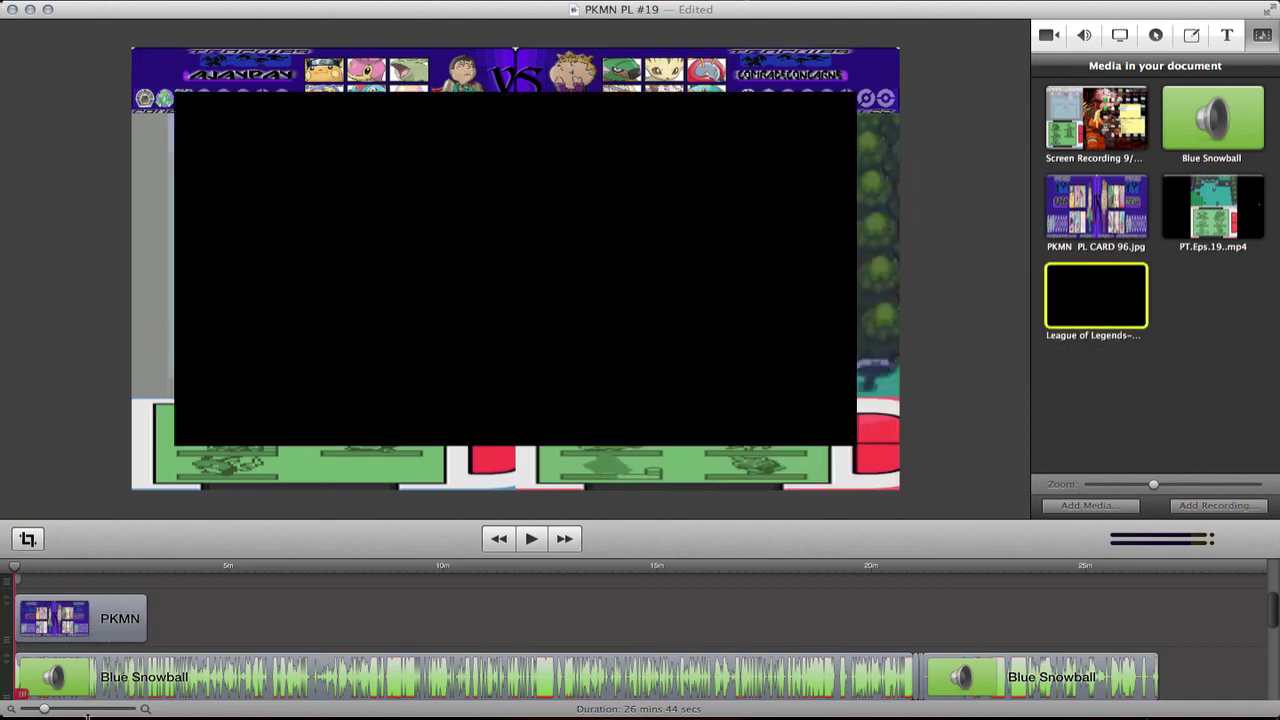
pyautogui.click(76, 709)
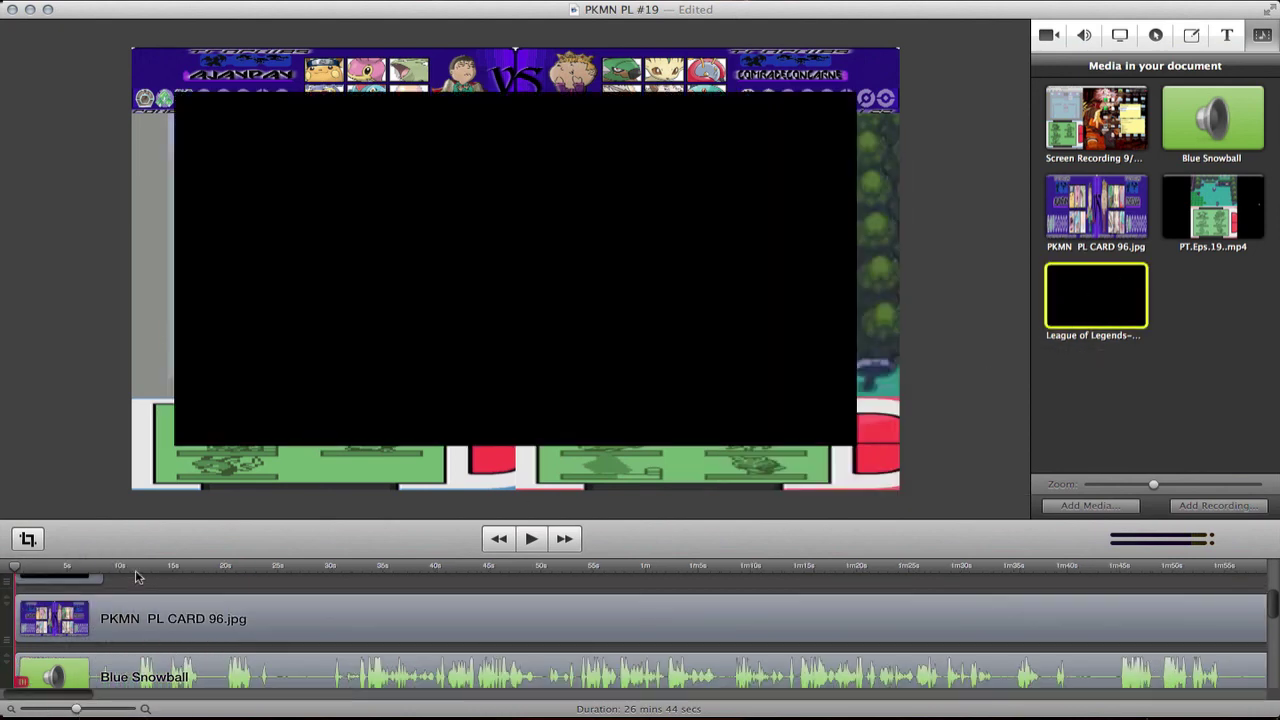
pyautogui.click(104, 568)
pyautogui.scroll(2, 145, 598)
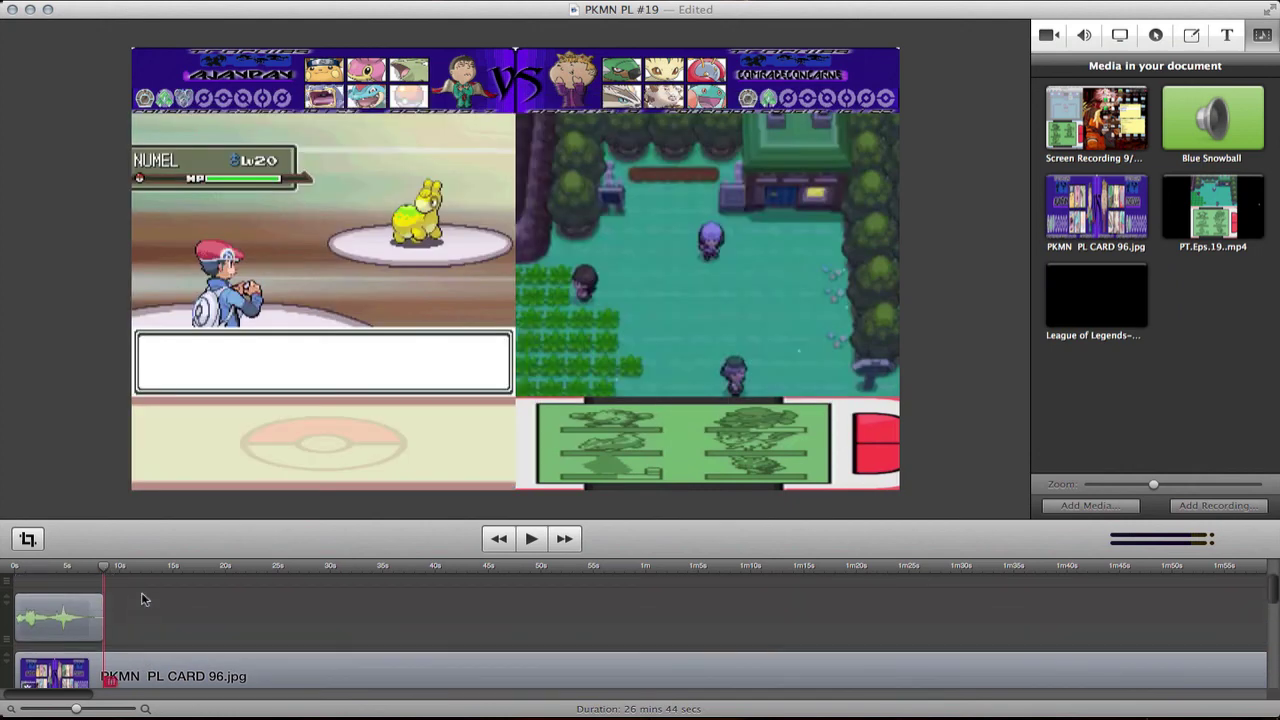
pyautogui.click(83, 624)
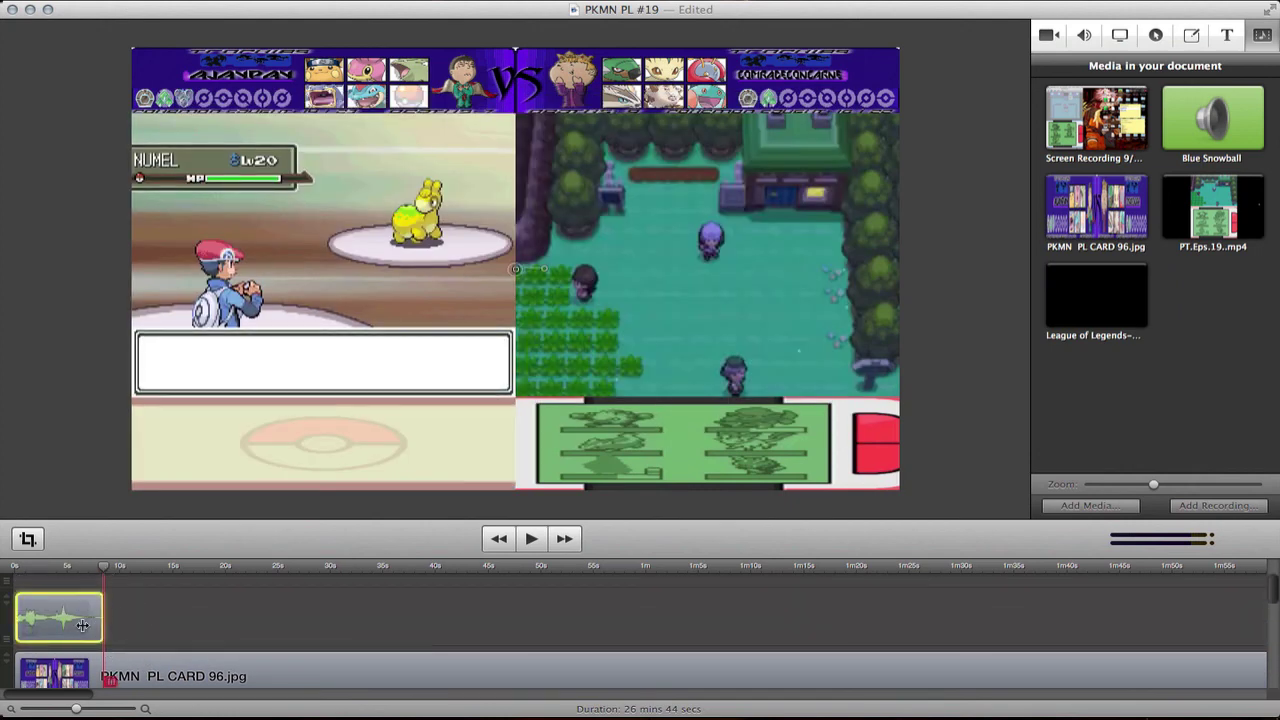
pyautogui.press('Delete')
# Step: Shift all existing clips to start at about 8 seconds and paste the League of Legends clip before PKMN PL CARD 96.jpg on its track
pyautogui.click(155, 652)
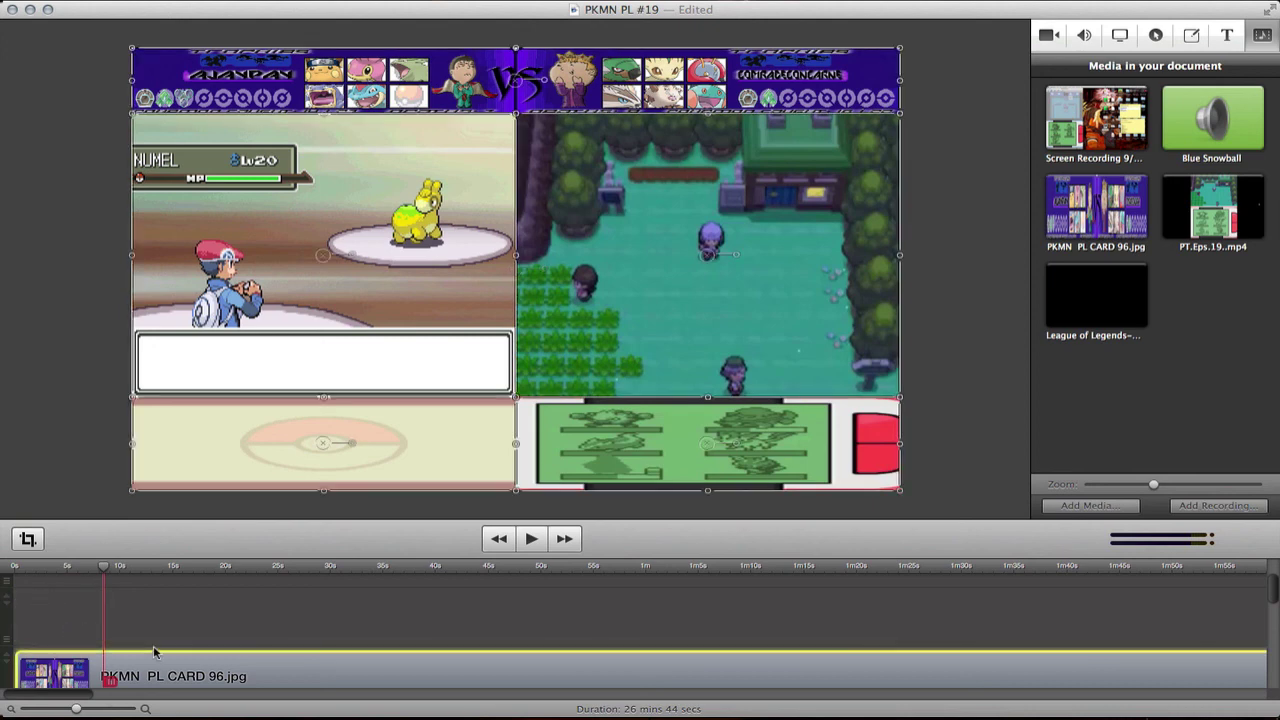
pyautogui.moveTo(146, 638); pyautogui.dragTo(212, 636)
pyautogui.click(3, 575)
pyautogui.press('super+v')
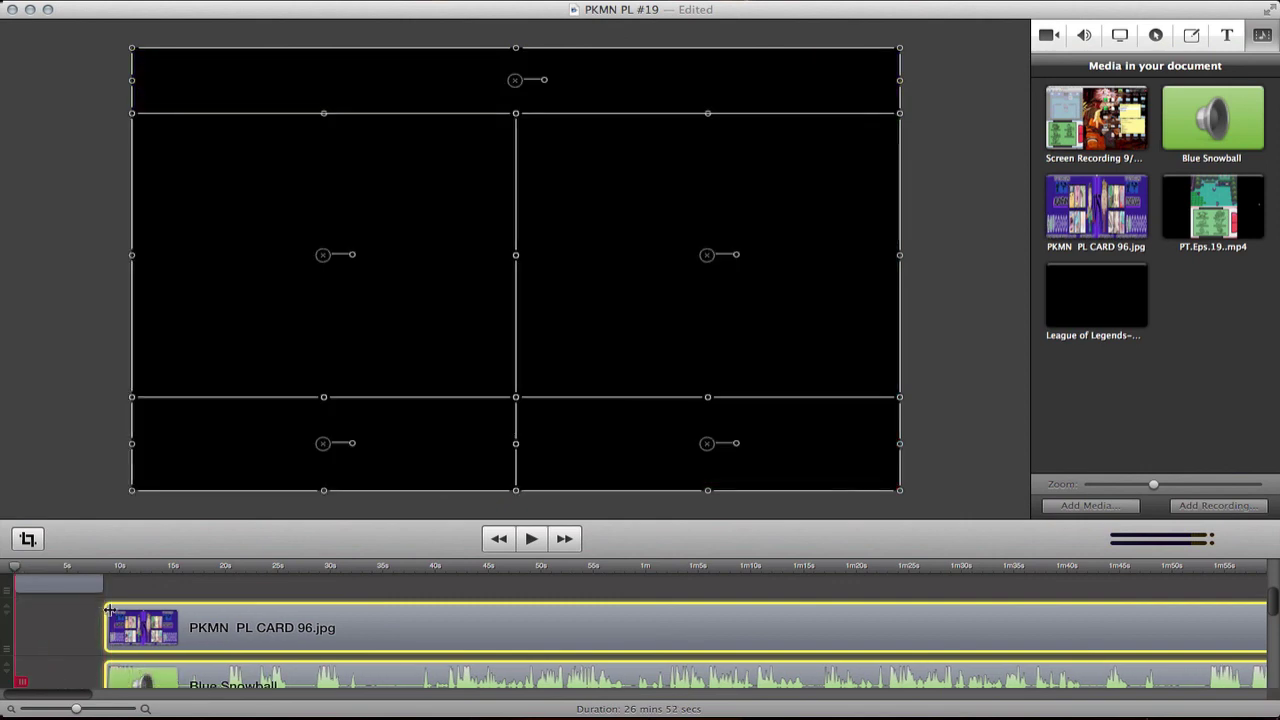
pyautogui.moveTo(77, 594); pyautogui.dragTo(77, 612)
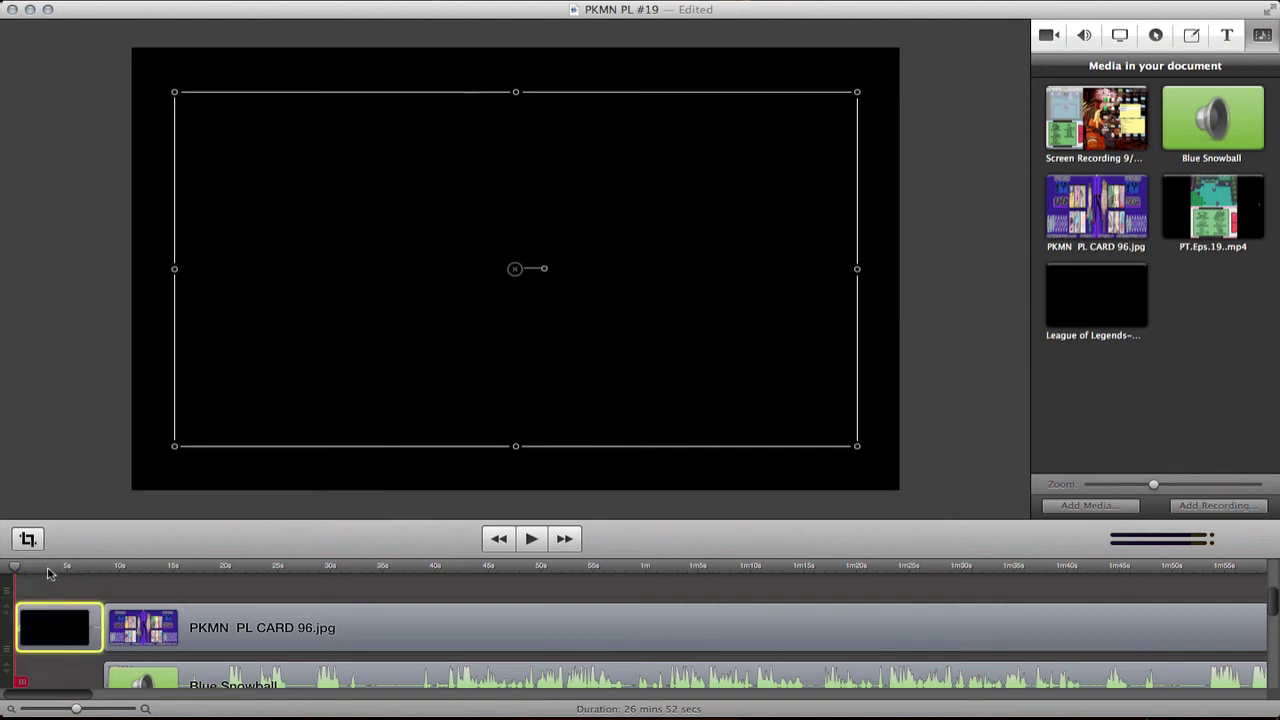
# Step: Enlarge the League of Legends clip from the canvas's upper-left corner to fill the whole canvas, and save the project
pyautogui.press('space')
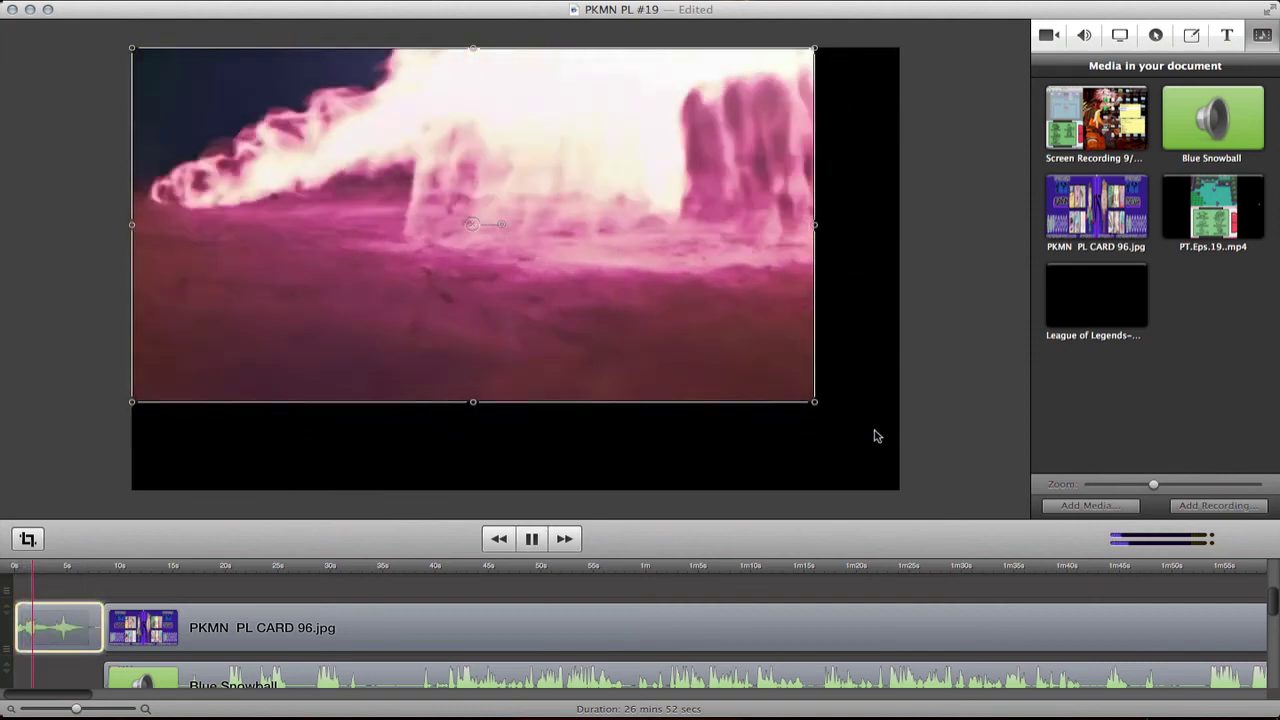
pyautogui.moveTo(820, 406); pyautogui.dragTo(903, 489)
pyautogui.click(903, 489)
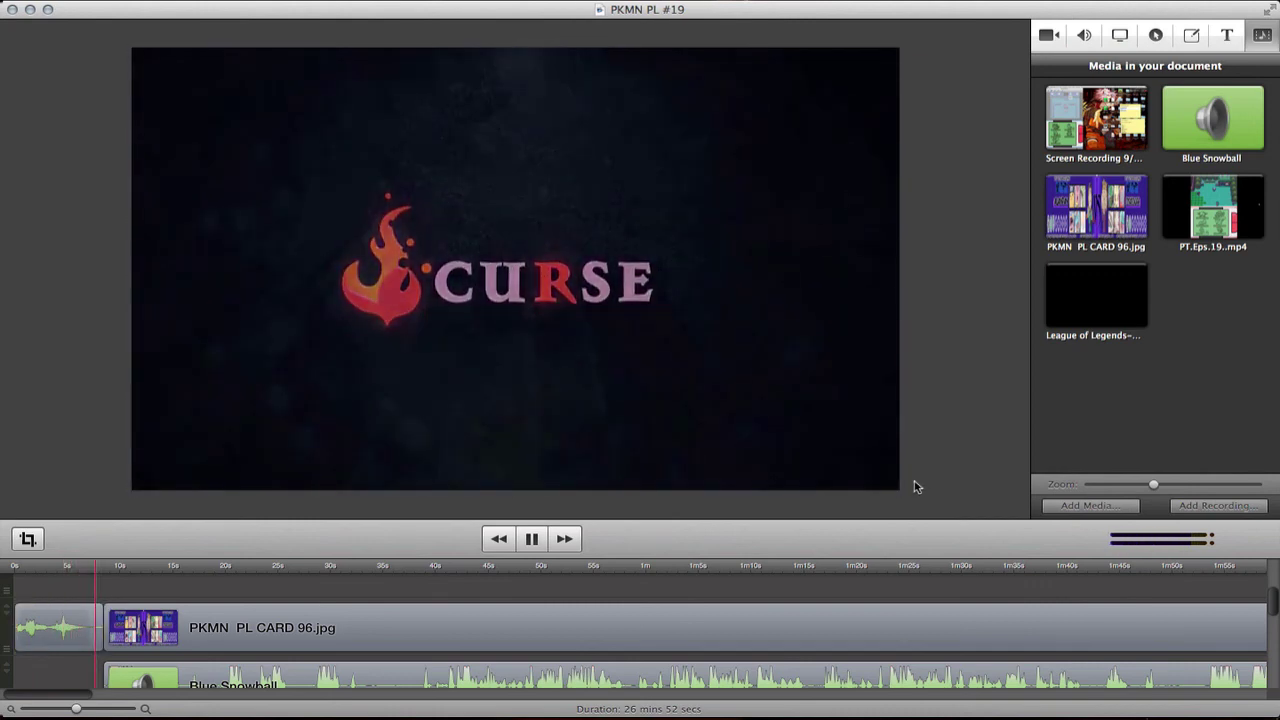
pyautogui.press('super+s')
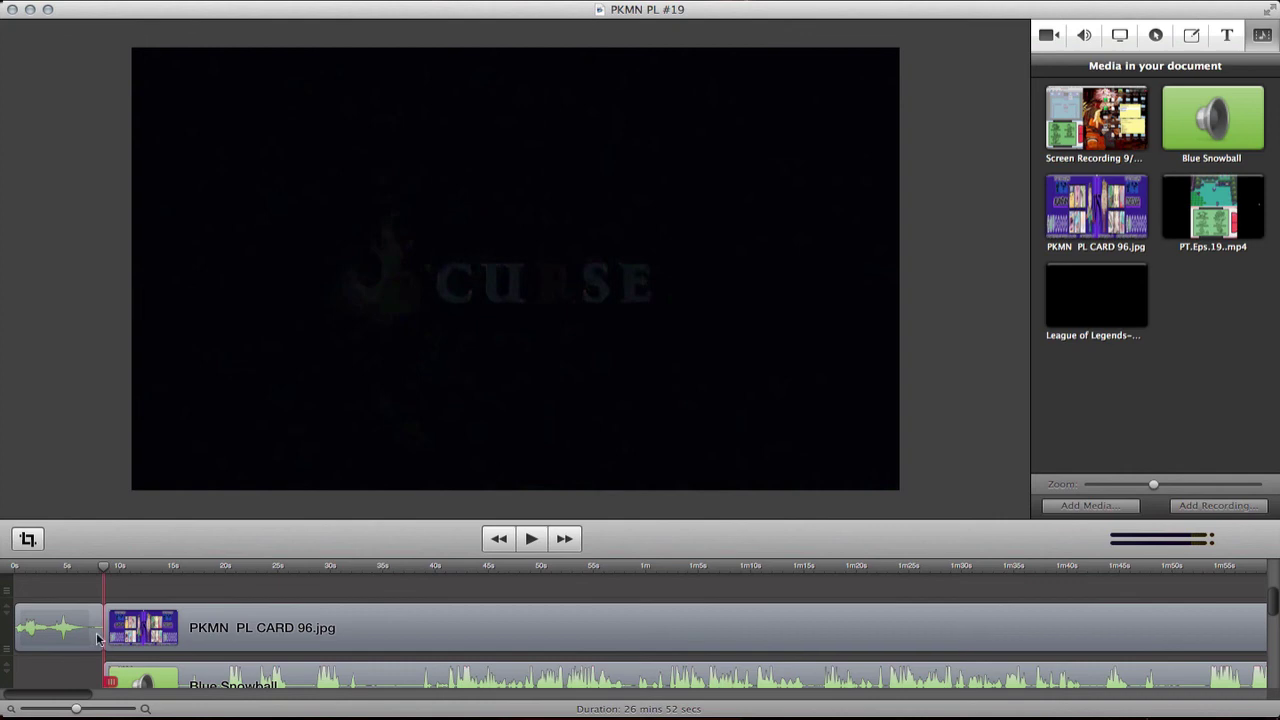
pyautogui.click(49, 709)
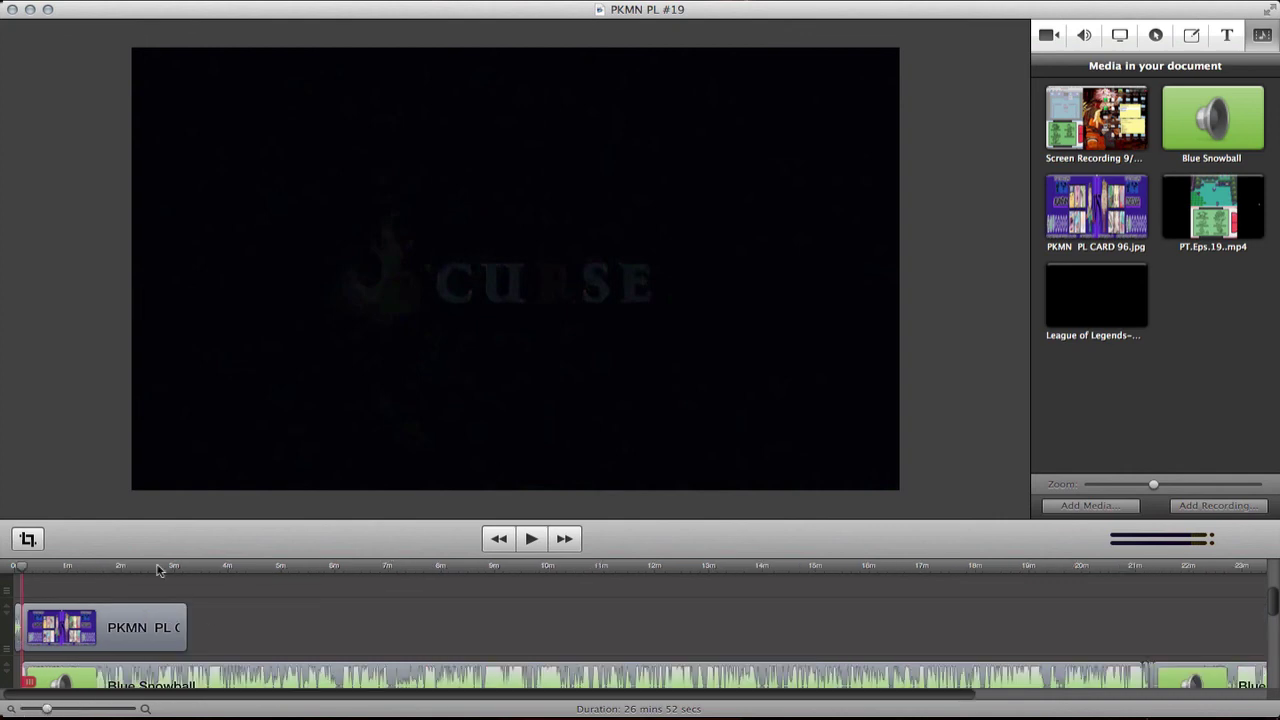